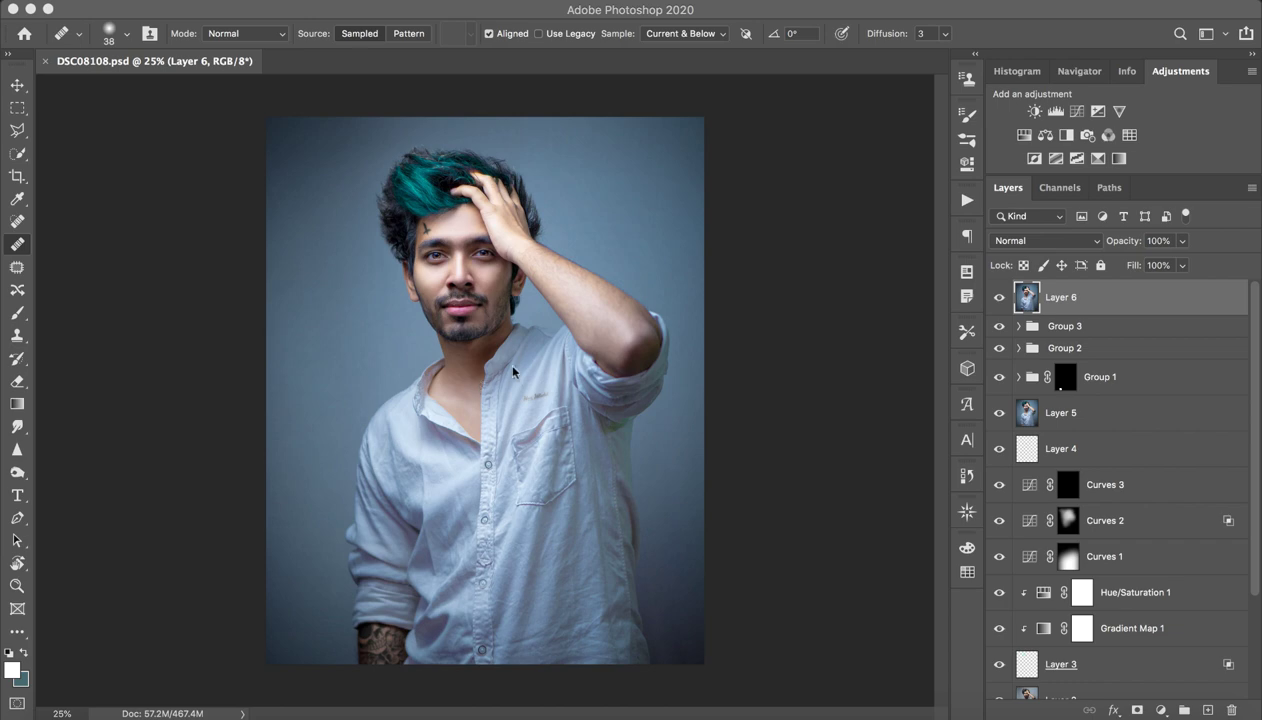
# Step: Zoom in on the forehead and face, then fit the whole portrait back on screen
pyautogui.press('z')
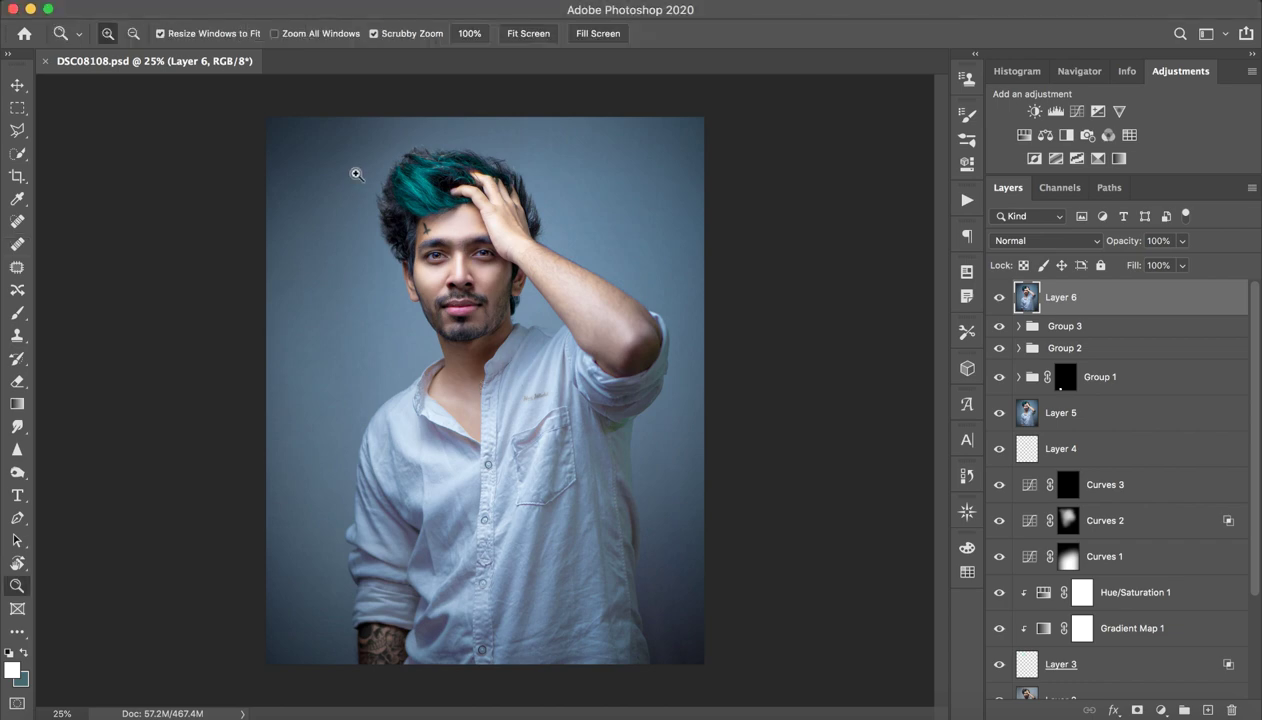
pyautogui.moveTo(446, 230); pyautogui.dragTo(519, 228)
pyautogui.hotkey('ctrl', '0')
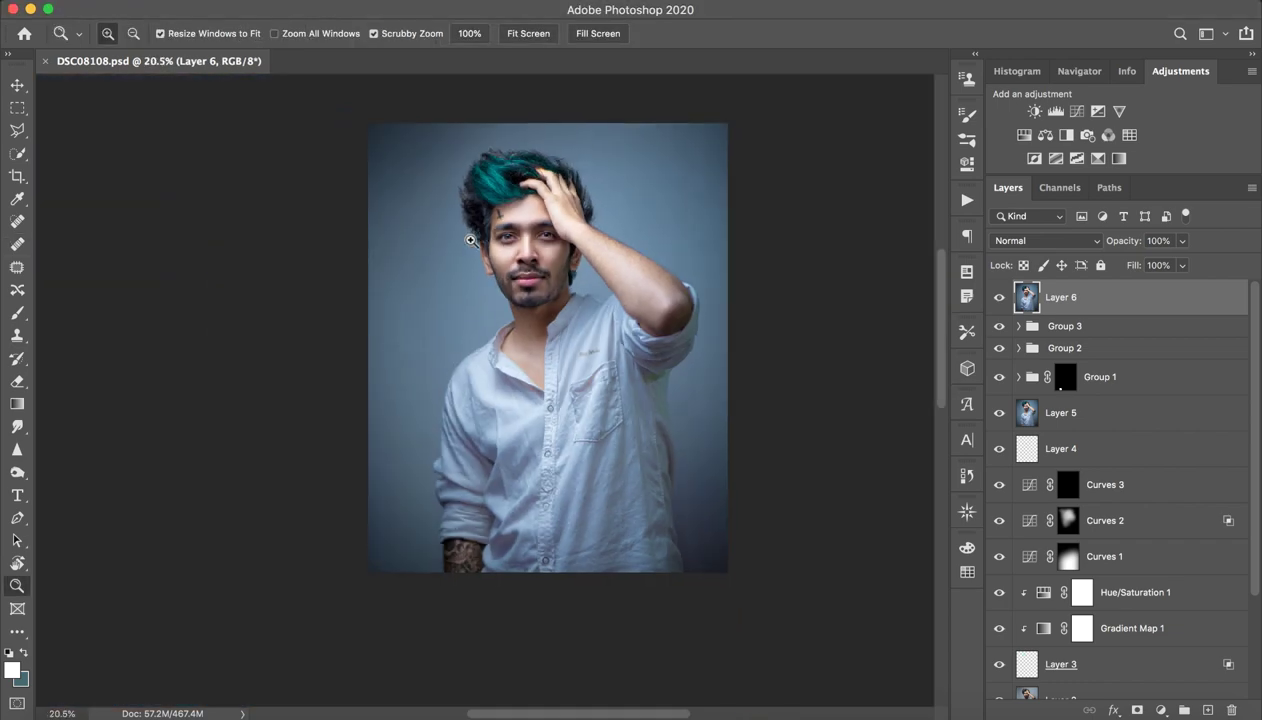
pyautogui.press('j')
pyautogui.press('z')
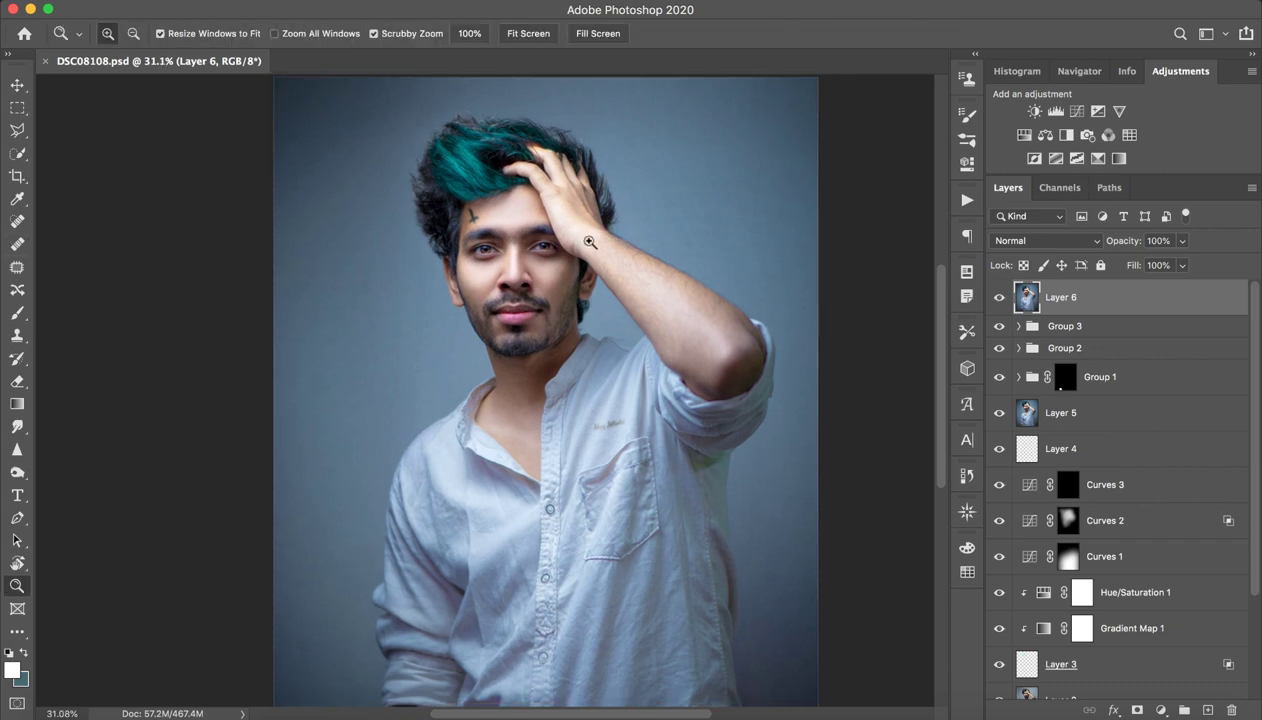
pyautogui.moveTo(610, 238); pyautogui.dragTo(639, 234)
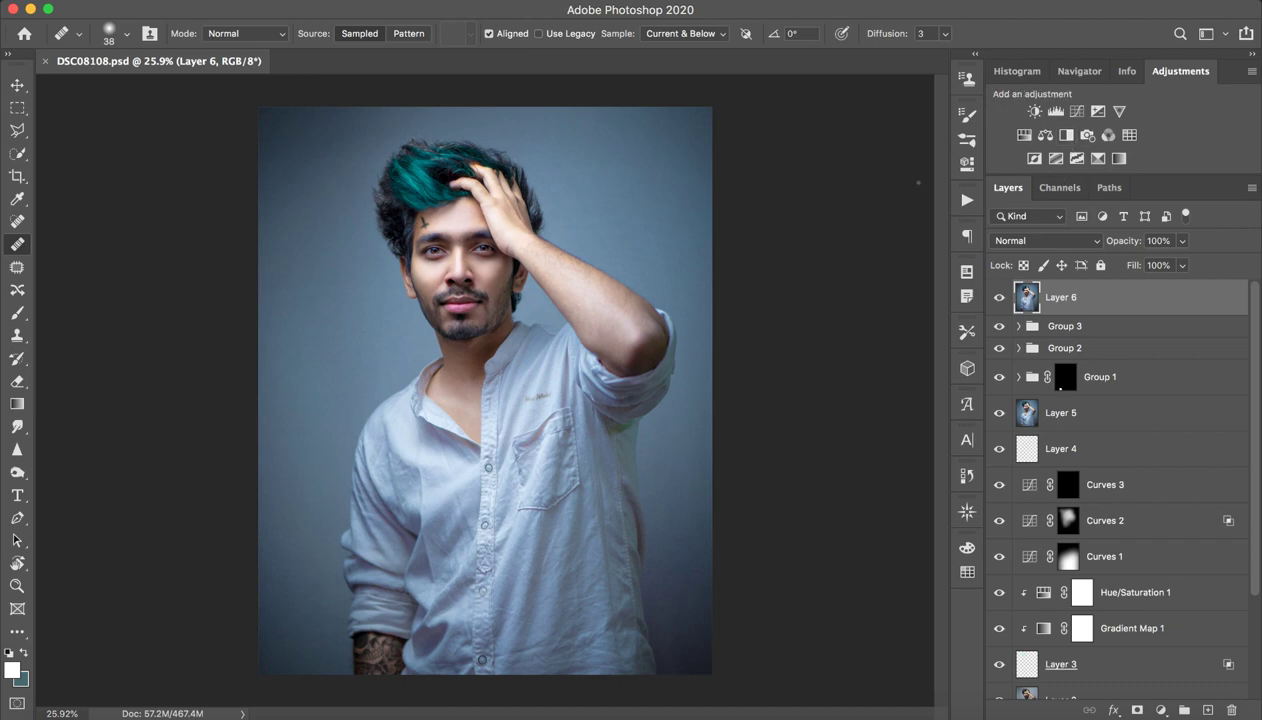
pyautogui.press('z')
pyautogui.moveTo(515, 225)
pyautogui.mouseDown()
pyautogui.moveTo(494, 260)
pyautogui.moveTo(480, 258)
pyautogui.mouseUp()
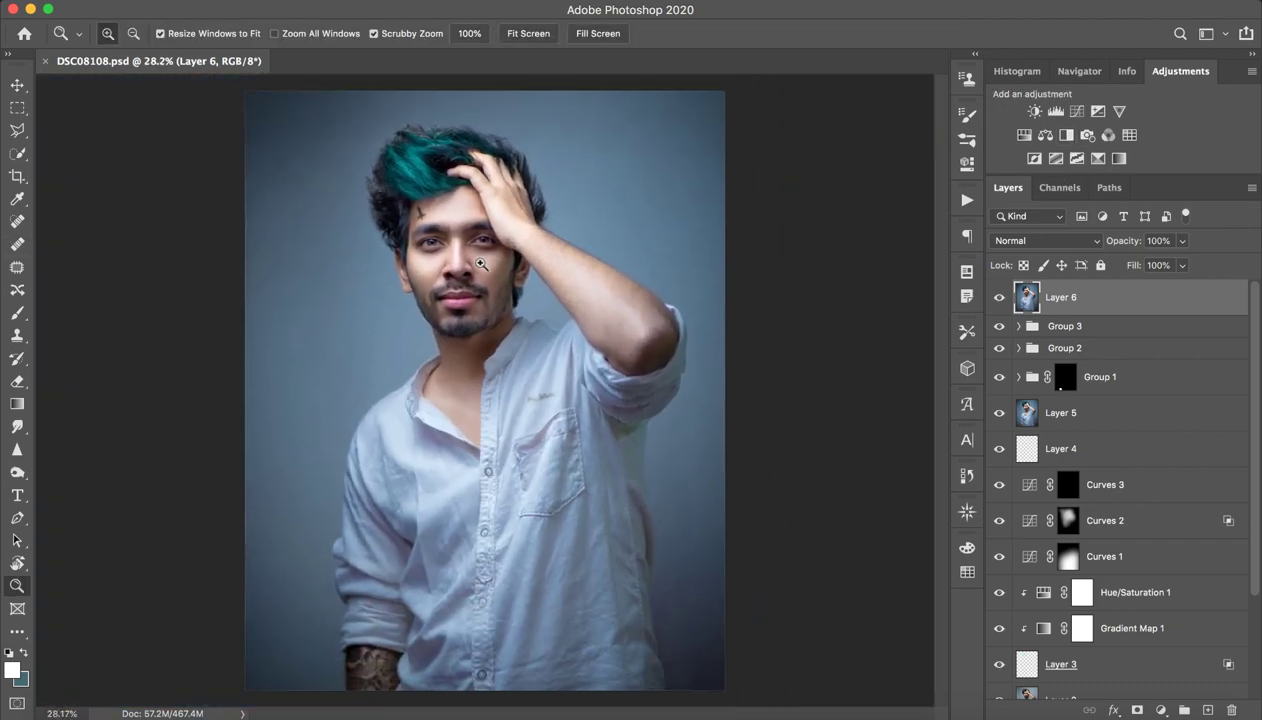
pyautogui.press('j')
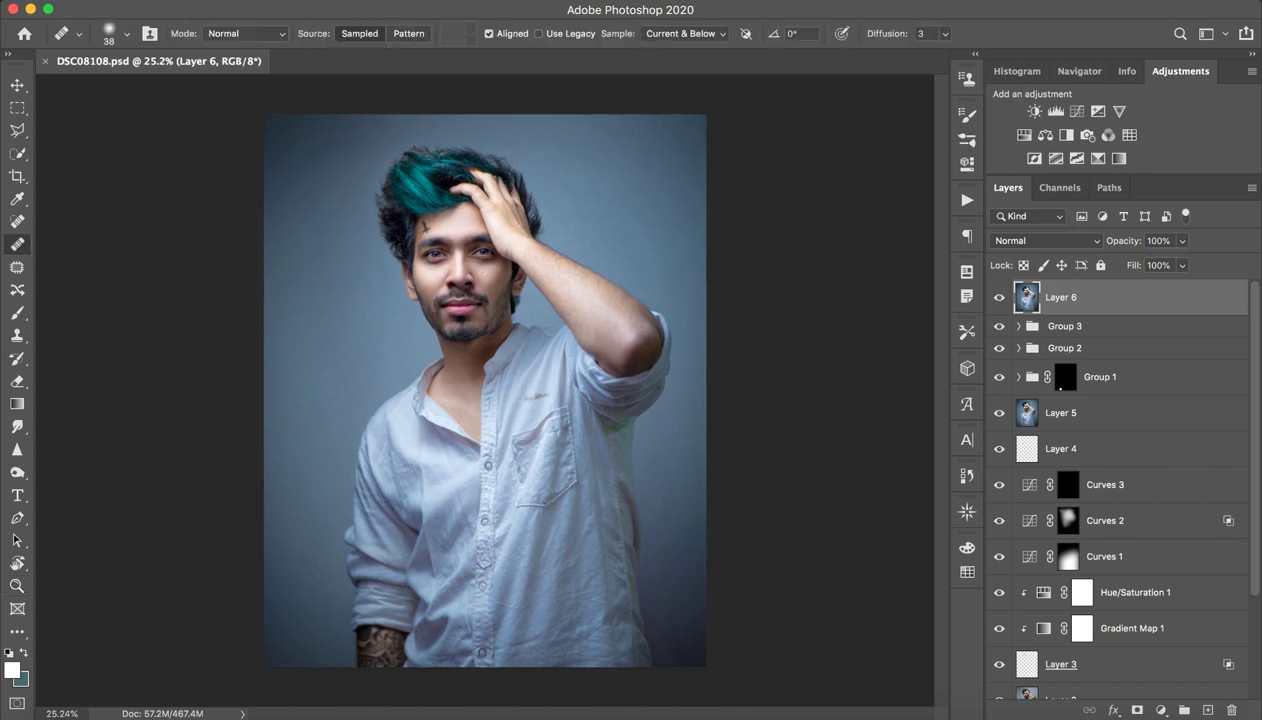
pyautogui.scroll(-5, 1047, 484)
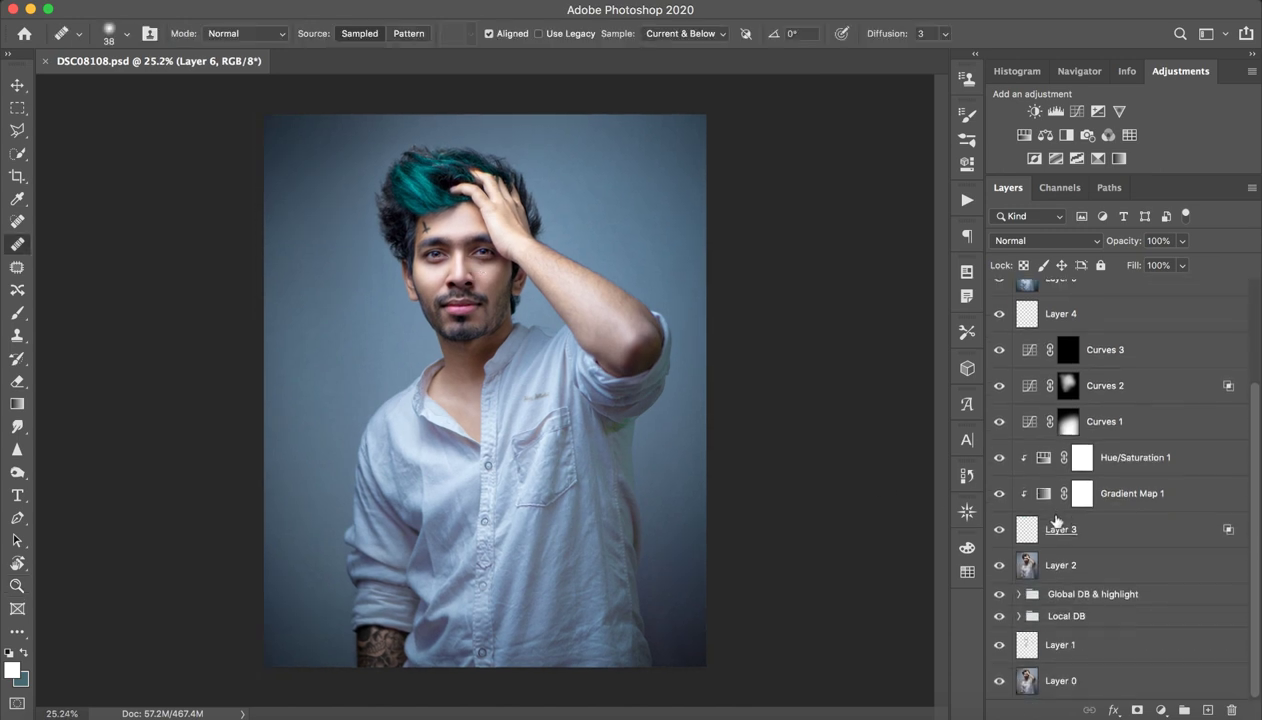
# Step: Solo the original Layer 0 photo, comparing it once against the full edit
pyautogui.keyDown('alt'); pyautogui.click(998, 681); pyautogui.keyUp('alt')
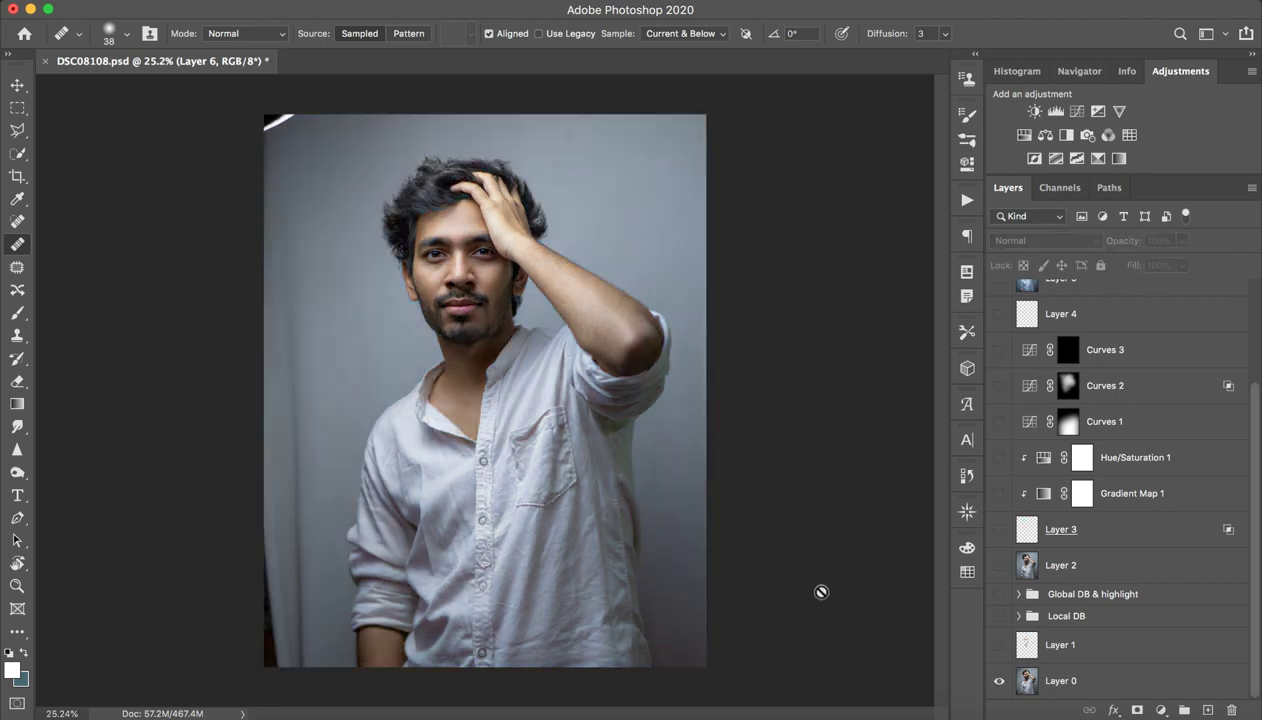
pyautogui.keyDown('alt'); pyautogui.click(999, 681); pyautogui.keyUp('alt')
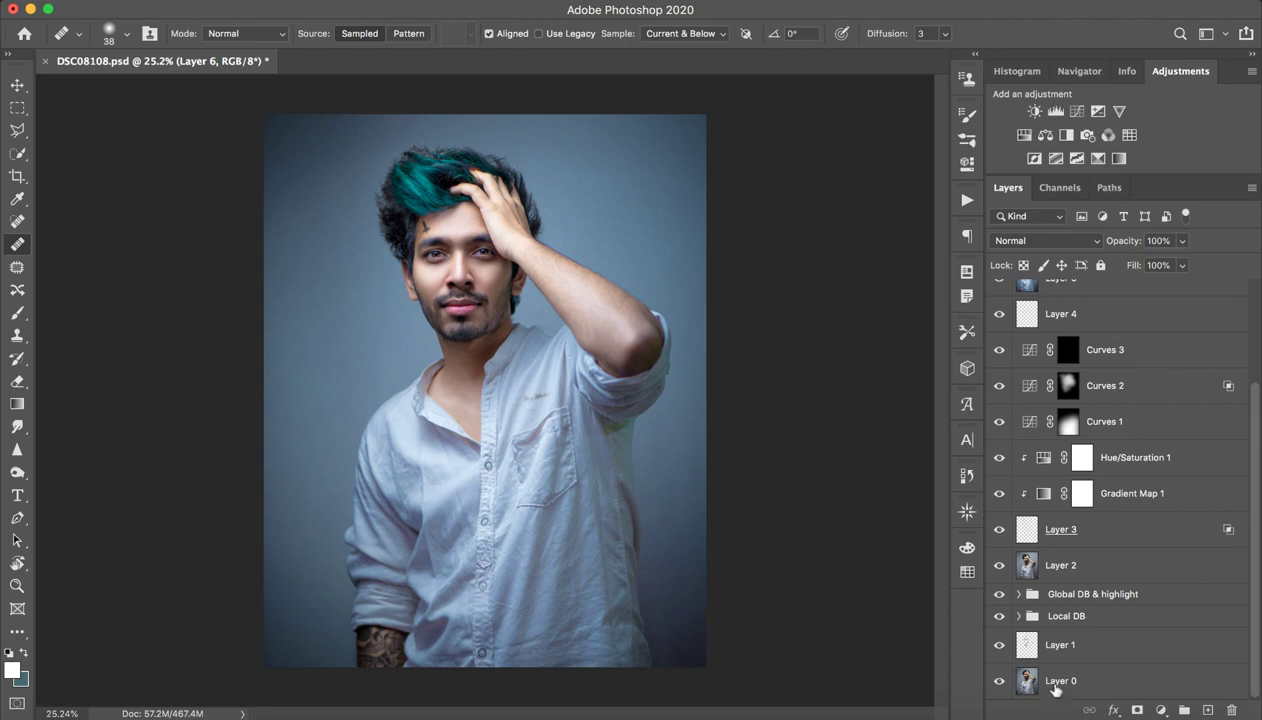
pyautogui.keyDown('alt'); pyautogui.click(999, 681); pyautogui.keyUp('alt')
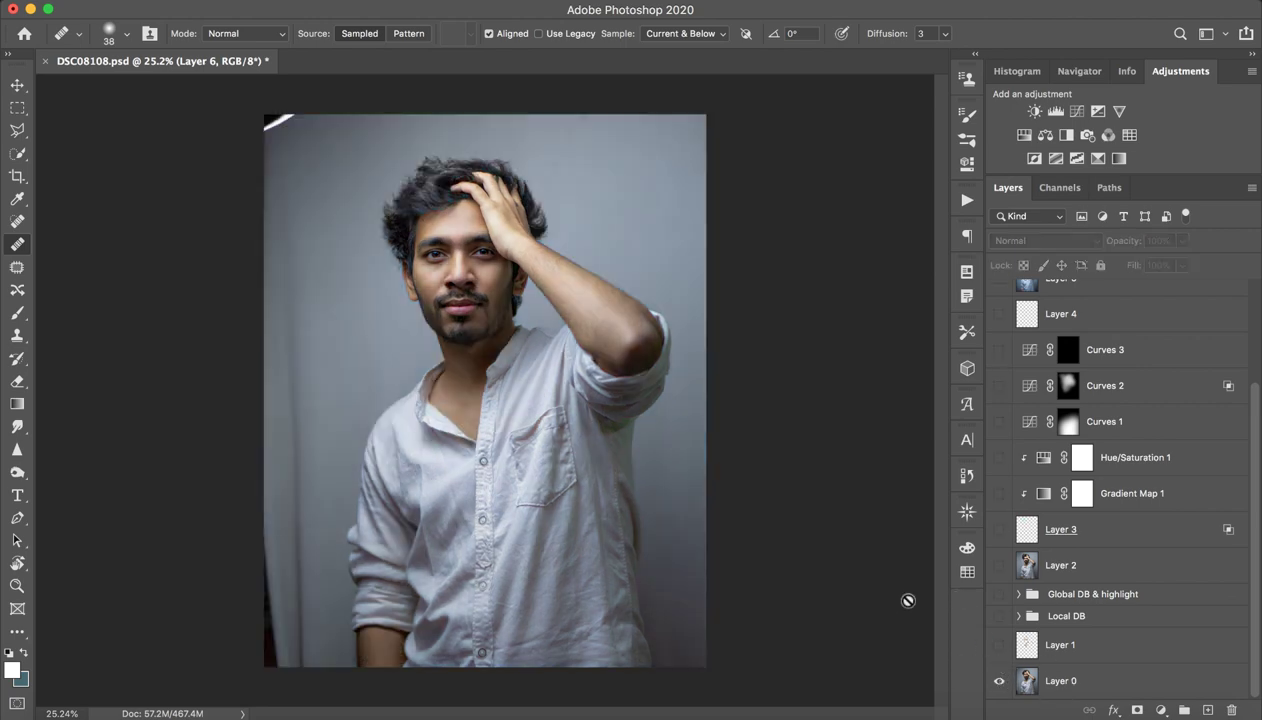
# Step: Zoom and pan to frame the face, eye and forehead for close inspection
pyautogui.press('z')
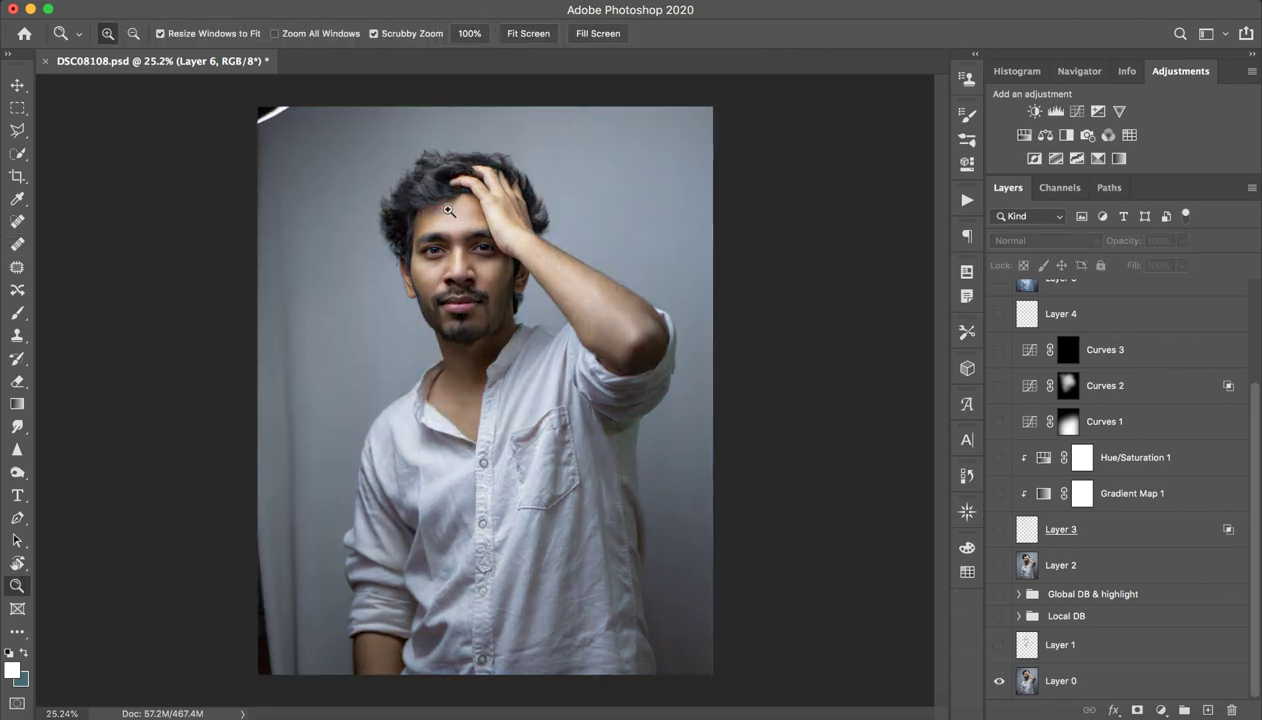
pyautogui.moveTo(449, 210)
pyautogui.mouseDown()
pyautogui.moveTo(549, 191)
pyautogui.moveTo(465, 211)
pyautogui.moveTo(490, 188)
pyautogui.mouseUp()
pyautogui.press('j')
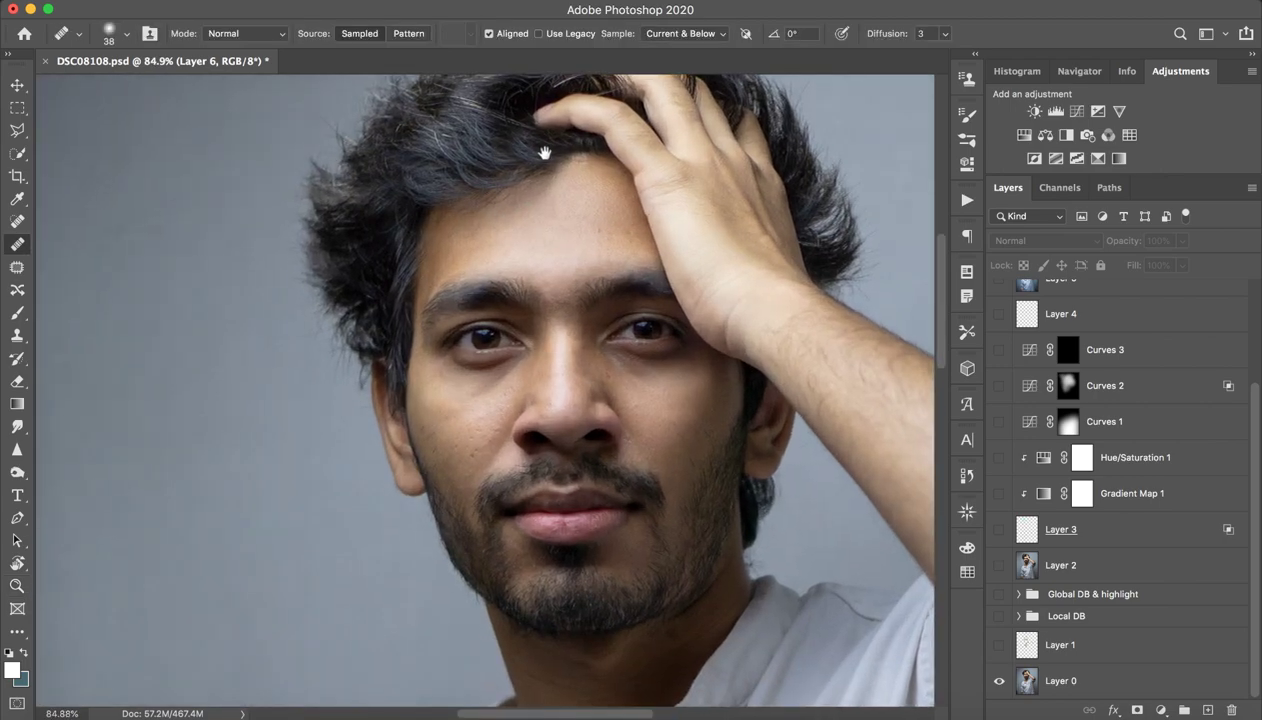
pyautogui.moveTo(545, 152)
pyautogui.mouseDown()
pyautogui.moveTo(536, 409)
pyautogui.moveTo(573, 424)
pyautogui.moveTo(448, 127)
pyautogui.mouseUp()
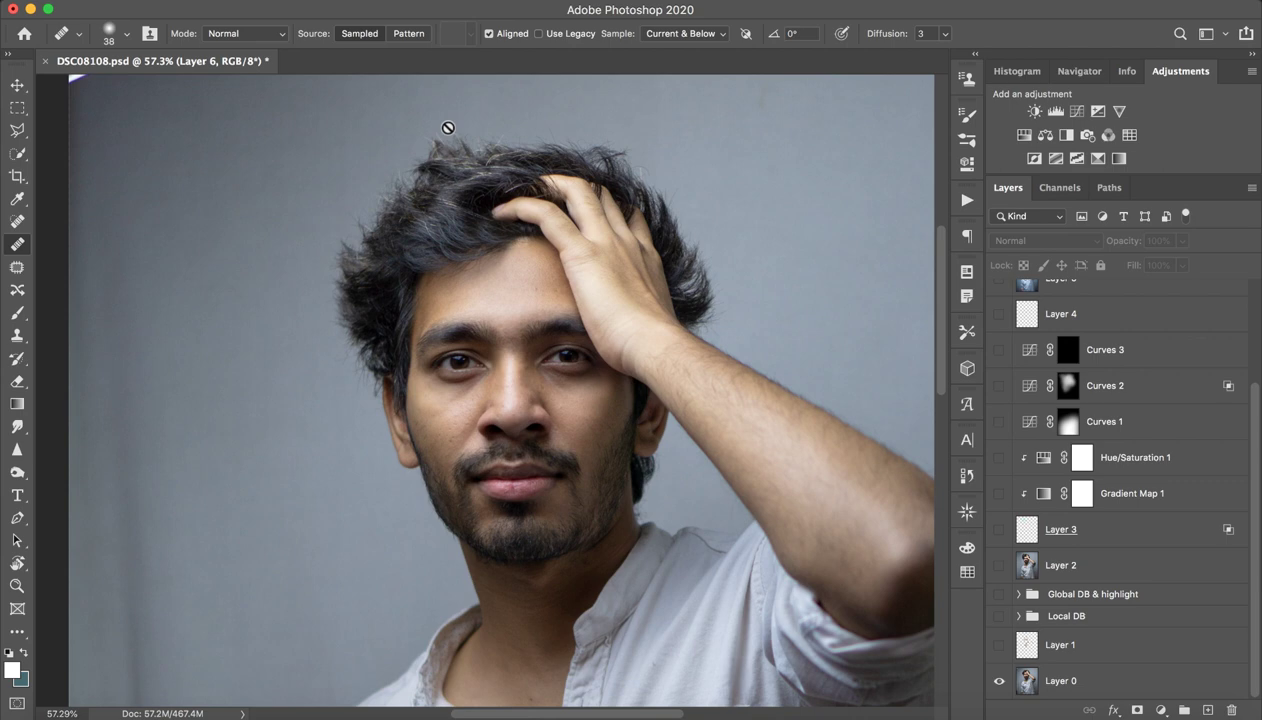
pyautogui.moveTo(555, 332)
pyautogui.mouseDown()
pyautogui.moveTo(535, 242)
pyautogui.moveTo(556, 267)
pyautogui.moveTo(501, 237)
pyautogui.mouseUp()
pyautogui.moveTo(606, 366); pyautogui.dragTo(543, 376)
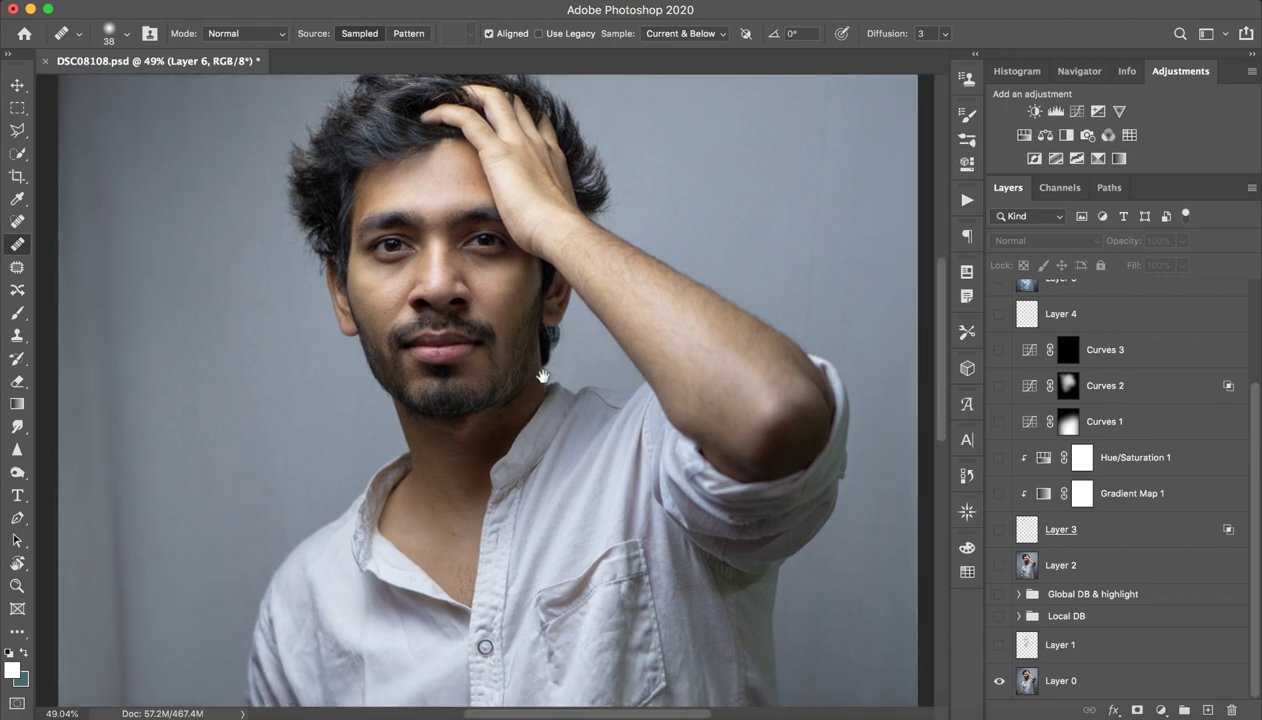
pyautogui.moveTo(520, 450)
pyautogui.mouseDown()
pyautogui.moveTo(493, 451)
pyautogui.moveTo(541, 444)
pyautogui.mouseUp()
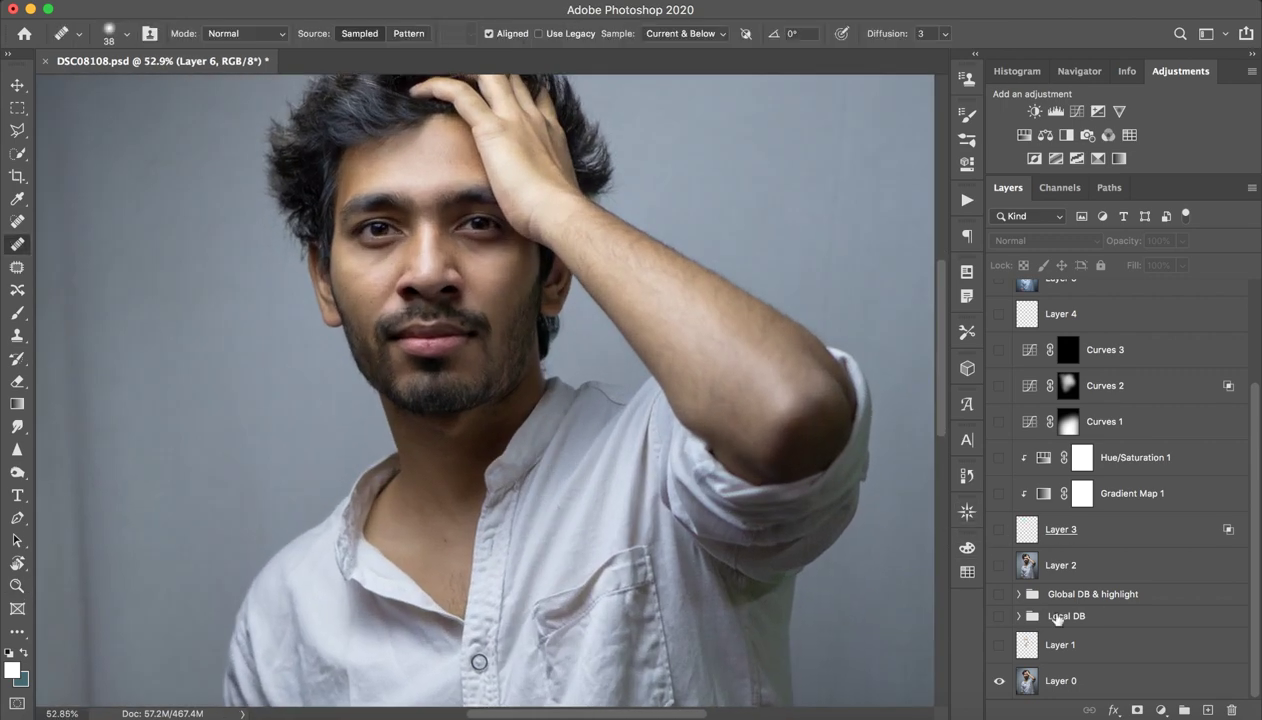
pyautogui.moveTo(428, 247); pyautogui.dragTo(430, 251)
pyautogui.moveTo(498, 114); pyautogui.dragTo(456, 309)
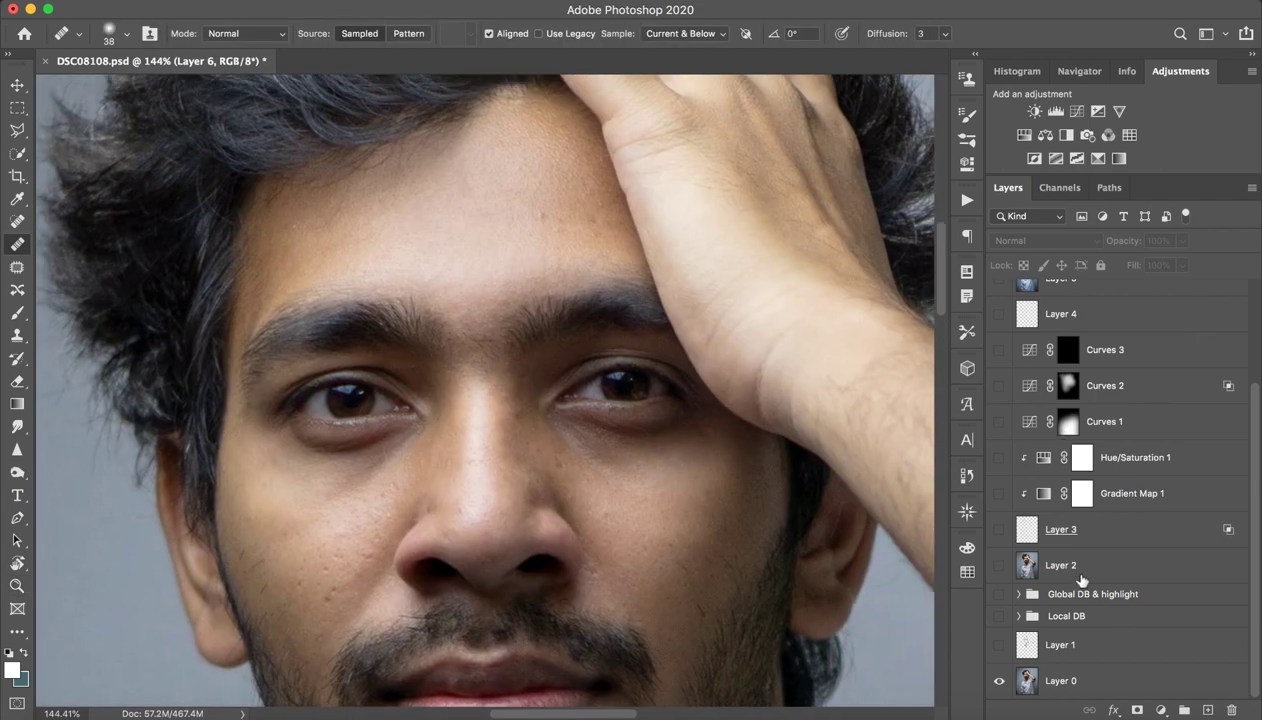
# Step: Flick Layer 1's visibility on and off to compare its blemish cleanup with the original
pyautogui.click(998, 645)
pyautogui.click(998, 645)
pyautogui.click(999, 645)
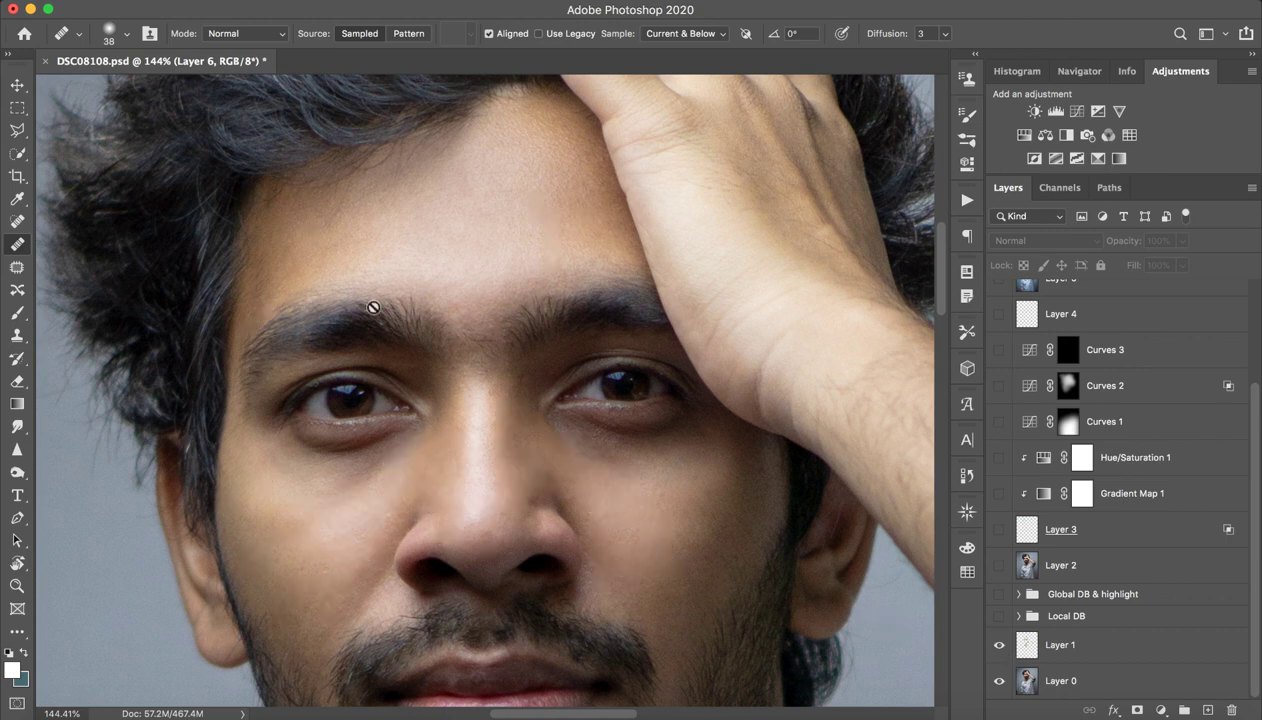
pyautogui.click(999, 646)
pyautogui.click(1000, 647)
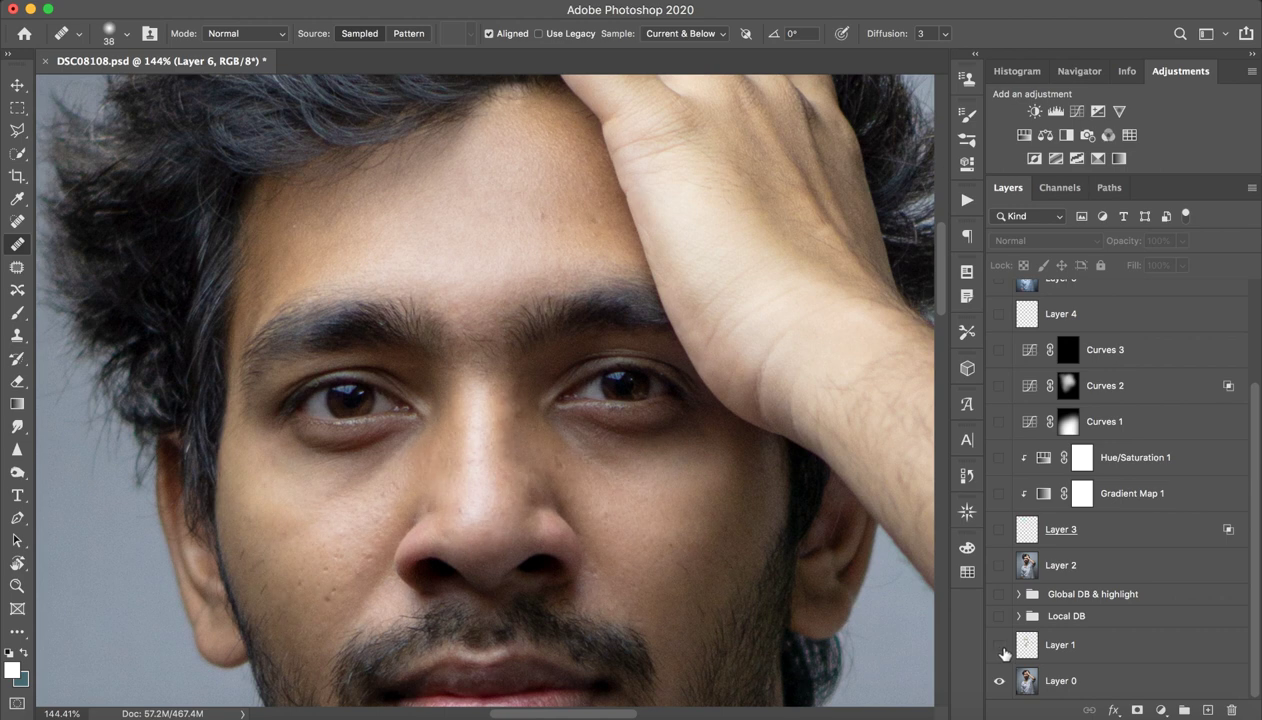
pyautogui.click(999, 646)
pyautogui.click(999, 646)
# Step: Add a new empty Layer 7 and move it down to just above Layer 1
pyautogui.click(1207, 709)
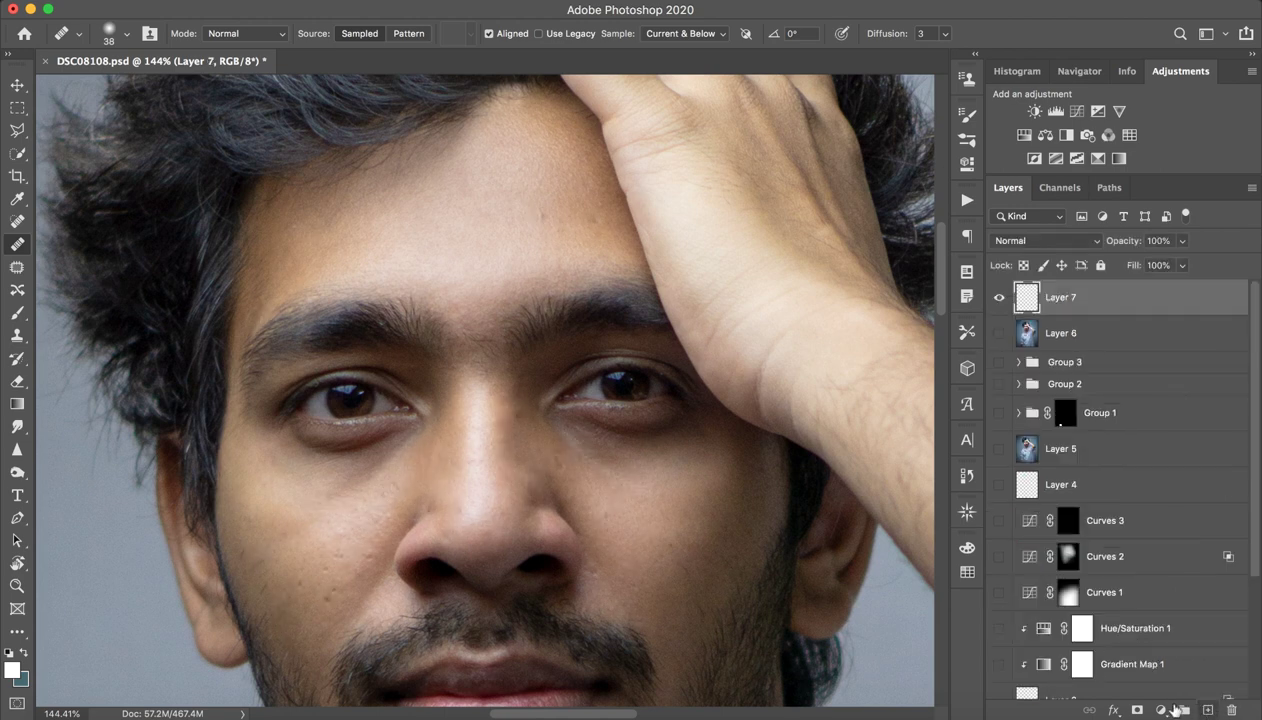
pyautogui.moveTo(1115, 306)
pyautogui.mouseDown()
pyautogui.moveTo(1147, 710)
pyautogui.moveTo(1081, 623)
pyautogui.mouseUp()
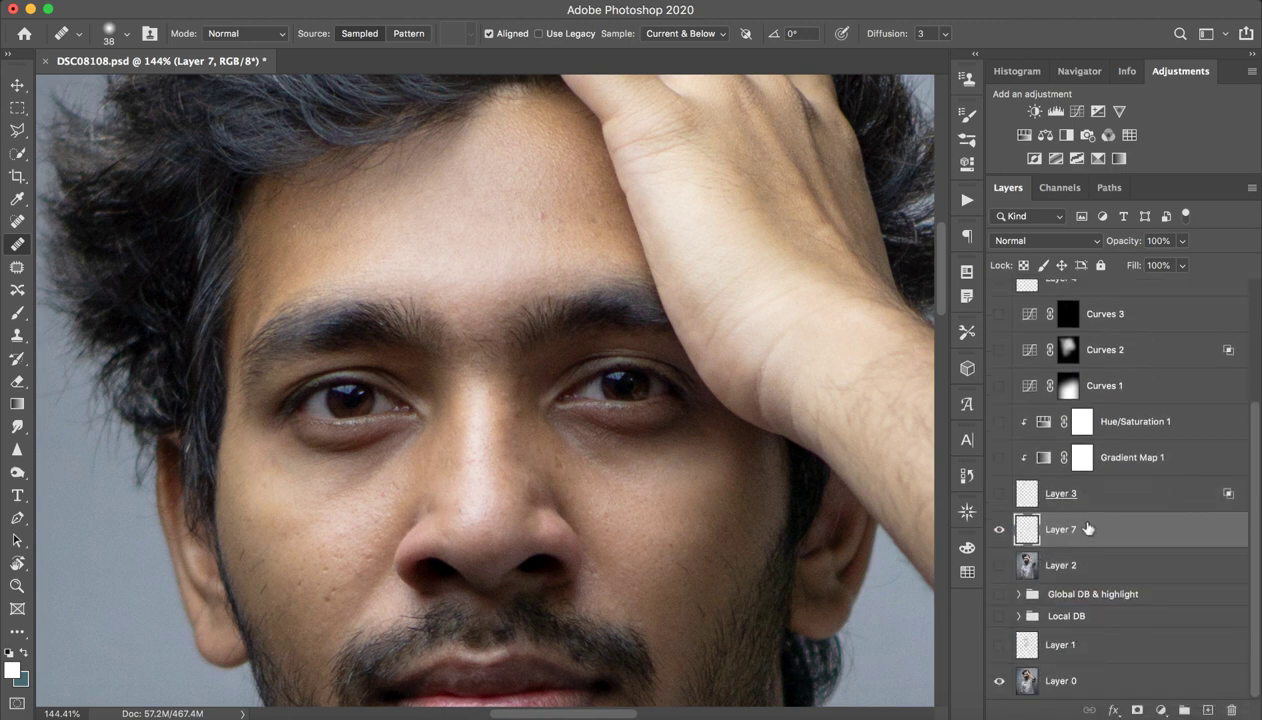
pyautogui.moveTo(1074, 521); pyautogui.dragTo(1082, 626)
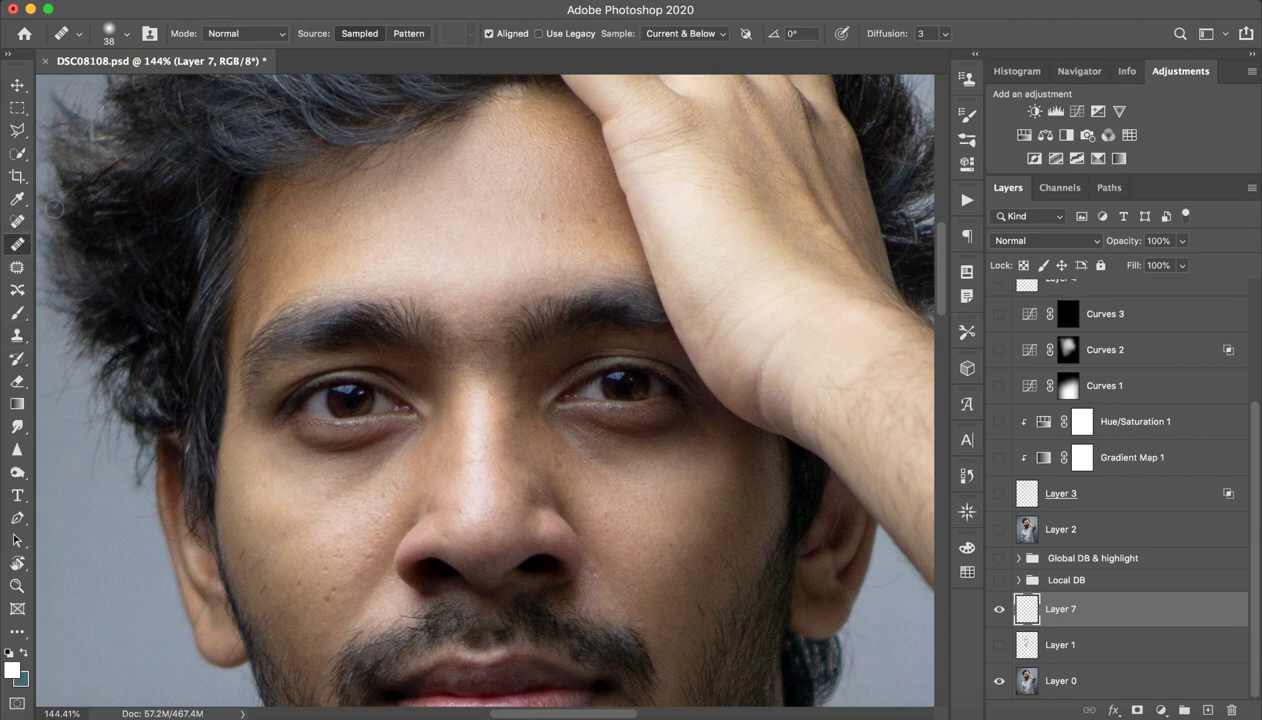
# Step: Spot-heal small forehead blemishes with a reduced brush after zooming in
pyautogui.click(20, 222)
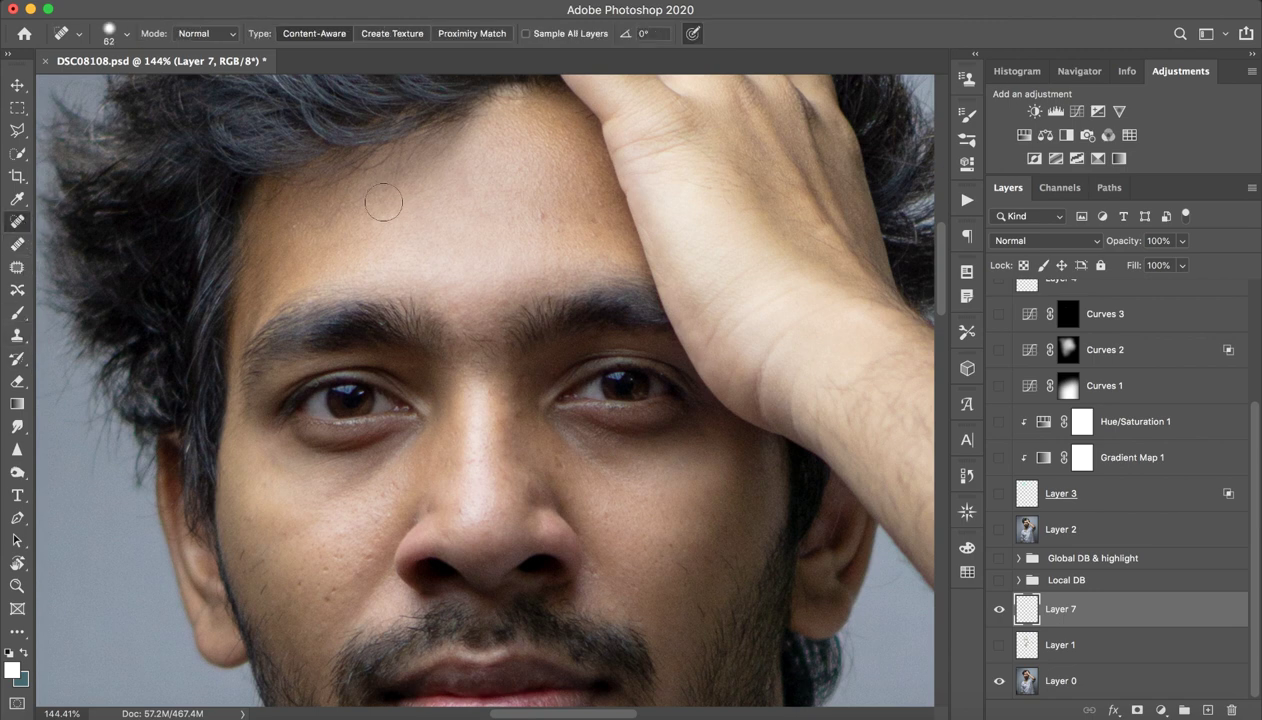
pyautogui.press('z')
pyautogui.moveTo(499, 206); pyautogui.dragTo(563, 201)
pyautogui.press('j')
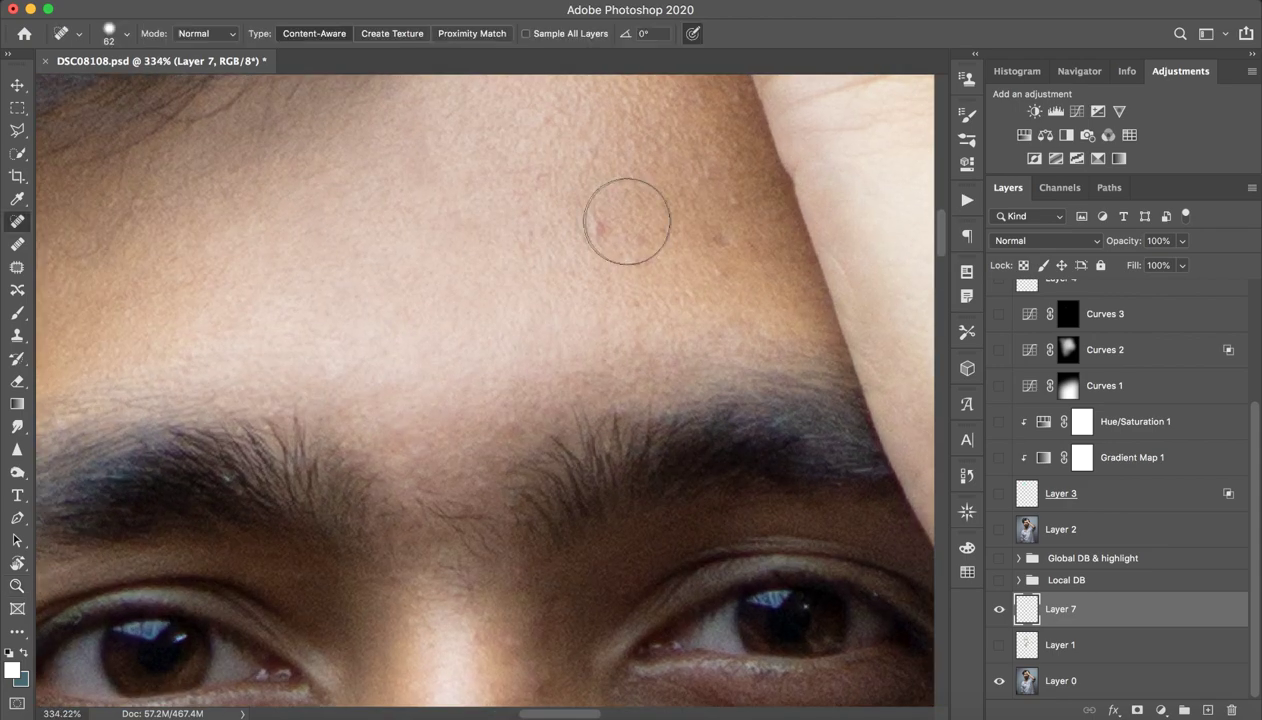
pyautogui.moveTo(654, 245); pyautogui.dragTo(595, 251)
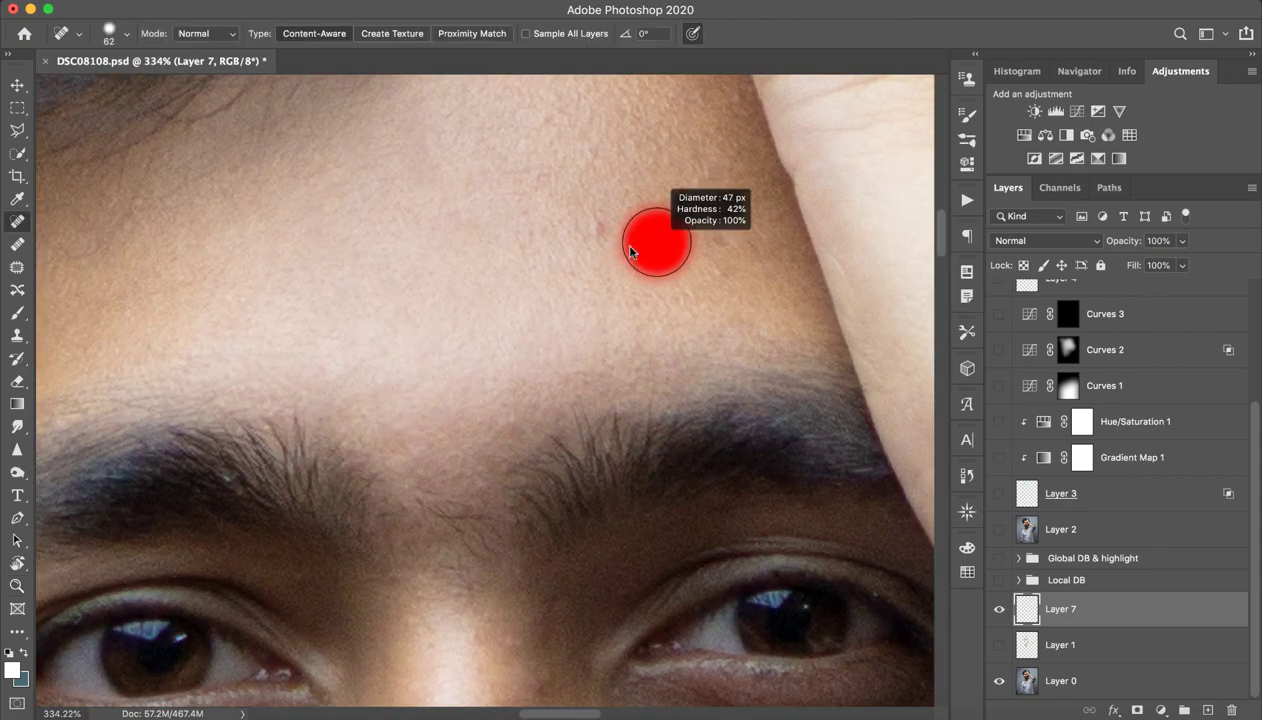
pyautogui.moveTo(722, 234); pyautogui.dragTo(708, 248)
pyautogui.click(725, 241)
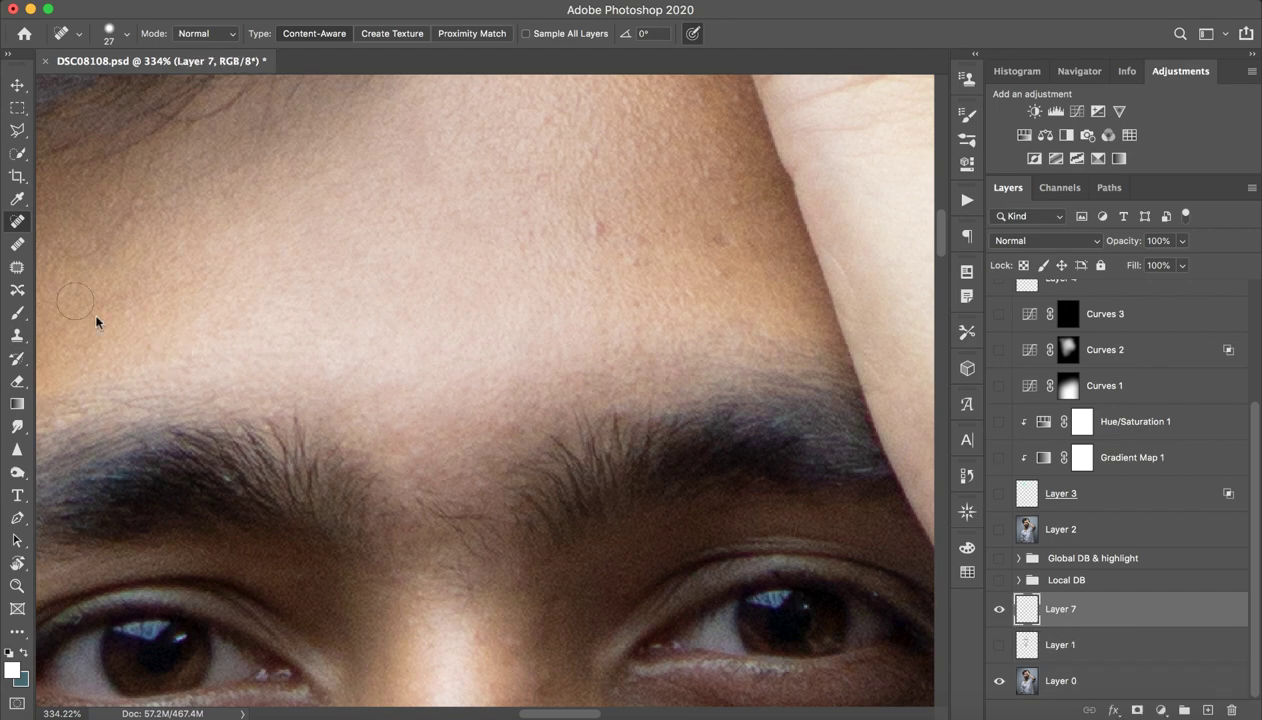
# Step: Set the Healing Brush to sample Current & Below and move Layer 7 below Layer 1
pyautogui.click(17, 245)
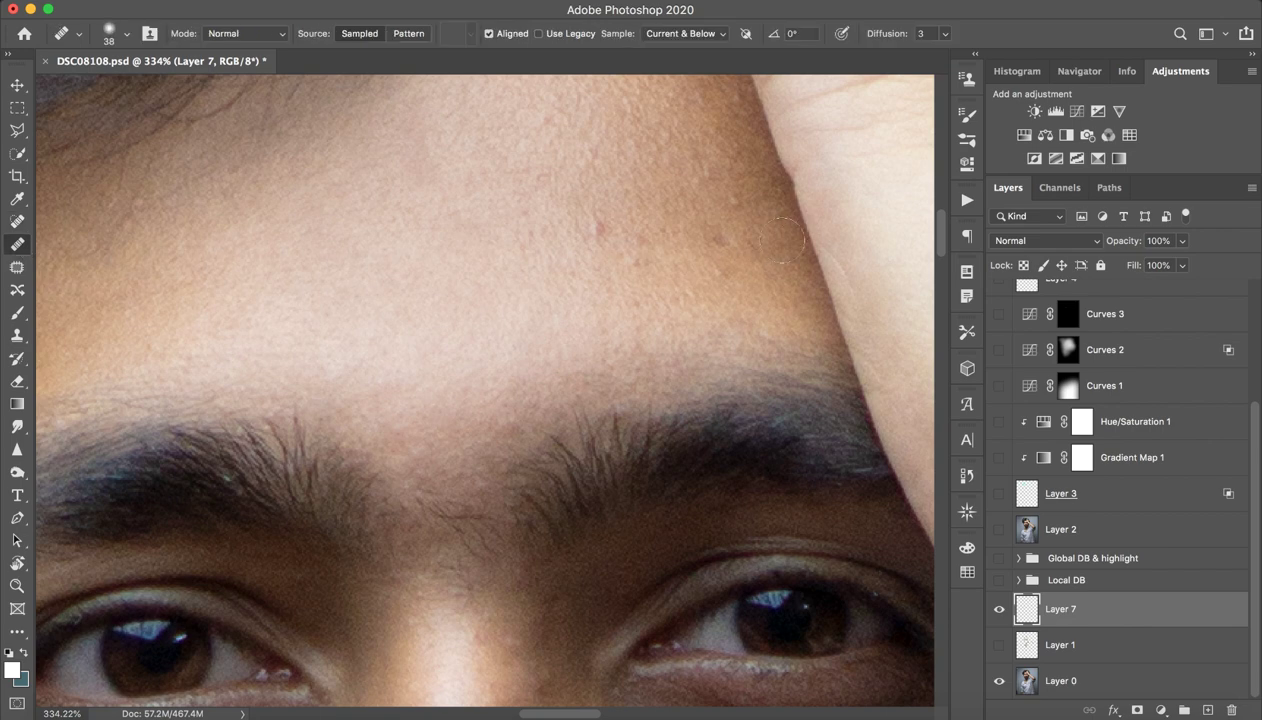
pyautogui.click(684, 33)
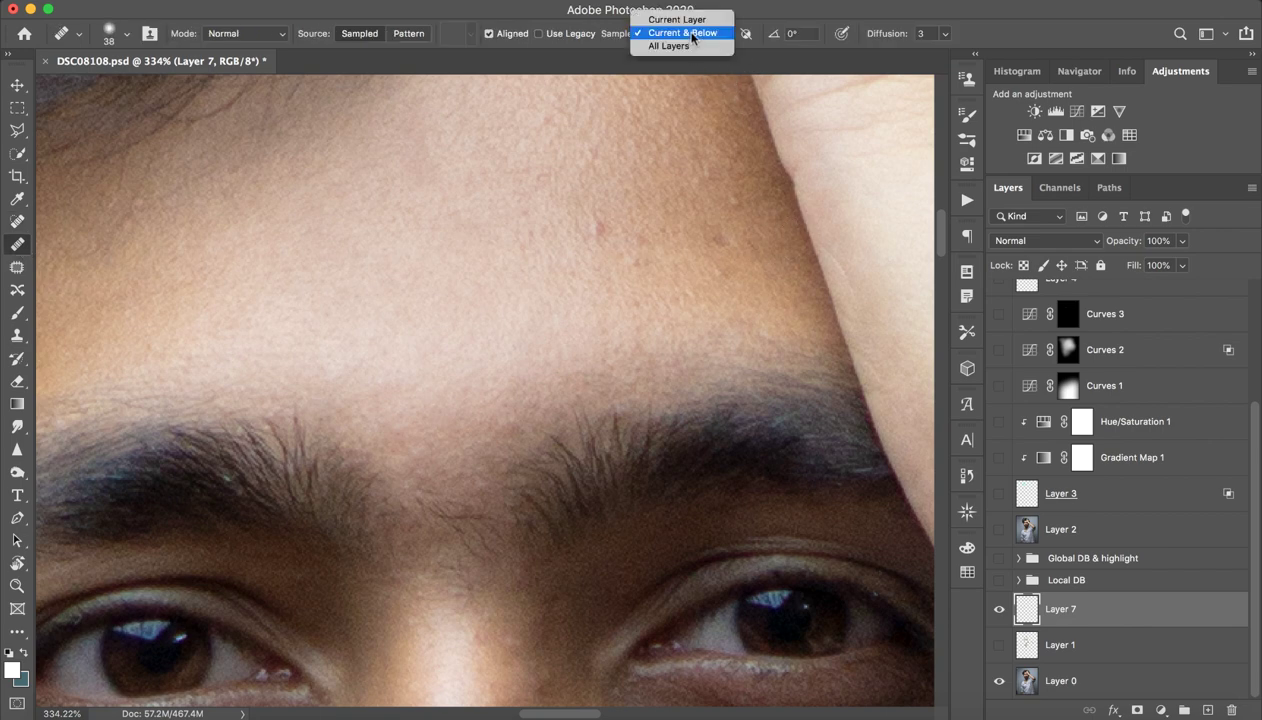
pyautogui.click(684, 28)
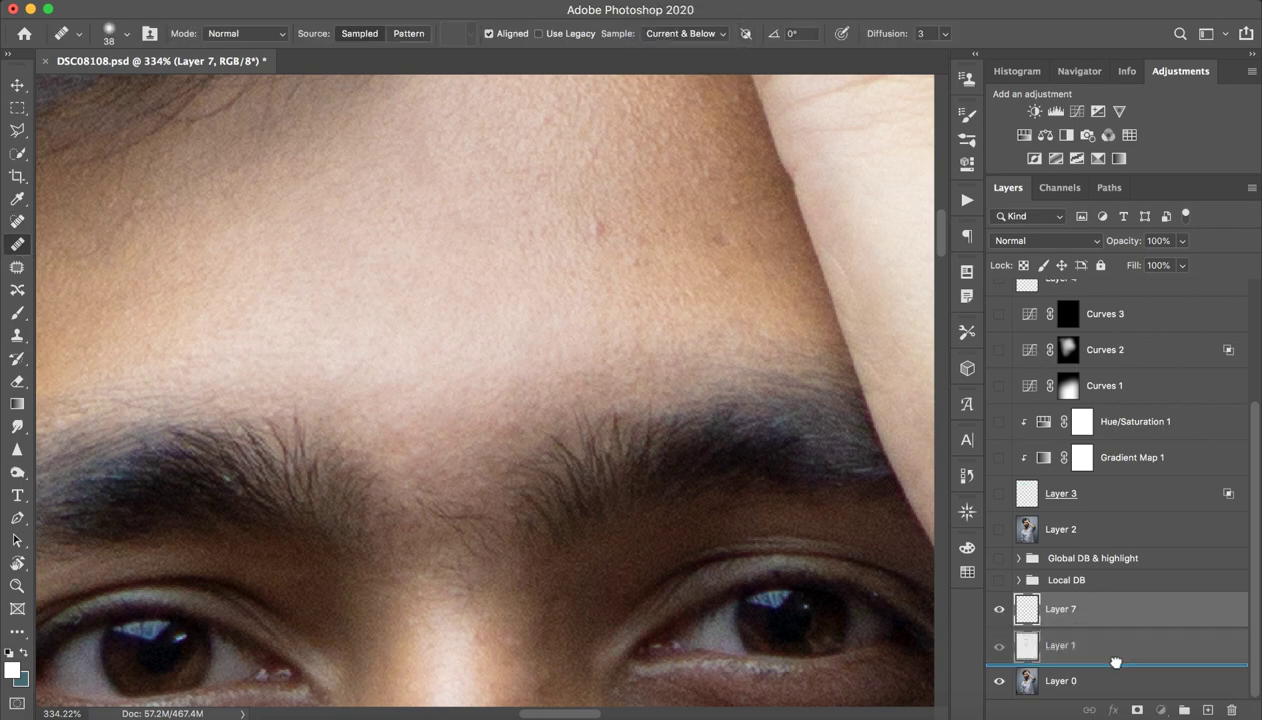
pyautogui.moveTo(1118, 619); pyautogui.dragTo(1100, 658)
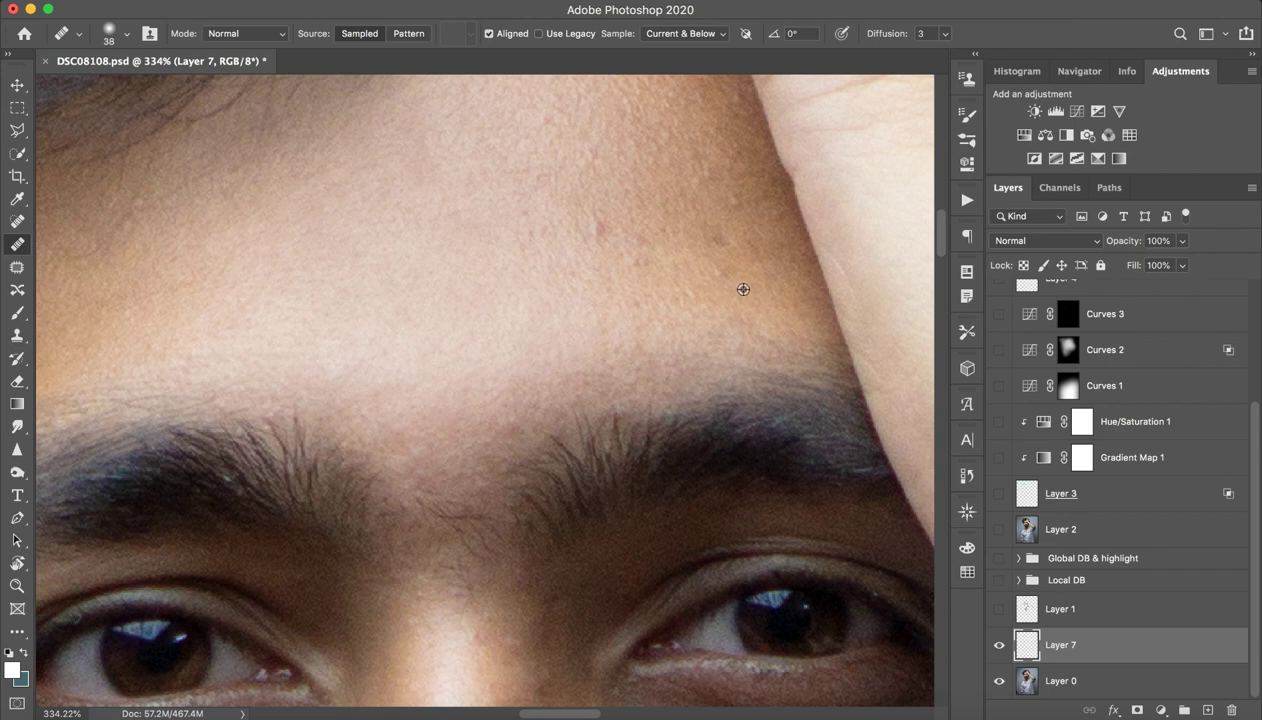
# Step: Heal the forehead blemishes and red spot using sampled clean skin
pyautogui.keyDown('alt'); pyautogui.click(745, 286); pyautogui.keyUp('alt')
pyautogui.moveTo(710, 245); pyautogui.dragTo(724, 237)
pyautogui.keyDown('alt'); pyautogui.click(588, 199); pyautogui.keyUp('alt')
pyautogui.click(601, 239)
pyautogui.moveTo(601, 239); pyautogui.dragTo(677, 232)
pyautogui.keyDown('alt'); pyautogui.click(720, 224); pyautogui.keyUp('alt')
pyautogui.click(700, 267)
# Step: Heal a lower-cheek blemish from sampled cheek skin, then zoom back out
pyautogui.scroll(5, 713, 228)
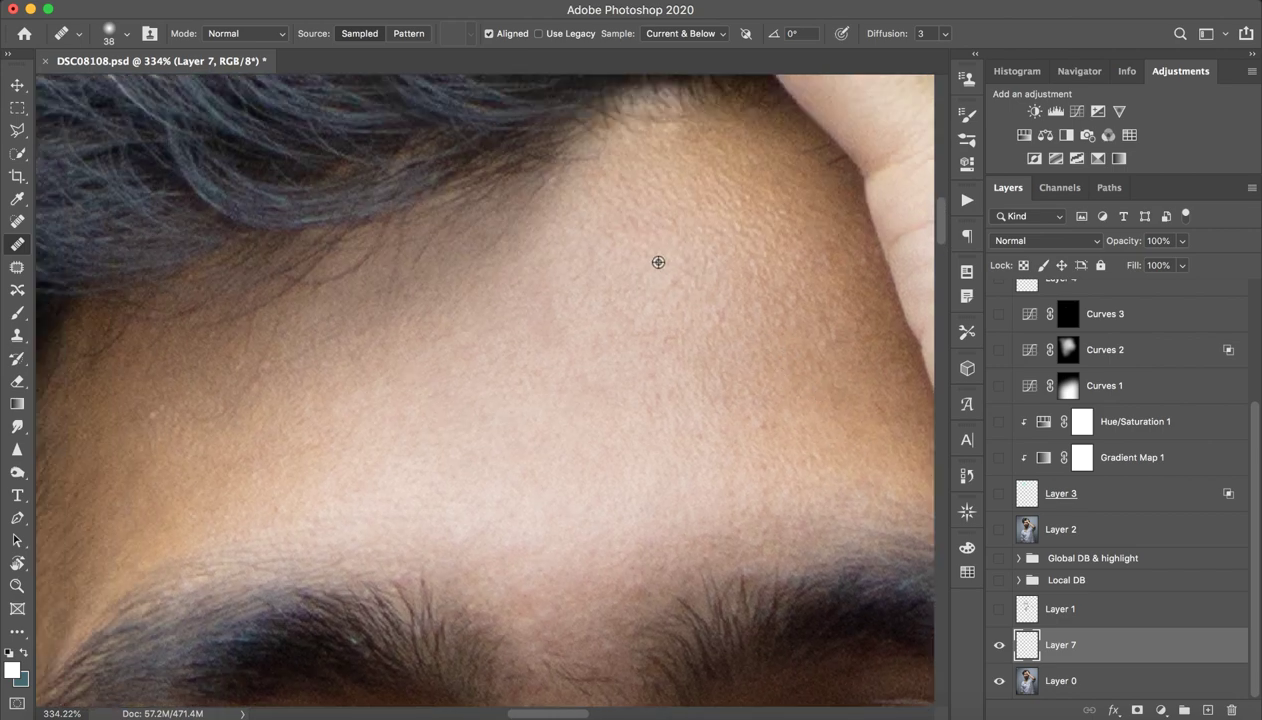
pyautogui.scroll(-3, 720, 250)
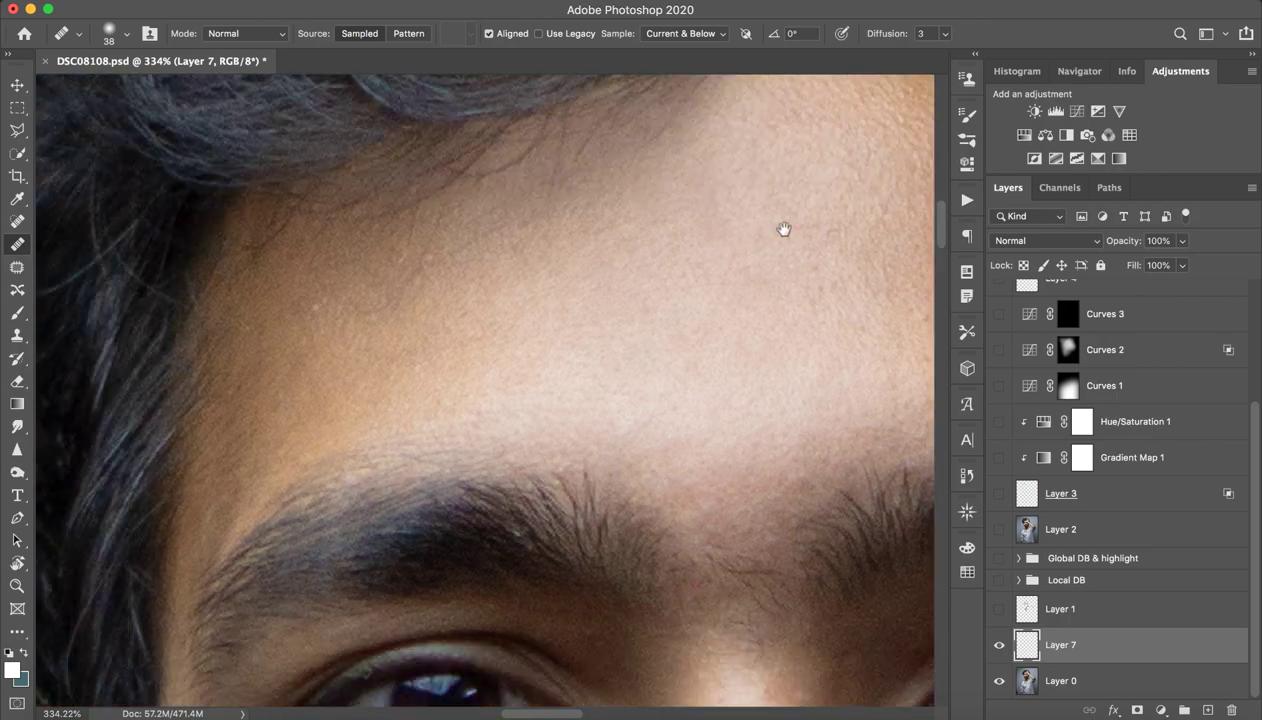
pyautogui.hscroll(-2, 600, 280)
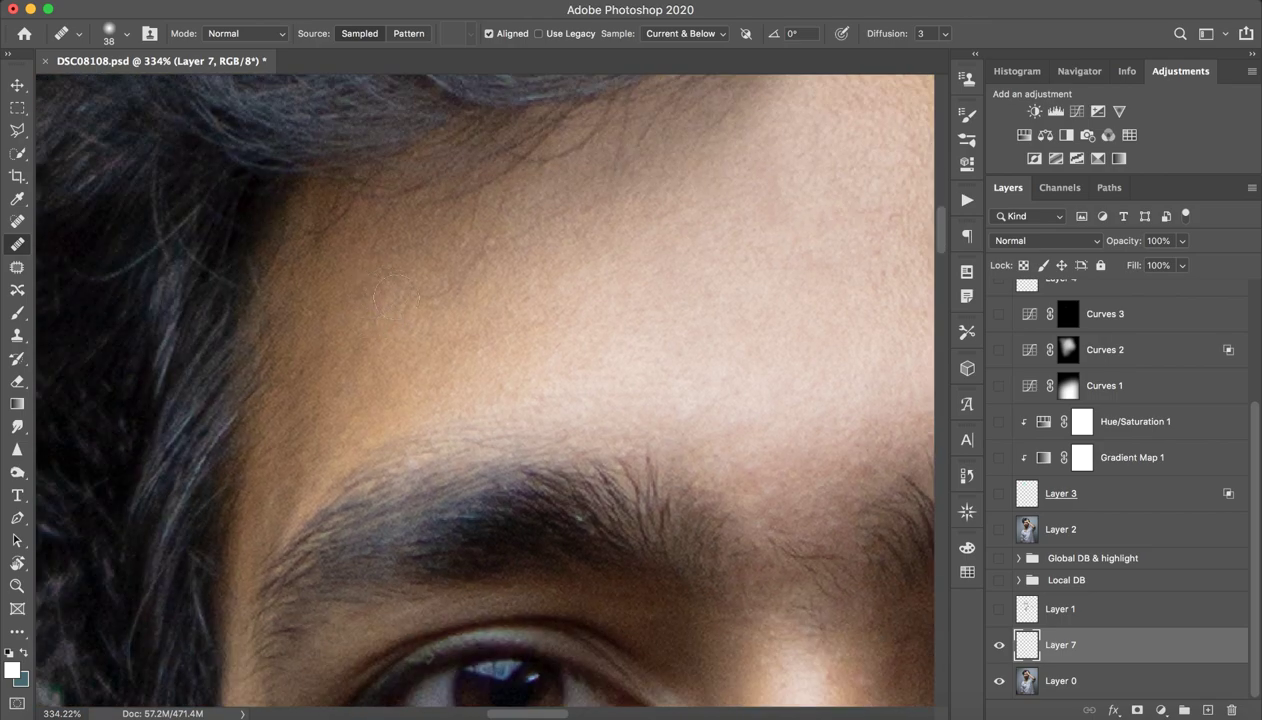
pyautogui.scroll(-5, 516, 127)
pyautogui.scroll(-8, 643, 273)
pyautogui.scroll(1, 657, 333)
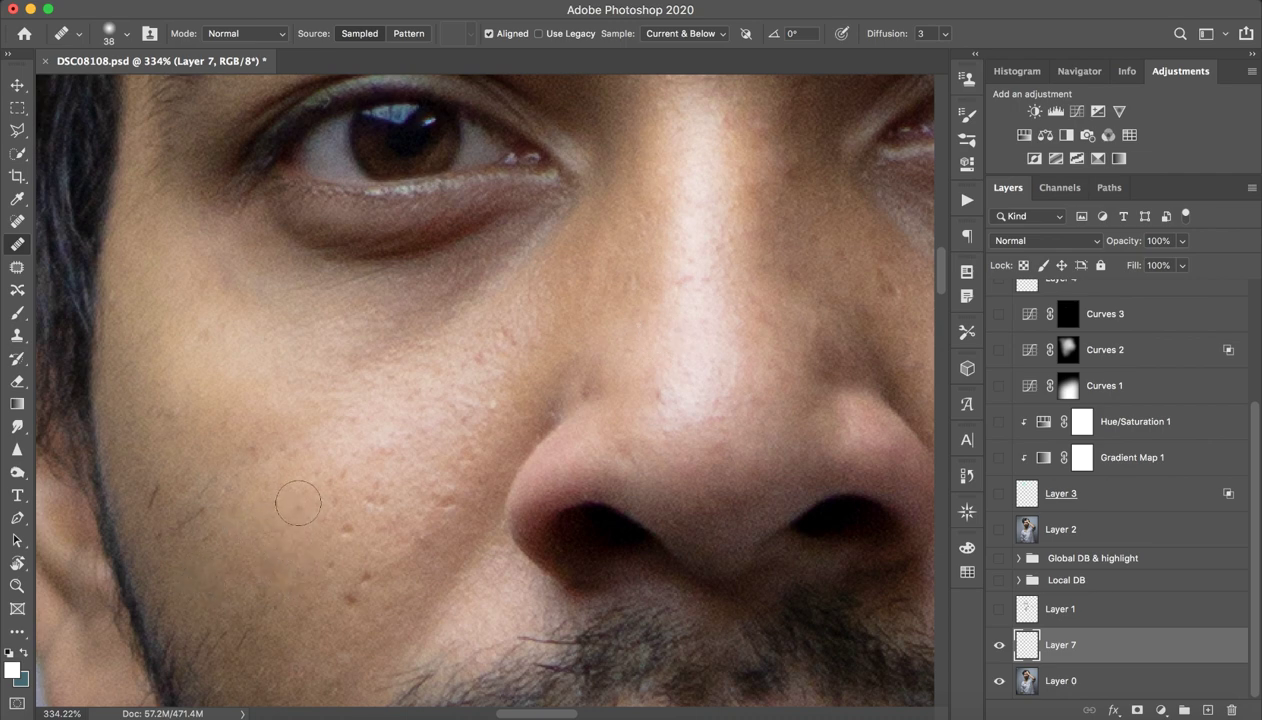
pyautogui.keyDown('alt'); pyautogui.click(310, 465); pyautogui.keyUp('alt')
pyautogui.moveTo(339, 516)
pyautogui.mouseDown()
pyautogui.moveTo(344, 450)
pyautogui.moveTo(403, 428)
pyautogui.mouseUp()
pyautogui.press('z')
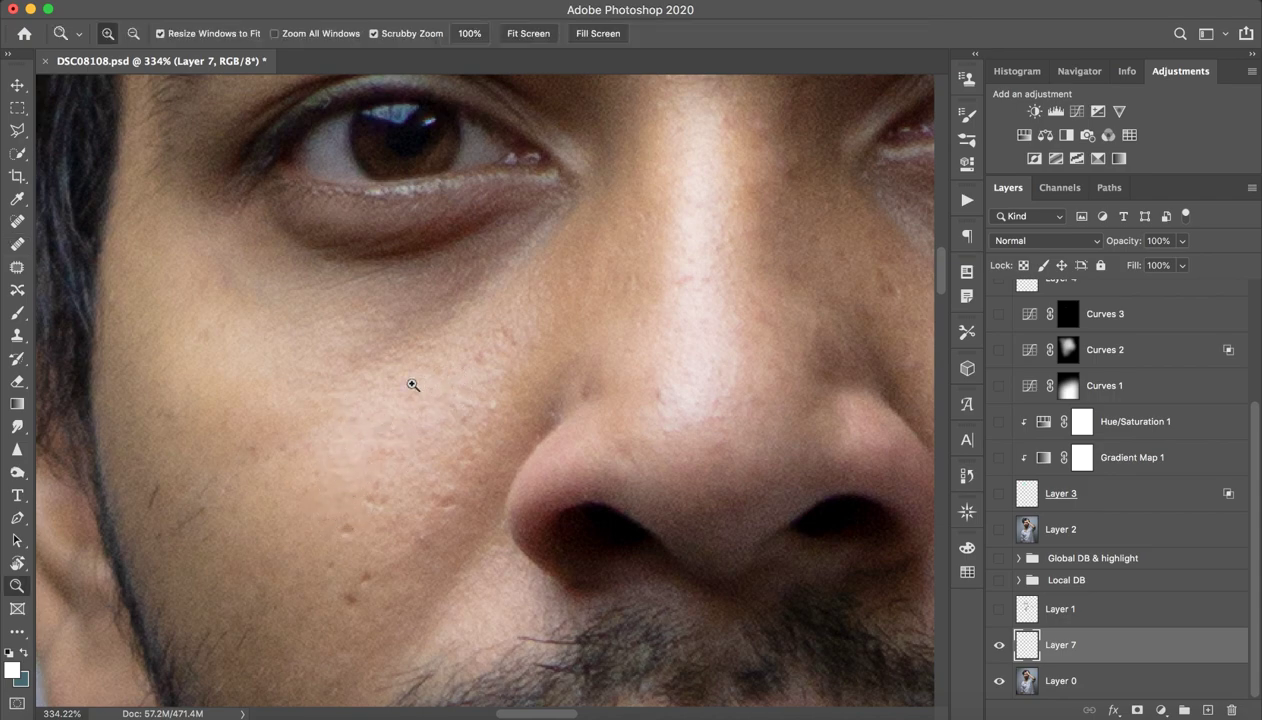
pyautogui.moveTo(417, 385)
pyautogui.mouseDown()
pyautogui.moveTo(333, 422)
pyautogui.moveTo(462, 411)
pyautogui.mouseUp()
pyautogui.press('j')
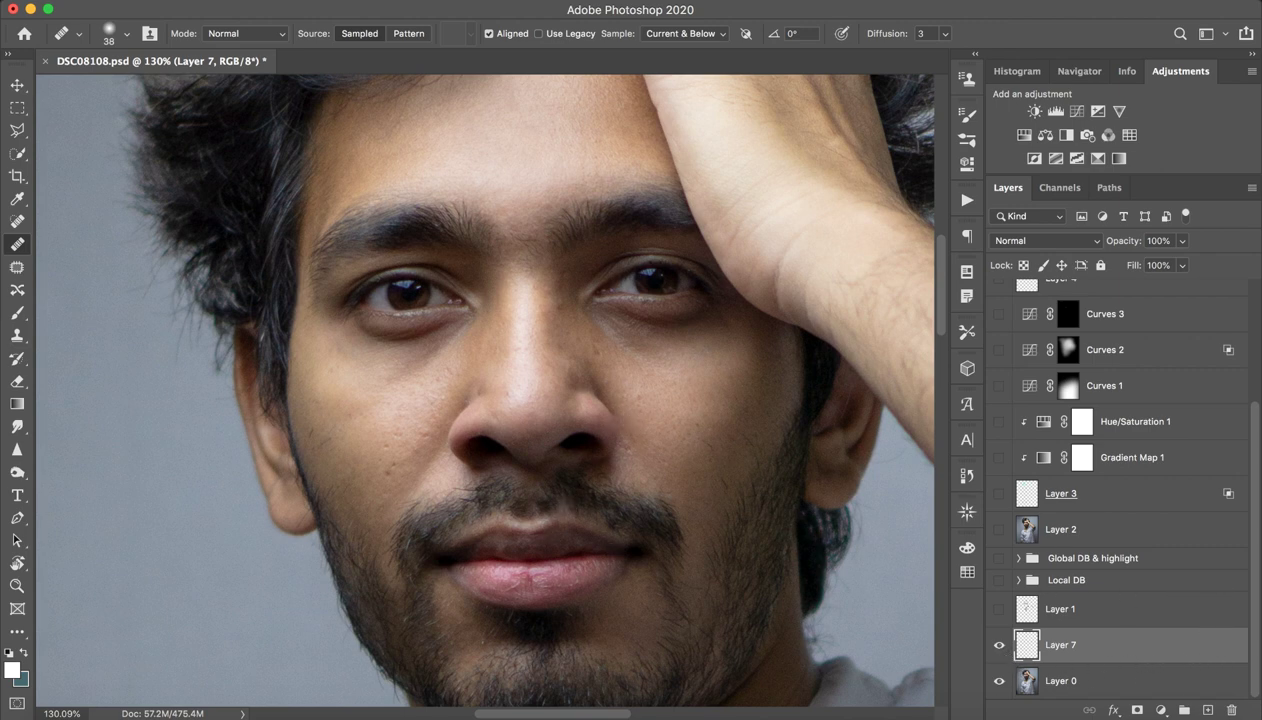
# Step: Delete Layer 7, turn Layer 1 back on, and frame the face for comparison
pyautogui.click(1231, 709)
pyautogui.click(999, 645)
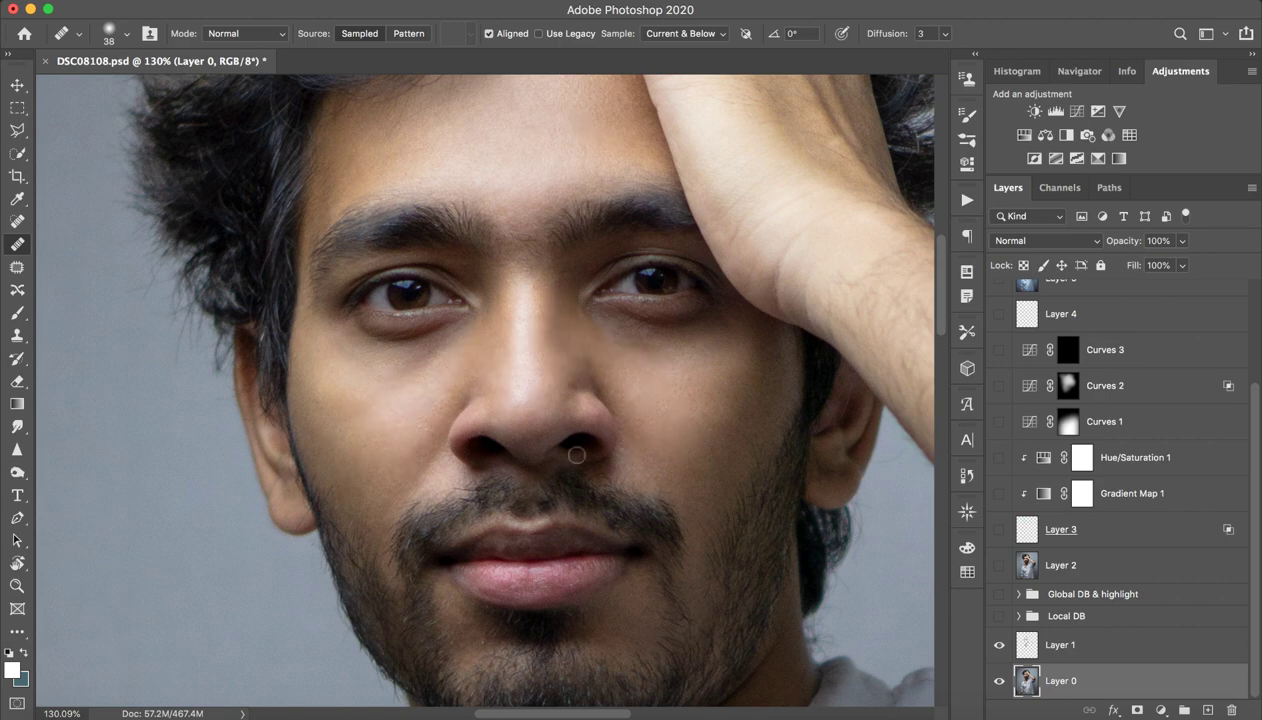
pyautogui.scroll(3, 515, 374)
pyautogui.press('z')
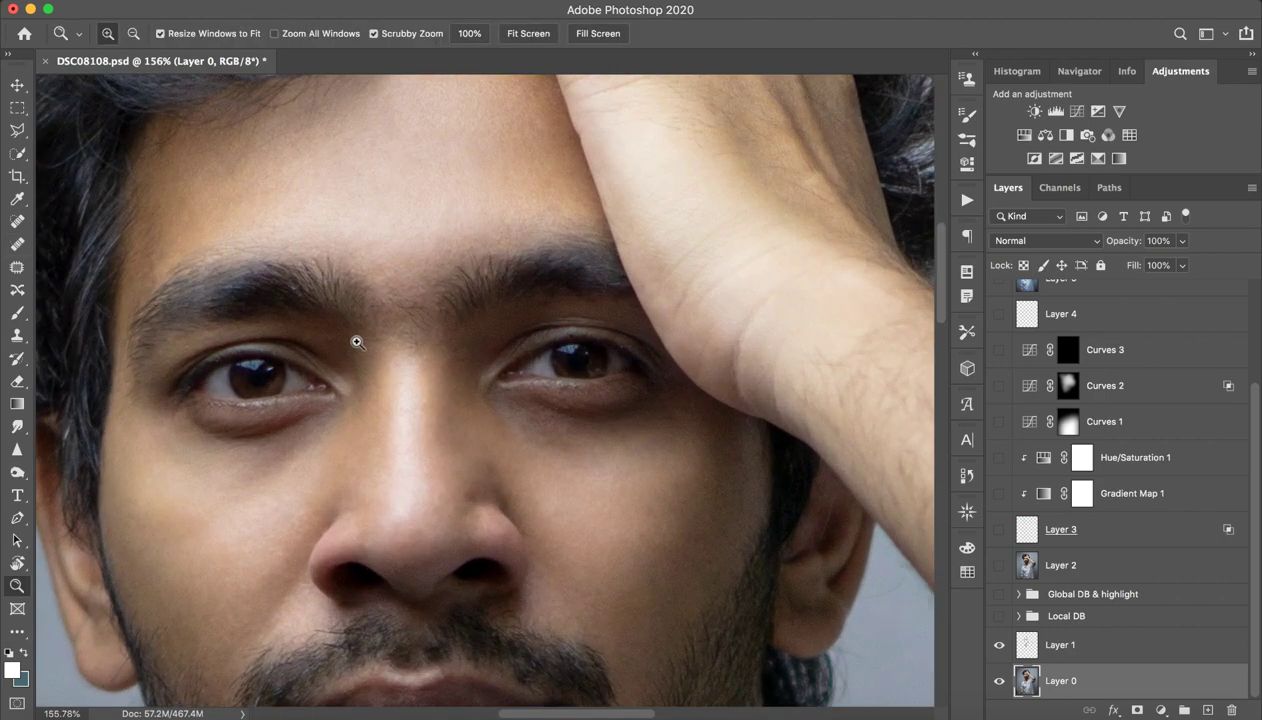
pyautogui.moveTo(356, 342); pyautogui.dragTo(362, 342)
pyautogui.press('j')
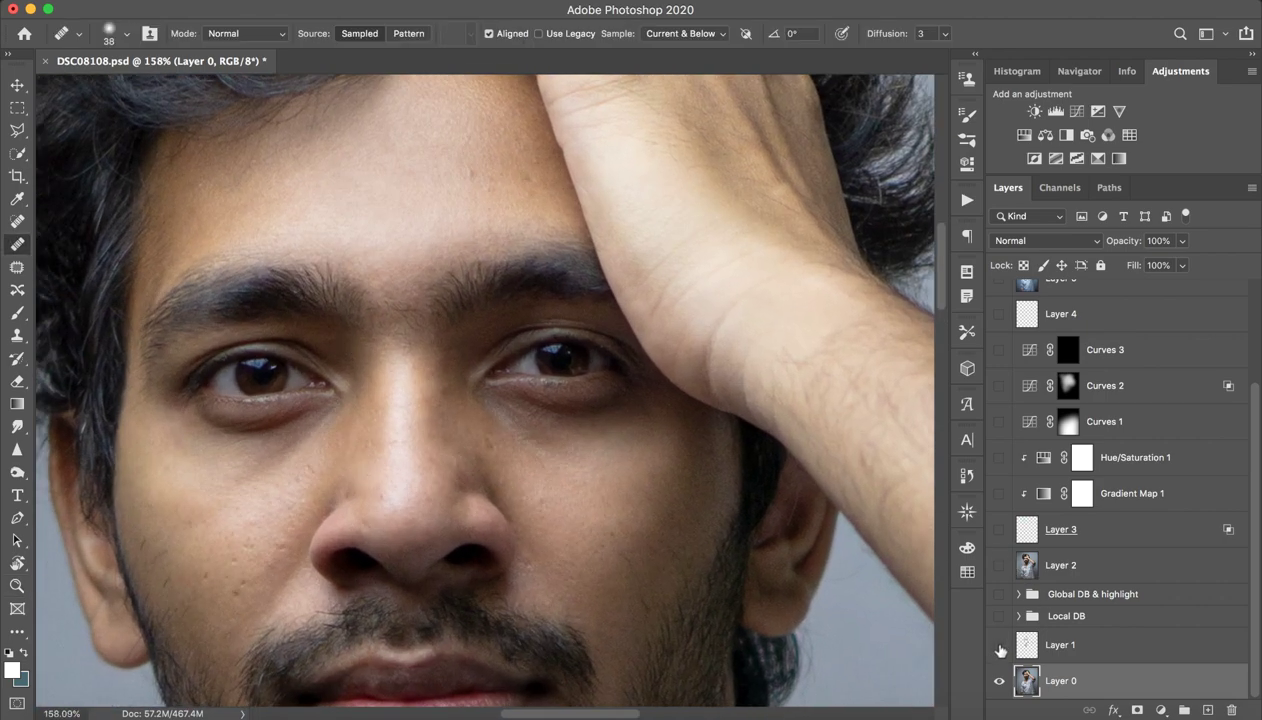
pyautogui.click(999, 647)
pyautogui.click(999, 647)
pyautogui.click(999, 647)
pyautogui.press('z')
pyautogui.moveTo(504, 469); pyautogui.dragTo(440, 490)
pyautogui.moveTo(456, 495); pyautogui.dragTo(462, 319)
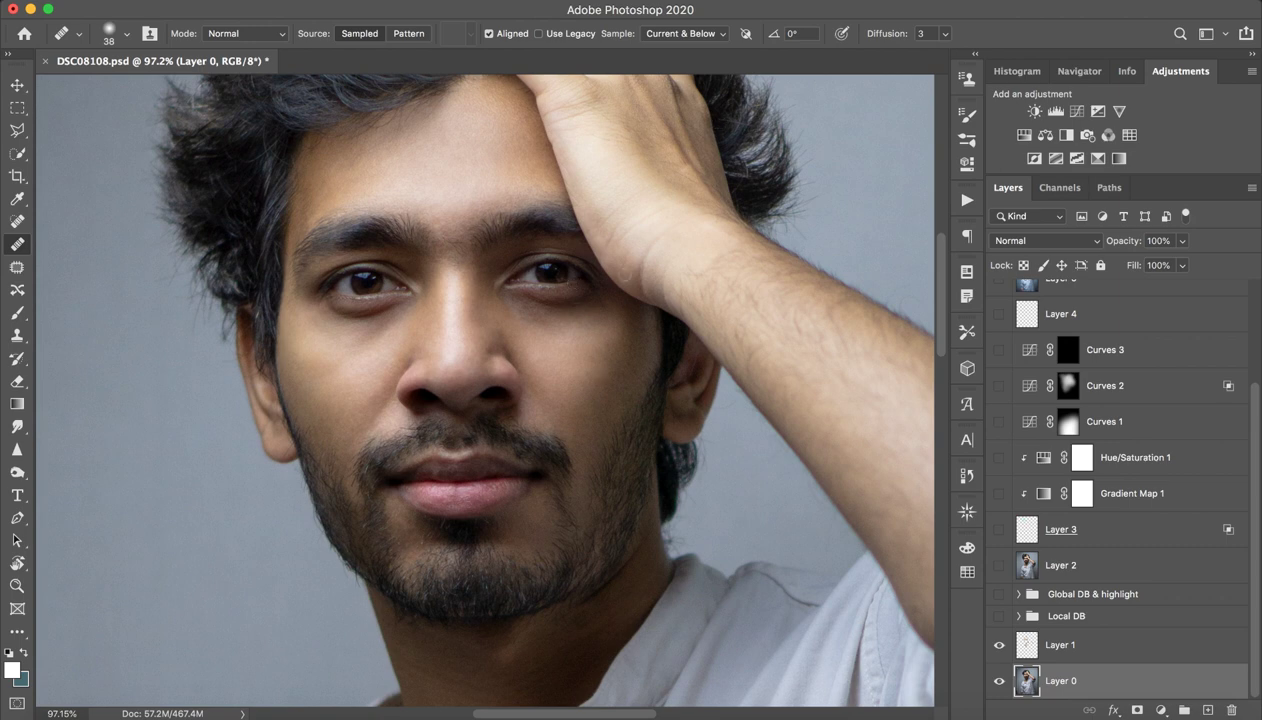
# Step: Toggle the Local DB group on and off to compare before and after, leaving it hidden
pyautogui.click(999, 617)
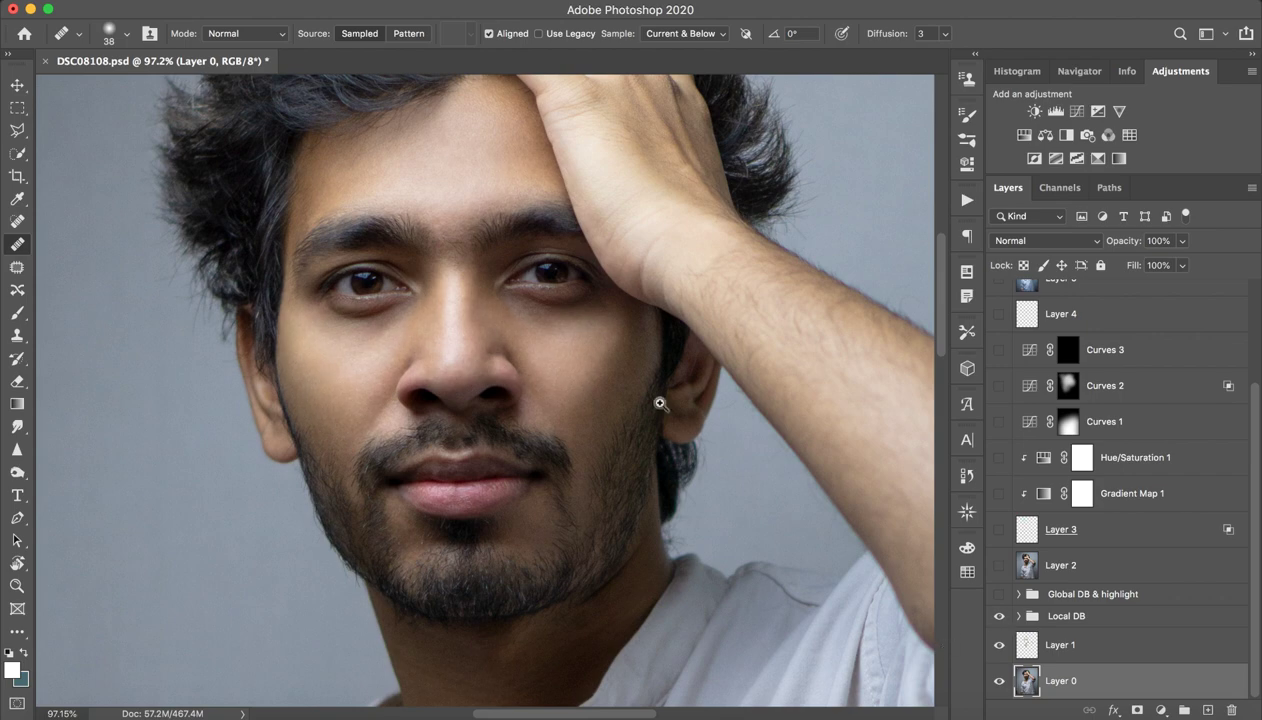
pyautogui.press('z')
pyautogui.moveTo(451, 324)
pyautogui.mouseDown()
pyautogui.moveTo(583, 371)
pyautogui.moveTo(555, 371)
pyautogui.mouseUp()
pyautogui.press('j')
pyautogui.click(999, 617)
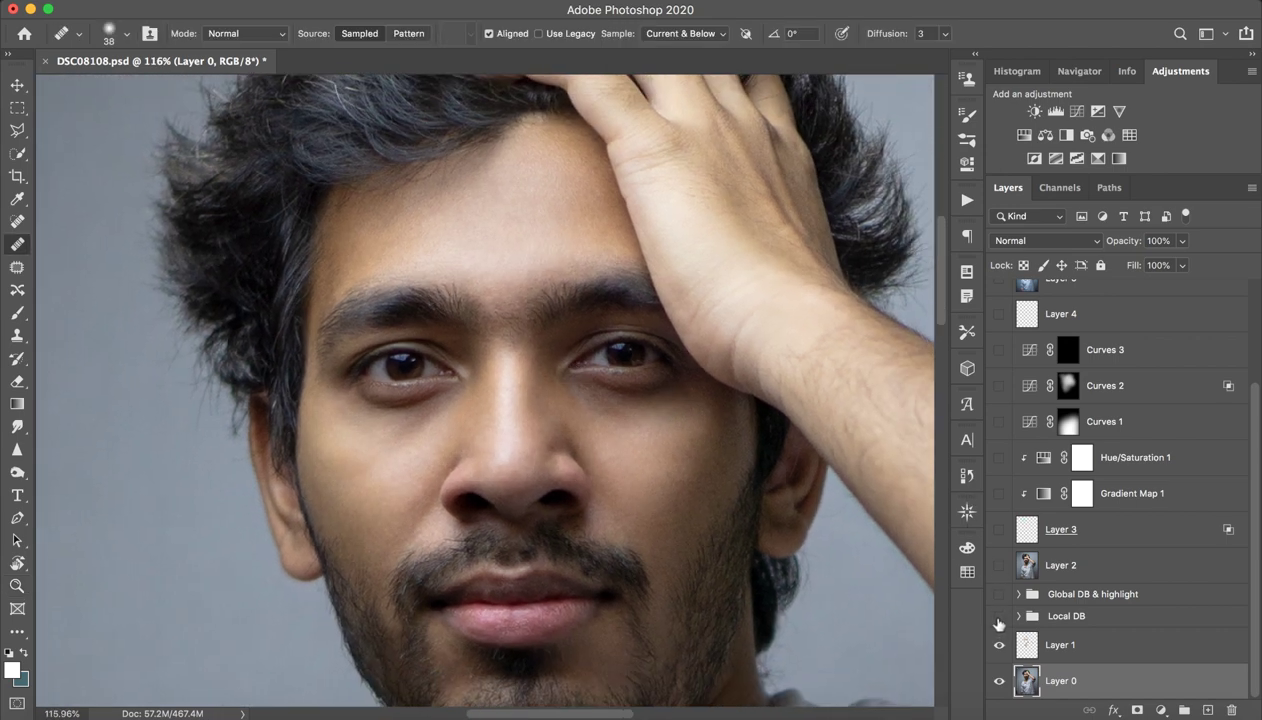
pyautogui.click(999, 618)
pyautogui.click(999, 618)
pyautogui.click(999, 618)
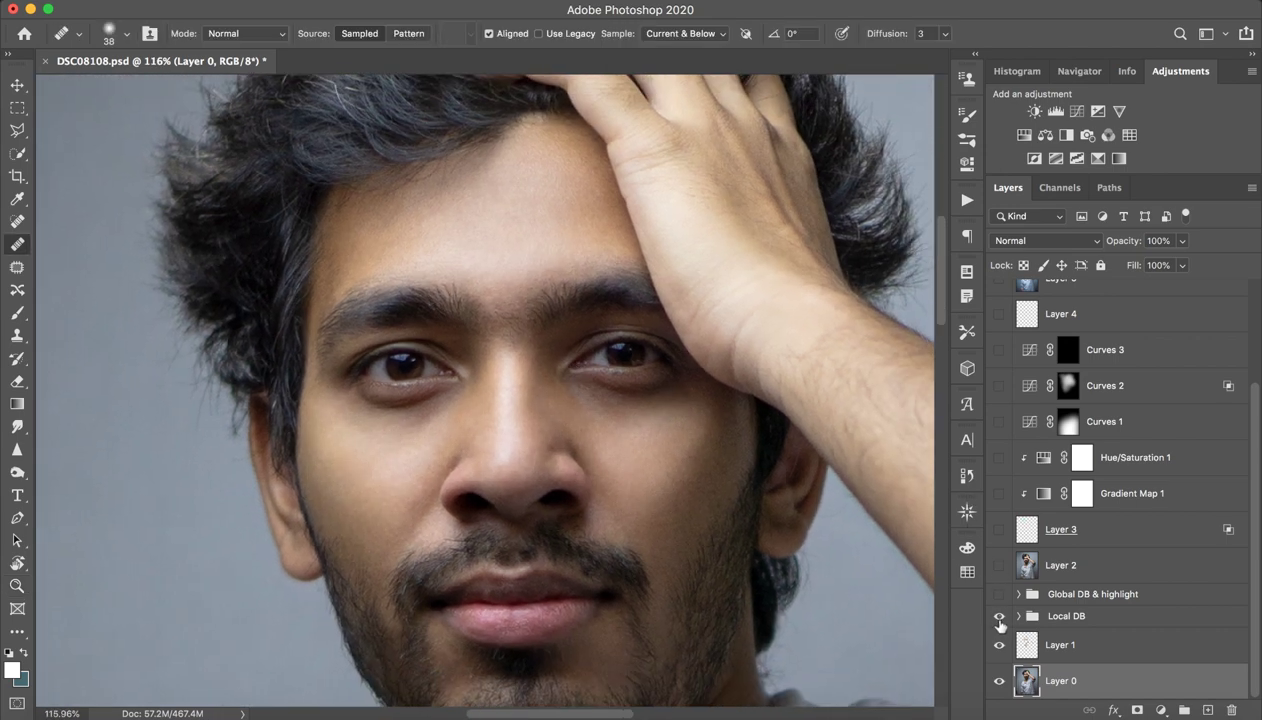
pyautogui.click(999, 617)
pyautogui.click(1001, 617)
pyautogui.click(999, 617)
pyautogui.click(999, 617)
# Step: Expand and show the Local DB group, toggling local dodge to compare its effect
pyautogui.click(1010, 616)
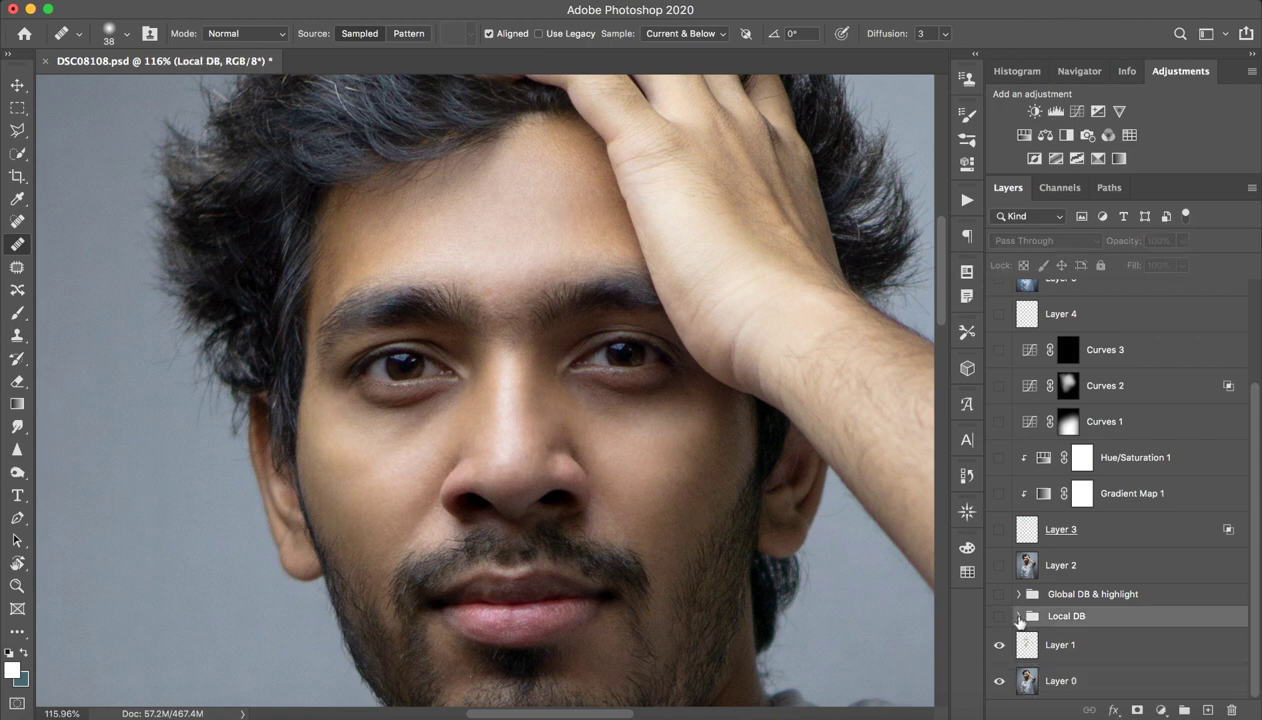
pyautogui.scroll(-2, 1040, 617)
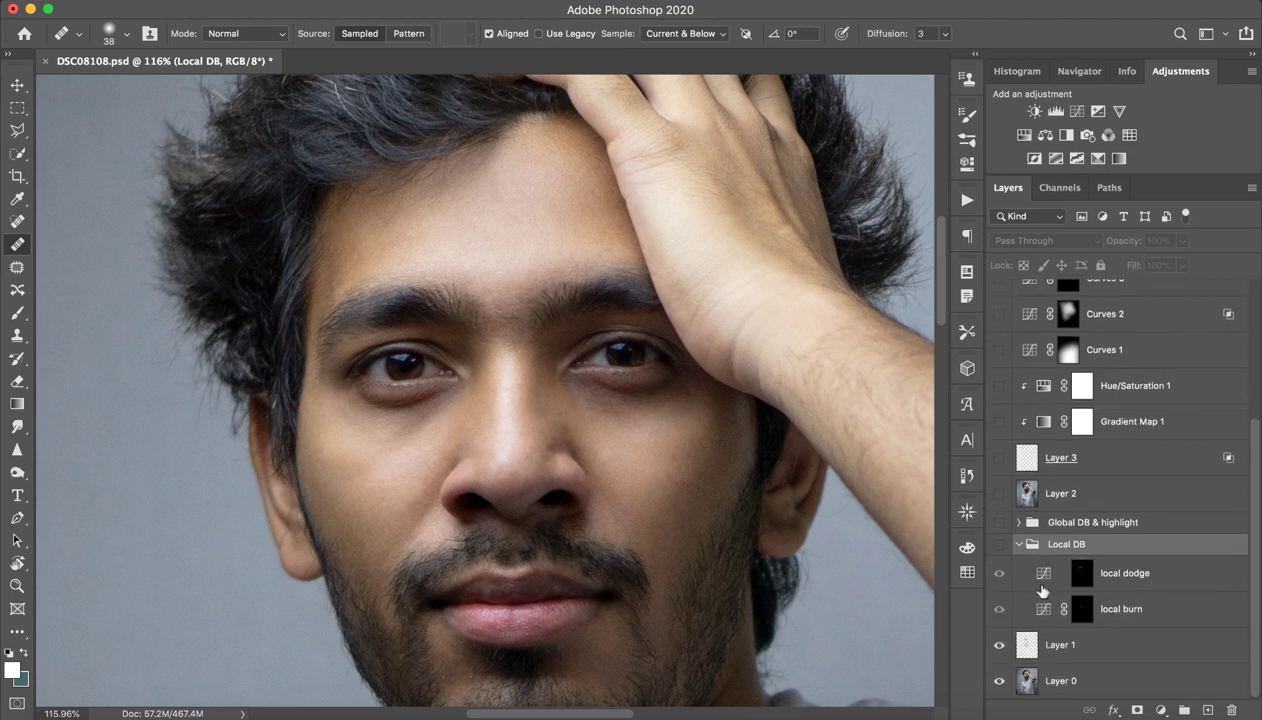
pyautogui.click(999, 544)
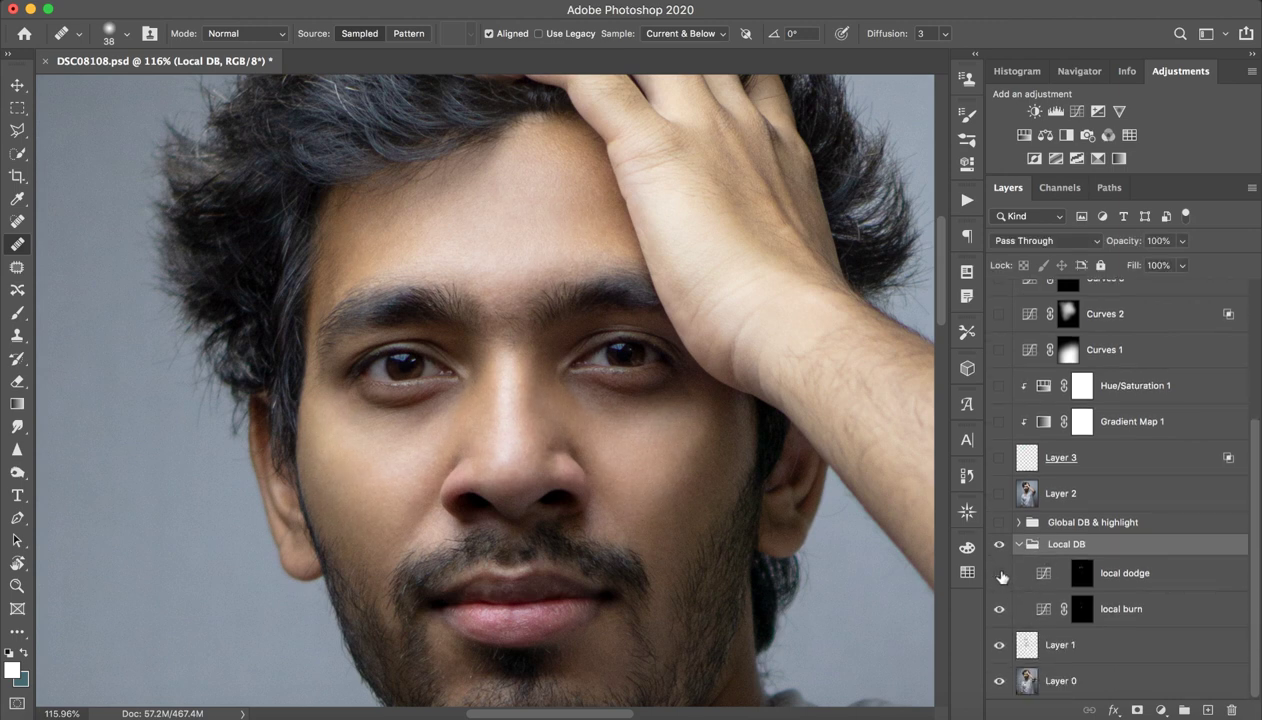
pyautogui.click(1000, 575)
pyautogui.click(1000, 575)
pyautogui.click(1000, 575)
pyautogui.click(998, 576)
# Step: Inspect the local dodge and local burn Curves settings, then close Properties
pyautogui.doubleClick(1044, 576)
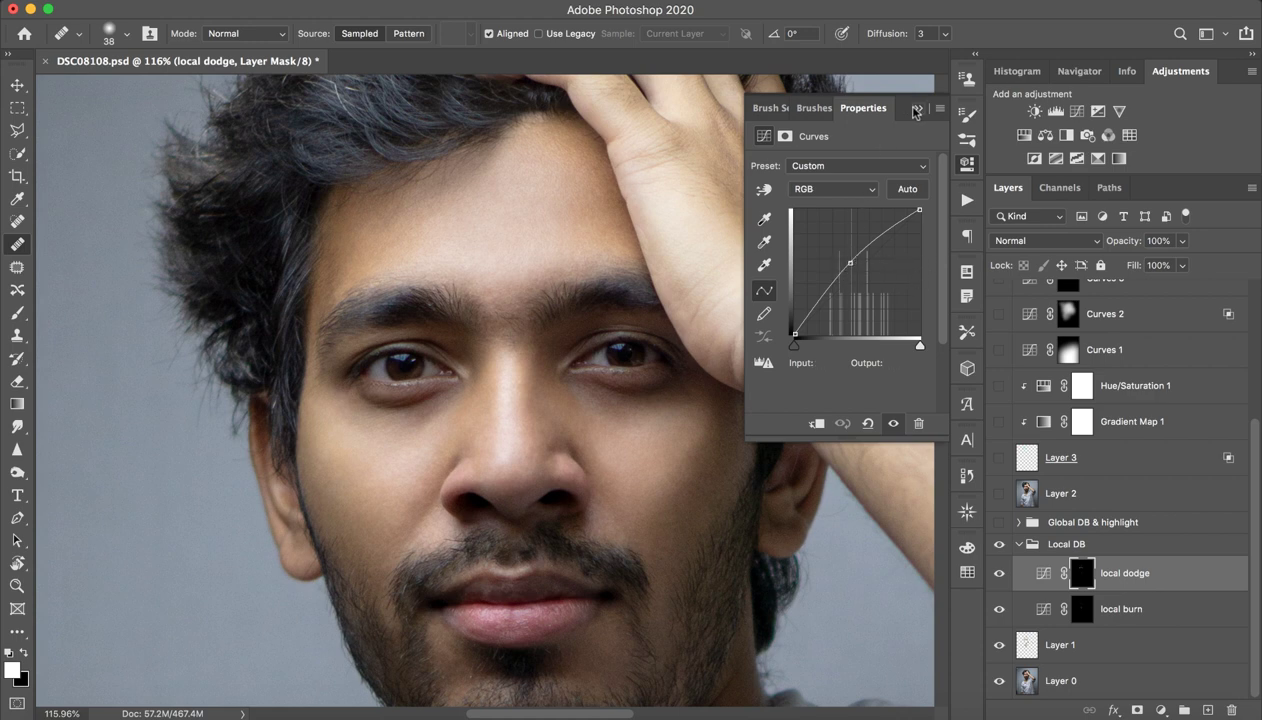
pyautogui.click(914, 111)
pyautogui.doubleClick(1040, 606)
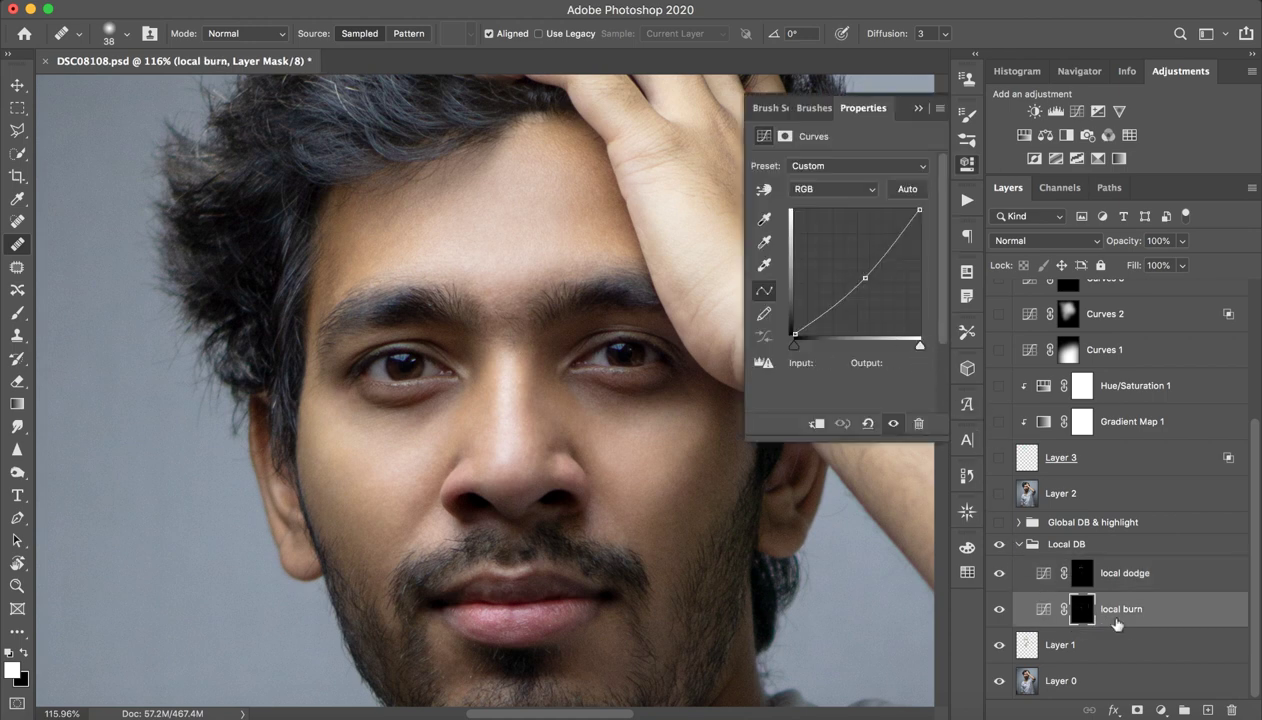
pyautogui.click(1043, 578)
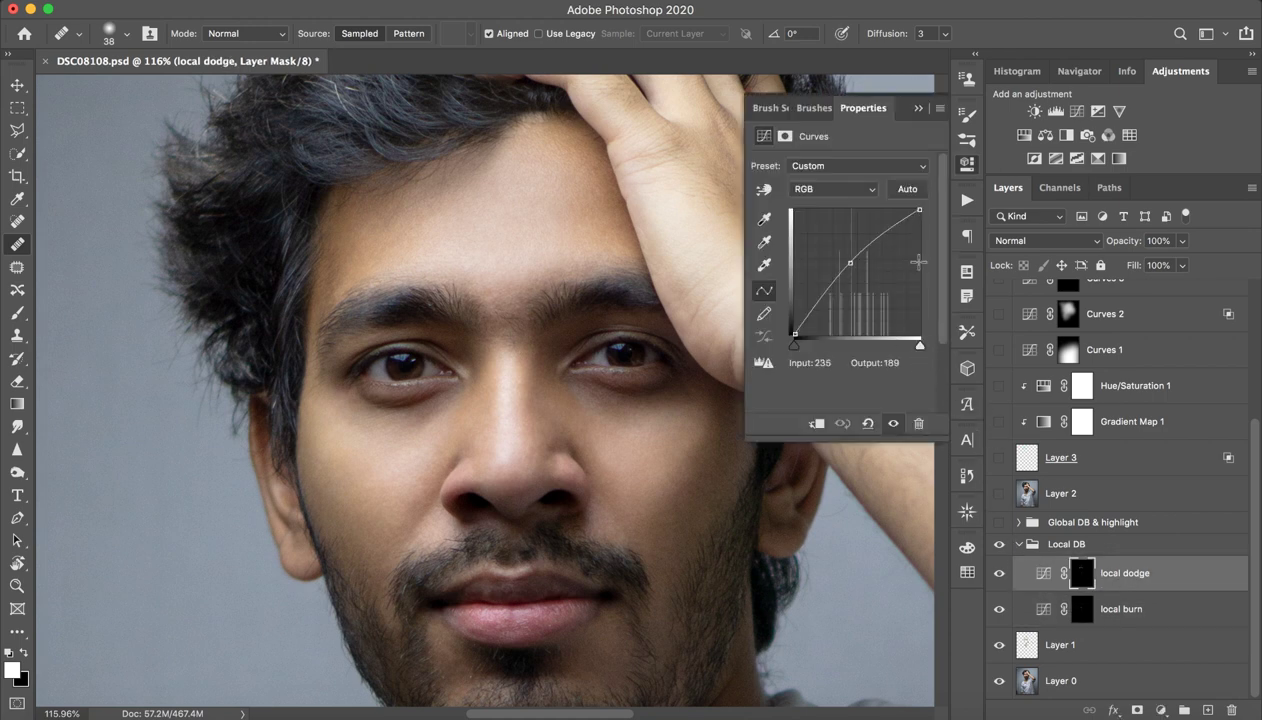
pyautogui.click(921, 110)
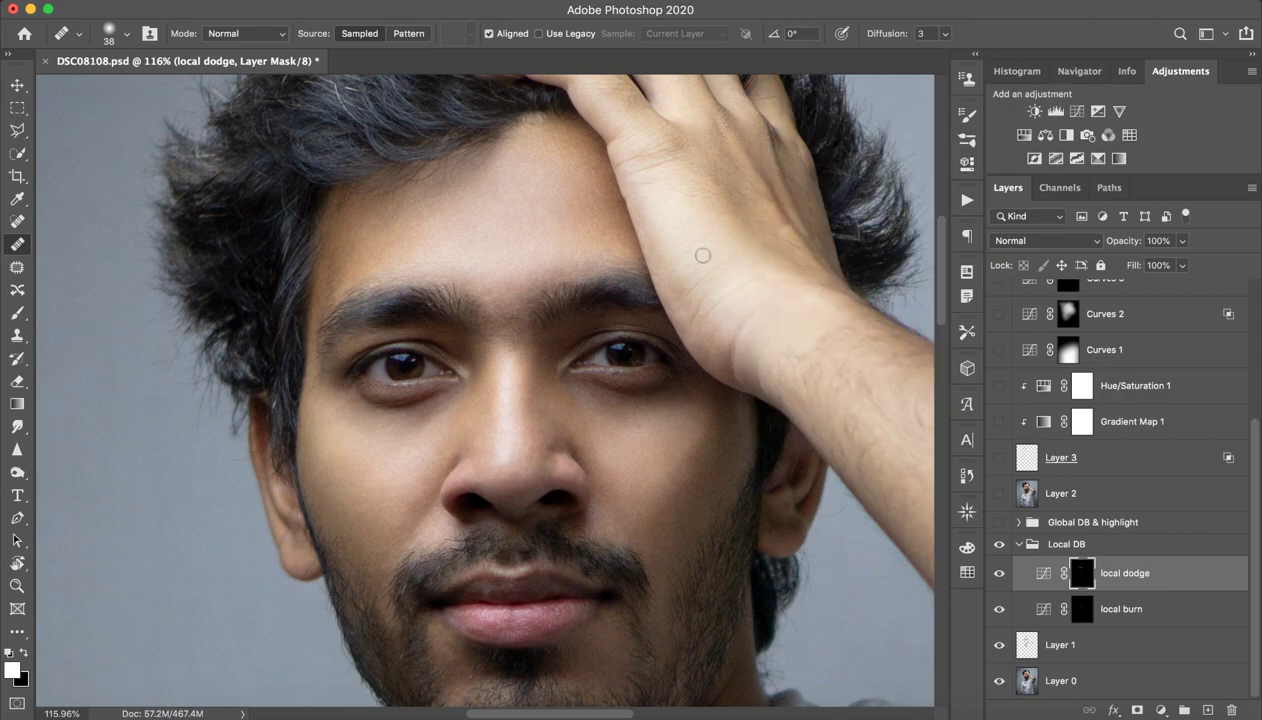
pyautogui.moveTo(533, 251)
pyautogui.mouseDown()
pyautogui.moveTo(566, 211)
pyautogui.moveTo(524, 217)
pyautogui.mouseUp()
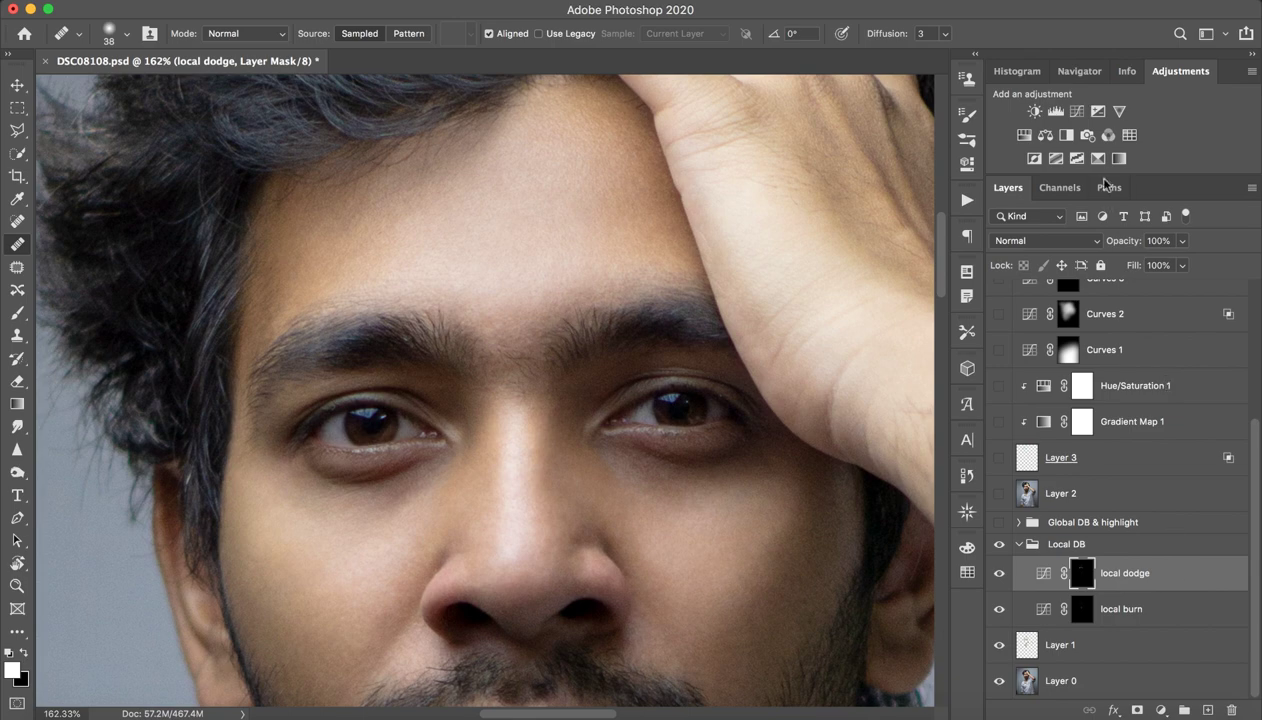
# Step: Add a Curves 4 adjustment with a raised midpoint and invert its mask to black
pyautogui.click(1076, 111)
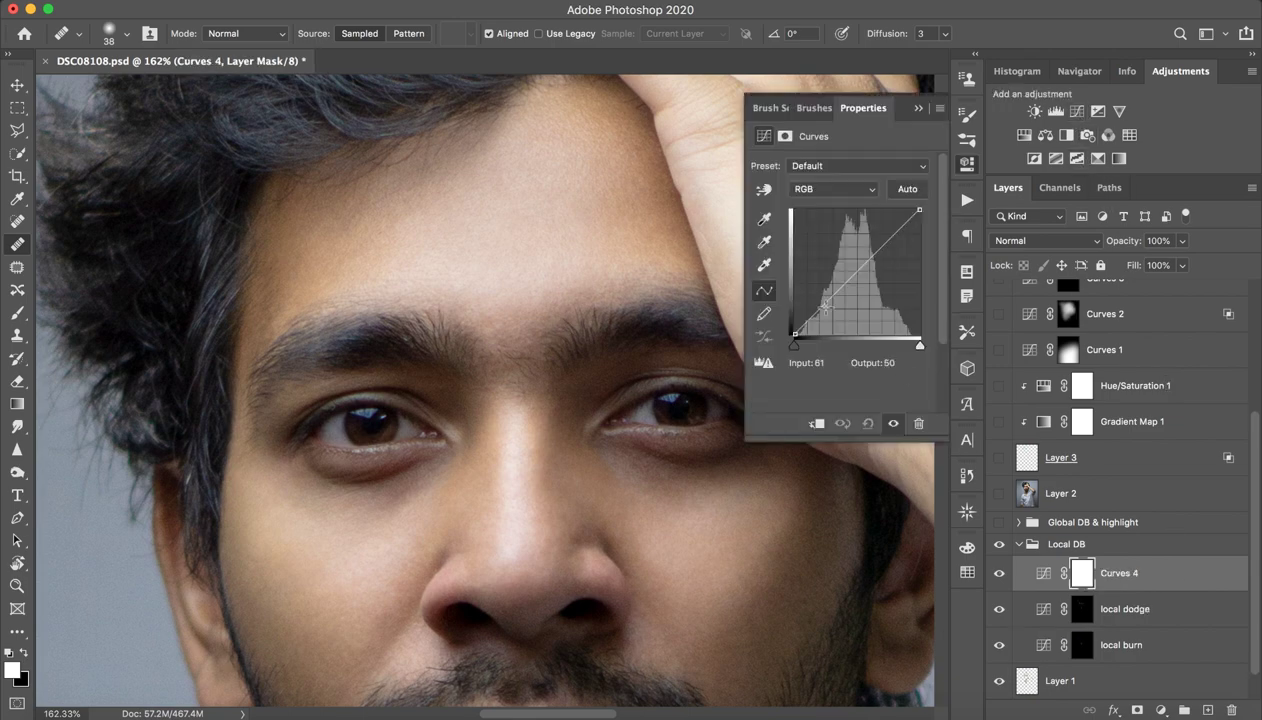
pyautogui.moveTo(824, 304); pyautogui.dragTo(851, 254)
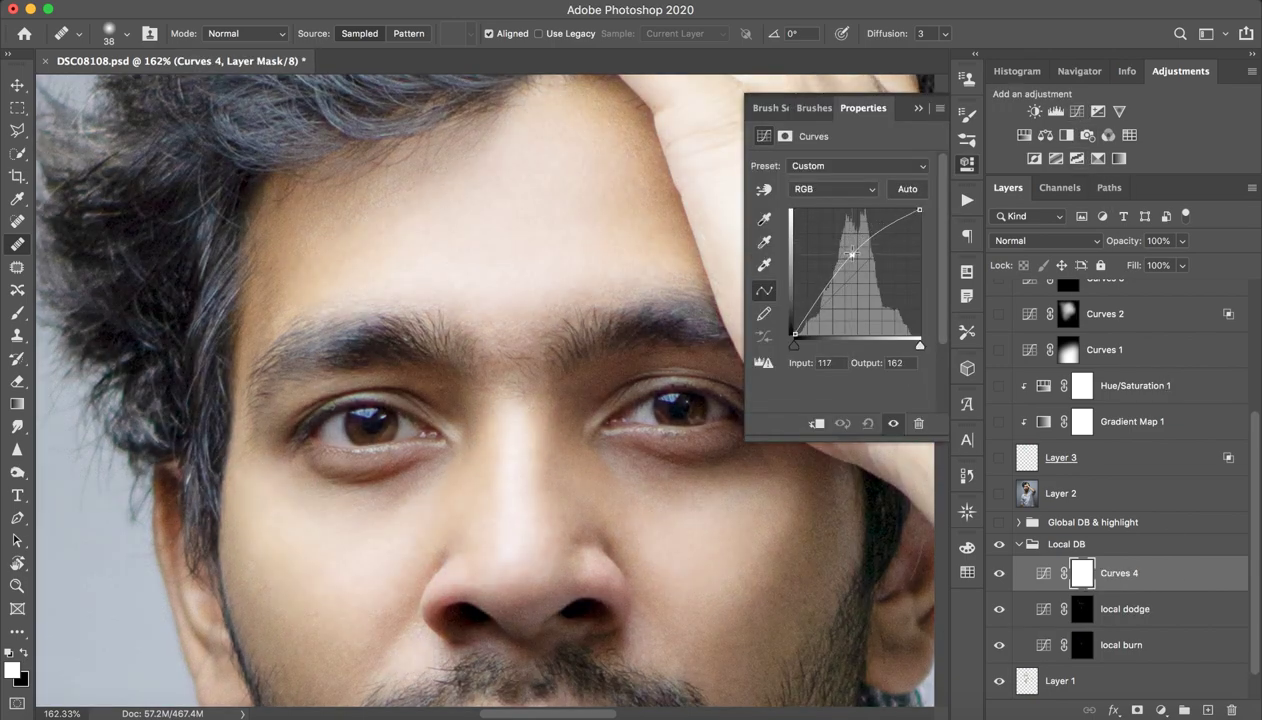
pyautogui.click(916, 107)
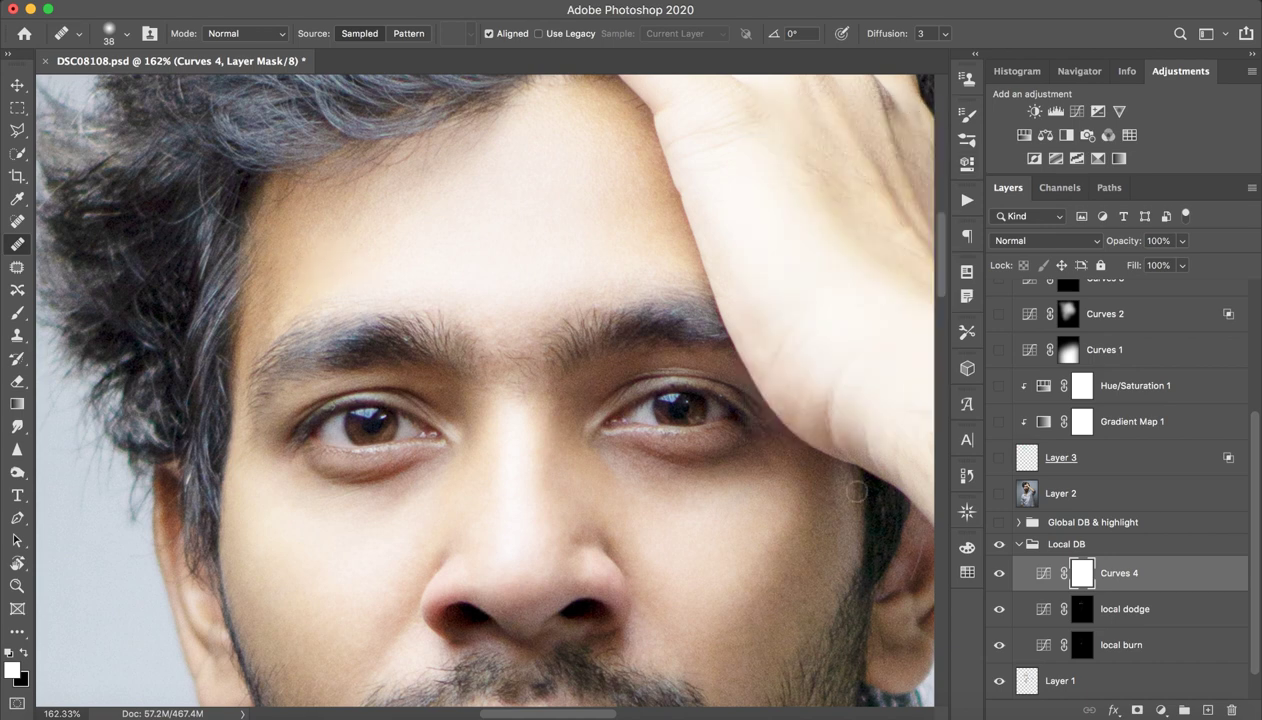
pyautogui.hotkey('ctrl', 'i')
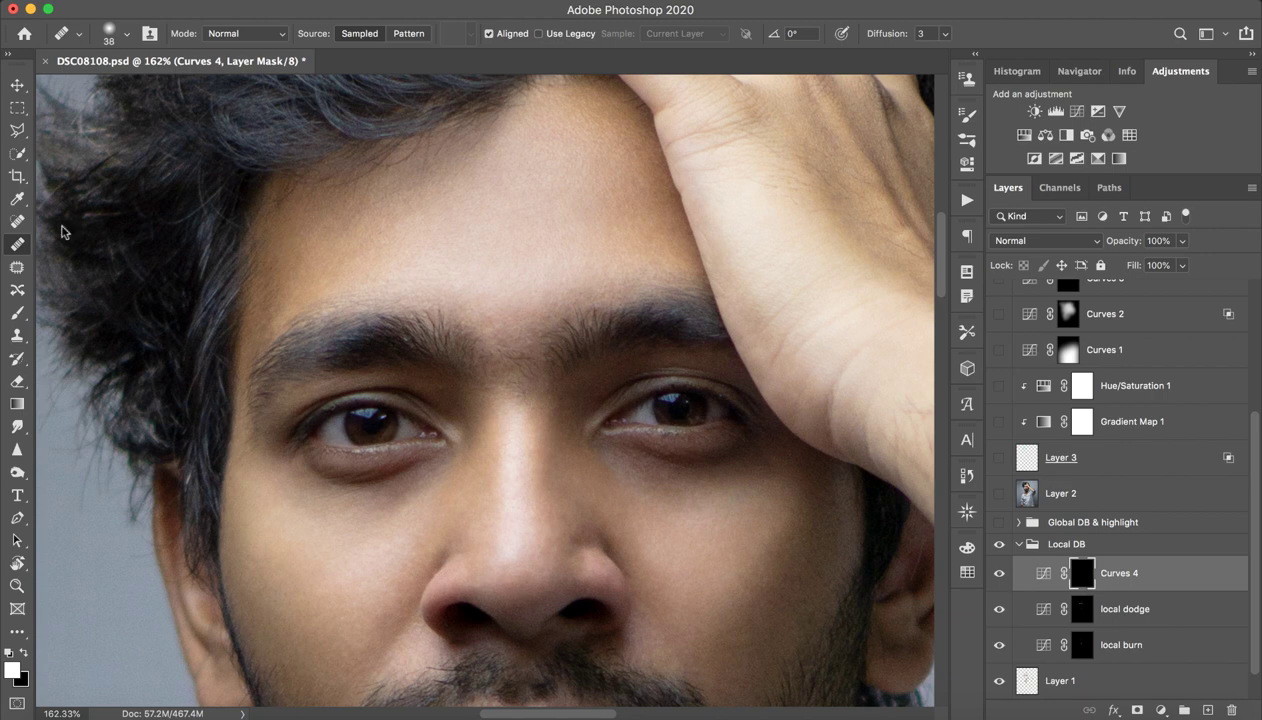
# Step: Paint brightening onto the forehead with a 184 px brush, then undo both strokes
pyautogui.click(17, 313)
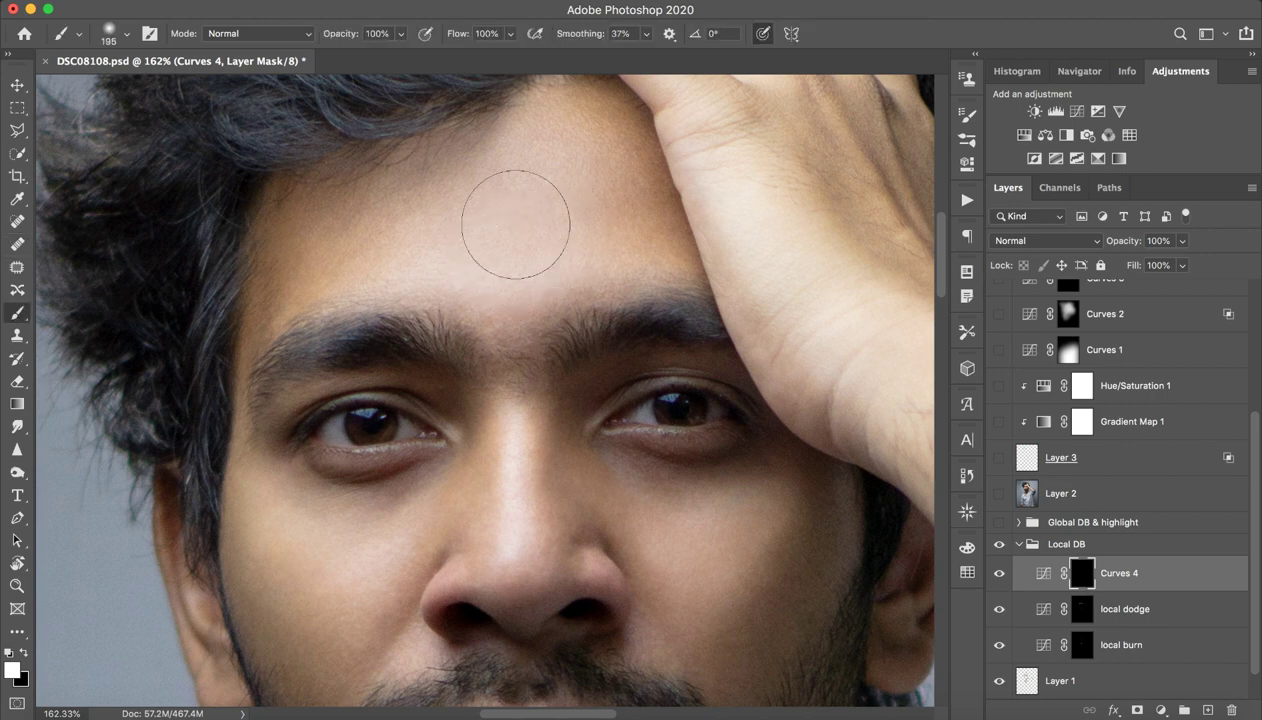
pyautogui.moveTo(515, 225); pyautogui.dragTo(500, 225)
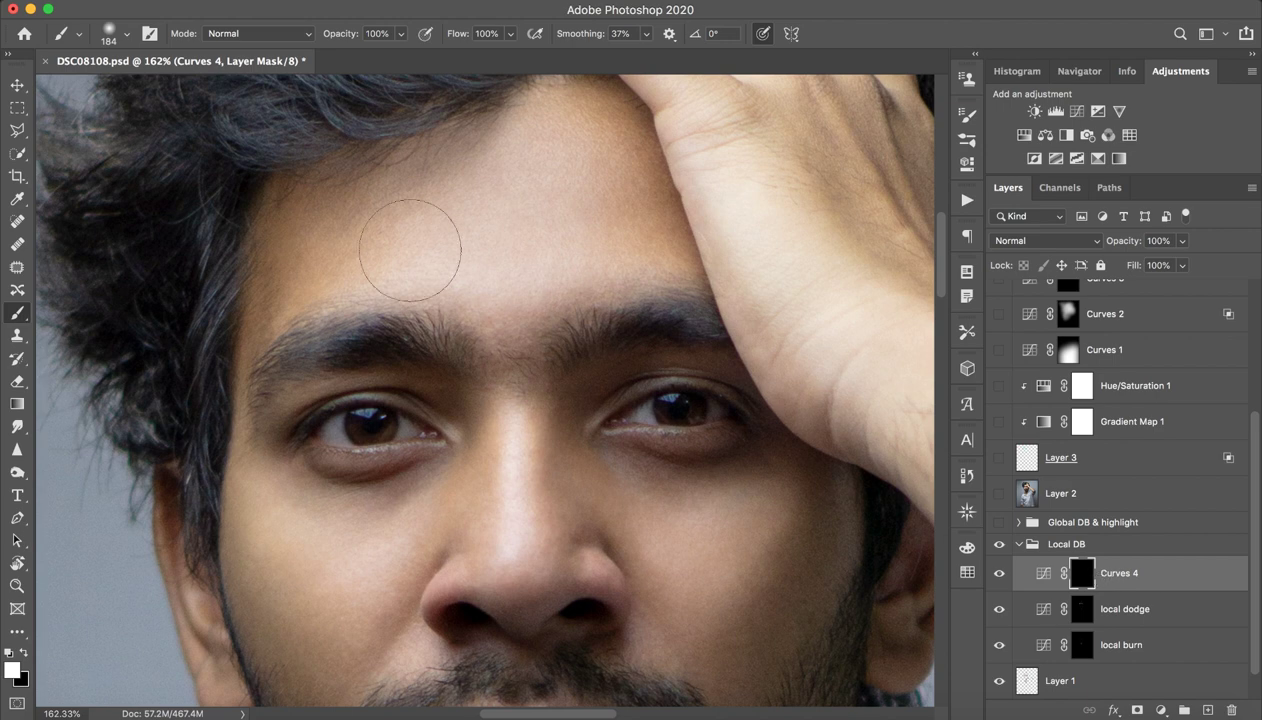
pyautogui.moveTo(408, 248); pyautogui.dragTo(479, 188)
pyautogui.moveTo(531, 155)
pyautogui.mouseDown()
pyautogui.moveTo(451, 191)
pyautogui.moveTo(493, 169)
pyautogui.moveTo(491, 140)
pyautogui.moveTo(431, 211)
pyautogui.moveTo(490, 130)
pyautogui.moveTo(479, 169)
pyautogui.moveTo(490, 173)
pyautogui.mouseUp()
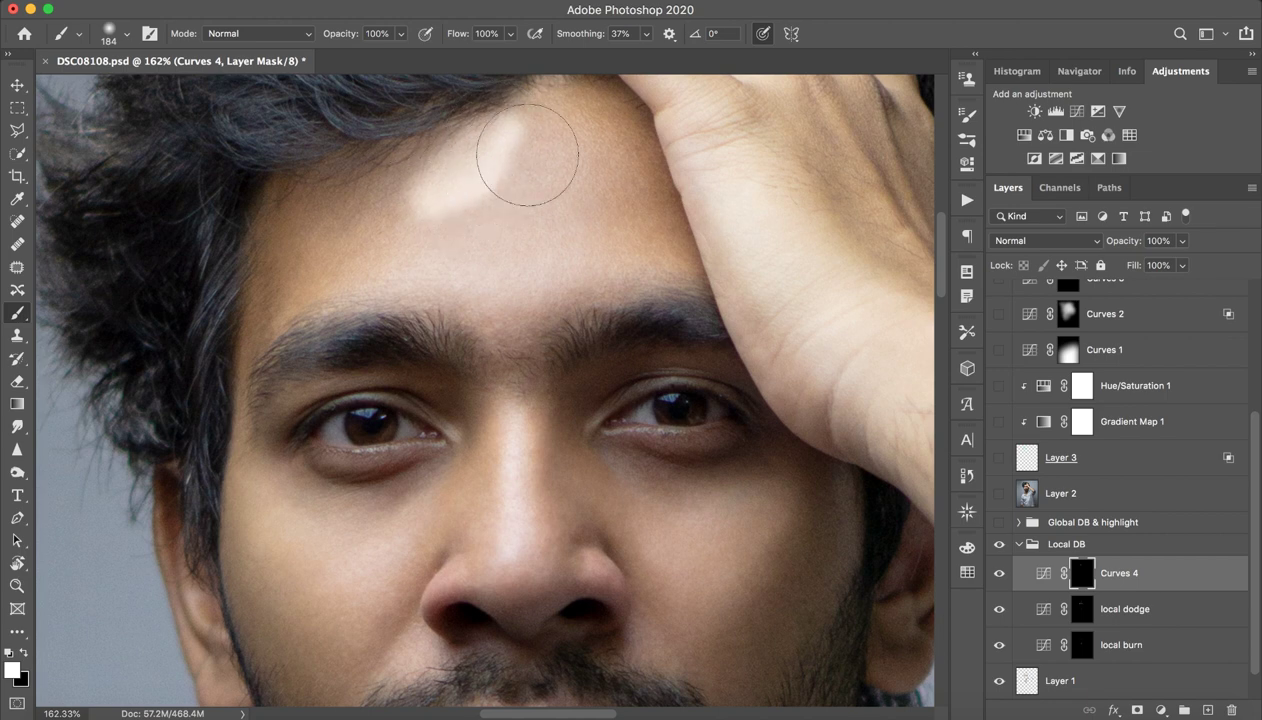
pyautogui.hotkey('ctrl', 'z')
pyautogui.hotkey('ctrl', 'z')
pyautogui.hotkey('ctrl', 'z')
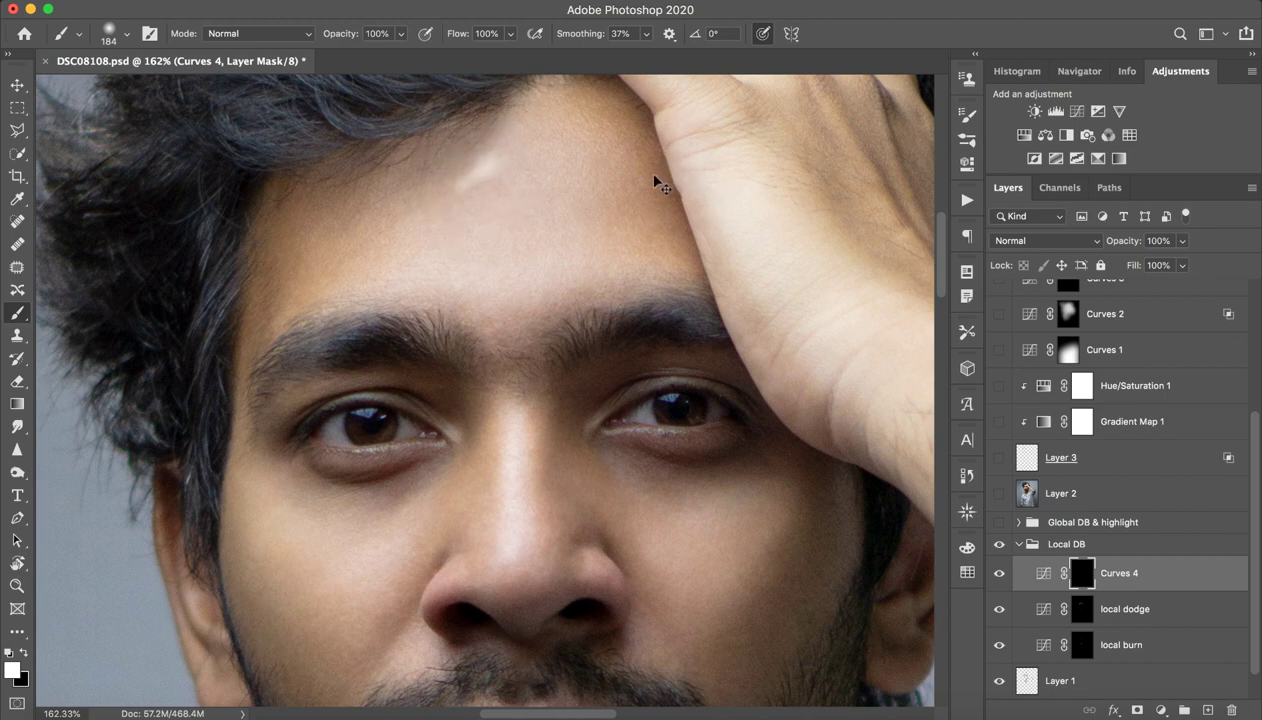
pyautogui.hotkey('ctrl', 'z')
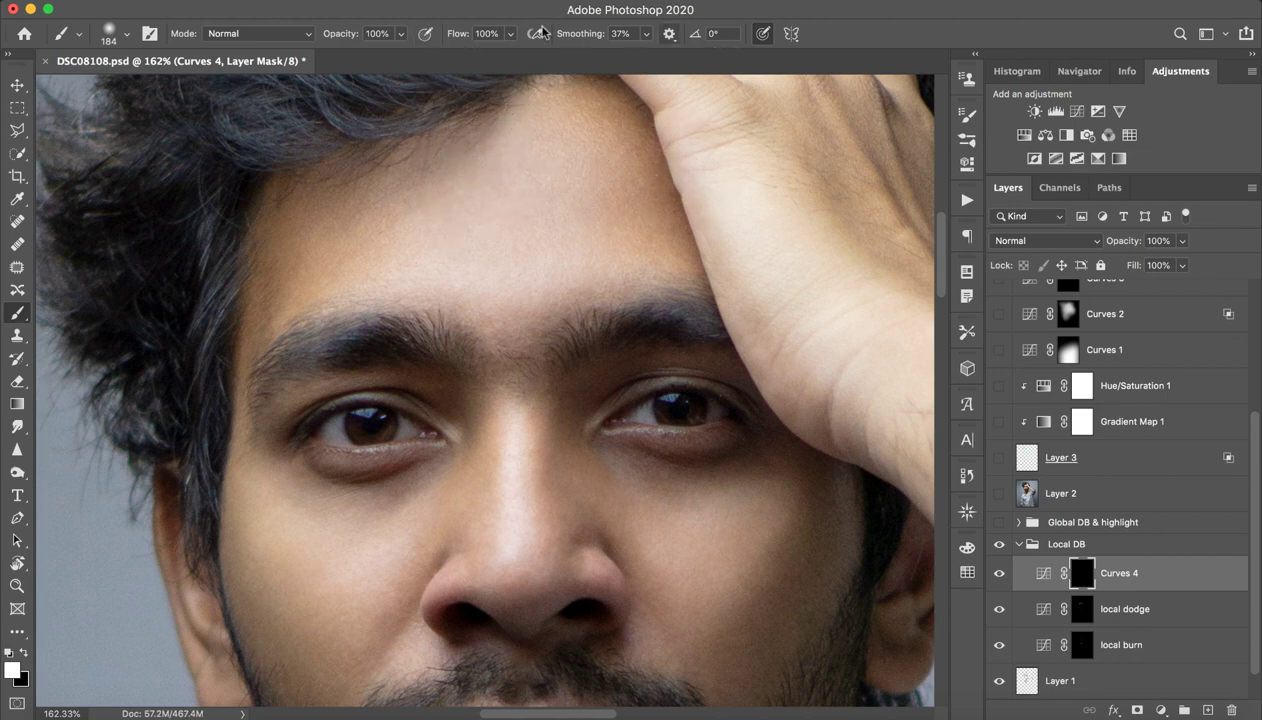
# Step: With airbrush and a smaller soft round D&B_Brushes brush, brighten the under-eye area
pyautogui.click(535, 33)
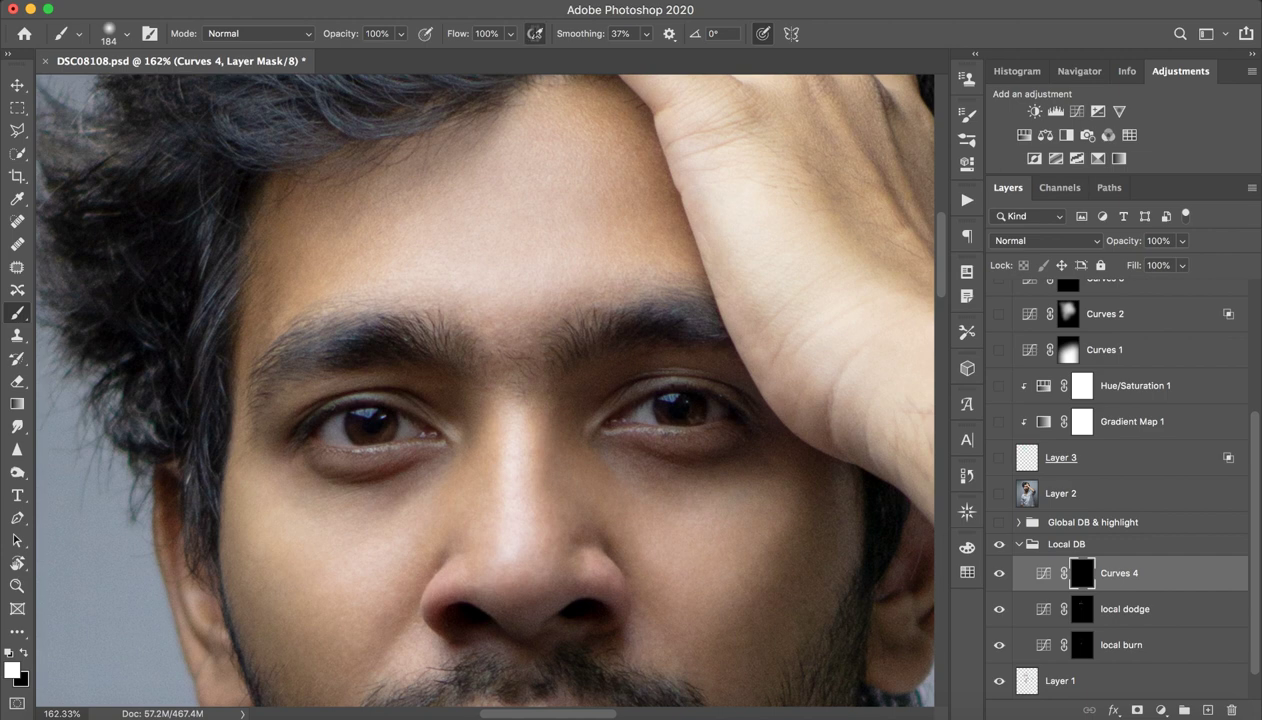
pyautogui.click(127, 34)
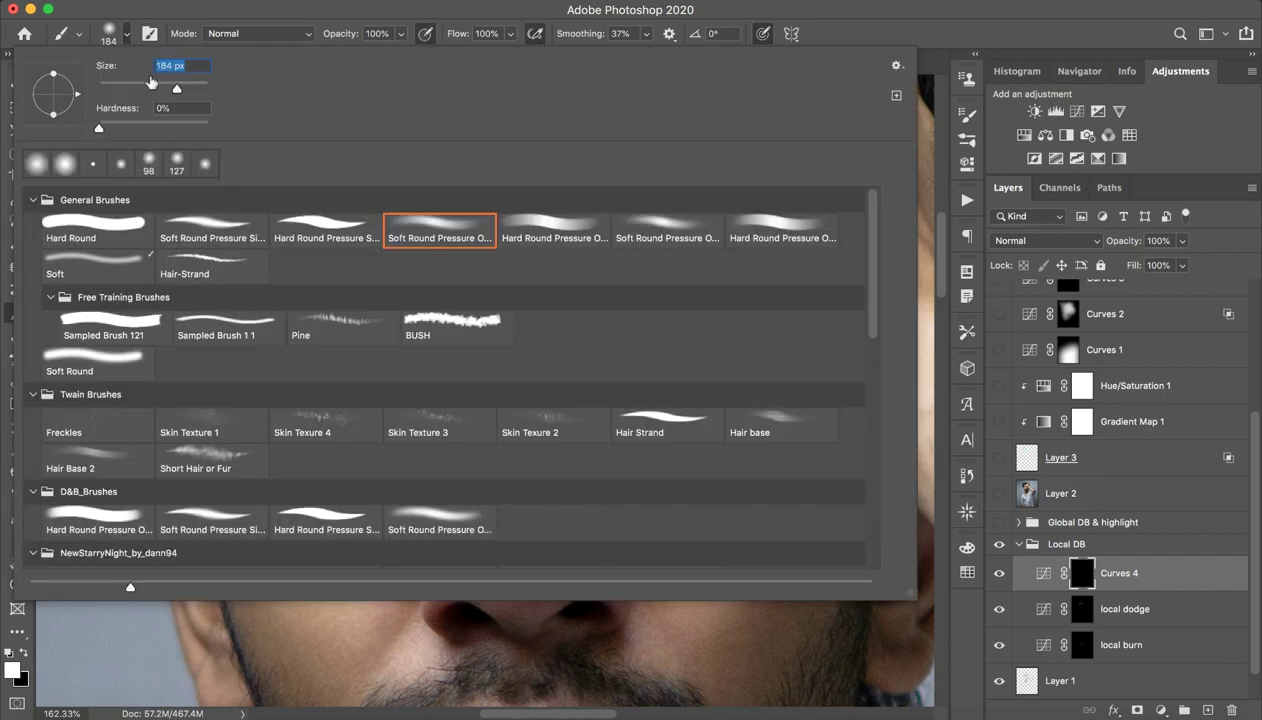
pyautogui.click(437, 517)
pyautogui.click(507, 14)
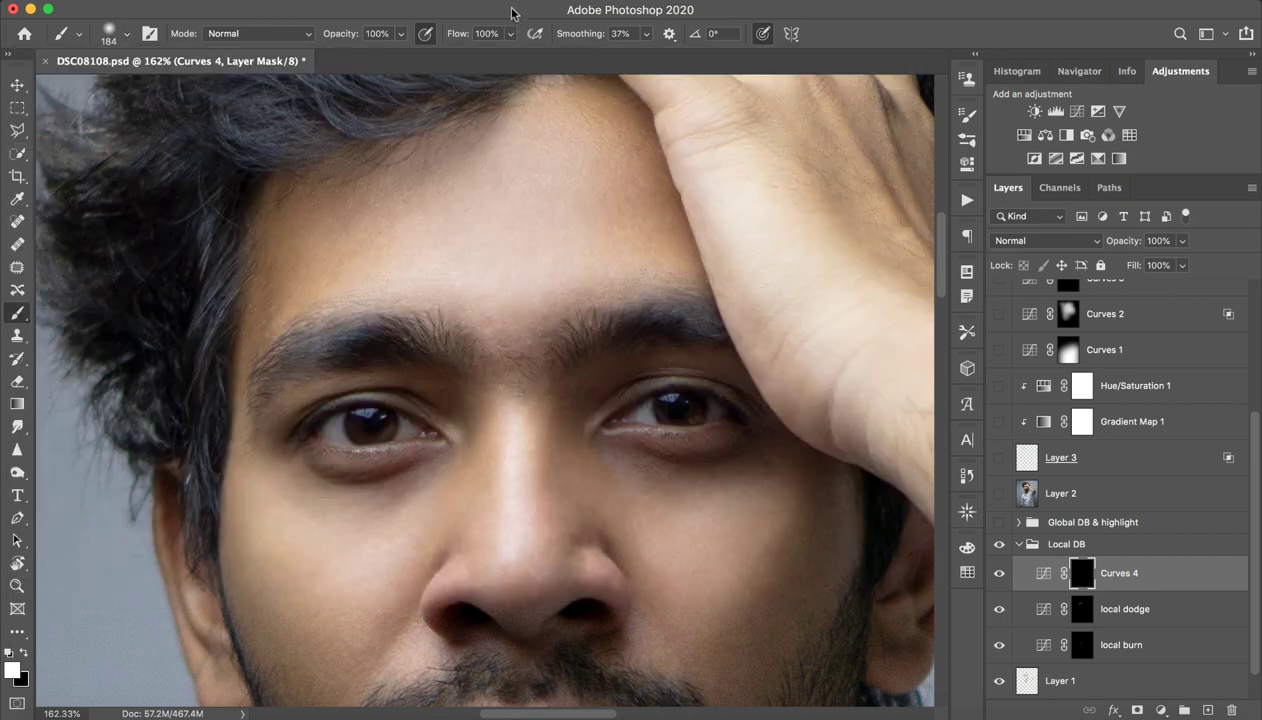
pyautogui.moveTo(580, 232); pyautogui.dragTo(551, 237)
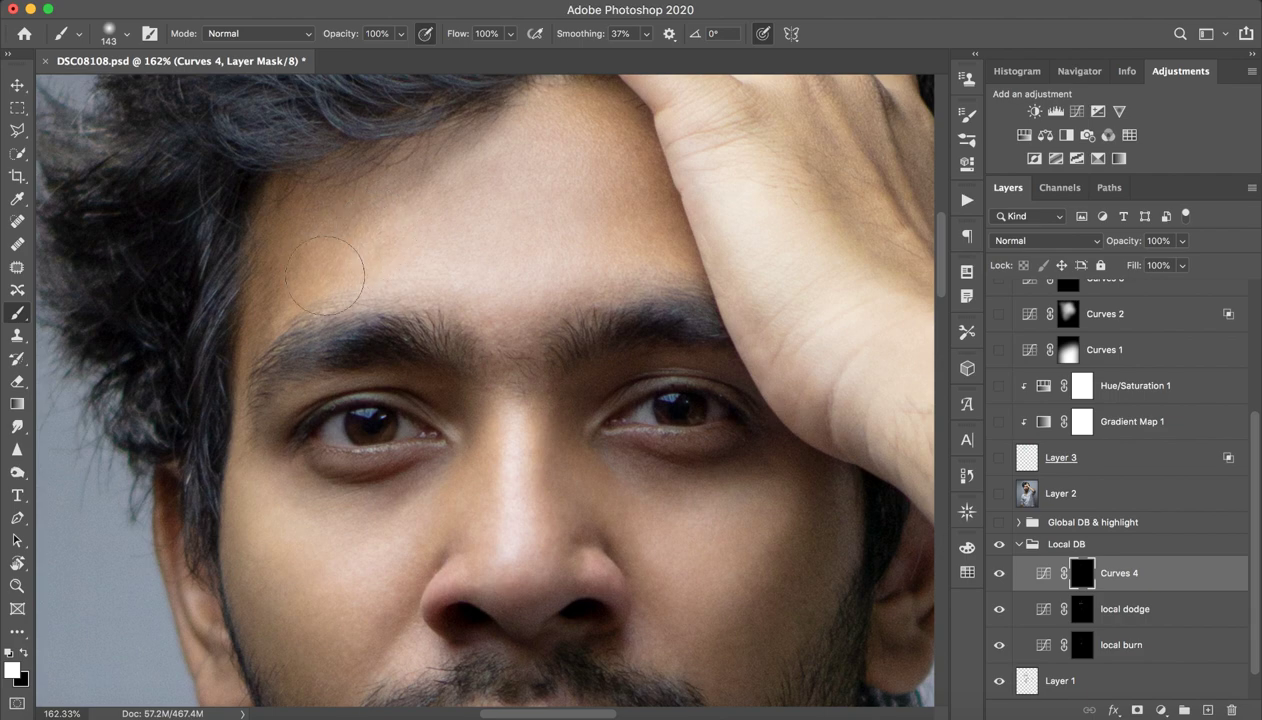
pyautogui.scroll(-5, 350, 400)
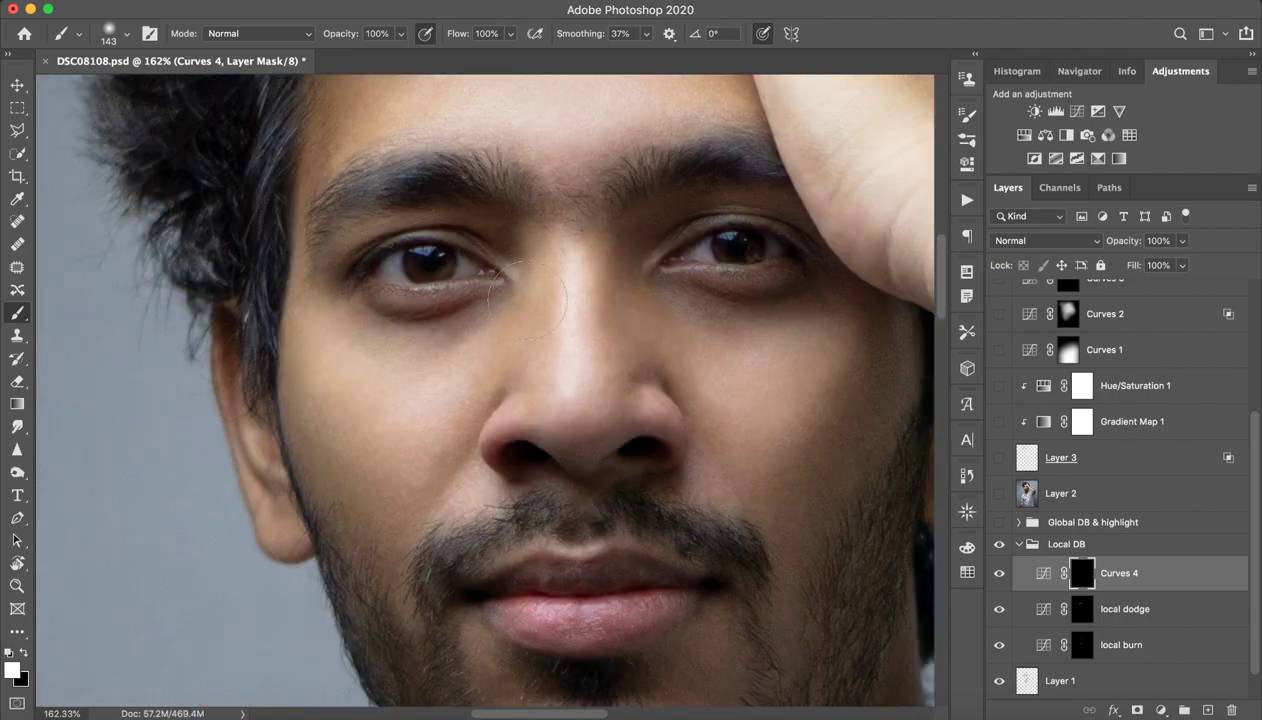
pyautogui.moveTo(617, 247)
pyautogui.mouseDown()
pyautogui.moveTo(829, 272)
pyautogui.moveTo(754, 318)
pyautogui.moveTo(820, 328)
pyautogui.moveTo(740, 335)
pyautogui.mouseUp()
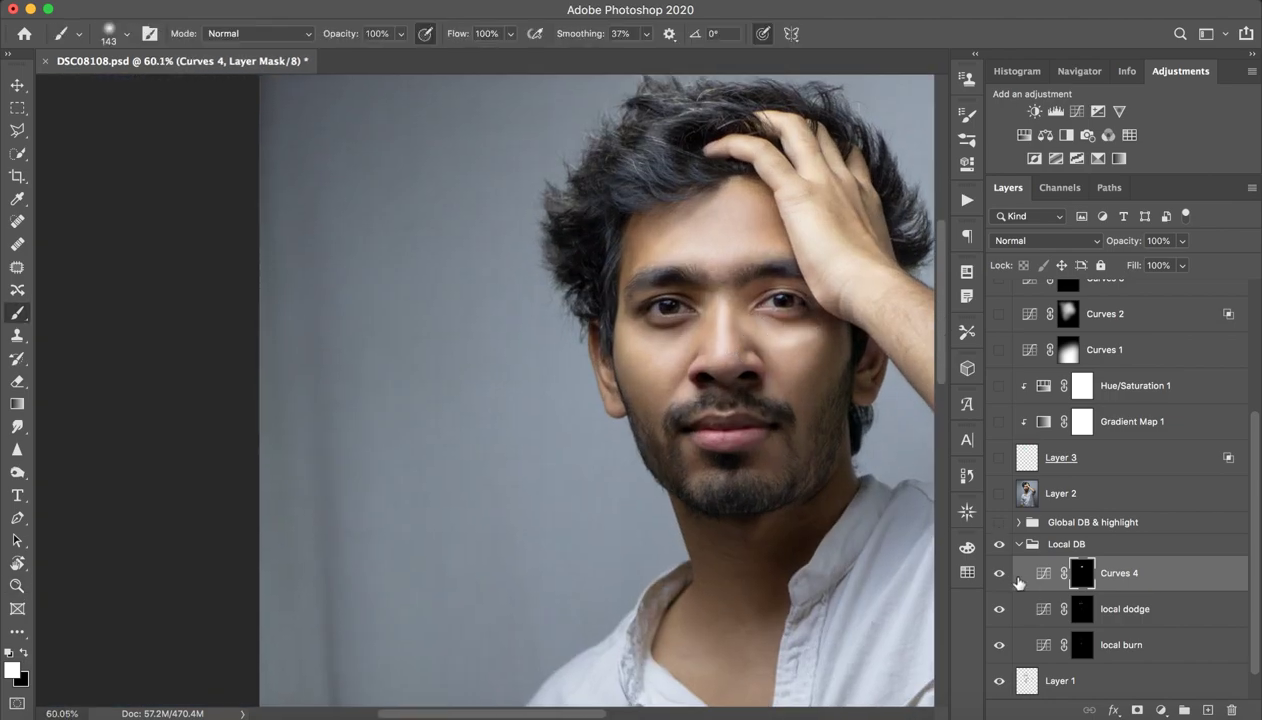
# Step: Hide Curves 4, then delete its mask and the adjustment layer
pyautogui.click(999, 577)
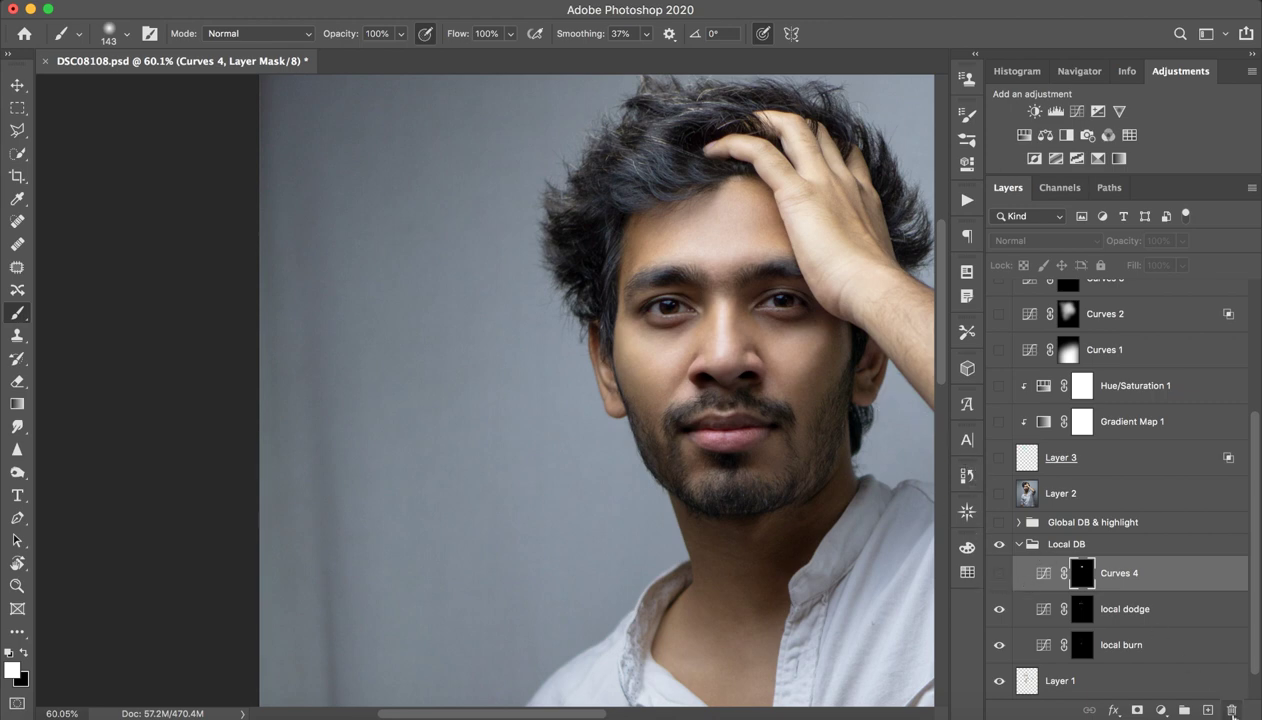
pyautogui.click(1231, 709)
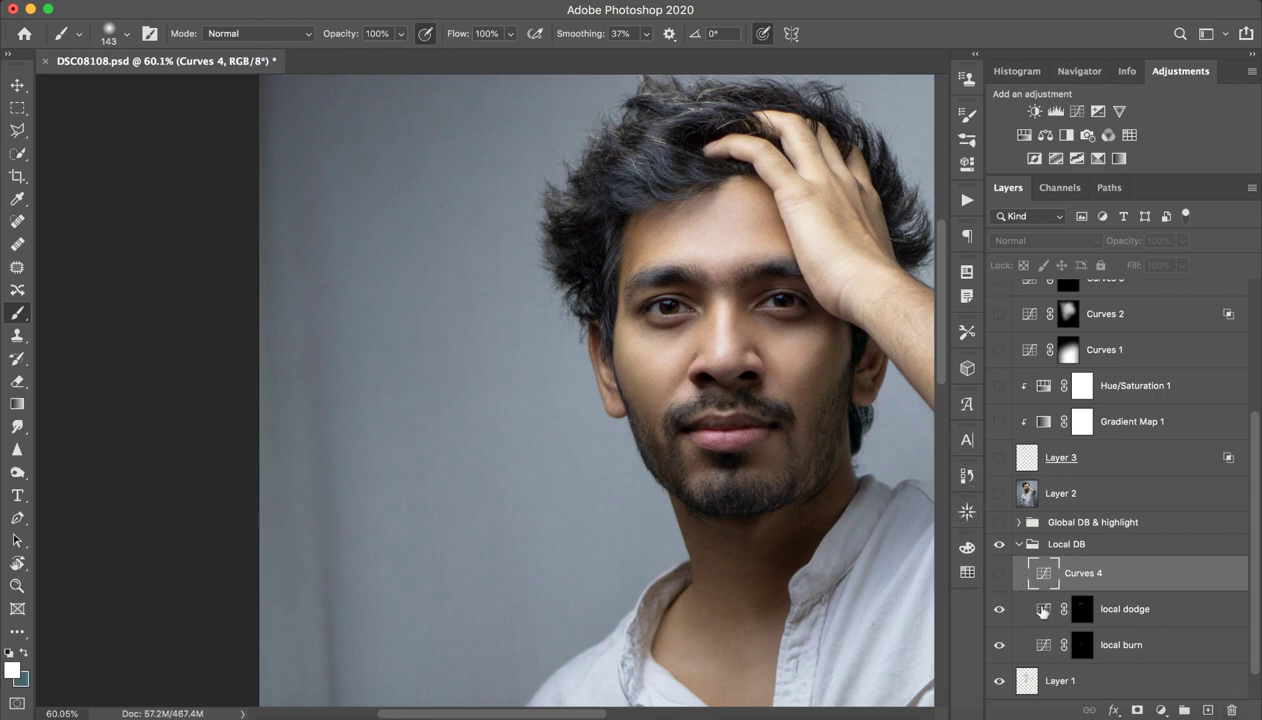
pyautogui.click(1231, 709)
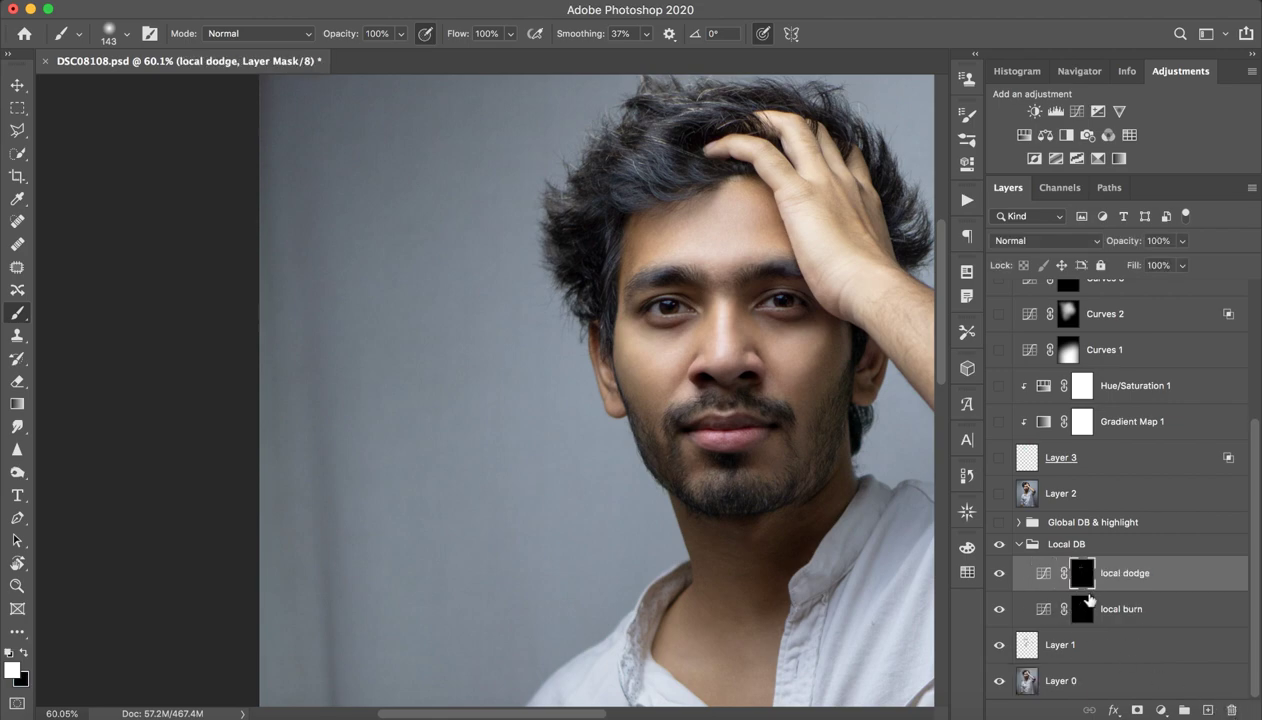
# Step: View the local dodge mask alone on the canvas and zoom in on its strokes
pyautogui.doubleClick(1083, 575)
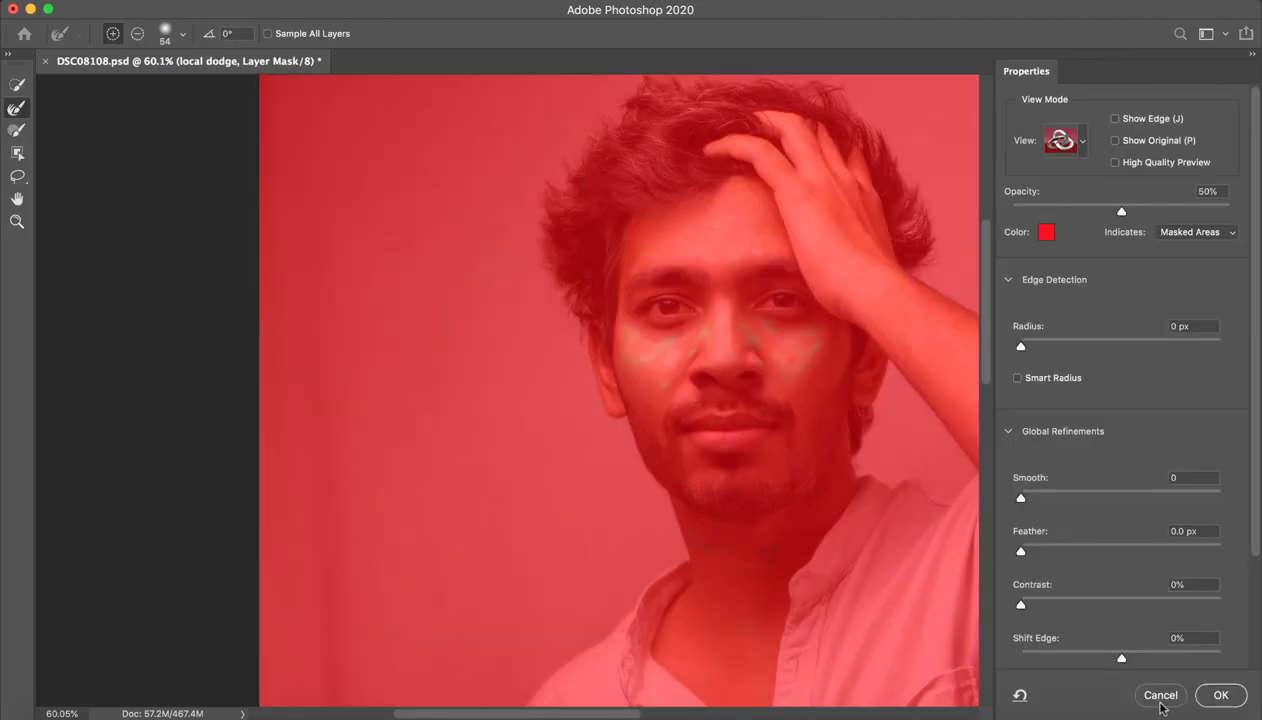
pyautogui.click(1157, 696)
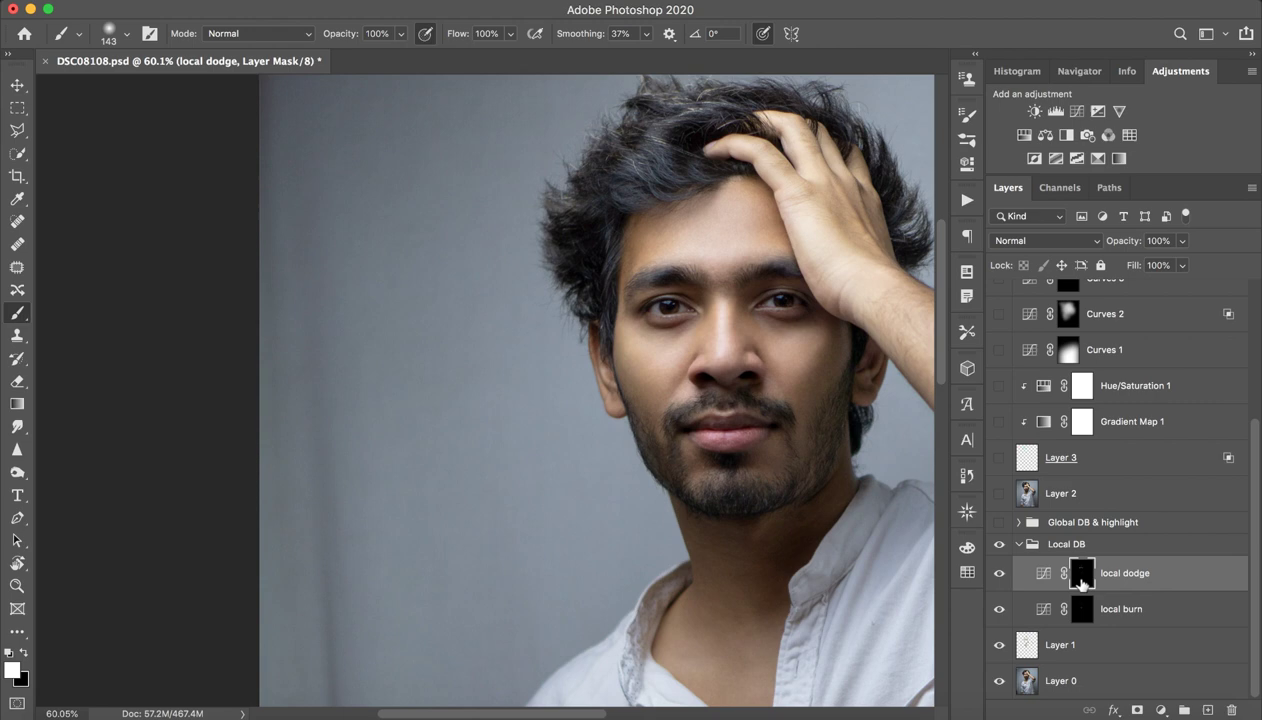
pyautogui.keyDown('alt'); pyautogui.click(1083, 575); pyautogui.keyUp('alt')
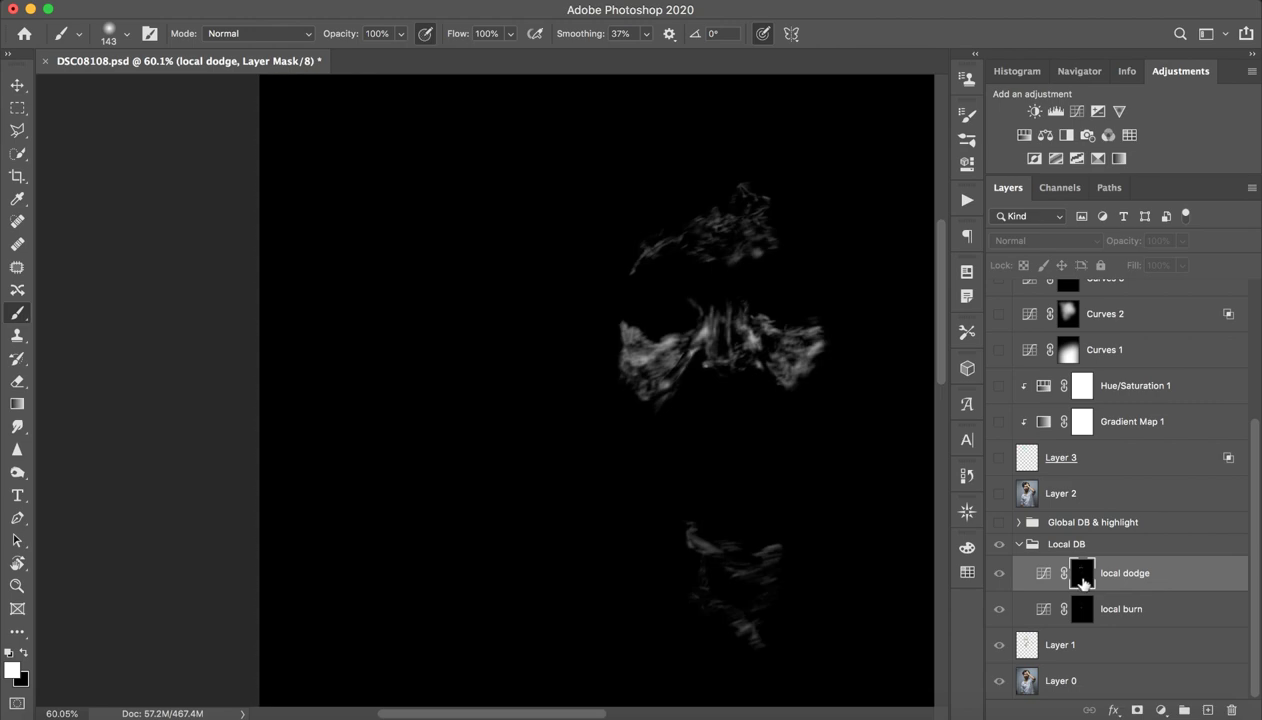
pyautogui.moveTo(704, 417); pyautogui.dragTo(569, 399)
pyautogui.moveTo(650, 342); pyautogui.dragTo(700, 342)
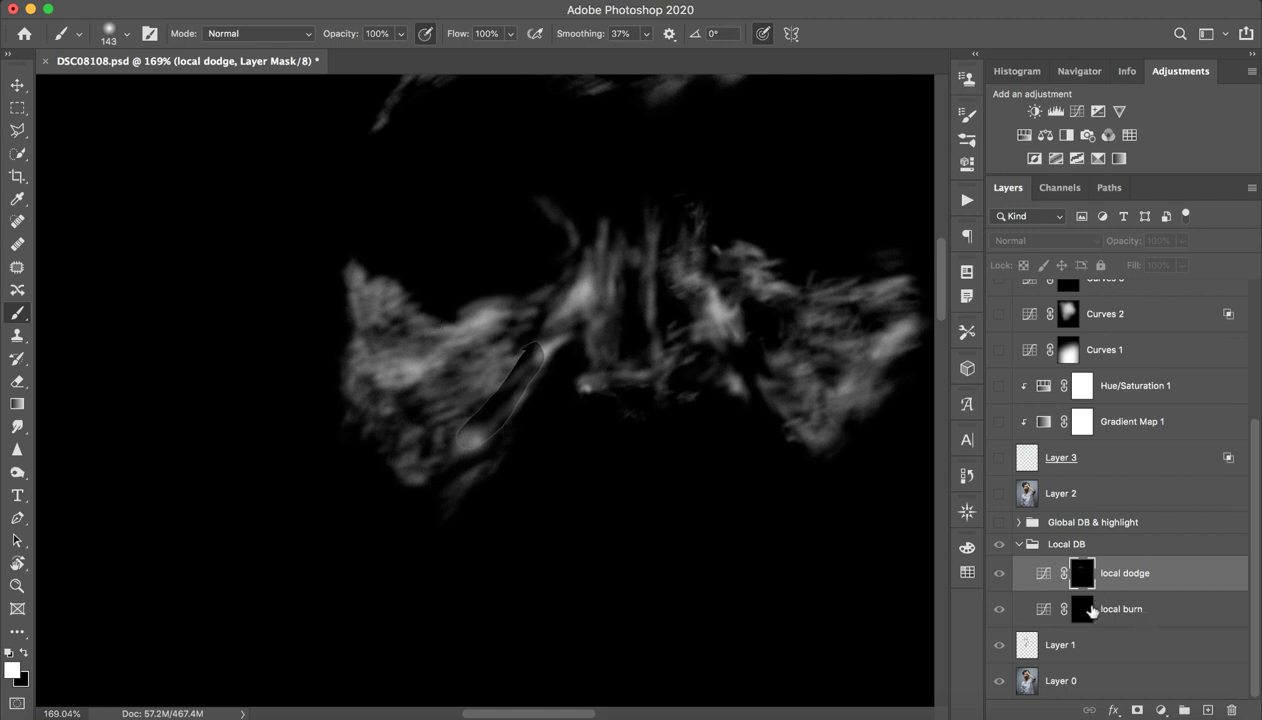
# Step: Inspect the local burn mask, then return to the normal photo zoomed on the face
pyautogui.keyDown('alt'); pyautogui.click(1082, 609); pyautogui.keyUp('alt')
pyautogui.press('z')
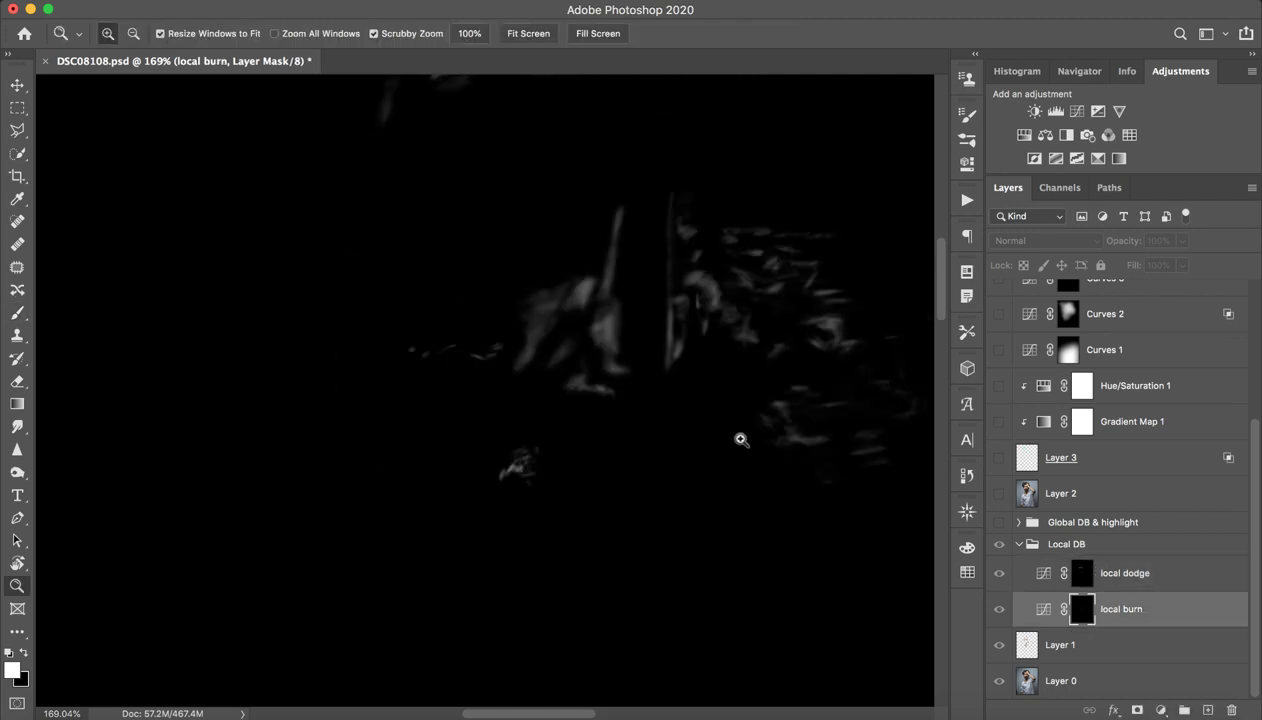
pyautogui.moveTo(741, 439); pyautogui.dragTo(682, 439)
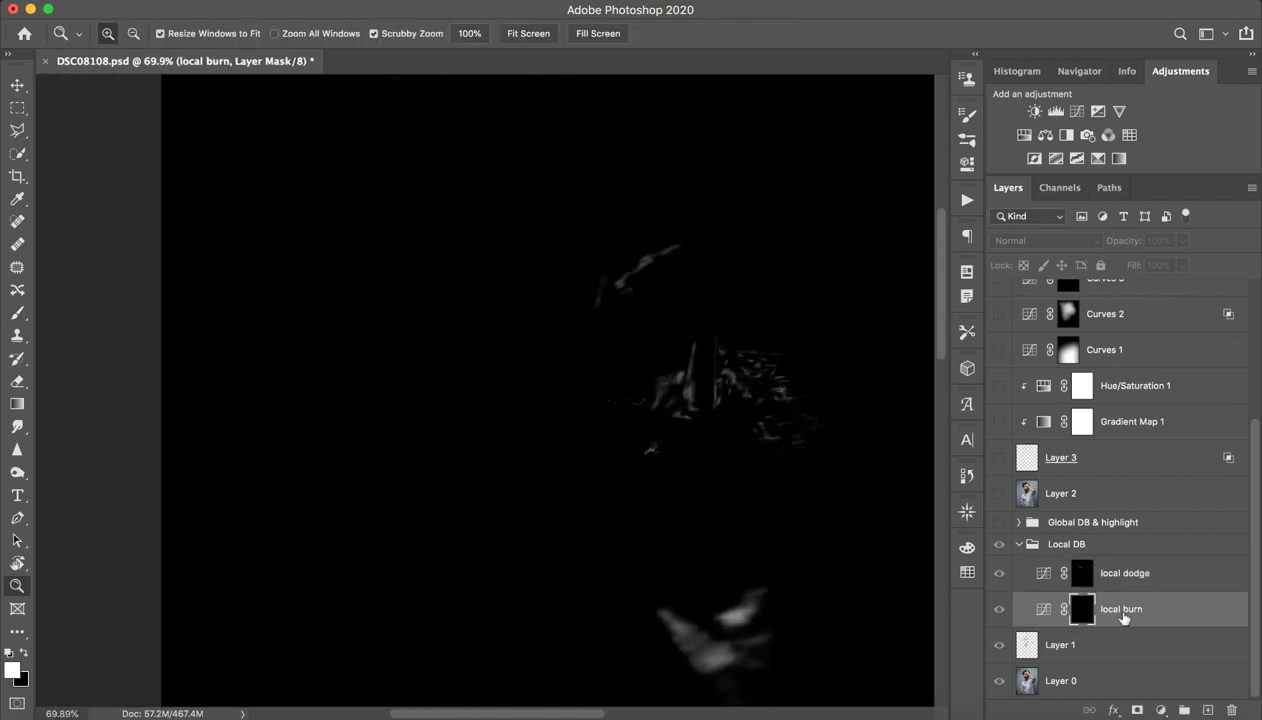
pyautogui.doubleClick(1080, 610)
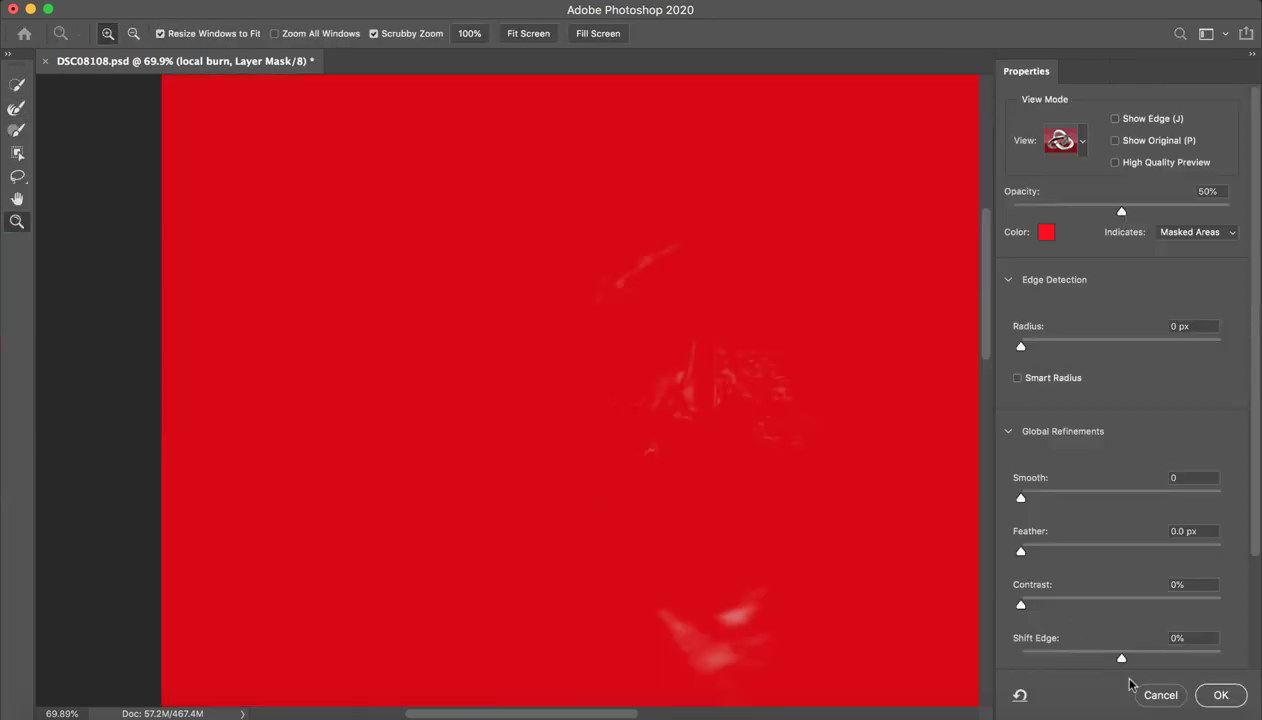
pyautogui.press('Escape')
pyautogui.click(999, 612)
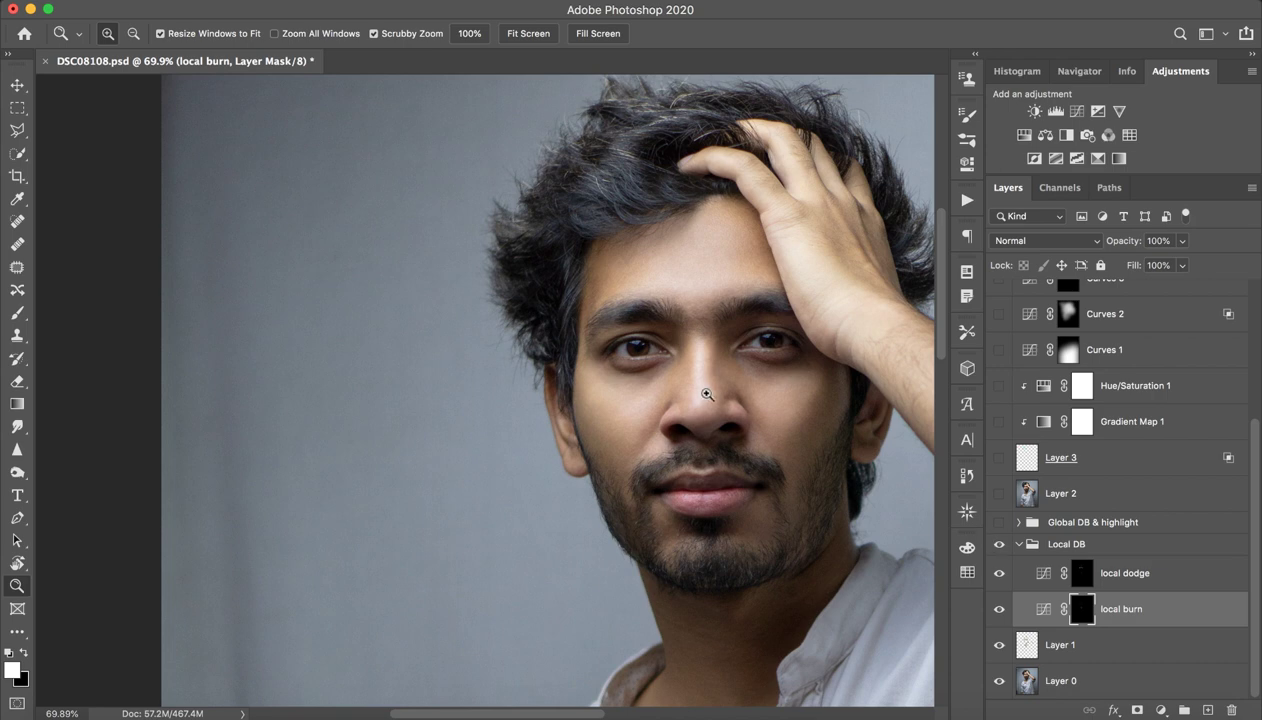
pyautogui.moveTo(699, 392); pyautogui.dragTo(761, 378)
pyautogui.moveTo(605, 394); pyautogui.dragTo(625, 394)
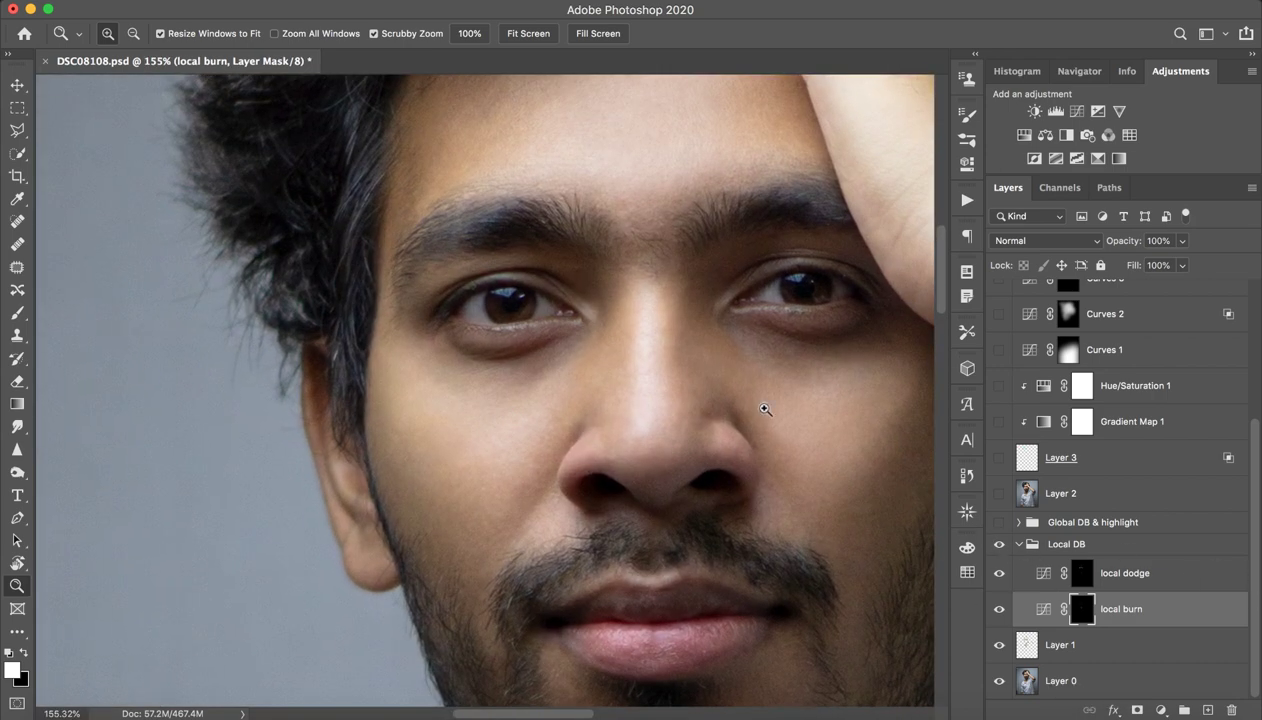
# Step: Target the local dodge mask and brush white over the lower cheek and jaw near the ear
pyautogui.click(999, 574)
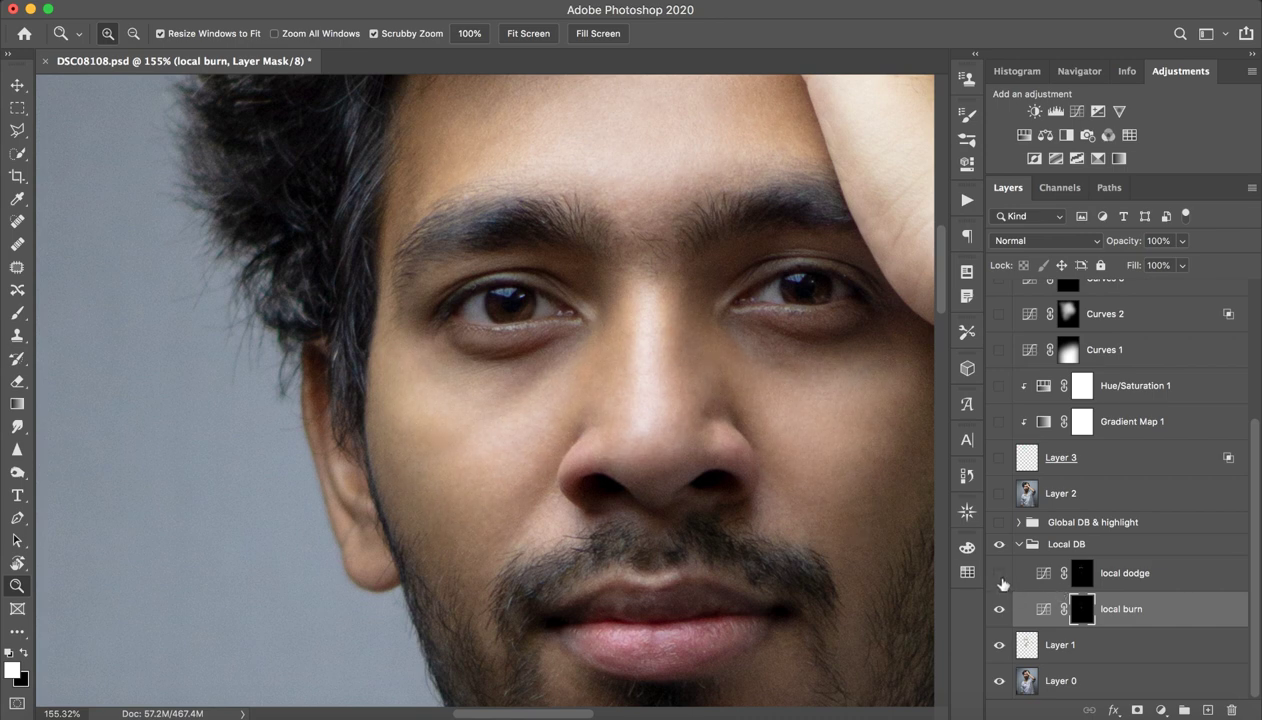
pyautogui.click(999, 574)
pyautogui.click(999, 573)
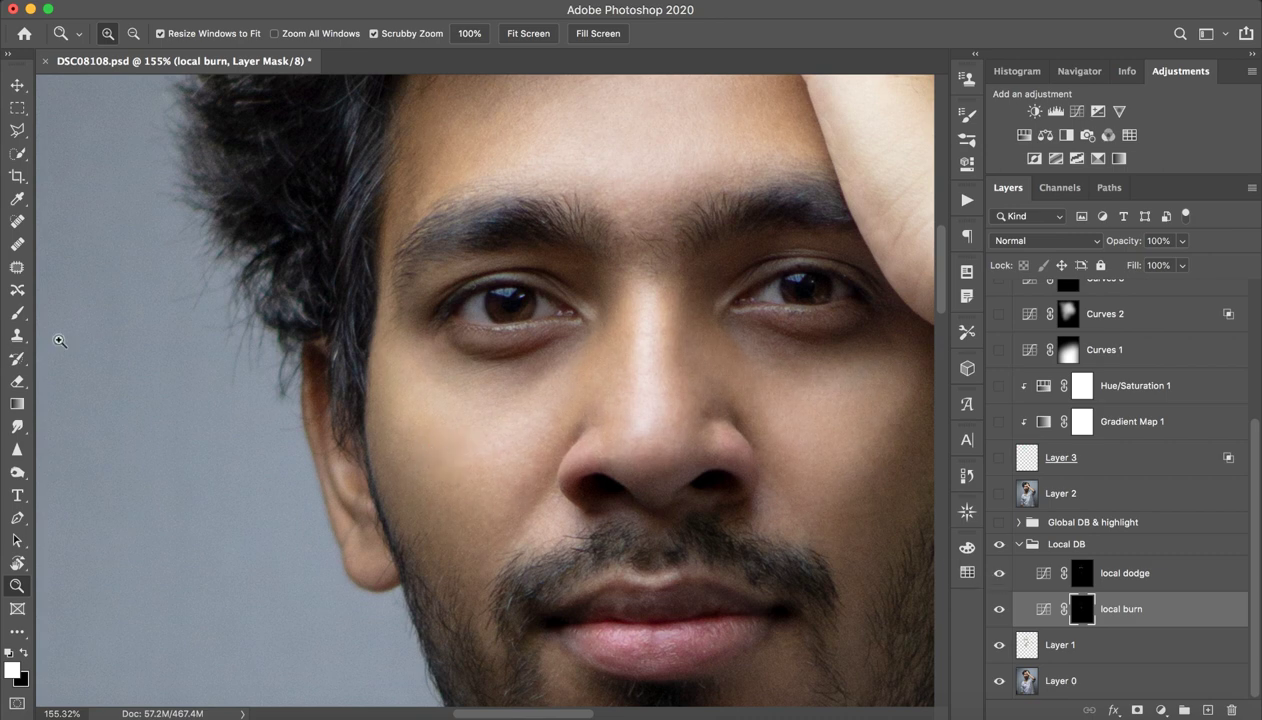
pyautogui.click(16, 316)
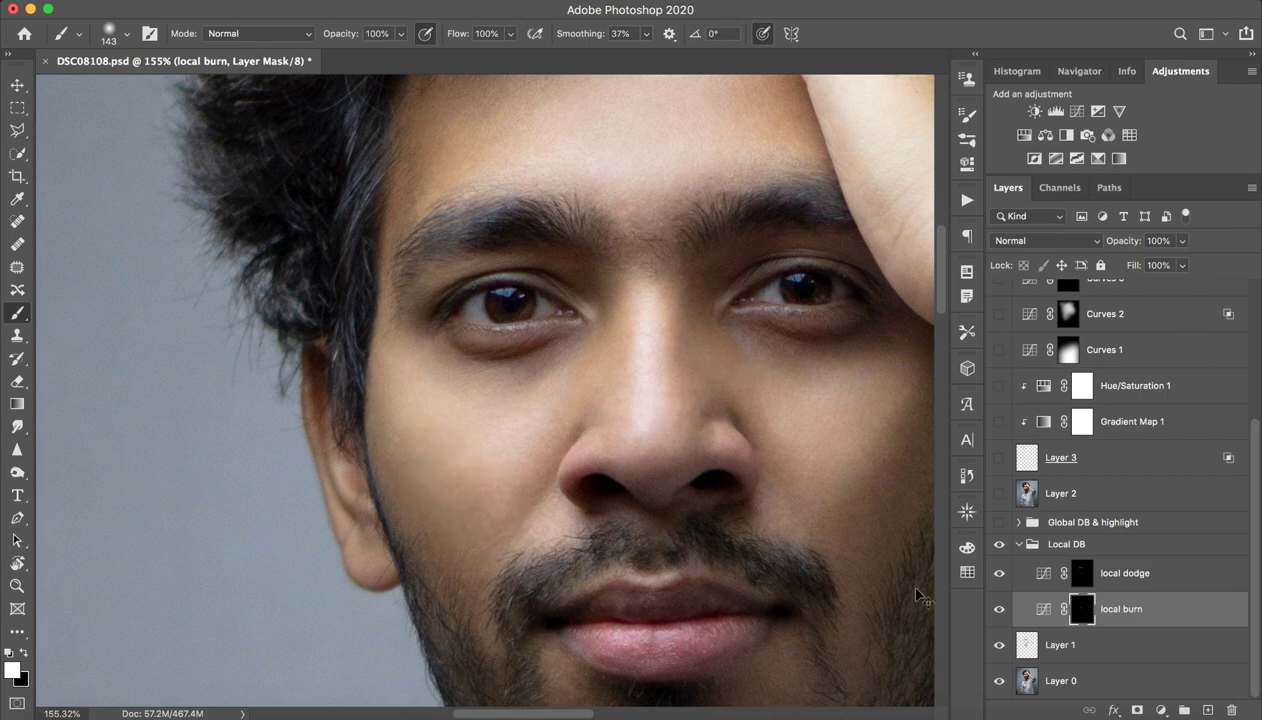
pyautogui.moveTo(1080, 612); pyautogui.dragTo(1079, 578)
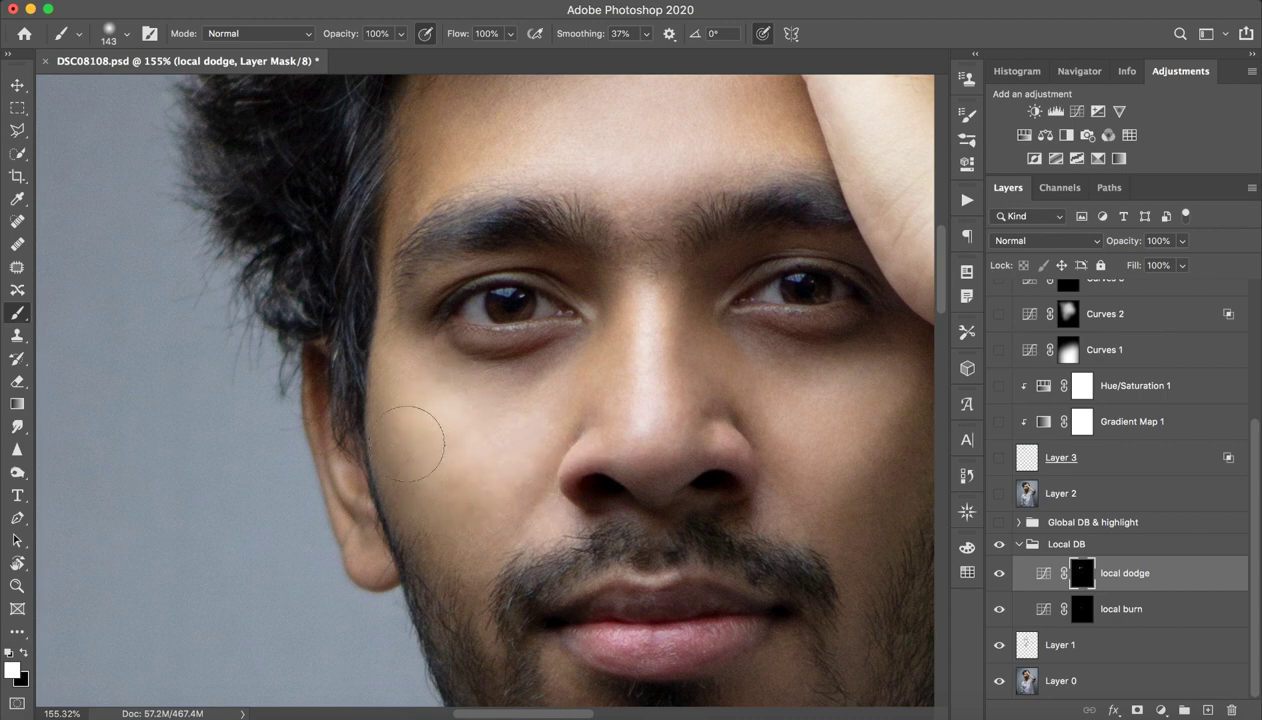
pyautogui.moveTo(405, 443); pyautogui.dragTo(453, 527)
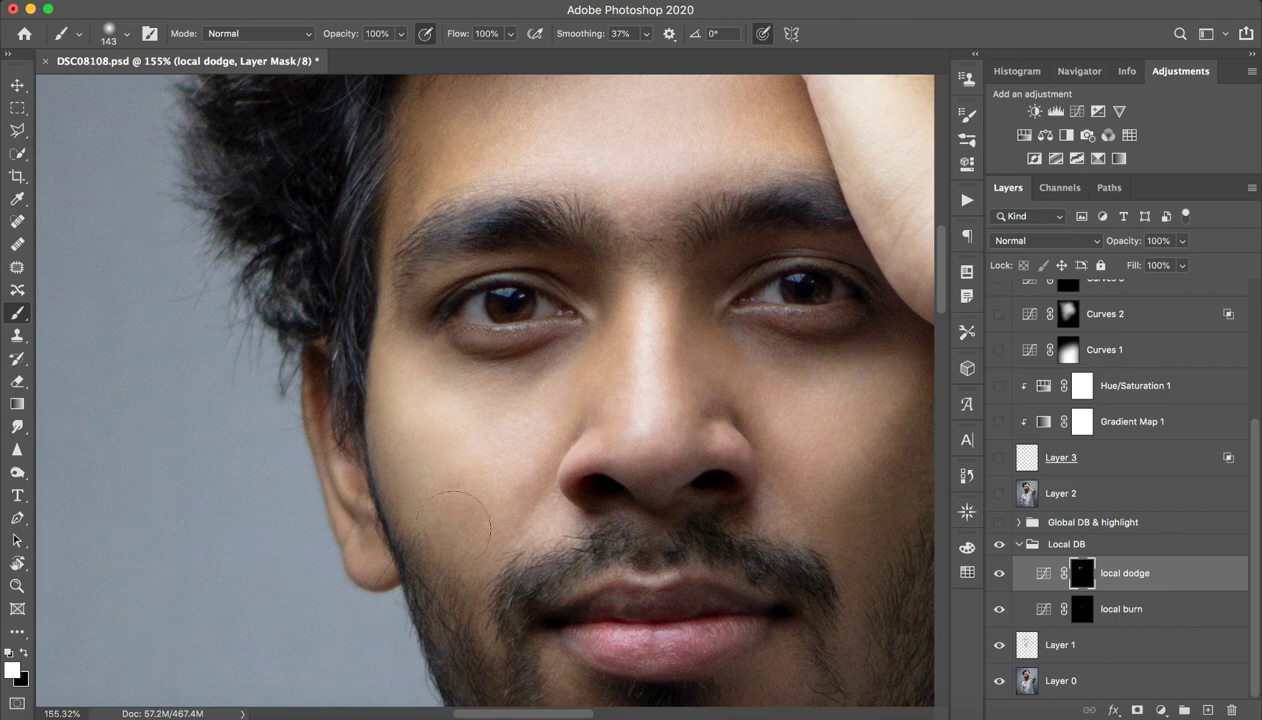
pyautogui.moveTo(451, 585); pyautogui.dragTo(474, 612)
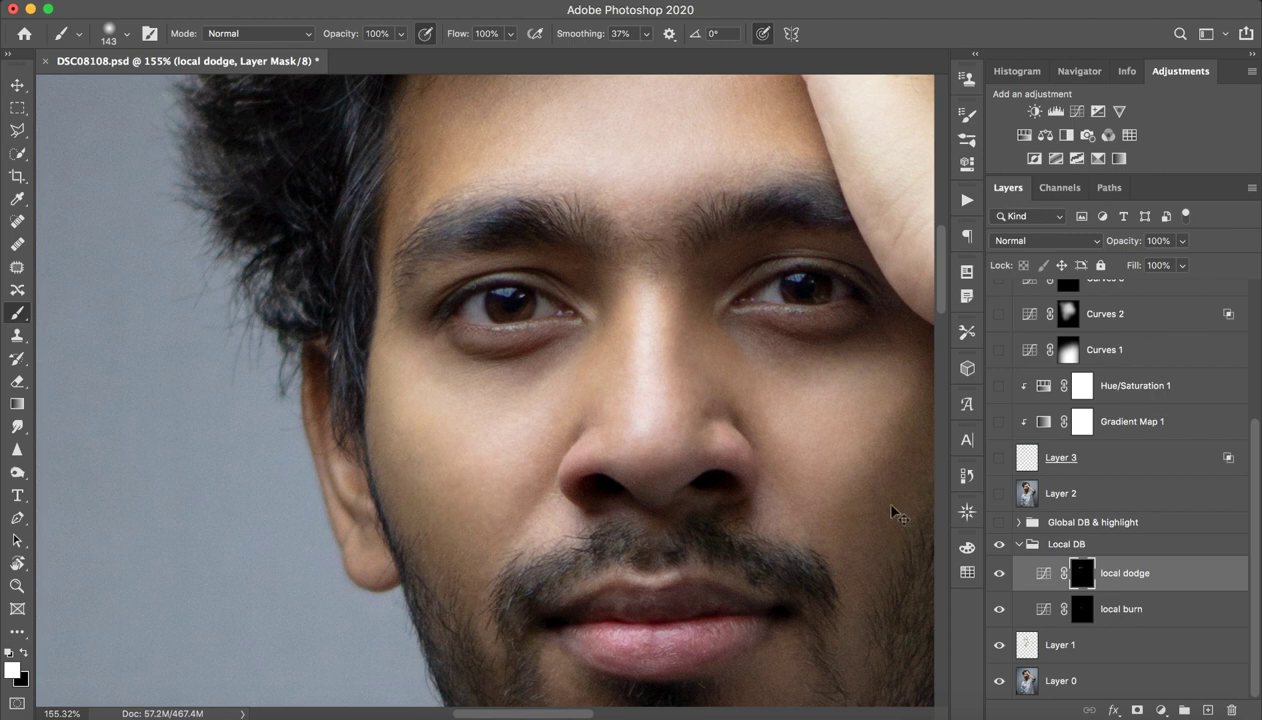
# Step: Toggle local dodge and hide the Local DB group to compare the result
pyautogui.hotkey('ctrl', ',')
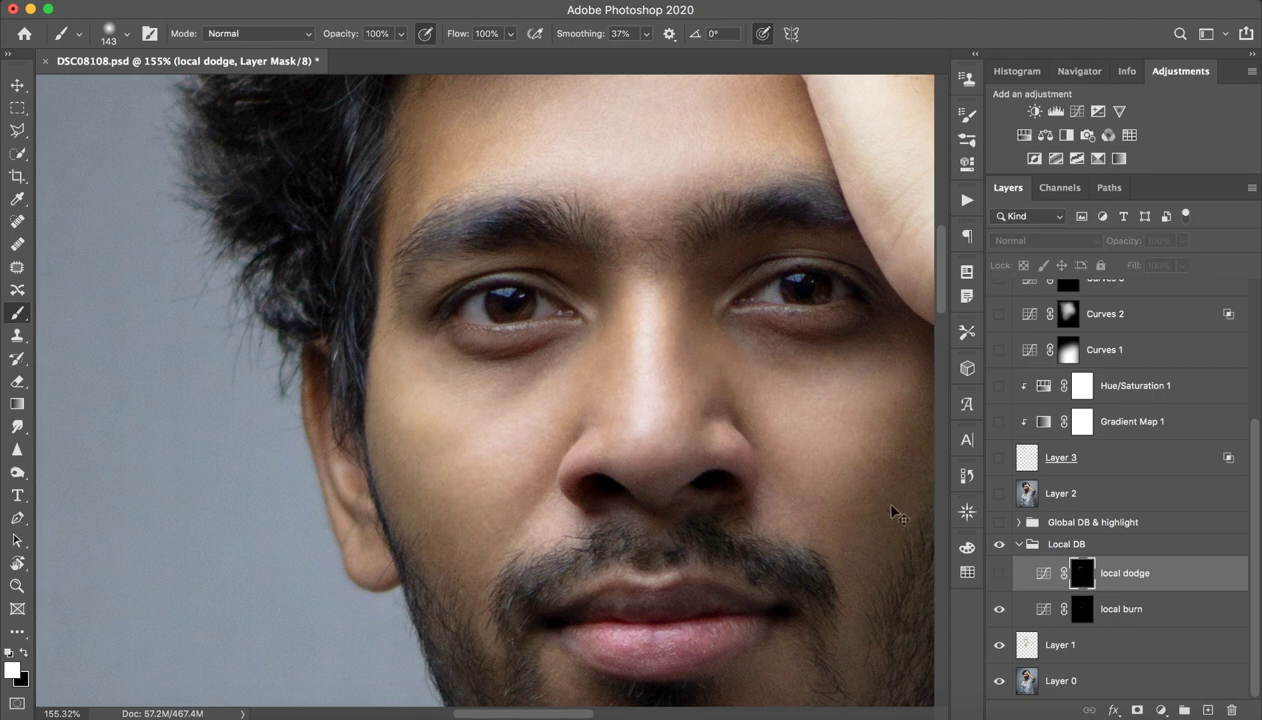
pyautogui.hotkey('ctrl', ',')
pyautogui.click(999, 544)
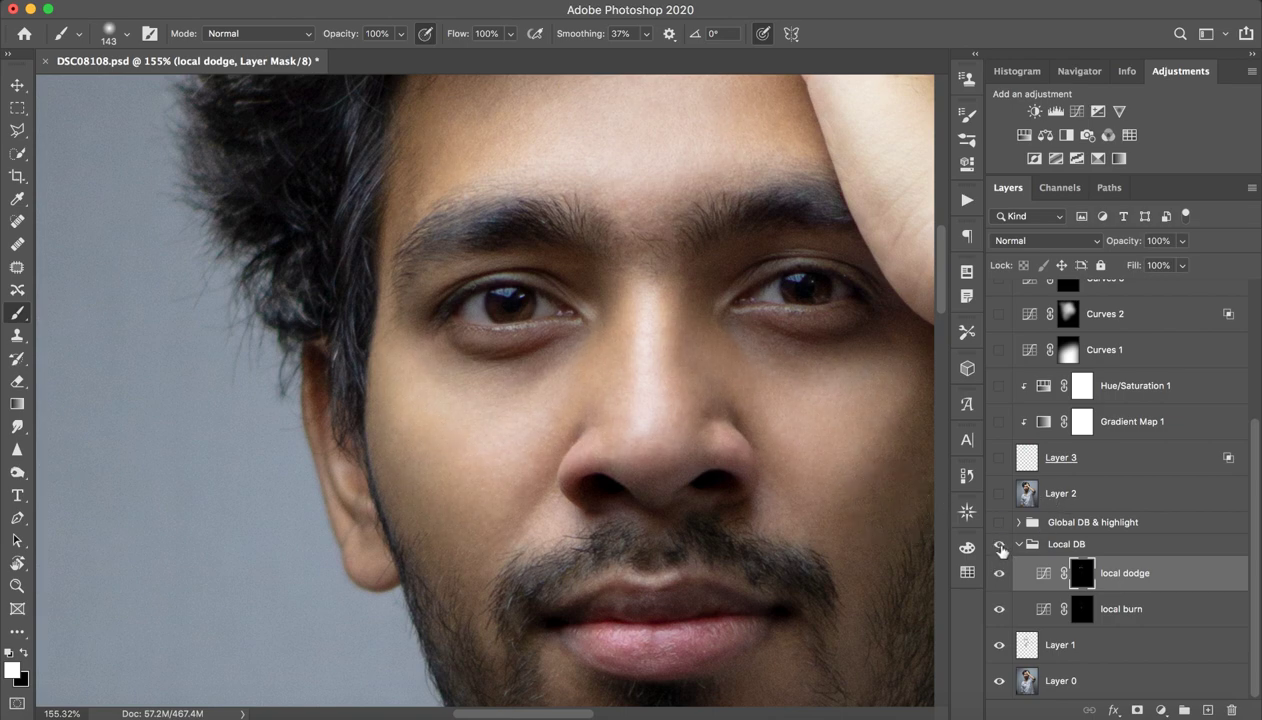
# Step: Collapse the Local DB group and zoom out to the whole portrait
pyautogui.click(1018, 544)
pyautogui.press('z')
pyautogui.moveTo(573, 363); pyautogui.dragTo(530, 357)
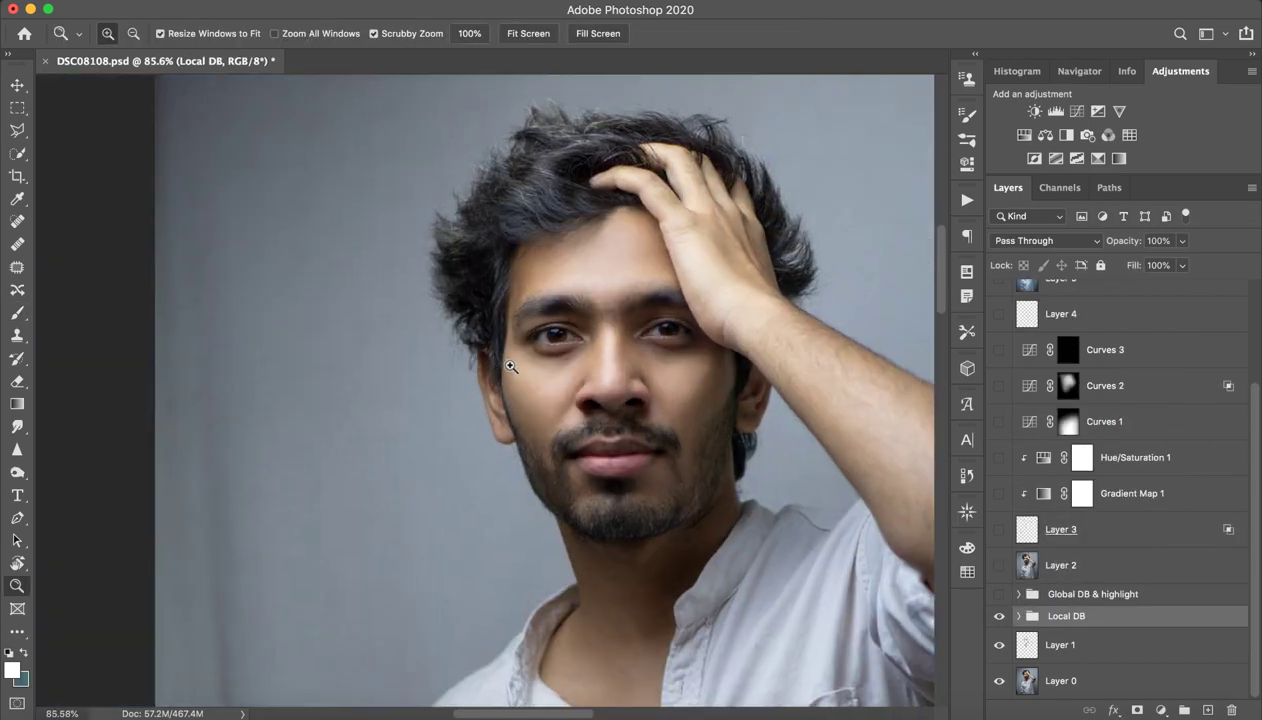
pyautogui.press('b')
pyautogui.scroll(2, 435, 307)
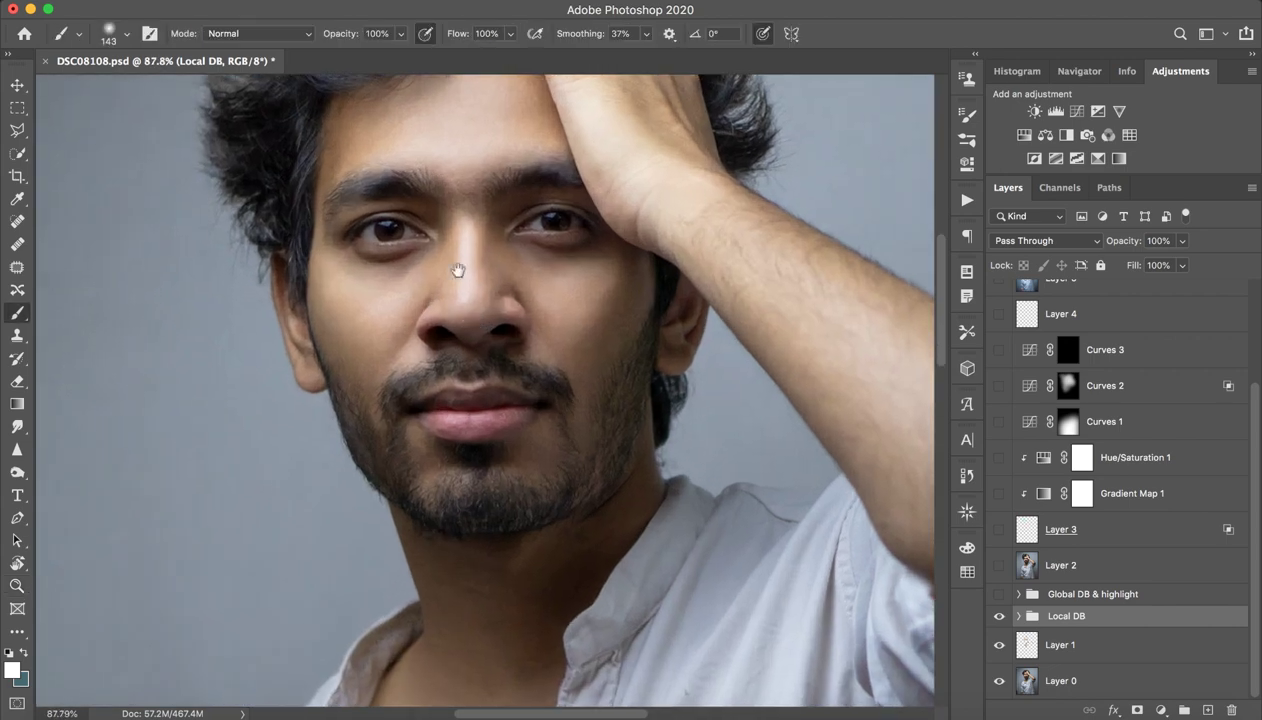
pyautogui.scroll(2, 456, 268)
pyautogui.scroll(2, 470, 411)
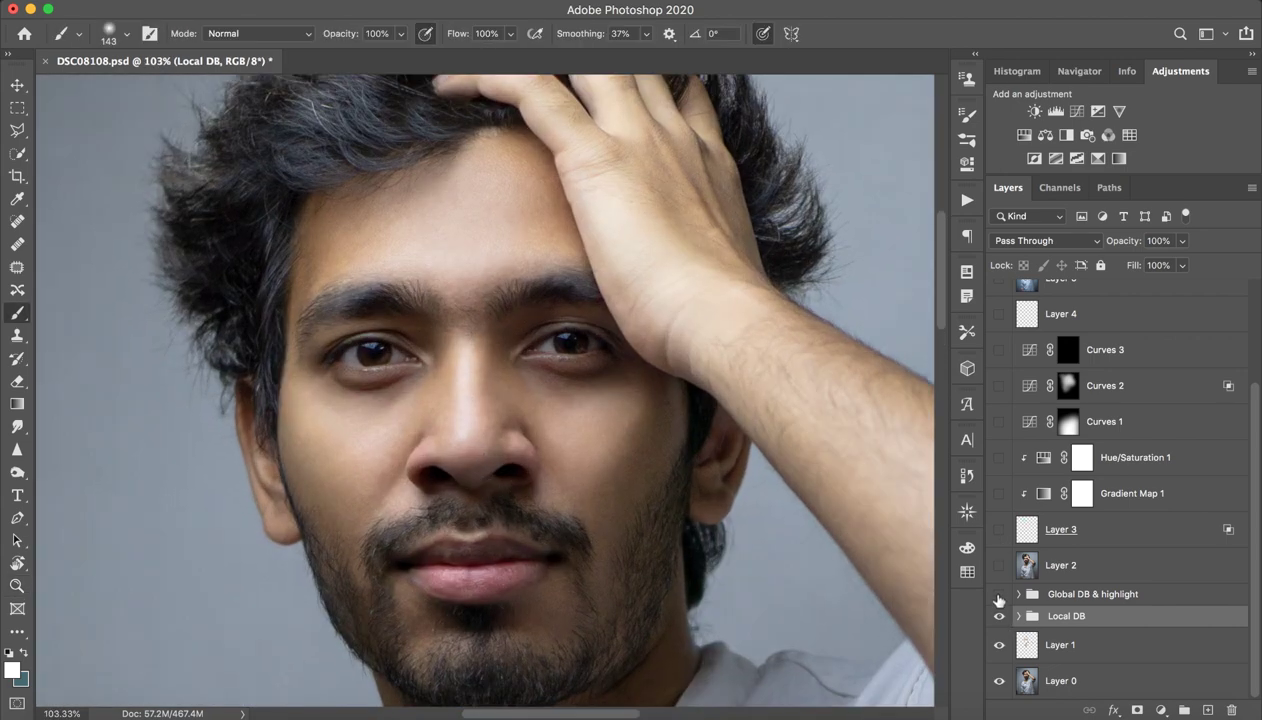
# Step: Toggle the Global DB & highlight group on and off to compare the face
pyautogui.click(998, 596)
pyautogui.click(998, 596)
pyautogui.click(999, 596)
pyautogui.click(999, 596)
pyautogui.click(998, 596)
pyautogui.click(998, 596)
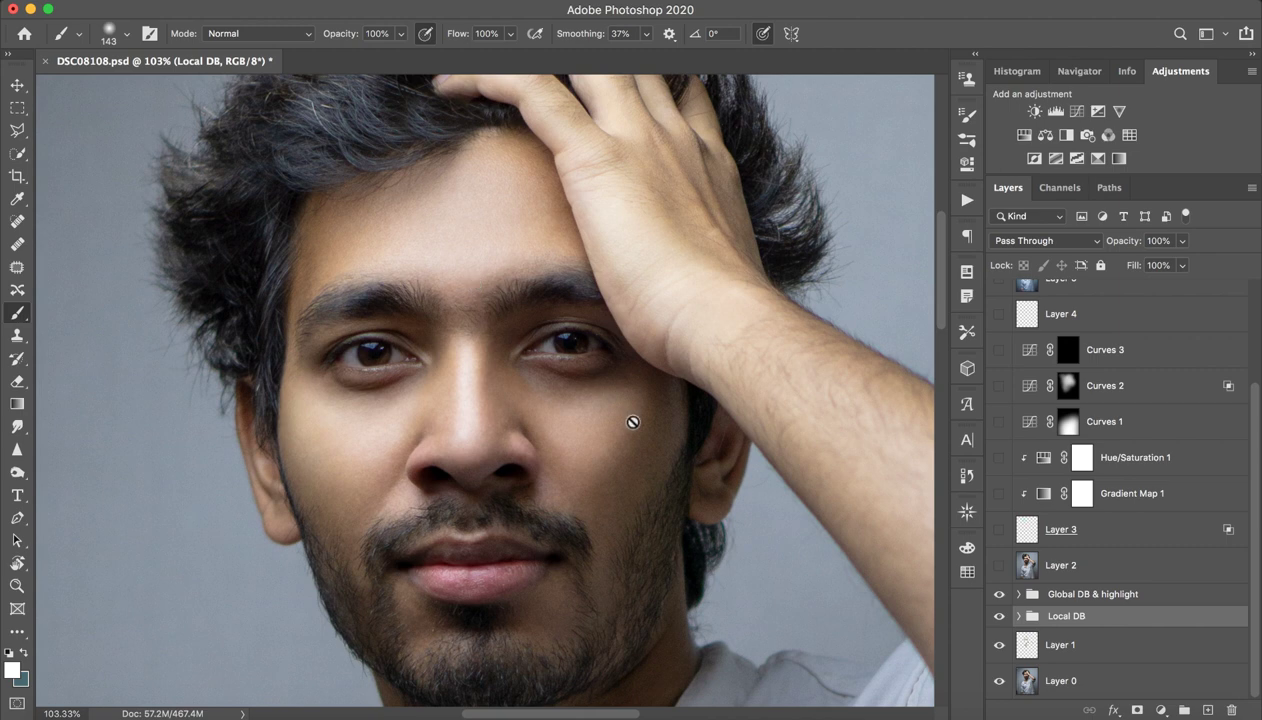
# Step: Compare once more, then show and expand Global DB & highlight to reveal its three layers
pyautogui.press('z')
pyautogui.moveTo(631, 418); pyautogui.dragTo(588, 440)
pyautogui.press('b')
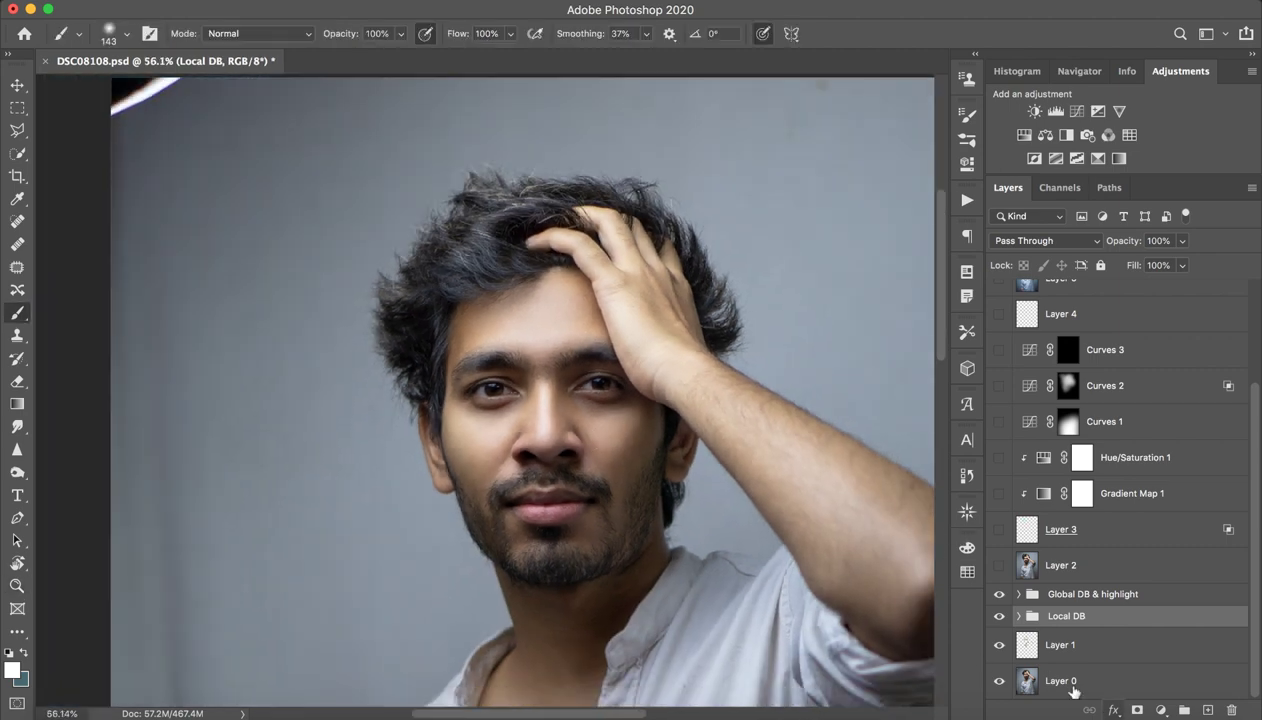
pyautogui.click(998, 596)
pyautogui.click(998, 596)
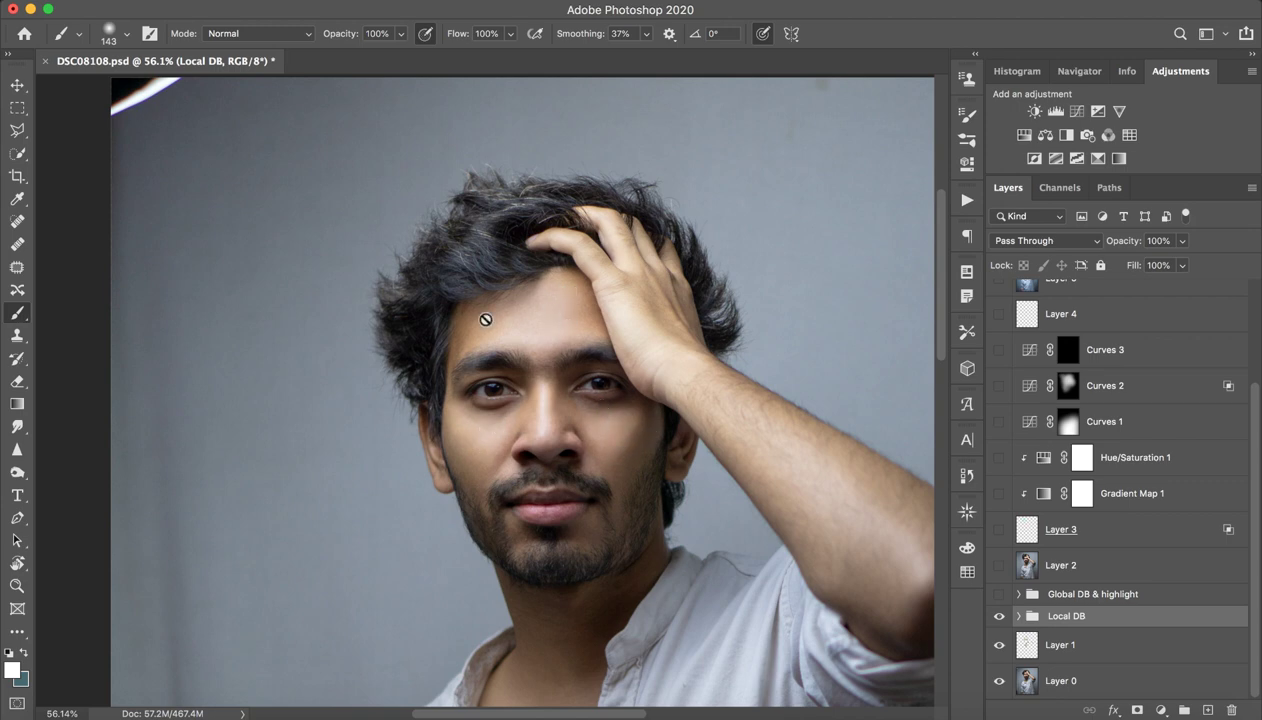
pyautogui.click(998, 594)
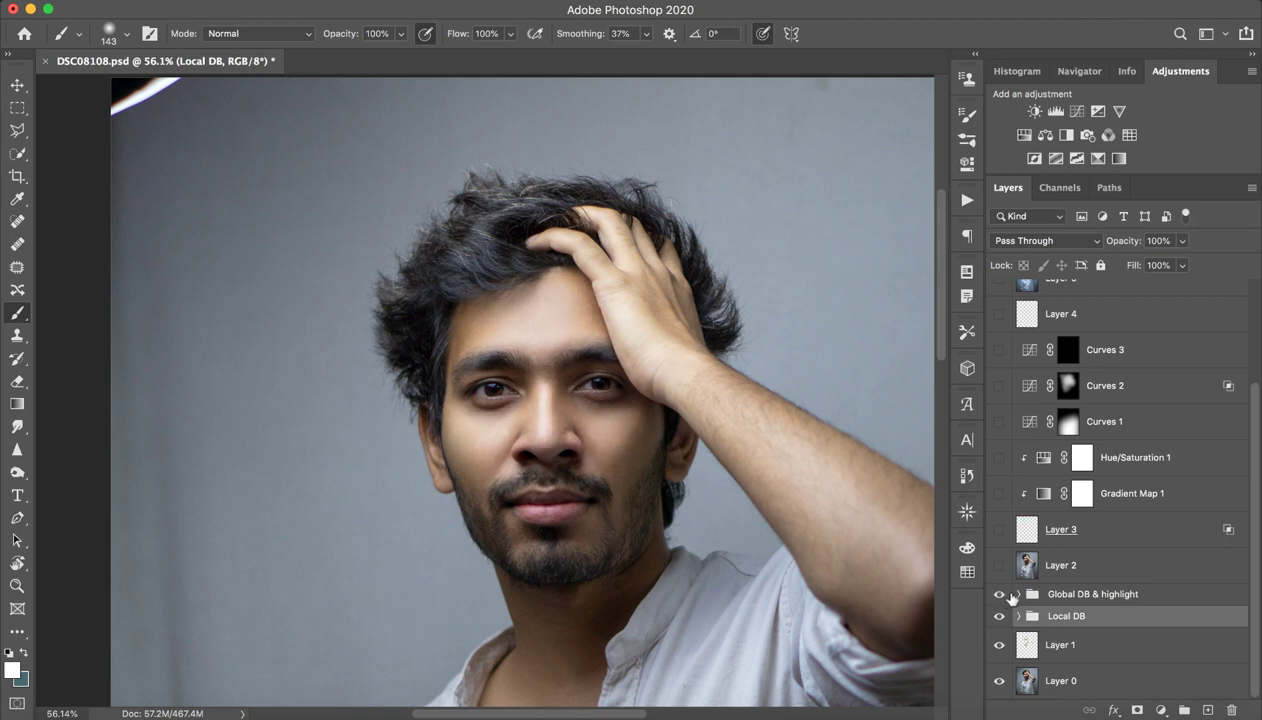
pyautogui.scroll(-3, 1193, 669)
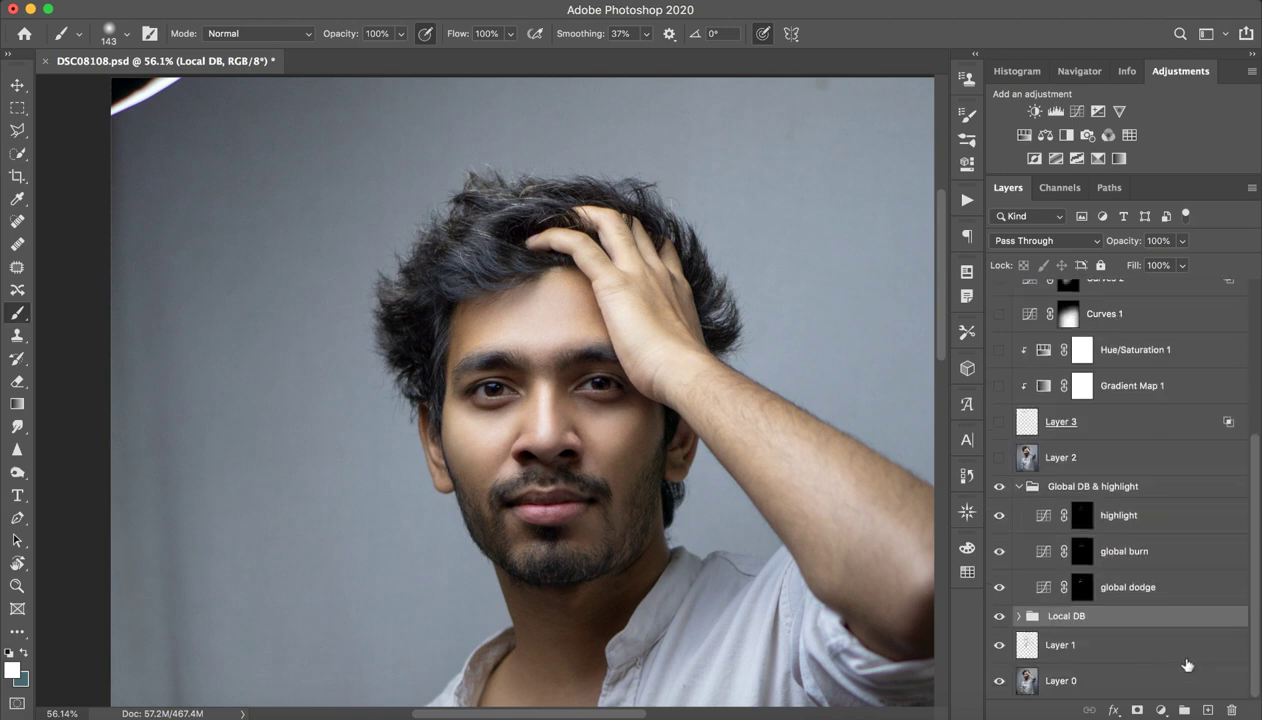
# Step: Select global burn and global dodge, then select only the highlight layer and hide it
pyautogui.click(1148, 592)
pyautogui.click(1150, 555)
pyautogui.keyDown('shift'); pyautogui.click(1166, 598); pyautogui.keyUp('shift')
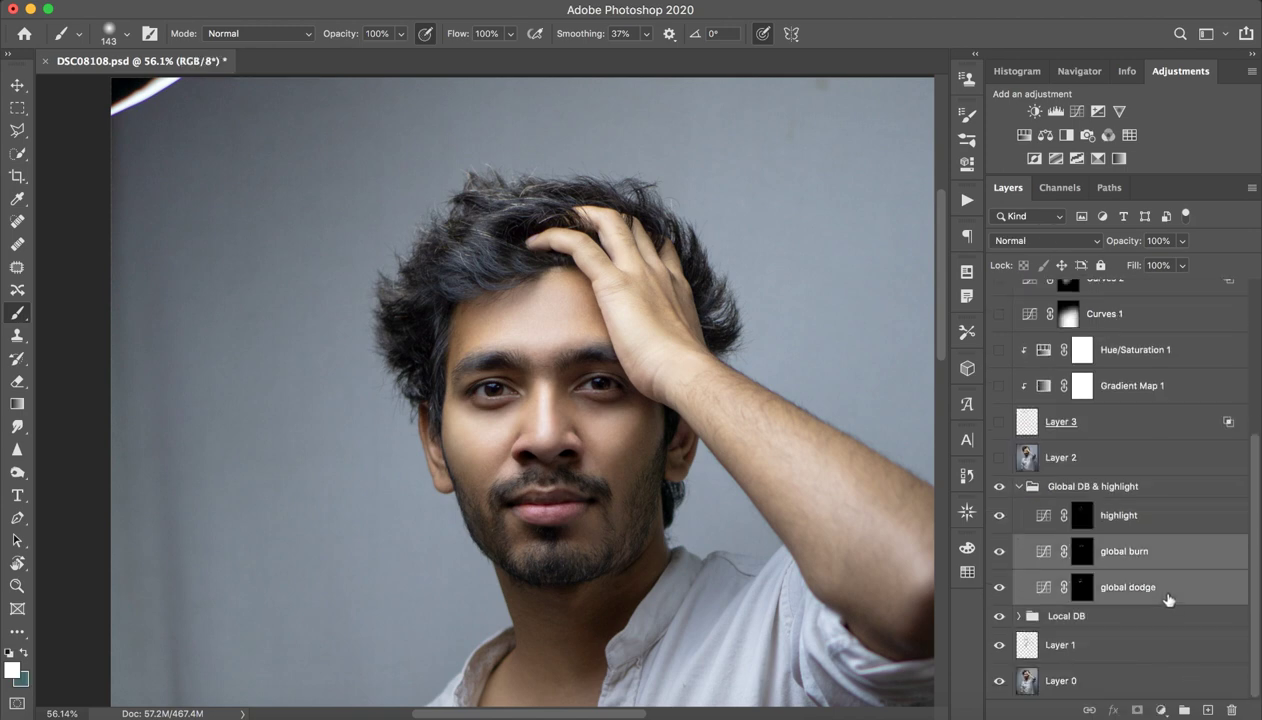
pyautogui.click(1170, 522)
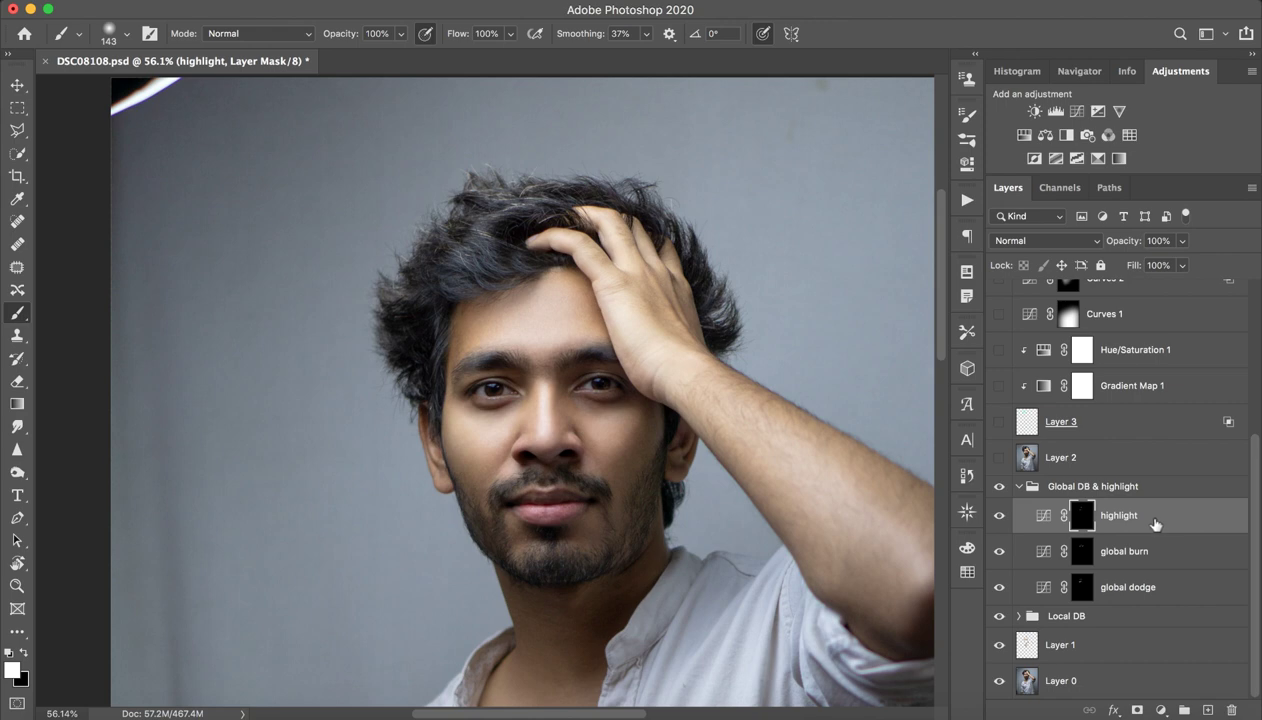
pyautogui.click(998, 515)
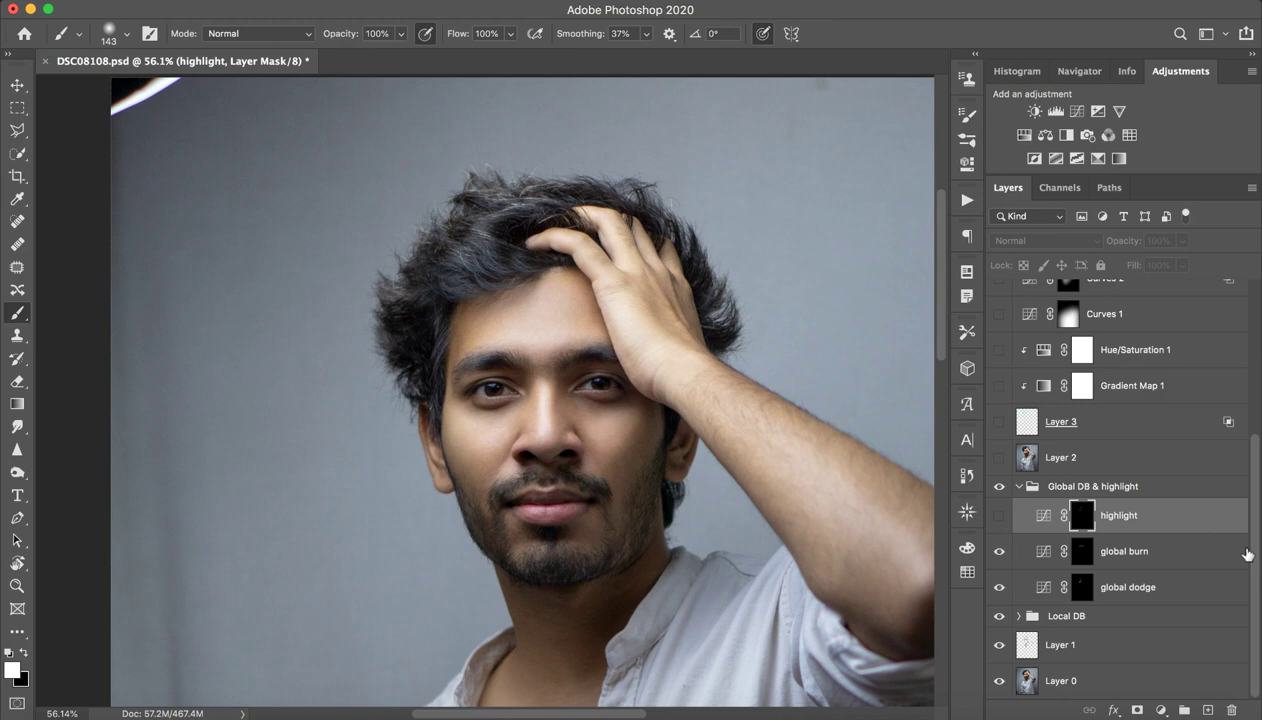
# Step: Toggle the highlight layer off and on to compare, leaving it visible
pyautogui.press('z')
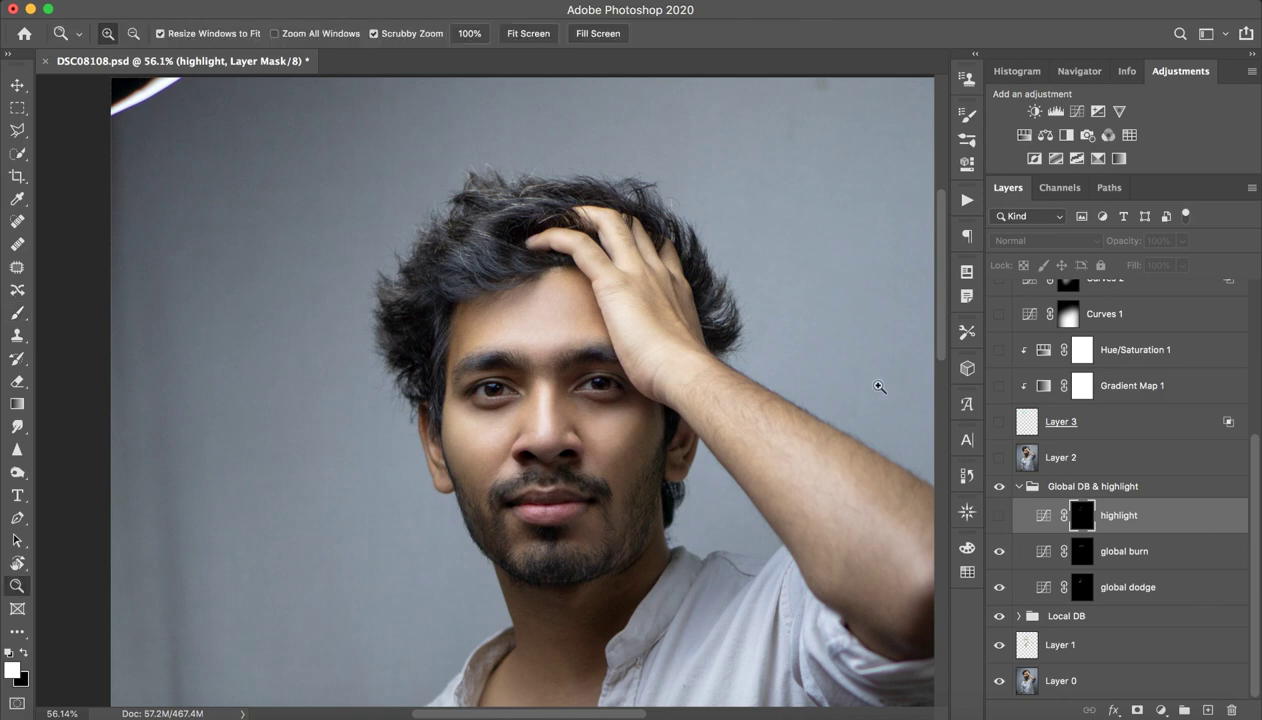
pyautogui.moveTo(543, 357); pyautogui.dragTo(580, 348)
pyautogui.press('b')
pyautogui.scroll(-2, 713, 456)
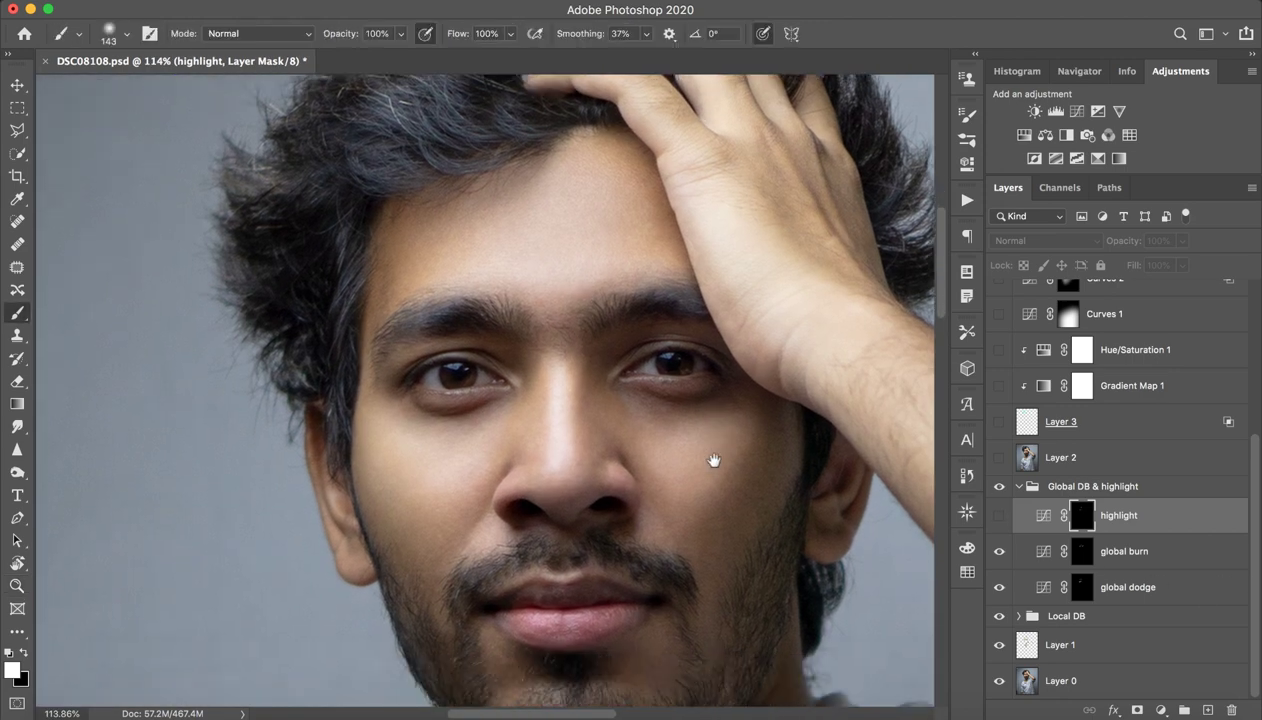
pyautogui.scroll(-1, 713, 456)
pyautogui.click(999, 515)
pyautogui.click(998, 516)
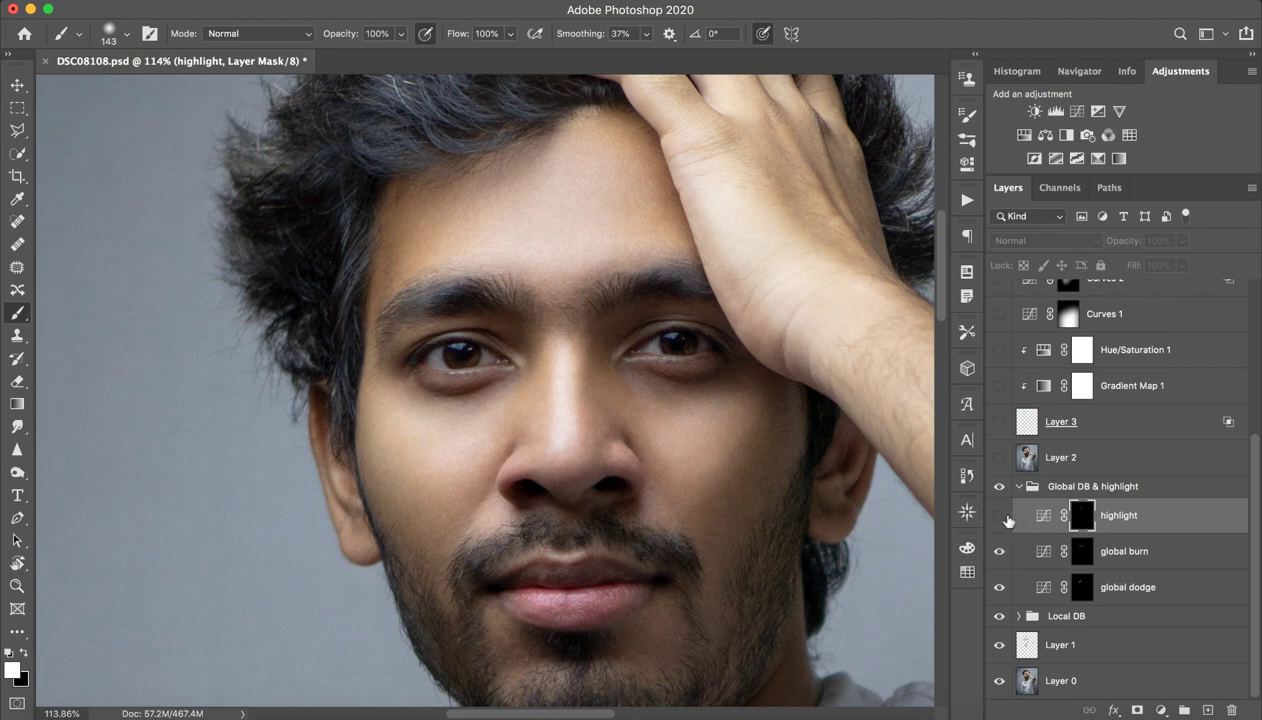
pyautogui.click(999, 516)
# Step: Inspect the highlight Curves settings, compare the nose highlight, and zoom out
pyautogui.doubleClick(1043, 515)
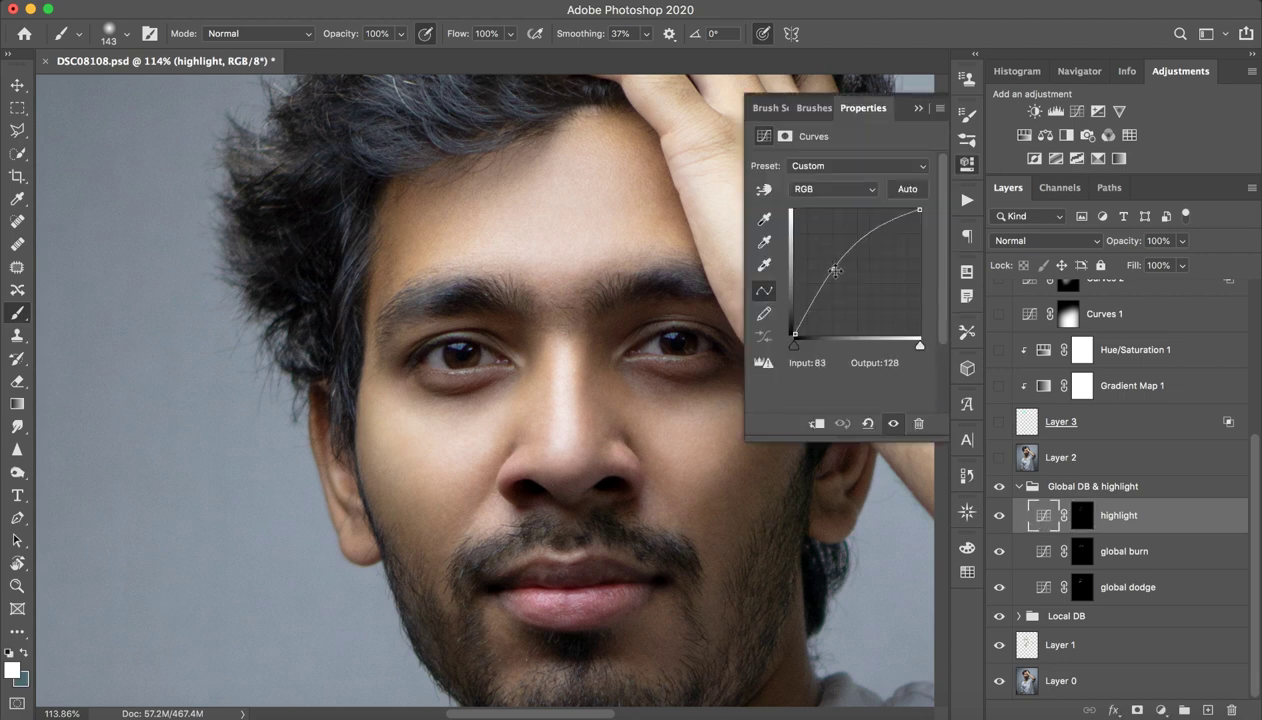
pyautogui.click(920, 110)
pyautogui.click(999, 515)
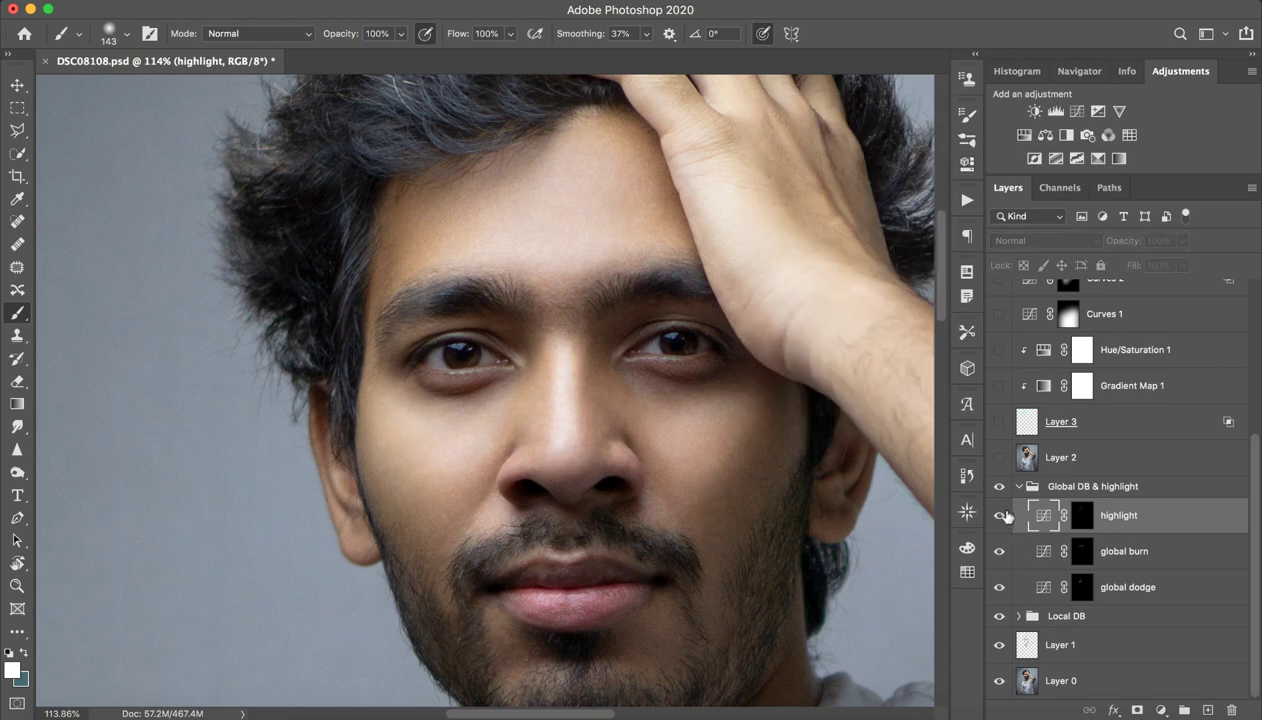
pyautogui.click(999, 515)
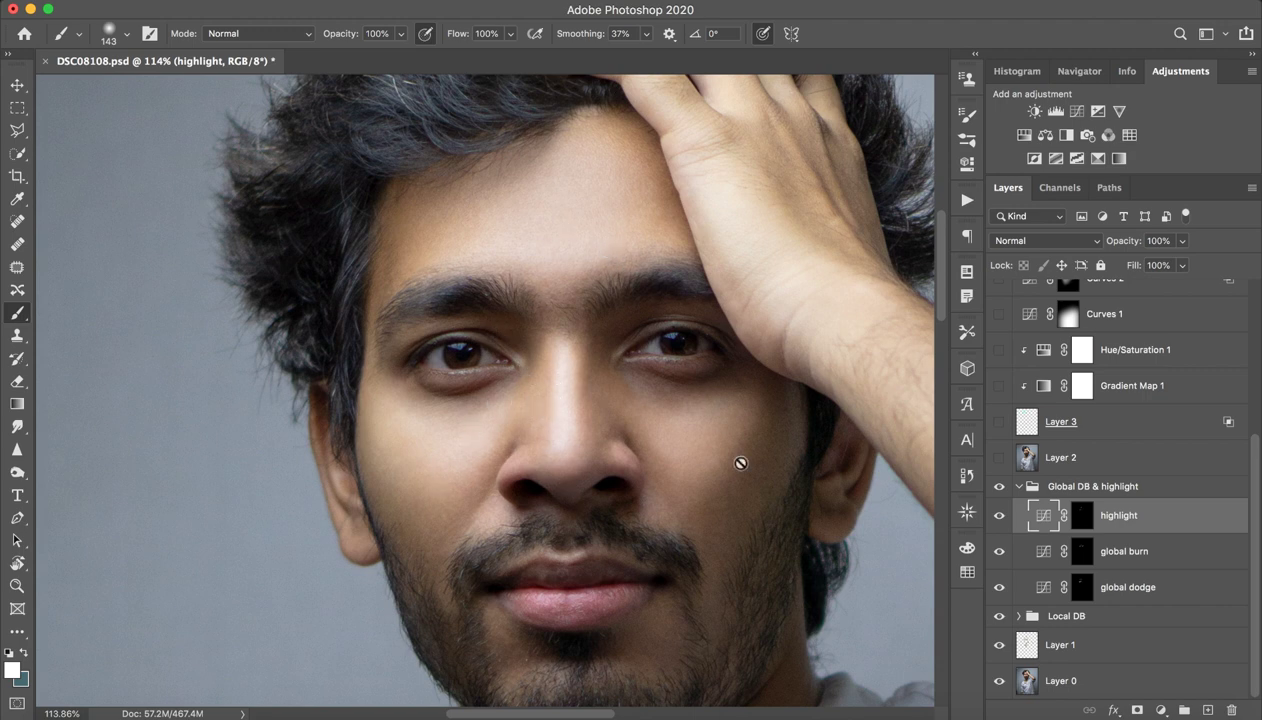
pyautogui.click(999, 515)
pyautogui.click(999, 515)
pyautogui.click(999, 515)
pyautogui.click(999, 516)
pyautogui.moveTo(676, 456); pyautogui.dragTo(620, 456)
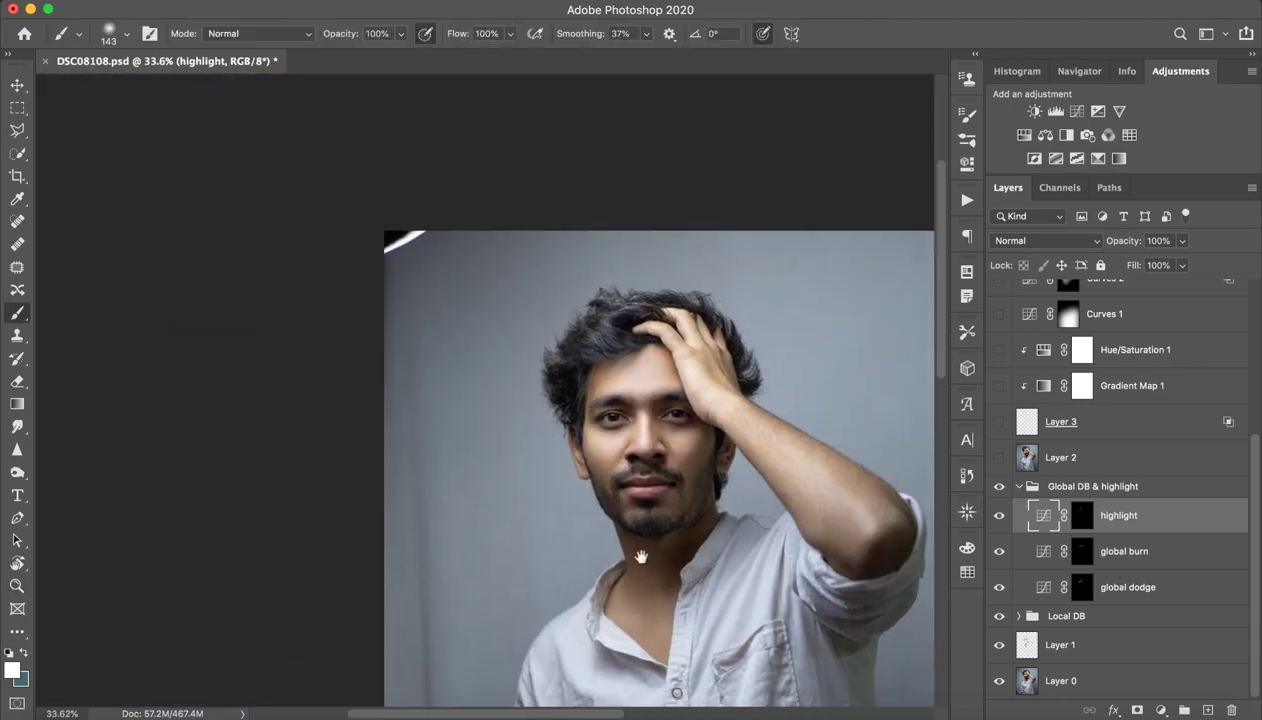
# Step: Collapse the Global DB & highlight group and switch Layer 2 on to compare
pyautogui.moveTo(642, 554); pyautogui.dragTo(548, 466)
pyautogui.click(1018, 486)
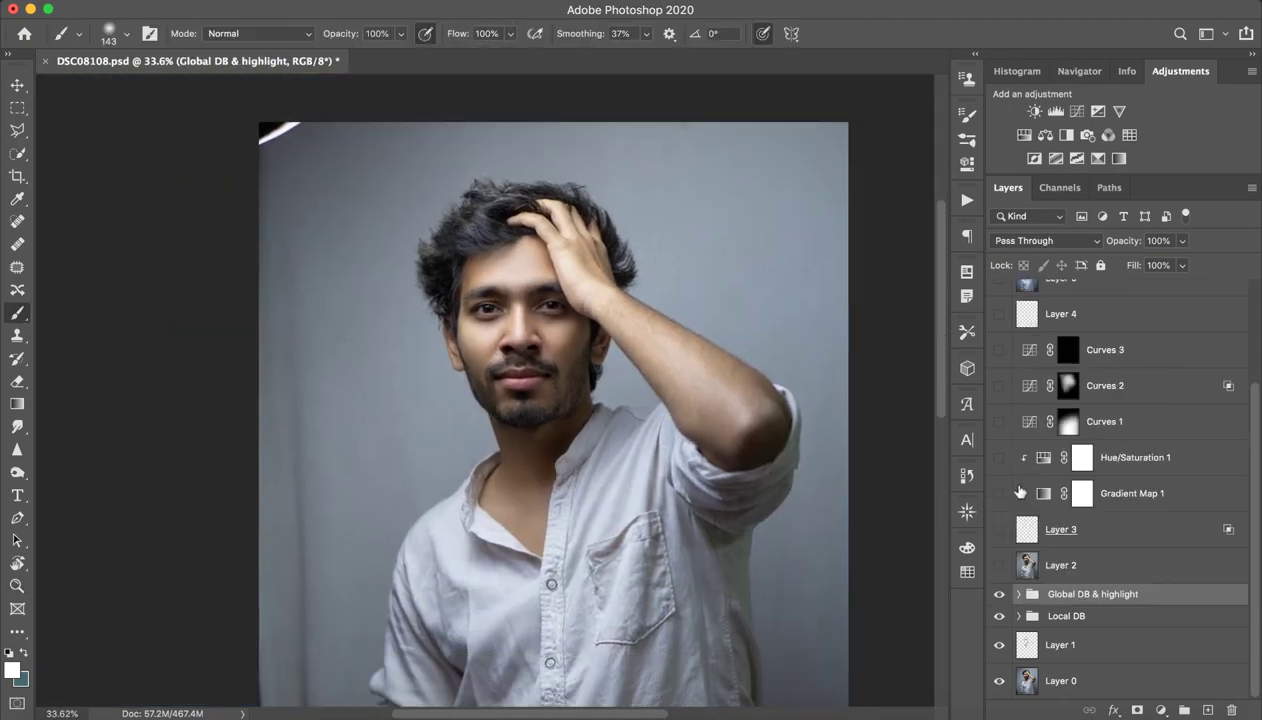
pyautogui.click(1000, 566)
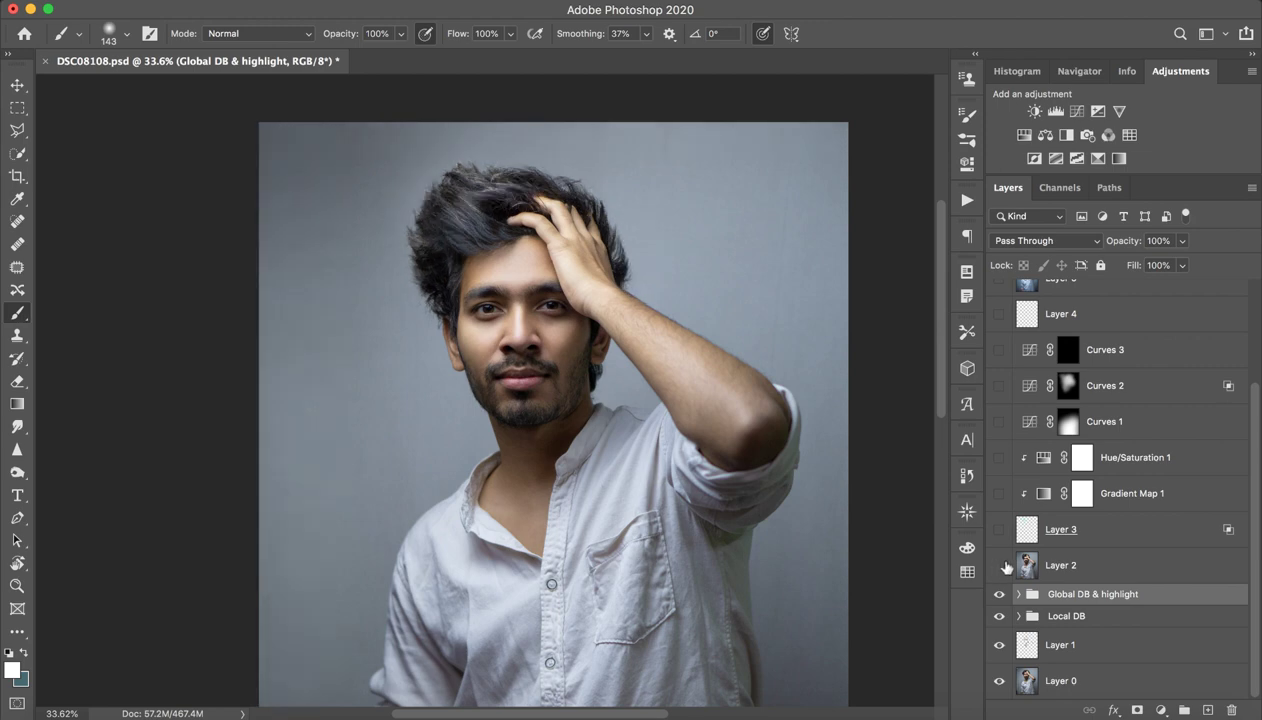
pyautogui.click(1006, 567)
pyautogui.press('z')
pyautogui.moveTo(466, 205); pyautogui.dragTo(545, 192)
pyautogui.press('b')
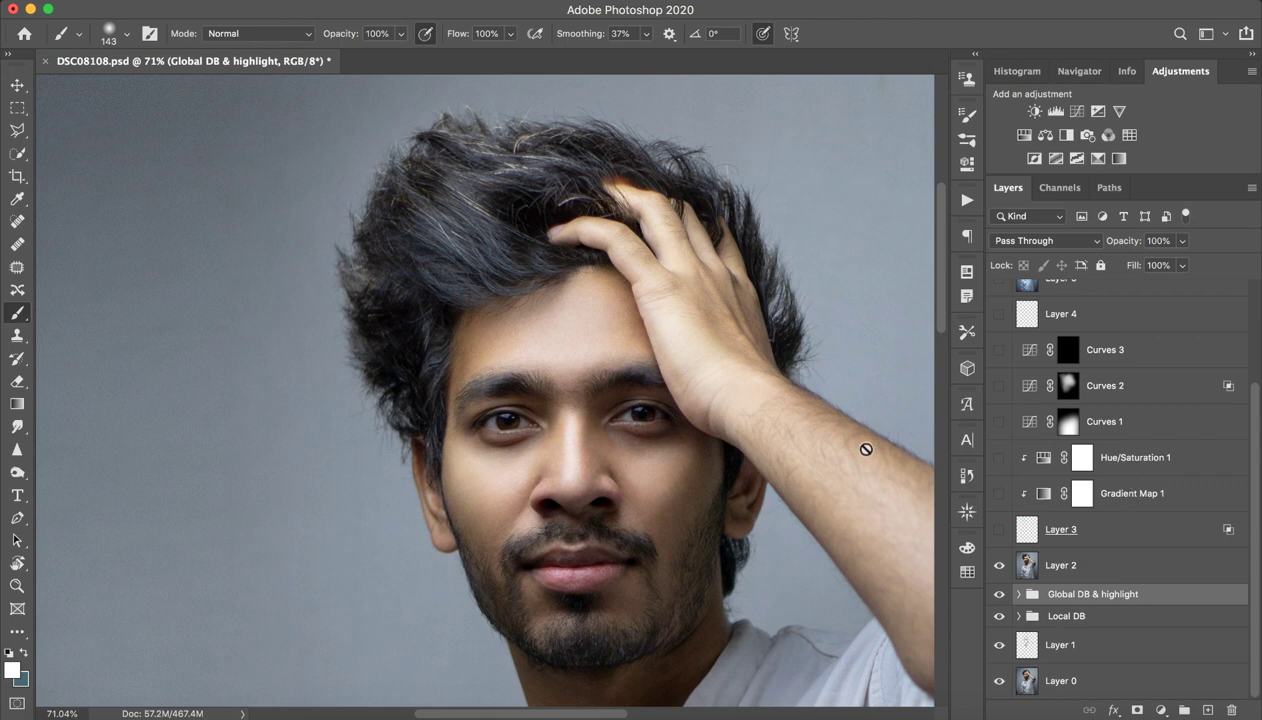
# Step: Select Layer 2, toggle it to compare, and leave it visible while zooming on the hair
pyautogui.click(1036, 570)
pyautogui.press('z')
pyautogui.scroll(-2, 586, 414)
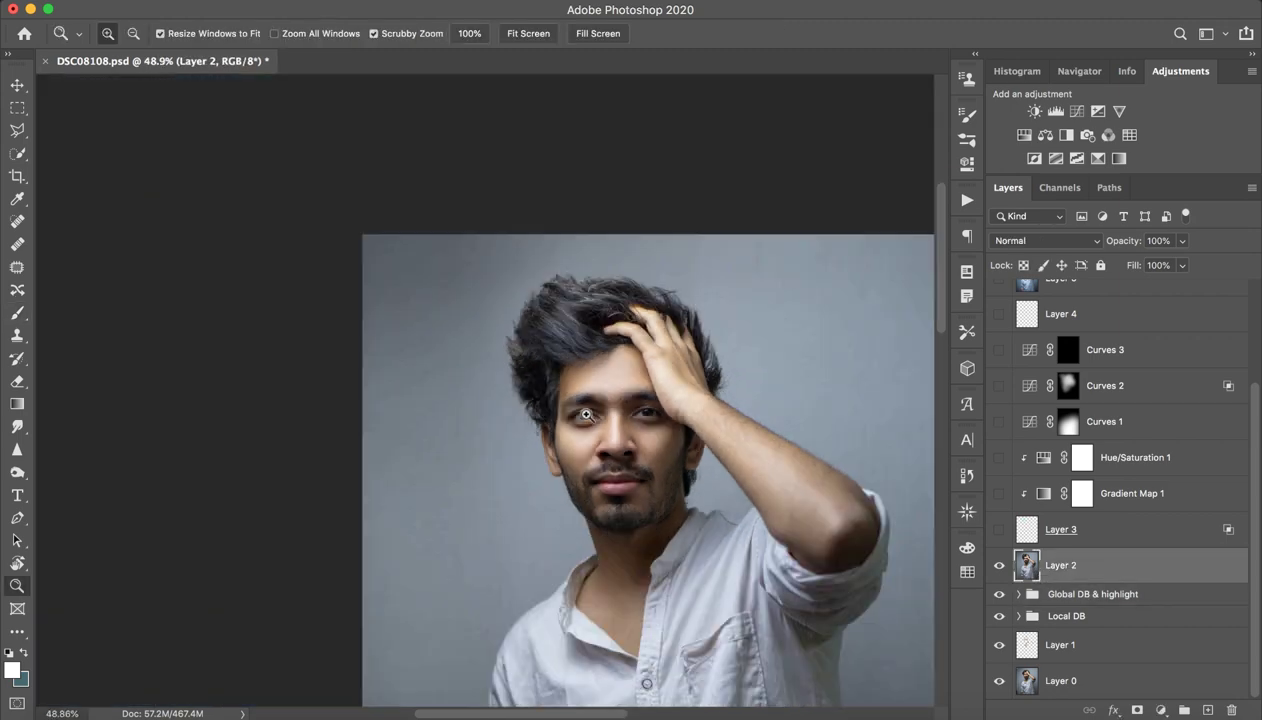
pyautogui.scroll(-2, 586, 414)
pyautogui.press('b')
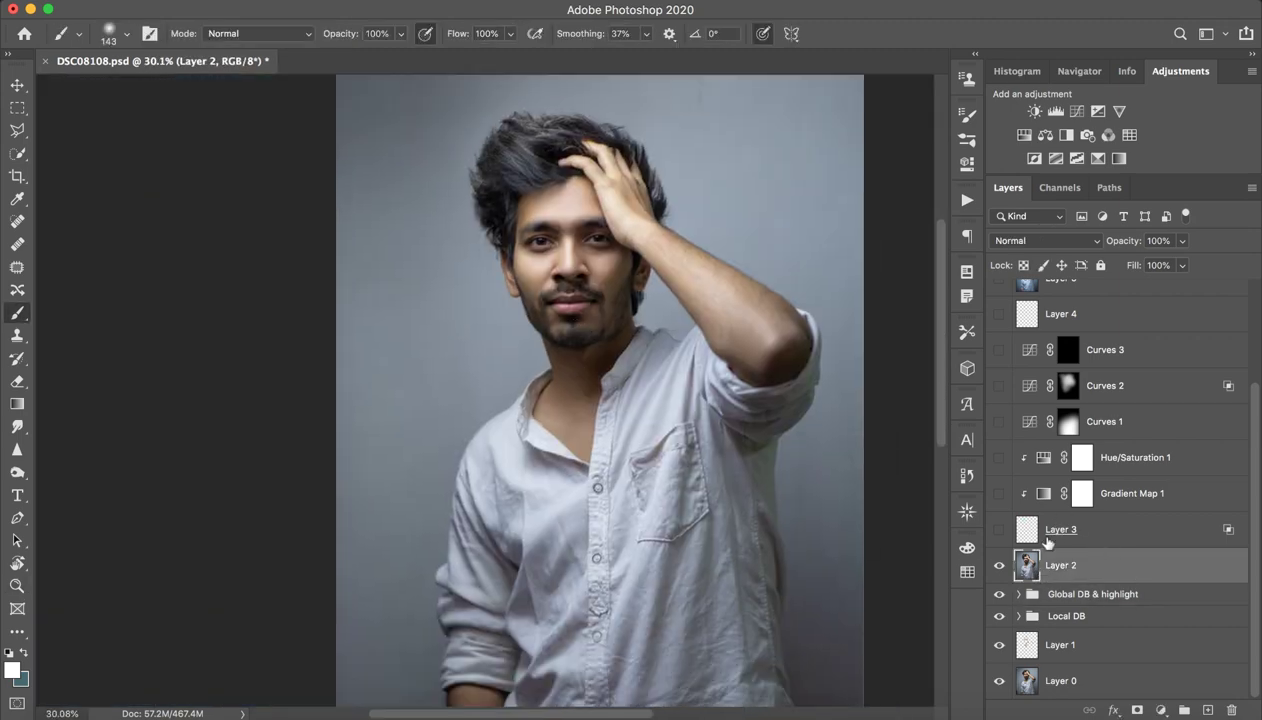
pyautogui.click(998, 565)
pyautogui.click(998, 565)
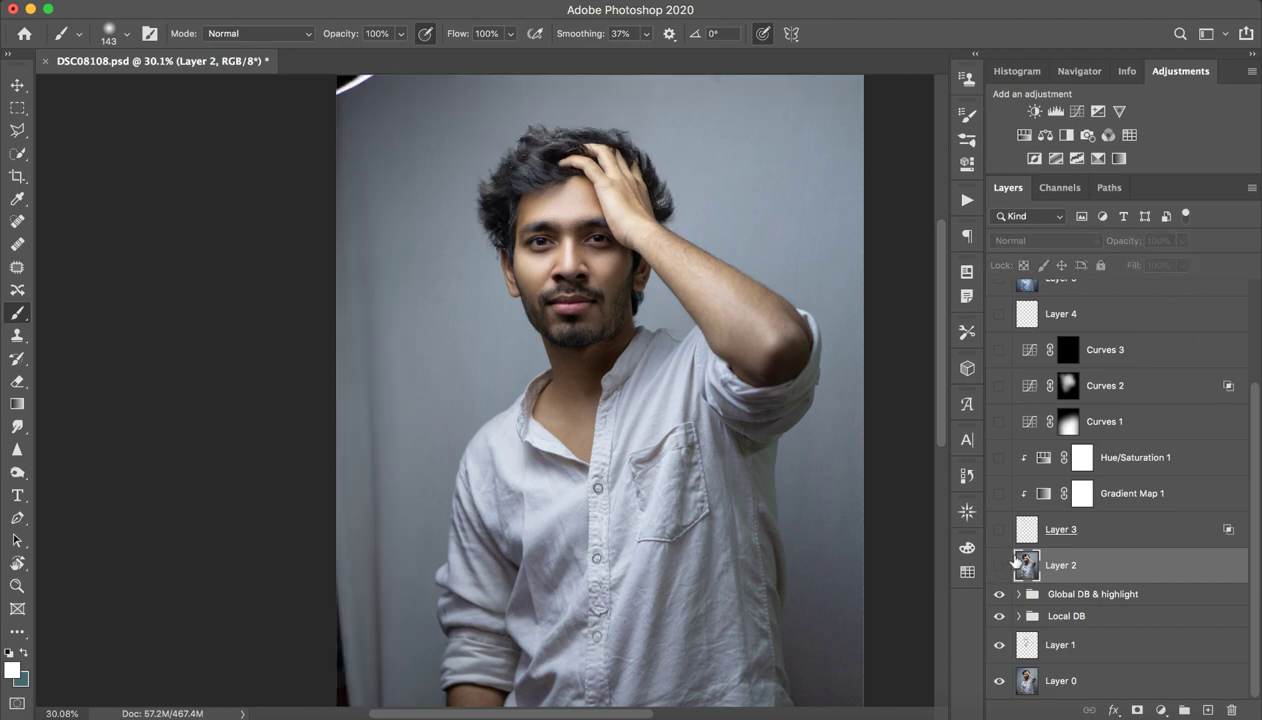
pyautogui.click(1004, 565)
pyautogui.click(1004, 565)
pyautogui.click(1003, 566)
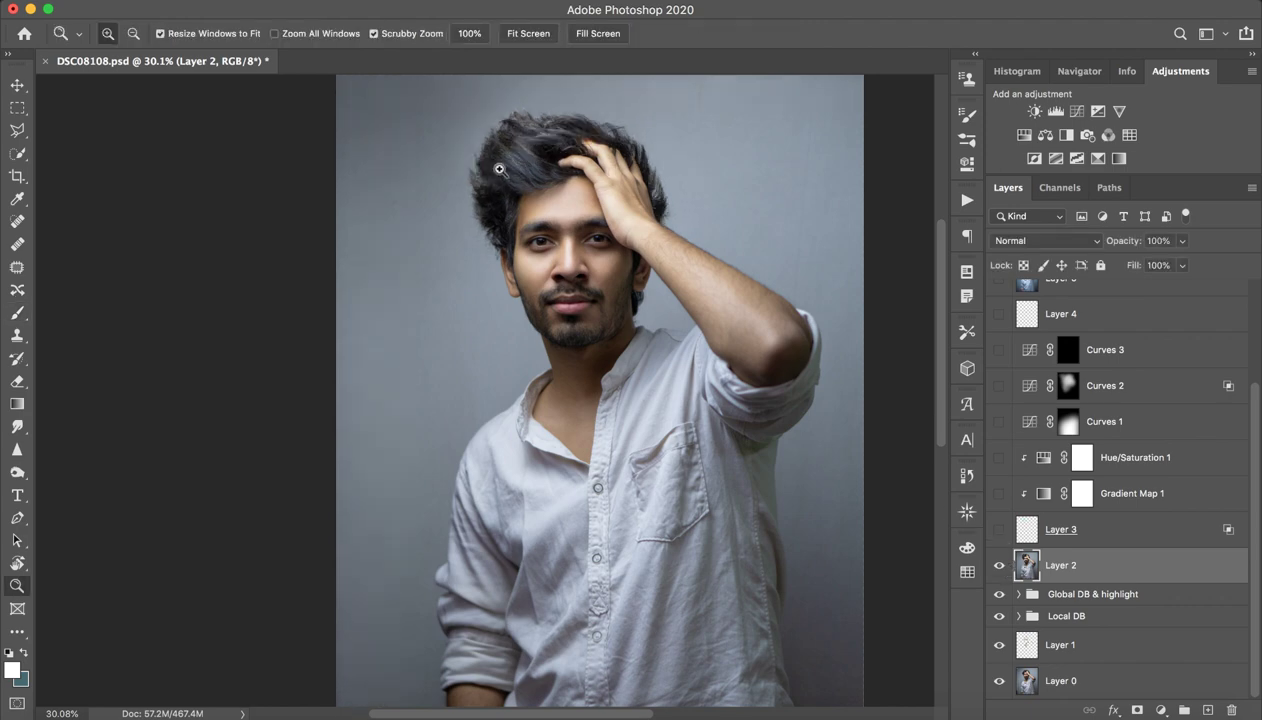
pyautogui.moveTo(495, 168)
pyautogui.mouseDown()
pyautogui.moveTo(589, 174)
pyautogui.moveTo(561, 186)
pyautogui.moveTo(627, 150)
pyautogui.moveTo(493, 284)
pyautogui.moveTo(568, 328)
pyautogui.moveTo(447, 358)
pyautogui.moveTo(475, 358)
pyautogui.mouseUp()
pyautogui.press('z')
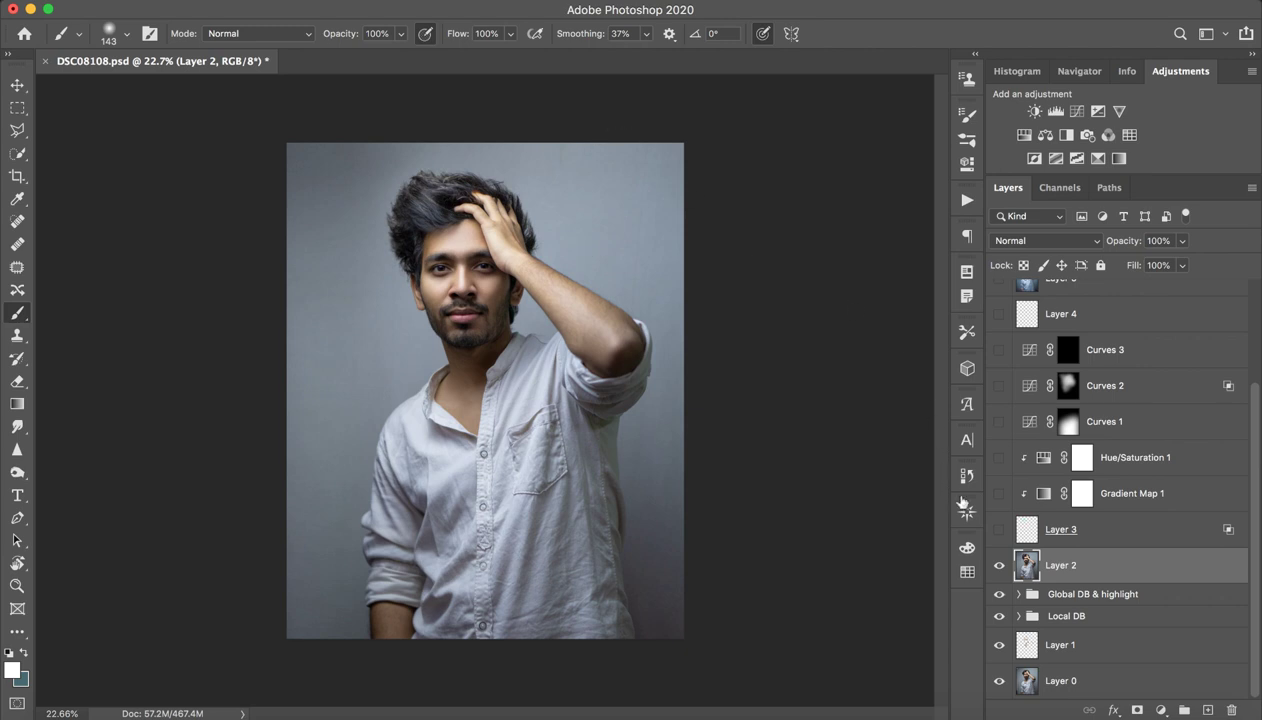
# Step: Show Layer 3's teal hair, then add a new Layer 7 and move it below Layer 3
pyautogui.click(1080, 505)
pyautogui.click(1044, 533)
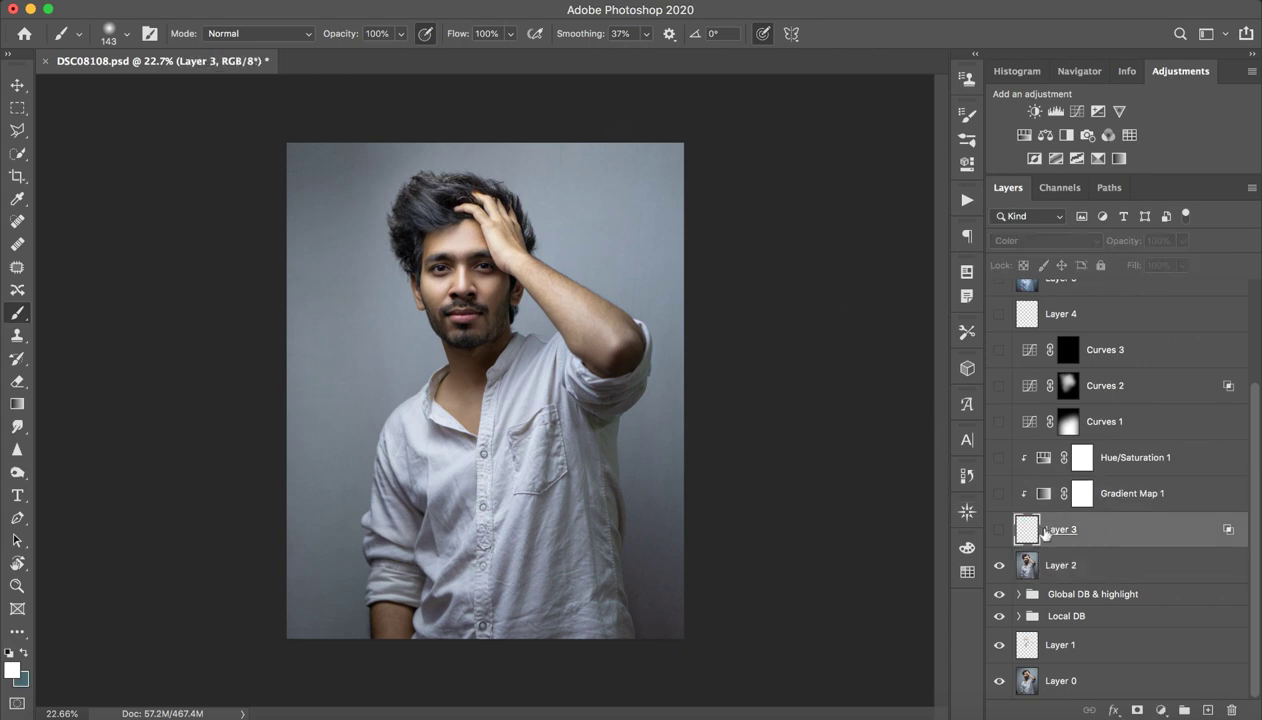
pyautogui.click(998, 529)
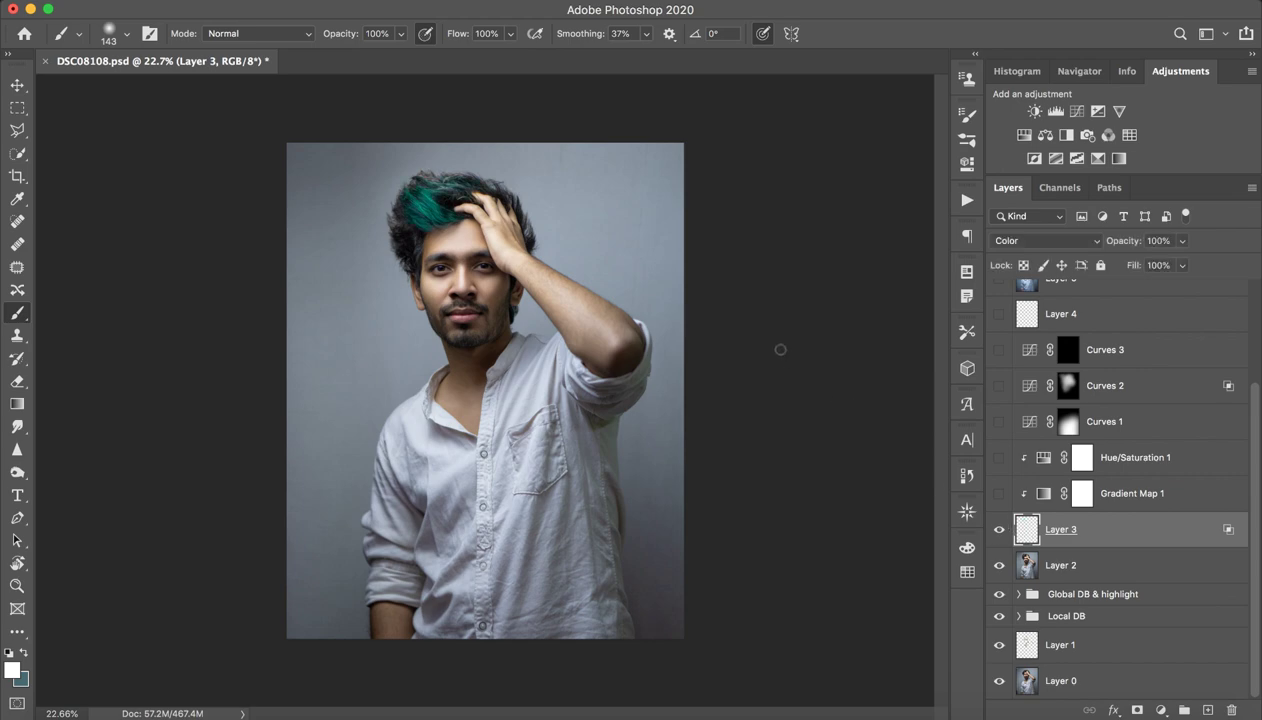
pyautogui.press('z')
pyautogui.moveTo(432, 194); pyautogui.dragTo(757, 372)
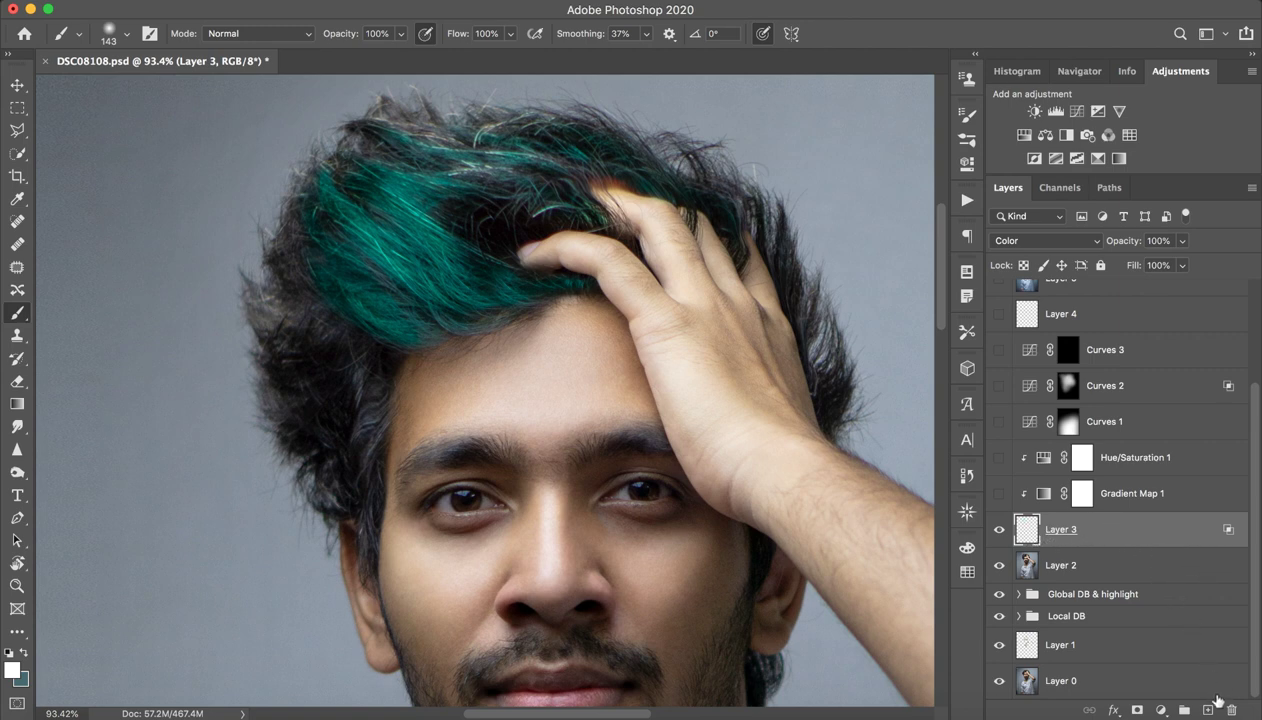
pyautogui.click(1207, 709)
pyautogui.moveTo(1107, 541); pyautogui.dragTo(1123, 589)
# Step: Hide Layer 3, set Layer 7 to Color blend mode, and choose red as foreground colour
pyautogui.click(999, 529)
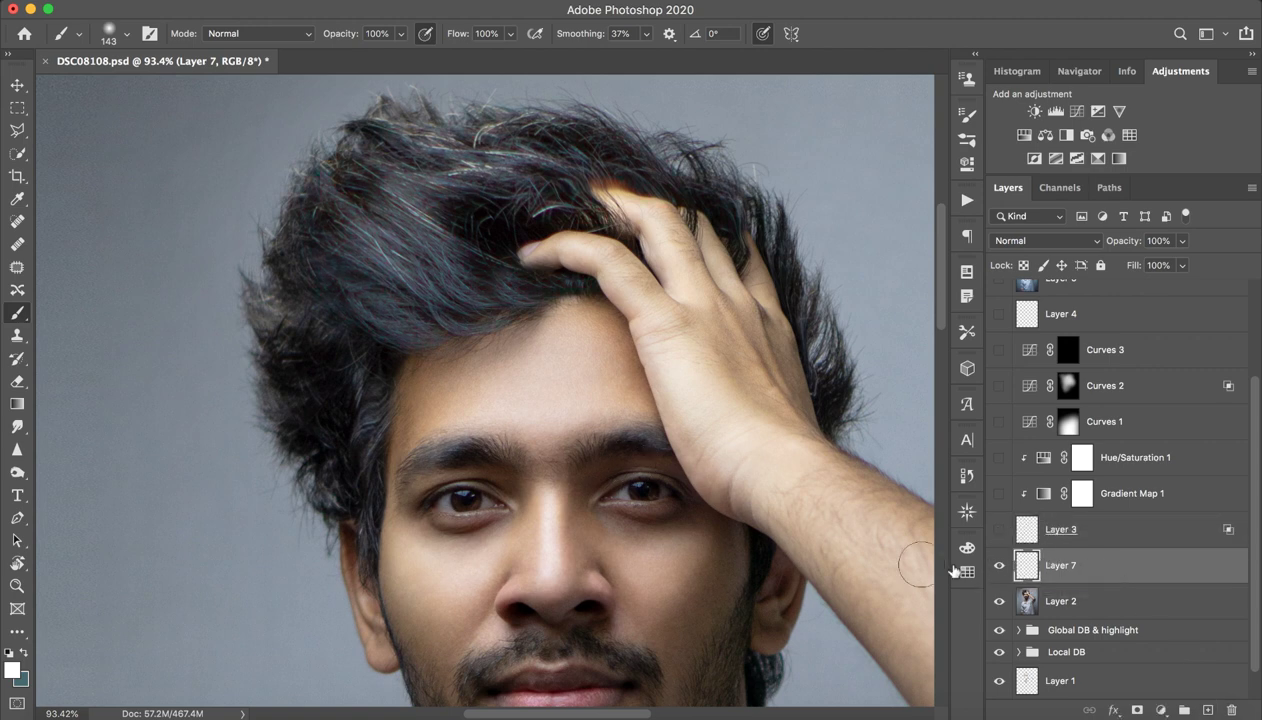
pyautogui.click(1029, 242)
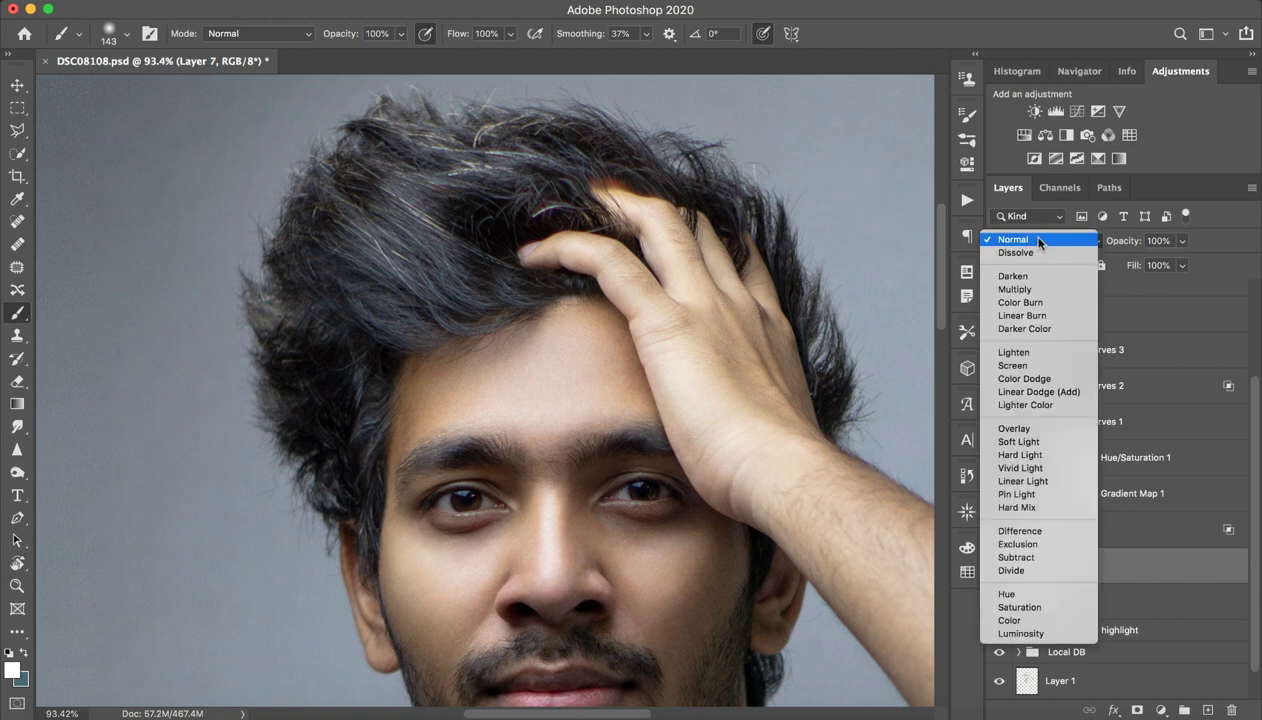
pyautogui.click(1030, 614)
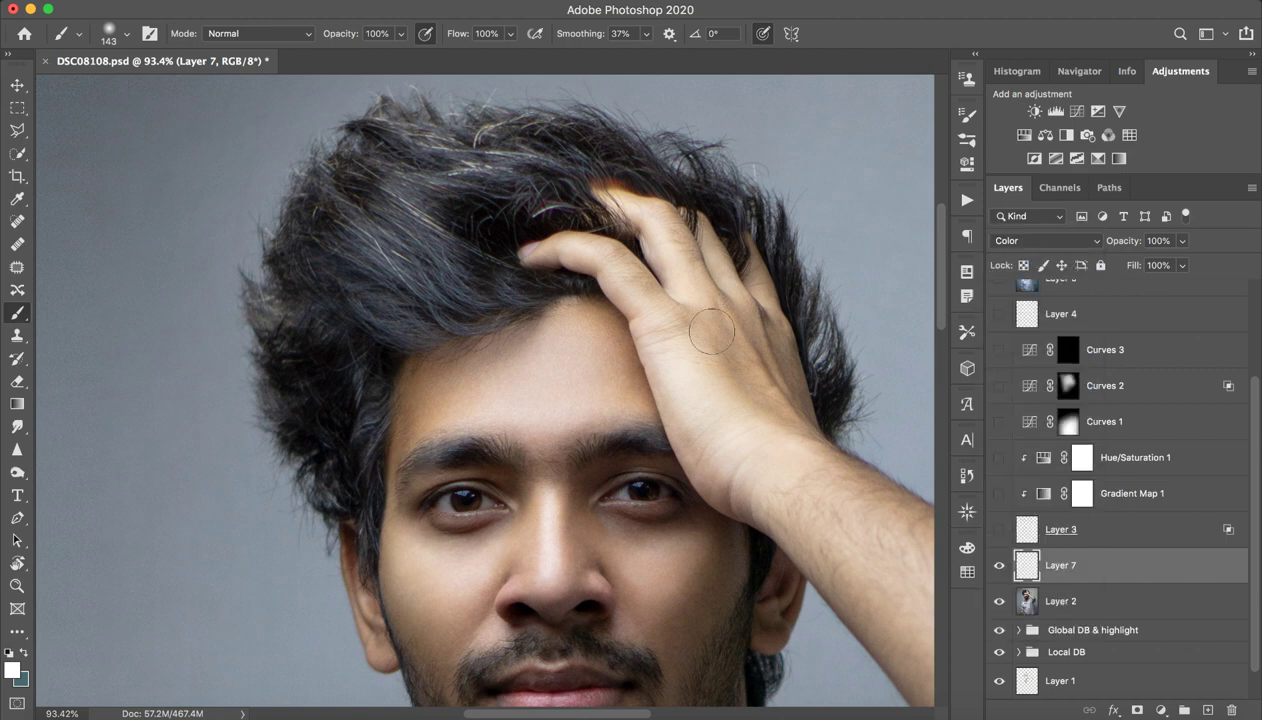
pyautogui.click(11, 671)
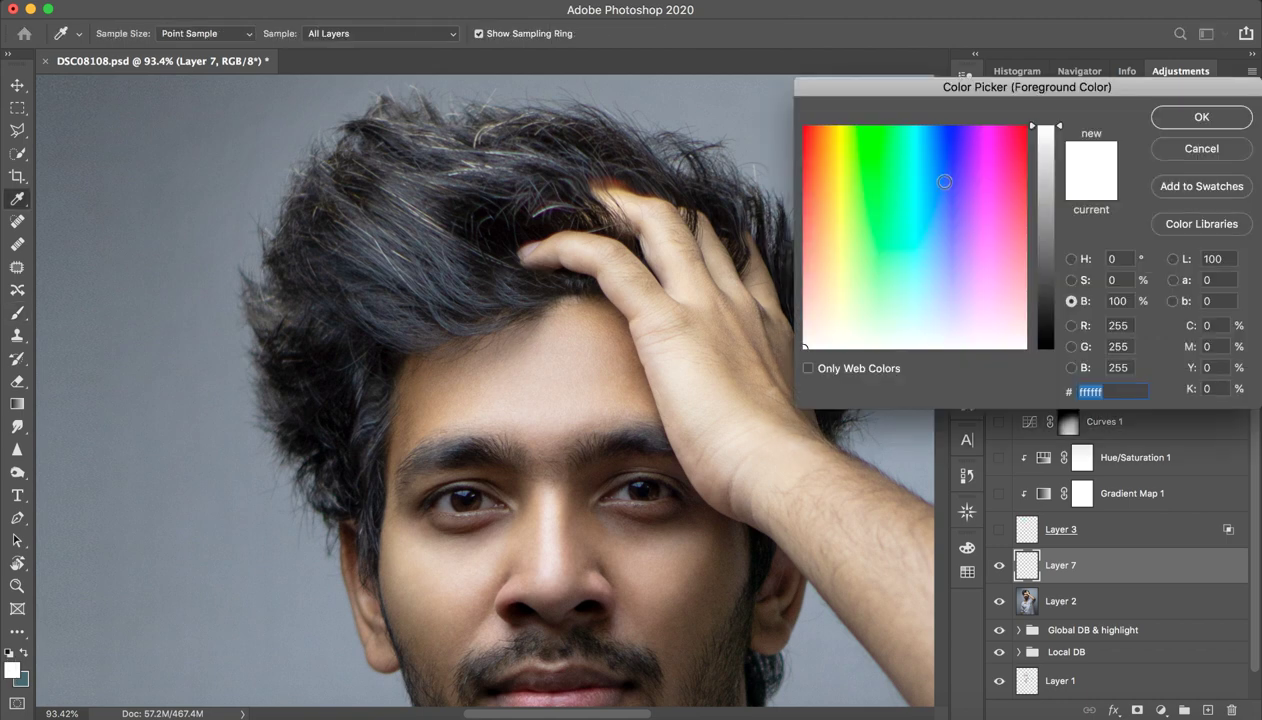
pyautogui.click(1024, 127)
pyautogui.click(1201, 117)
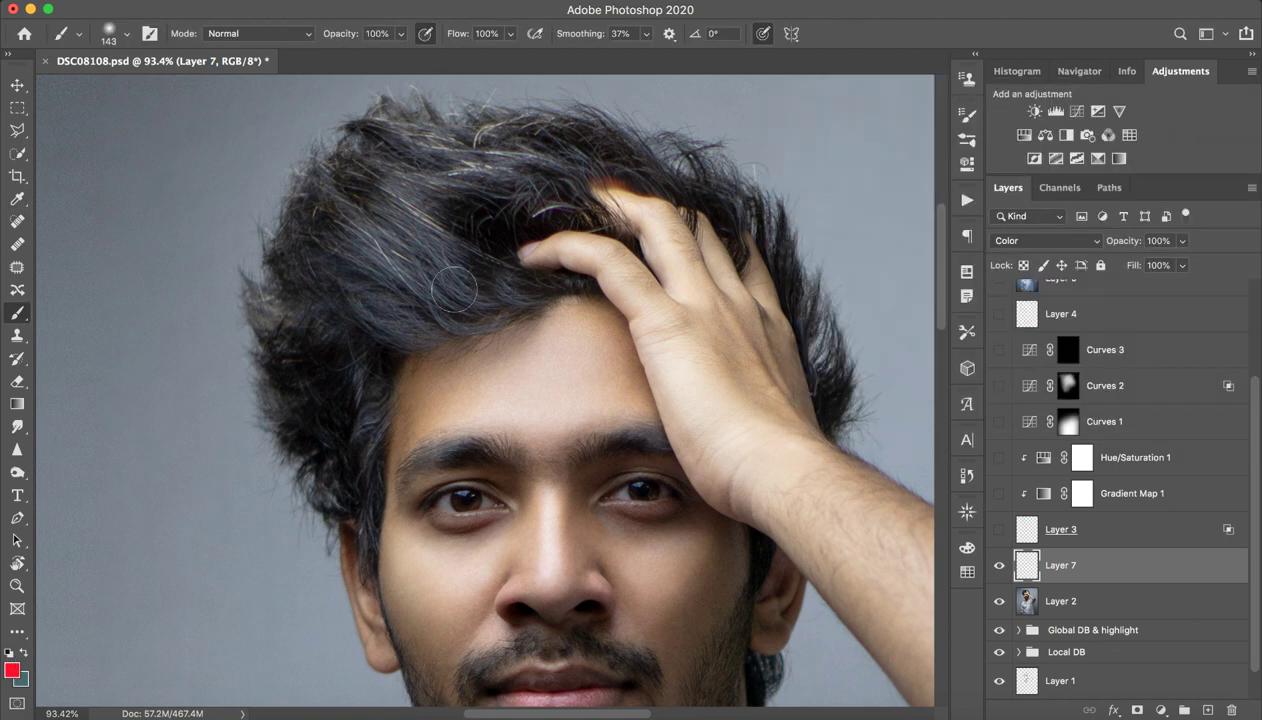
# Step: Brush red over the upper, left and front sections of the hair
pyautogui.moveTo(447, 240)
pyautogui.mouseDown()
pyautogui.moveTo(342, 208)
pyautogui.moveTo(549, 285)
pyautogui.mouseUp()
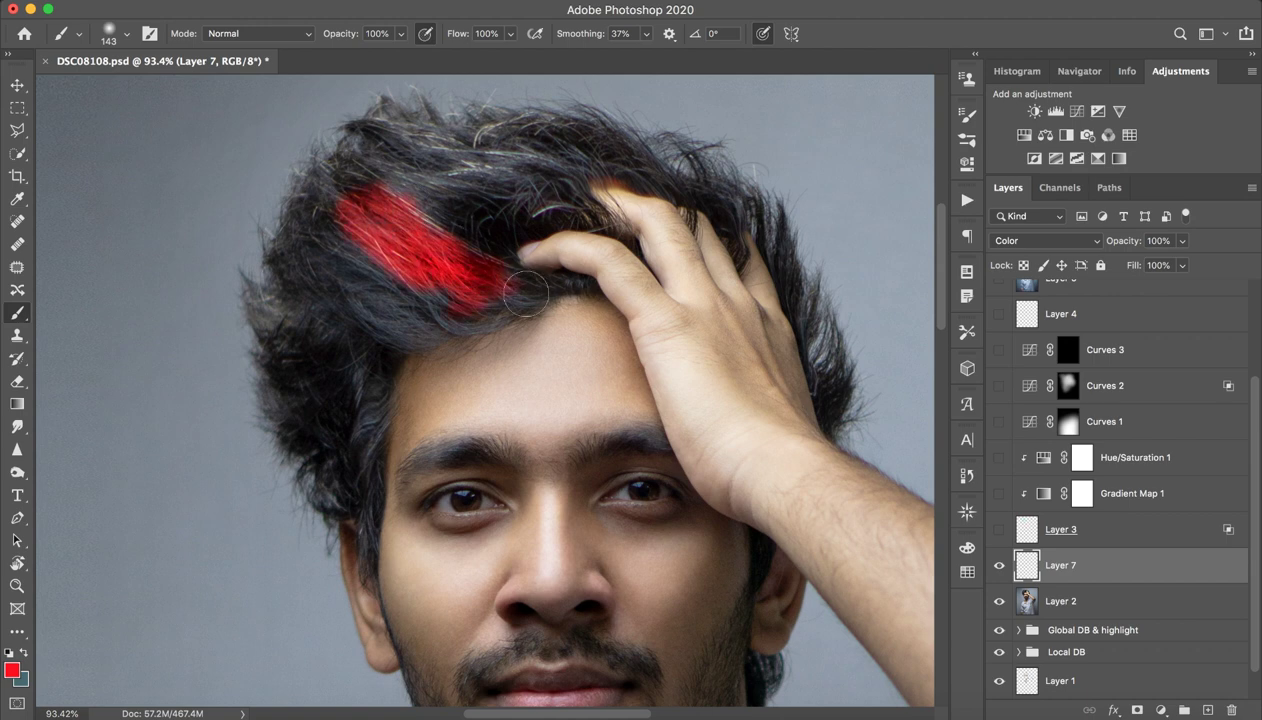
pyautogui.moveTo(405, 150)
pyautogui.mouseDown()
pyautogui.moveTo(503, 185)
pyautogui.moveTo(427, 153)
pyautogui.moveTo(365, 152)
pyautogui.mouseUp()
pyautogui.moveTo(320, 250)
pyautogui.mouseDown()
pyautogui.moveTo(335, 305)
pyautogui.moveTo(445, 325)
pyautogui.moveTo(410, 296)
pyautogui.moveTo(435, 300)
pyautogui.moveTo(440, 222)
pyautogui.moveTo(517, 305)
pyautogui.mouseUp()
pyautogui.moveTo(317, 213)
pyautogui.mouseDown()
pyautogui.moveTo(317, 175)
pyautogui.moveTo(313, 225)
pyautogui.moveTo(293, 255)
pyautogui.moveTo(340, 196)
pyautogui.moveTo(335, 250)
pyautogui.moveTo(460, 312)
pyautogui.mouseUp()
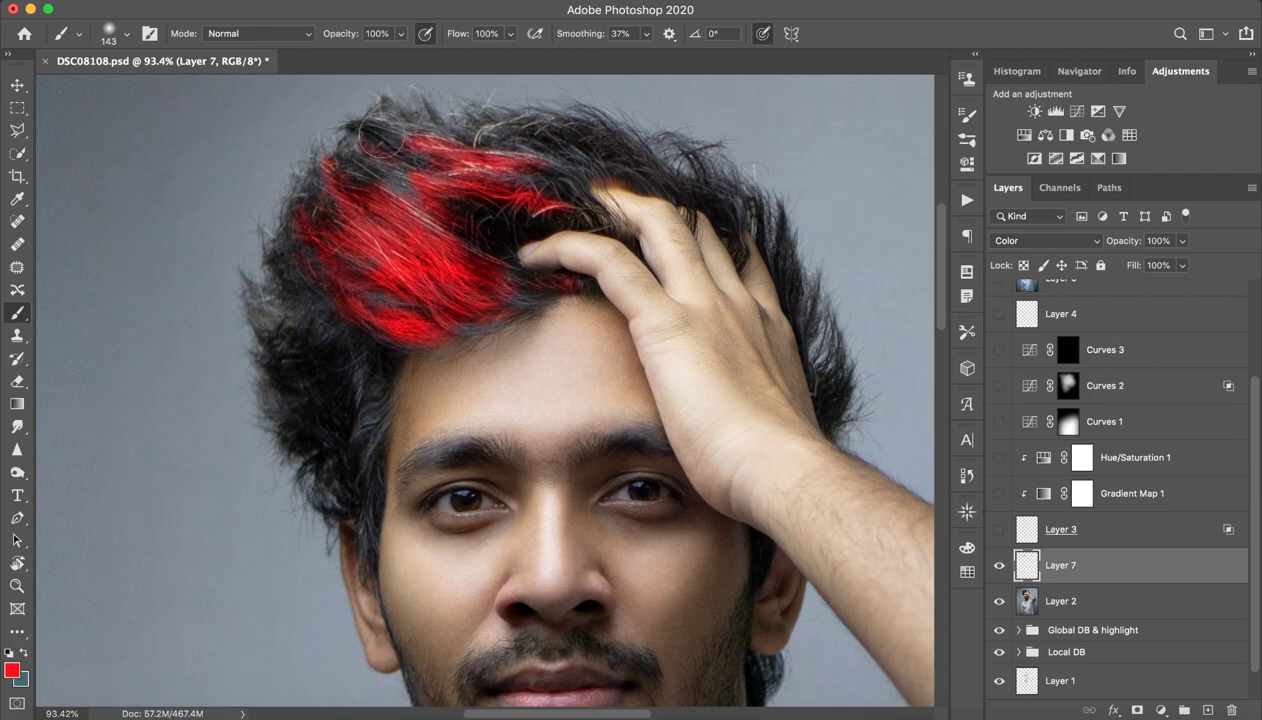
pyautogui.moveTo(376, 134); pyautogui.dragTo(440, 194)
pyautogui.press('z')
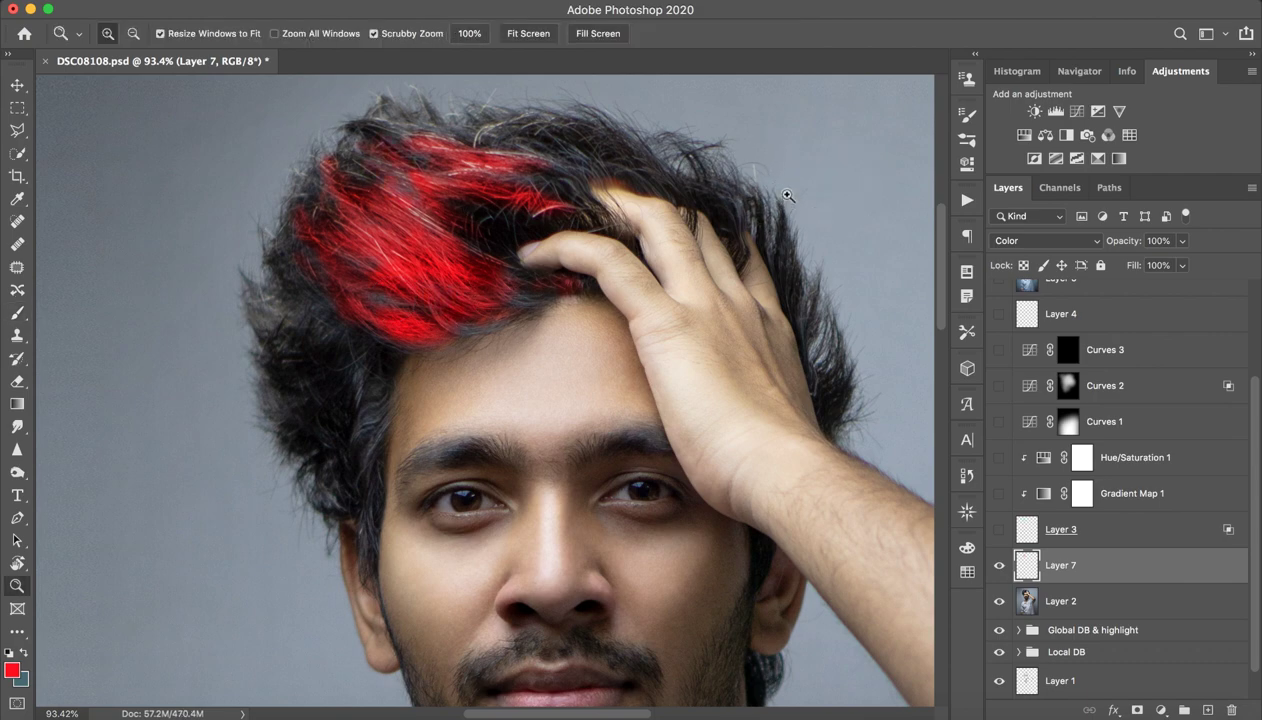
pyautogui.moveTo(783, 197)
pyautogui.mouseDown()
pyautogui.moveTo(684, 214)
pyautogui.moveTo(850, 261)
pyautogui.mouseUp()
pyautogui.press('b')
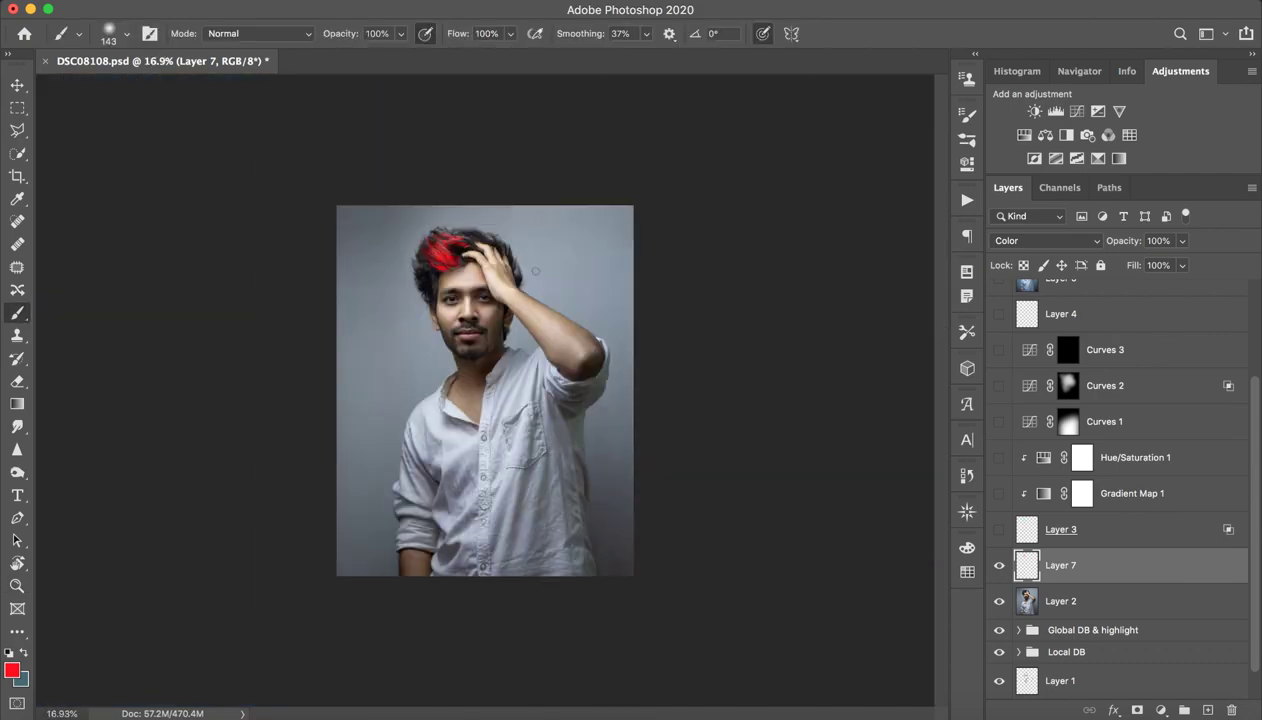
pyautogui.press('z')
pyautogui.moveTo(430, 255); pyautogui.dragTo(470, 252)
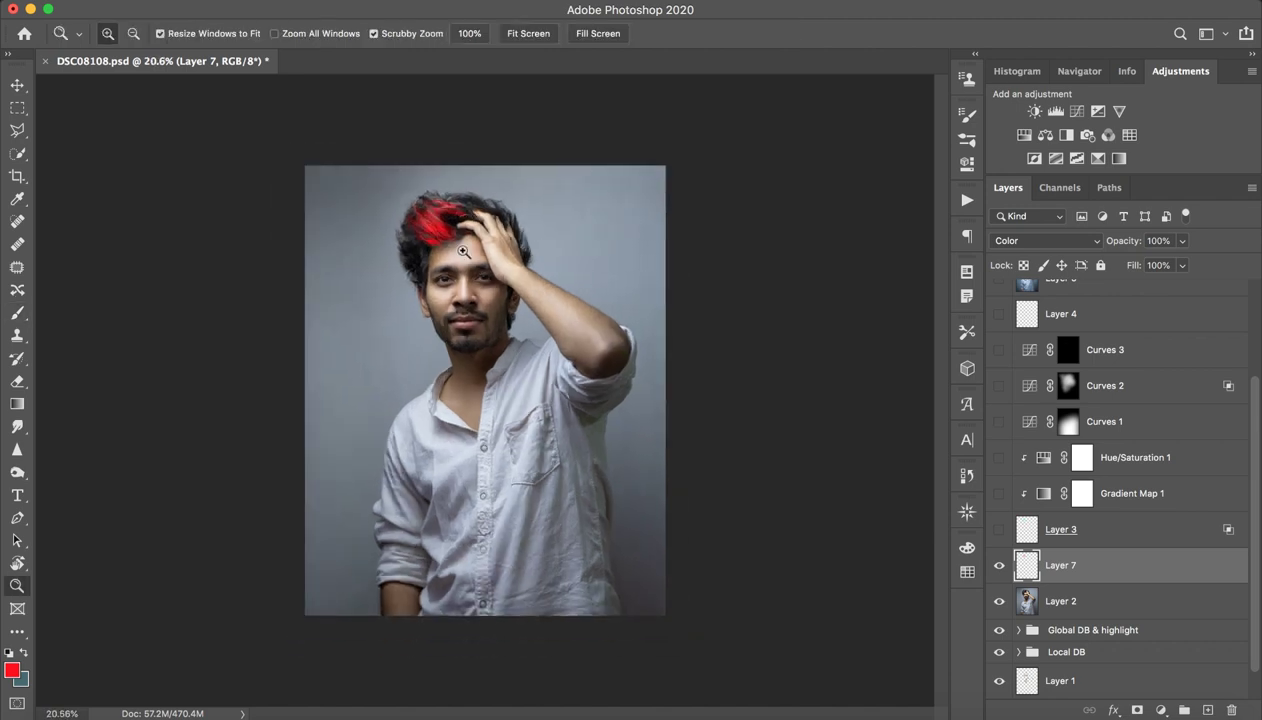
pyautogui.press('b')
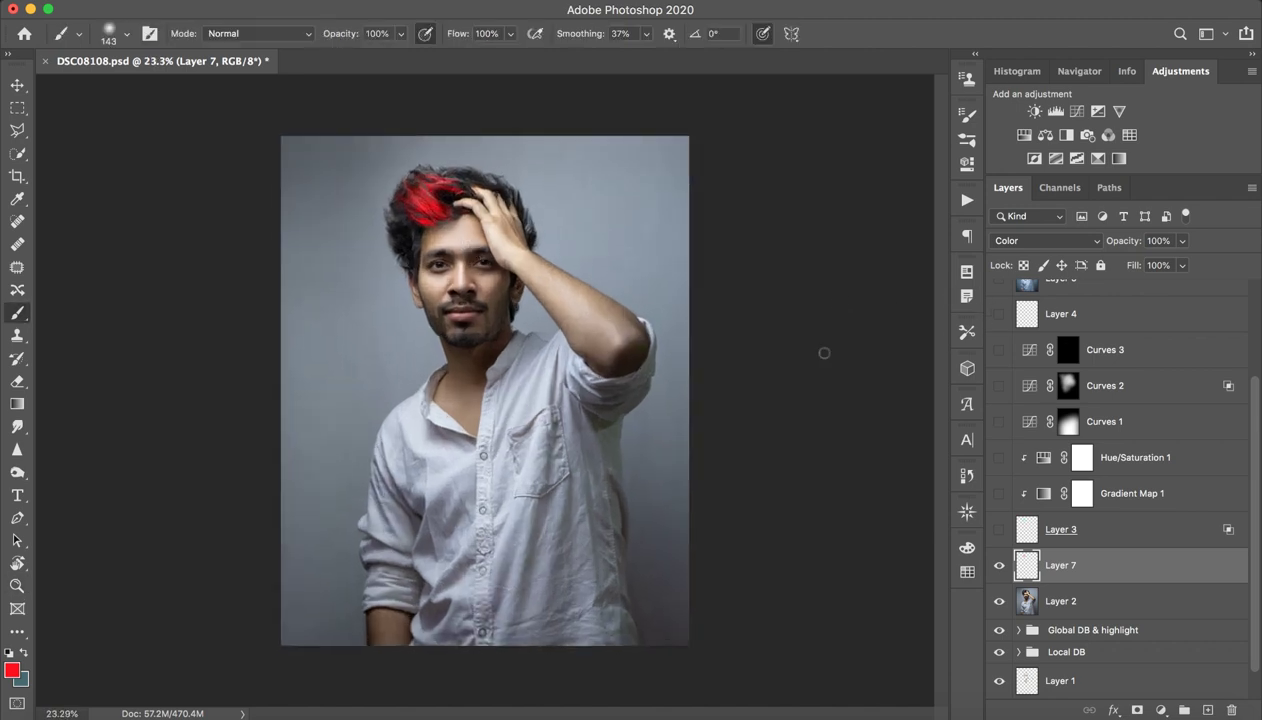
# Step: Split Layer 7's Underlying Layer Blend If slider to 0/41, then compare the red hair on and off
pyautogui.doubleClick(1212, 573)
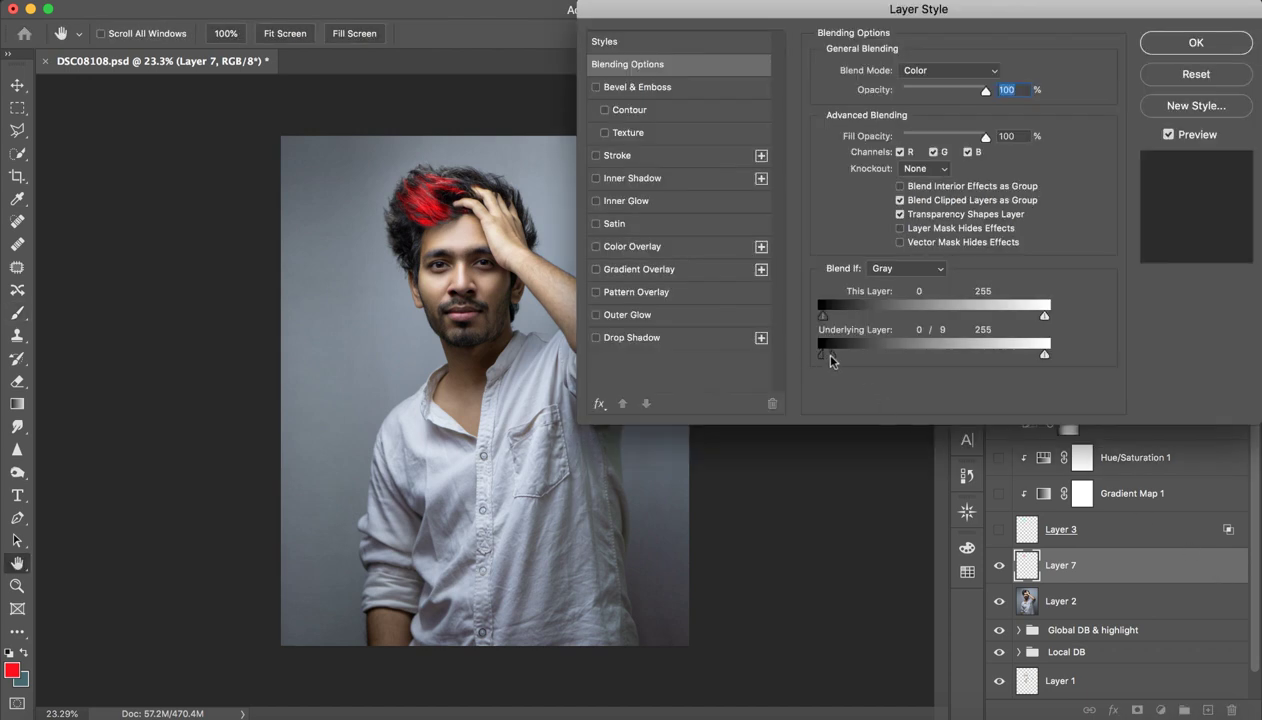
pyautogui.keyDown('alt'); pyautogui.moveTo(824, 356); pyautogui.dragTo(953, 371); pyautogui.keyUp('alt')
pyautogui.click(1178, 45)
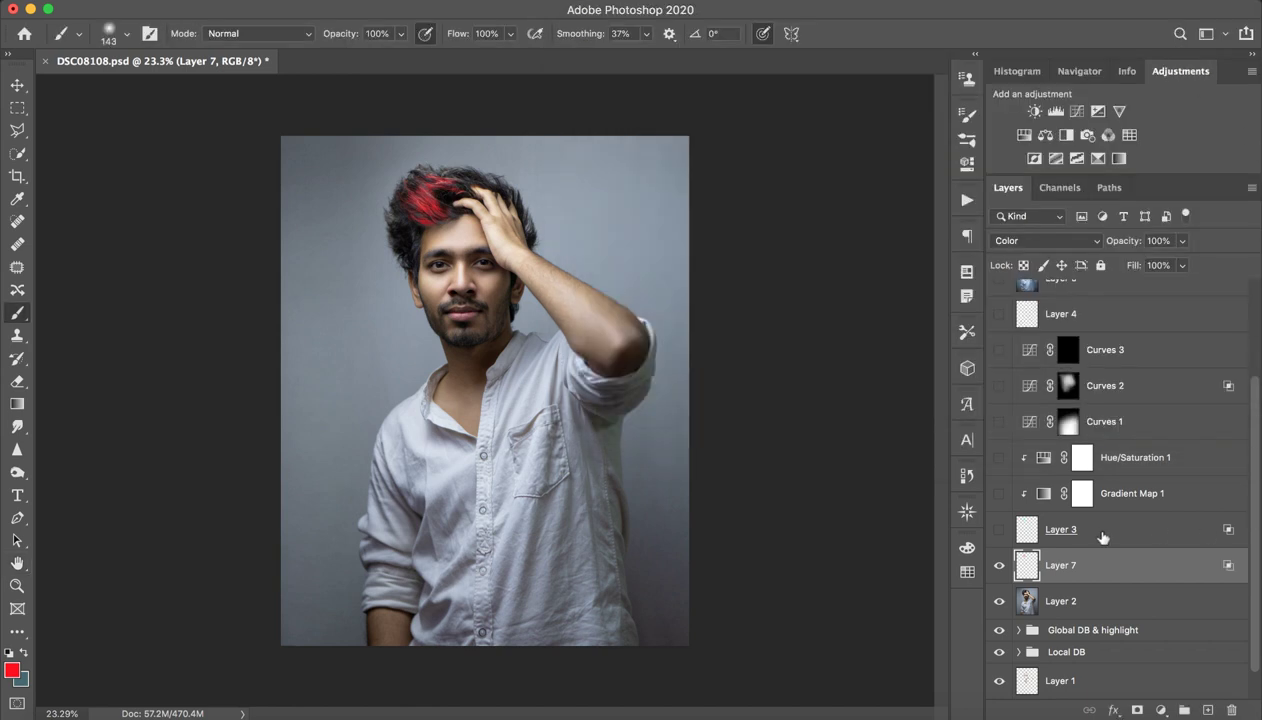
pyautogui.click(995, 570)
pyautogui.click(998, 575)
pyautogui.click(1000, 575)
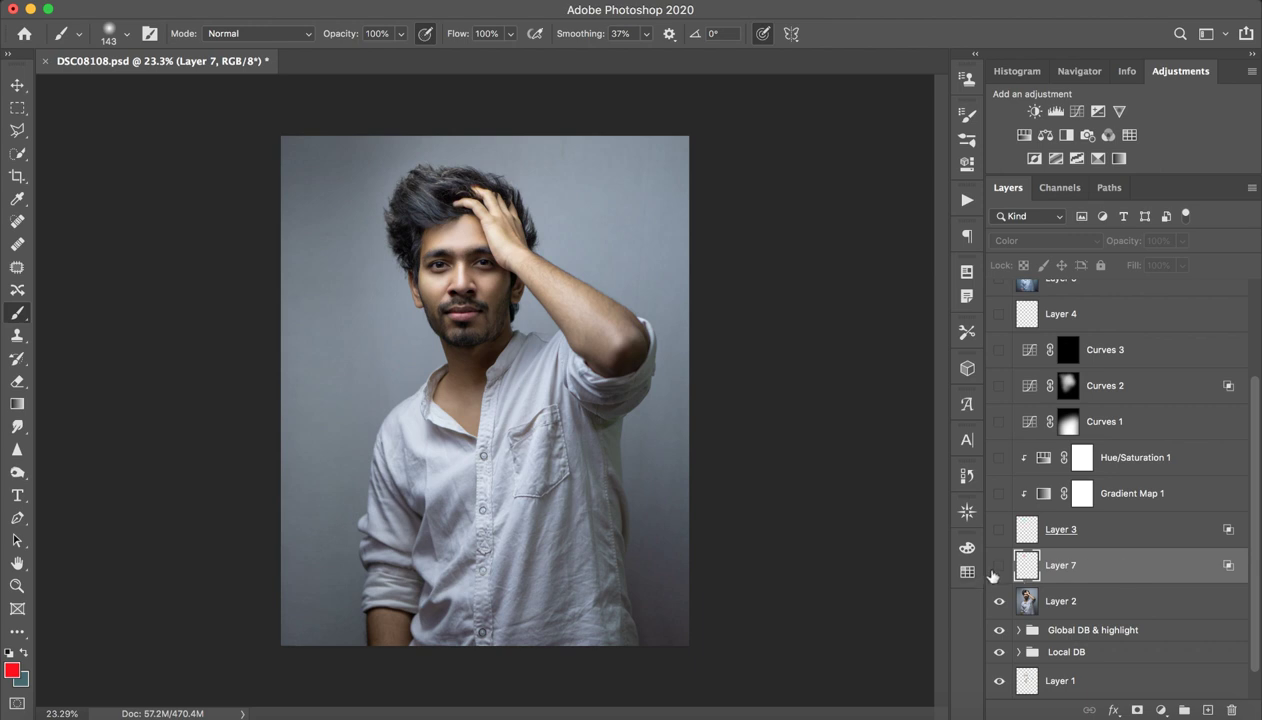
pyautogui.click(998, 566)
# Step: Delete Layer 7, show Layer 3's teal hair, and preview Gradient Map 1 before hiding it
pyautogui.press('Delete')
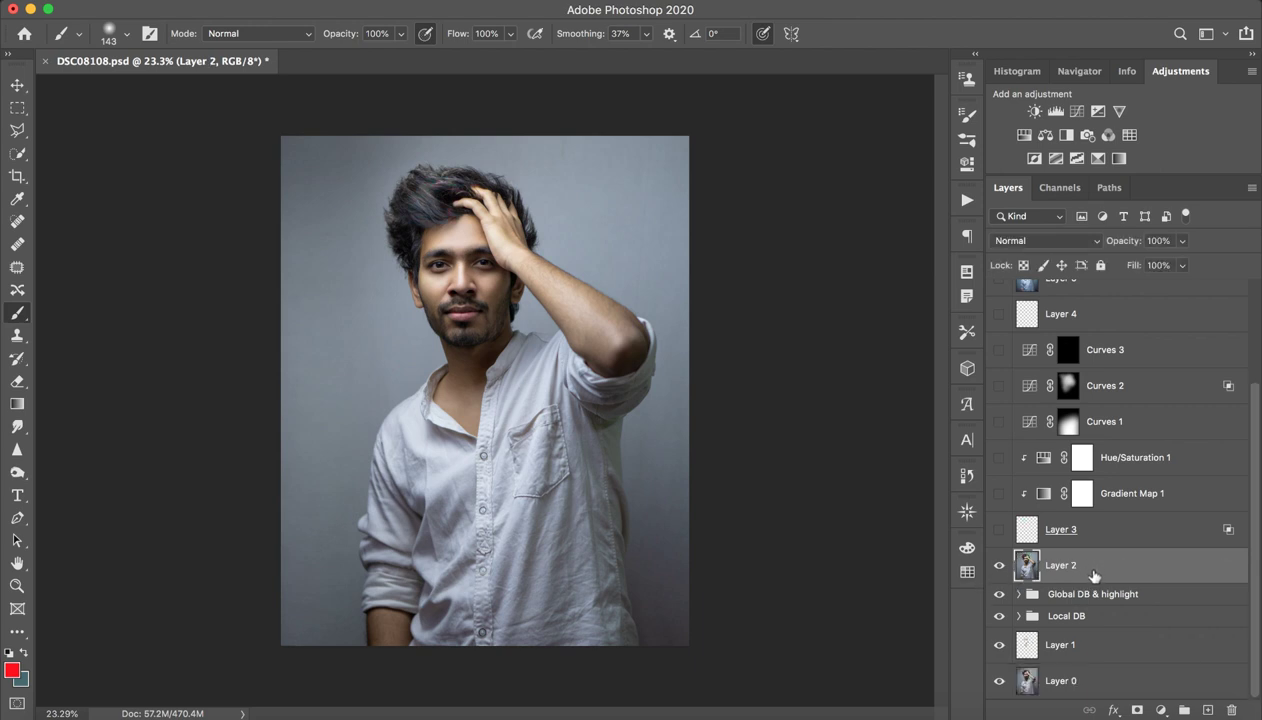
pyautogui.click(997, 532)
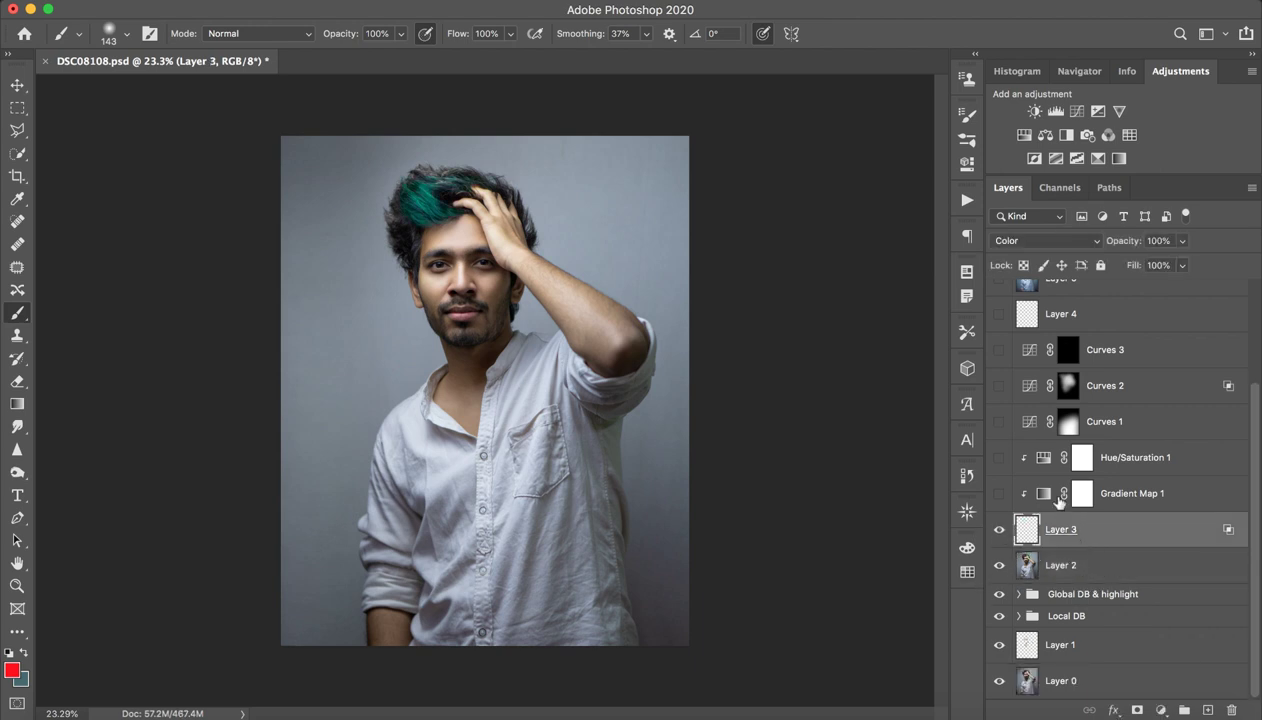
pyautogui.click(999, 494)
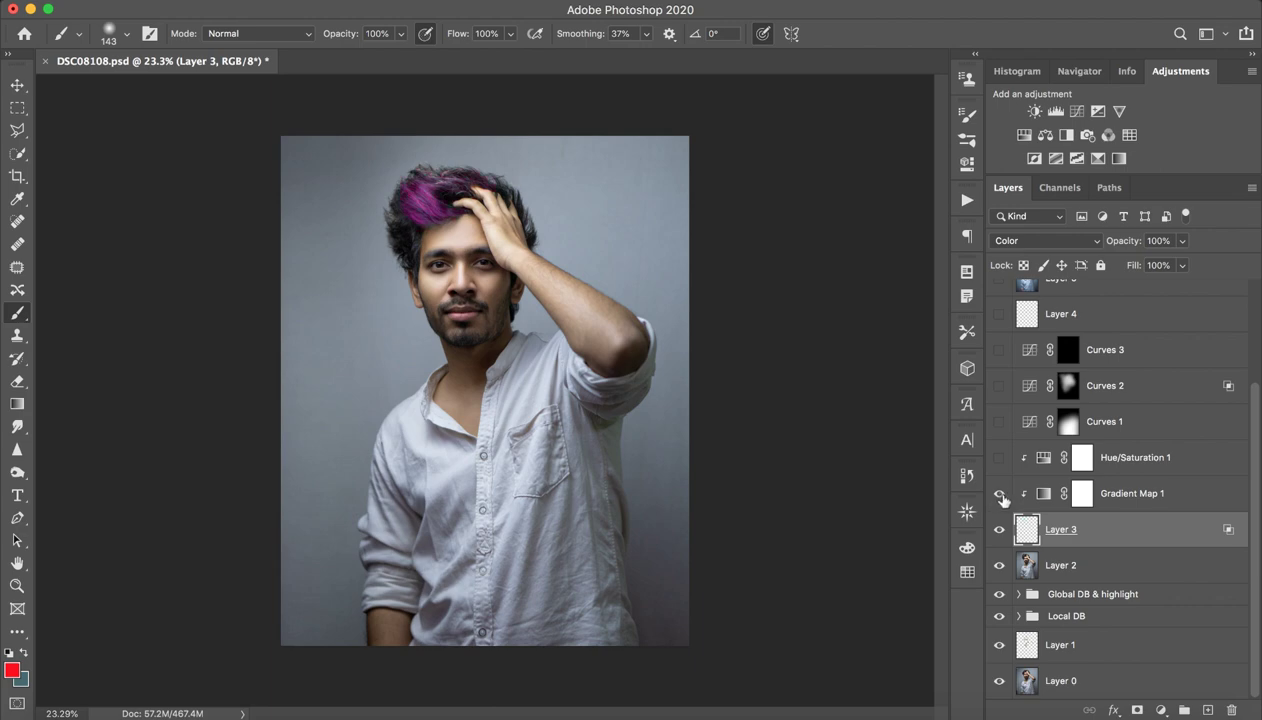
pyautogui.moveTo(425, 213); pyautogui.dragTo(480, 213)
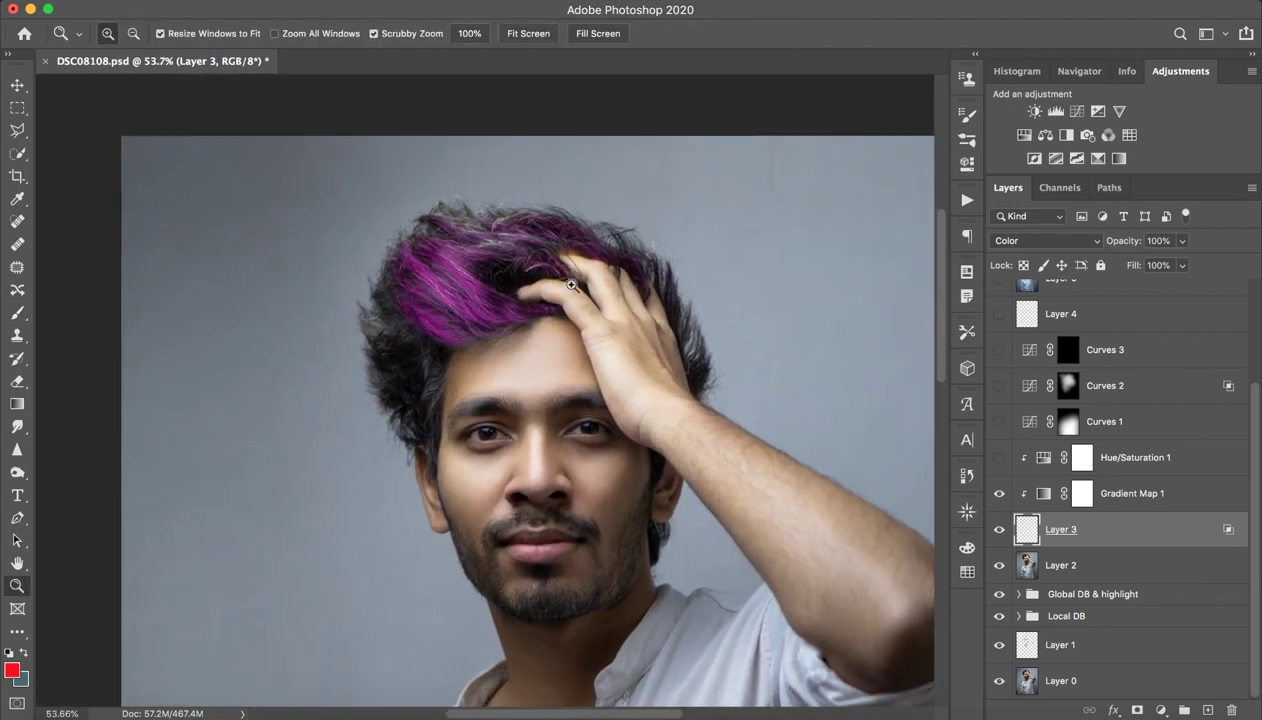
pyautogui.moveTo(531, 291); pyautogui.dragTo(470, 291)
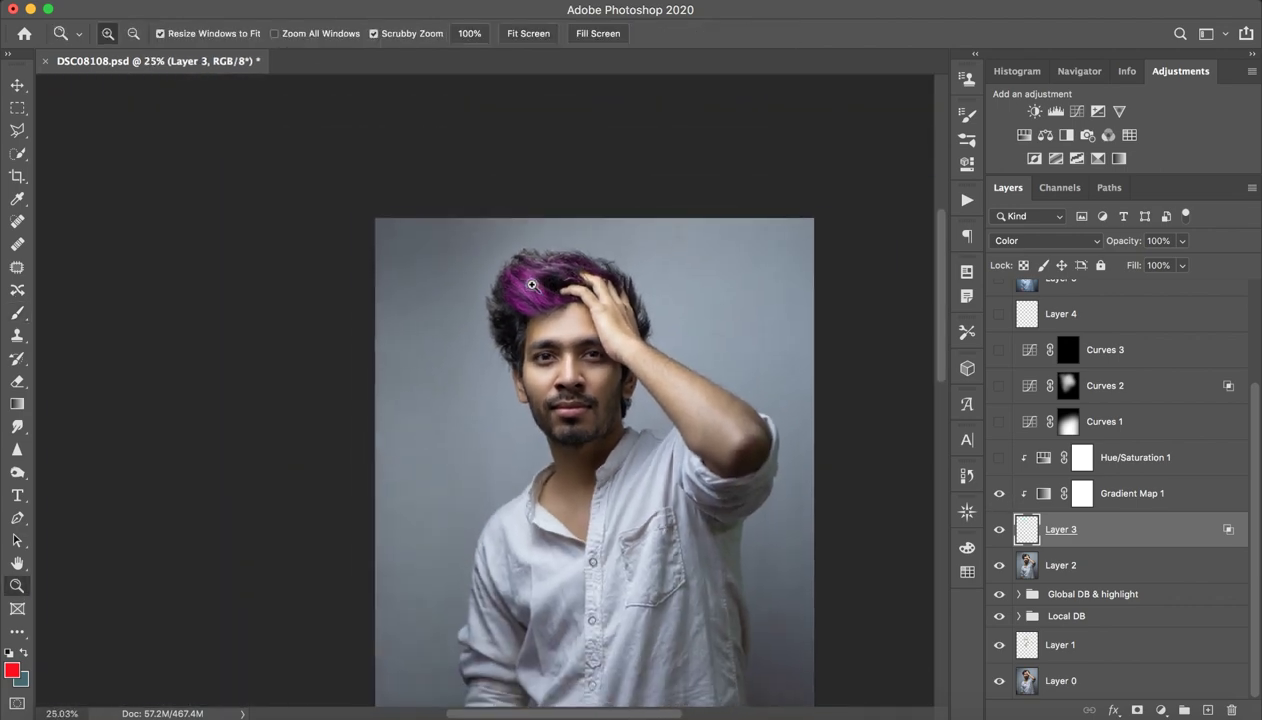
pyautogui.click(999, 494)
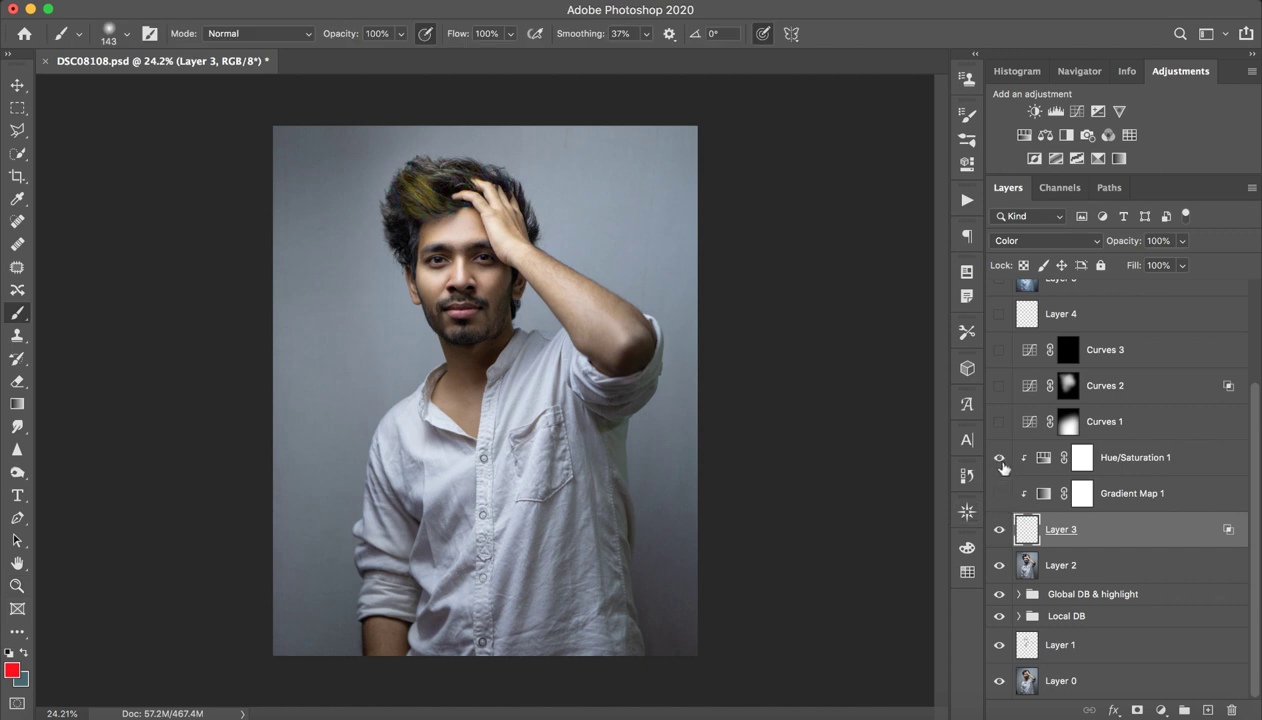
# Step: Shift the Hue slider of Hue/Saturation 1, then hide that adjustment
pyautogui.click(1160, 460)
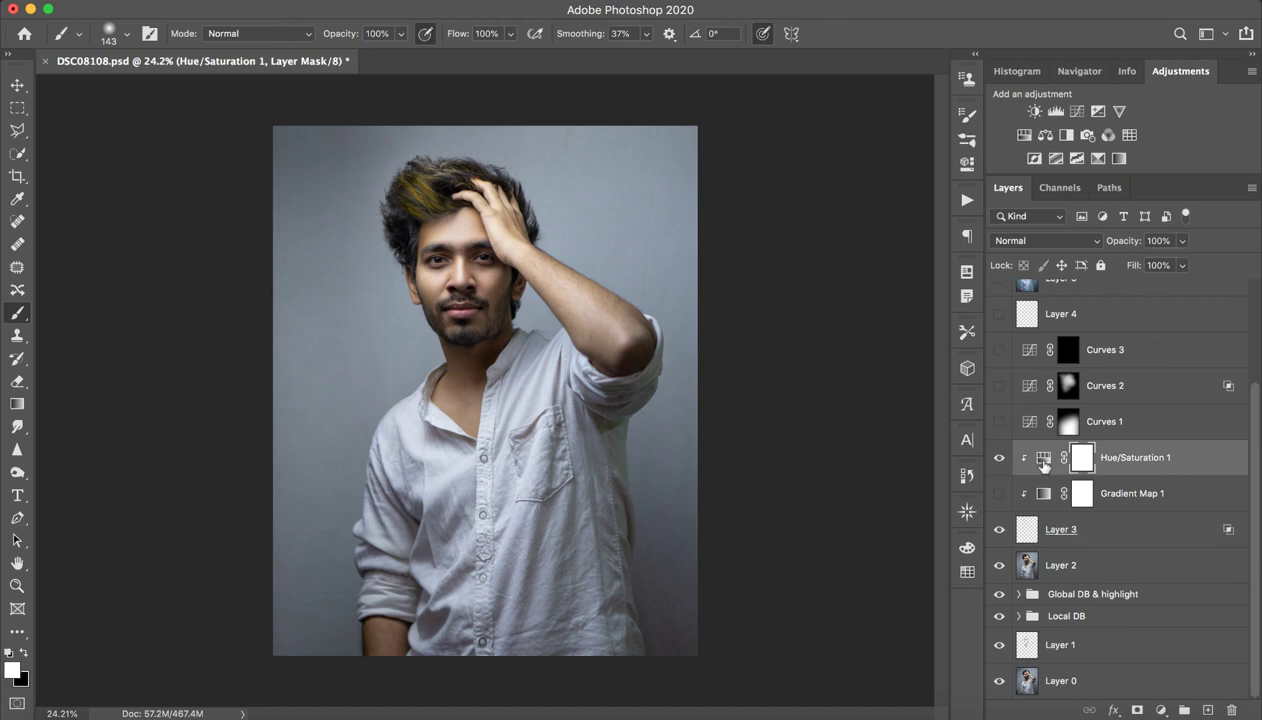
pyautogui.doubleClick(1040, 457)
pyautogui.moveTo(775, 231)
pyautogui.mouseDown()
pyautogui.moveTo(904, 233)
pyautogui.moveTo(760, 234)
pyautogui.moveTo(905, 243)
pyautogui.moveTo(809, 232)
pyautogui.moveTo(921, 232)
pyautogui.mouseUp()
pyautogui.click(916, 109)
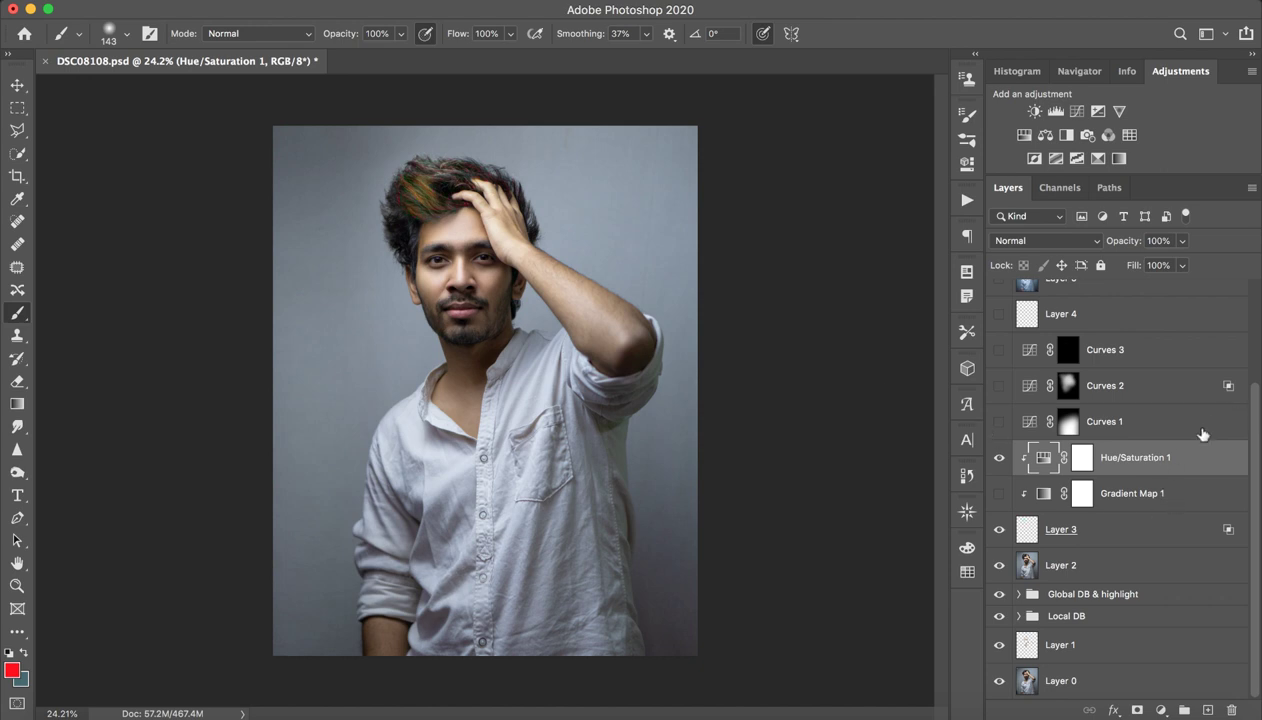
pyautogui.click(998, 457)
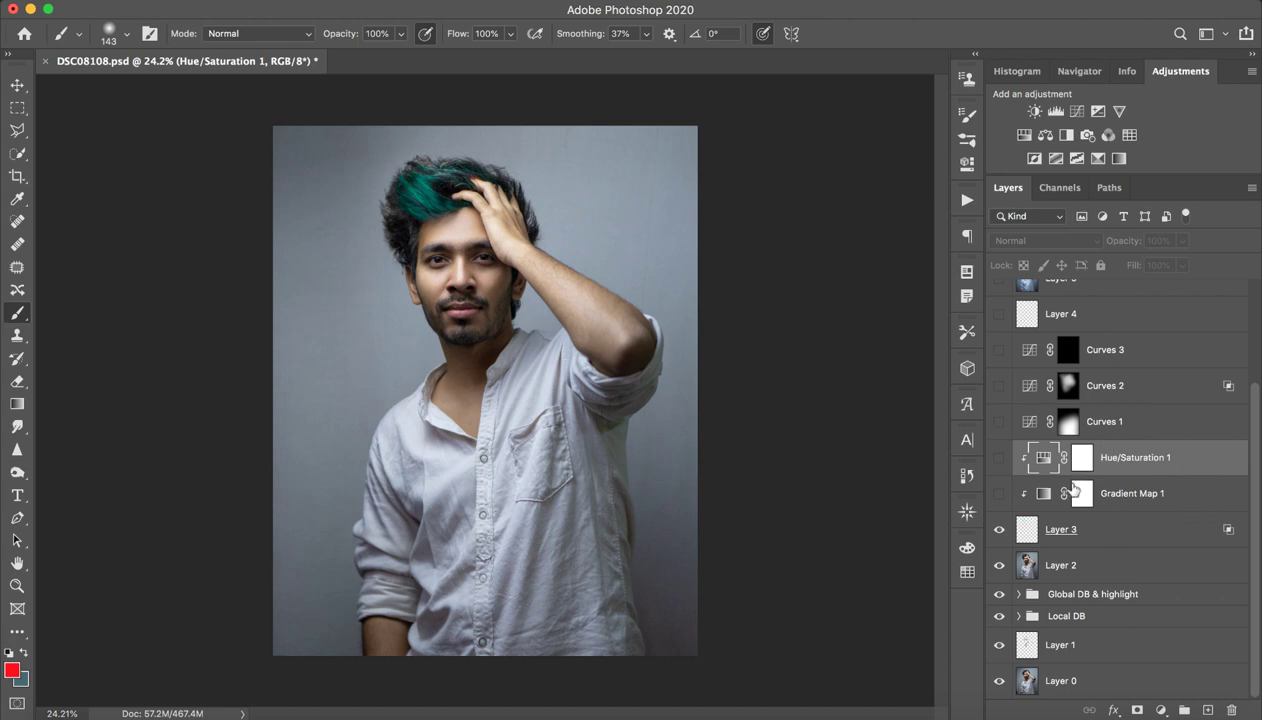
pyautogui.scroll(1, 1083, 487)
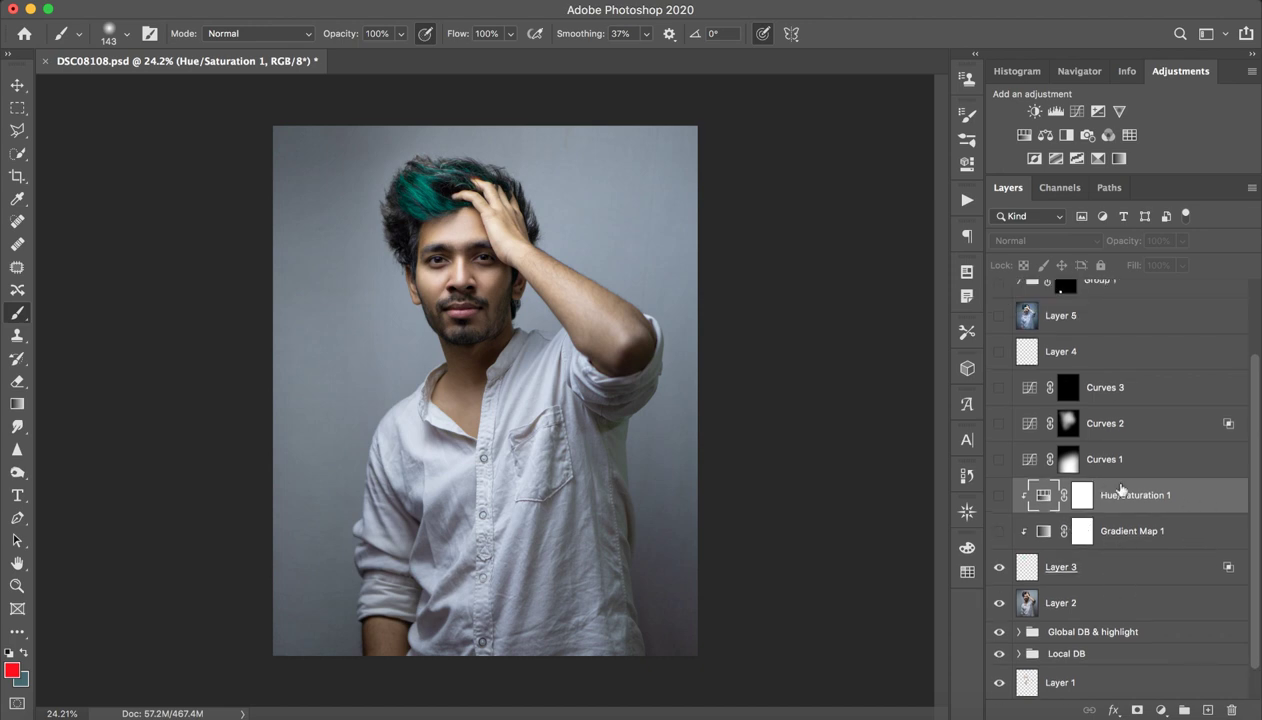
pyautogui.scroll(1, 1100, 490)
pyautogui.click(1146, 497)
# Step: Switch Curves 1 back on, checking its curve and comparing before and after
pyautogui.click(999, 497)
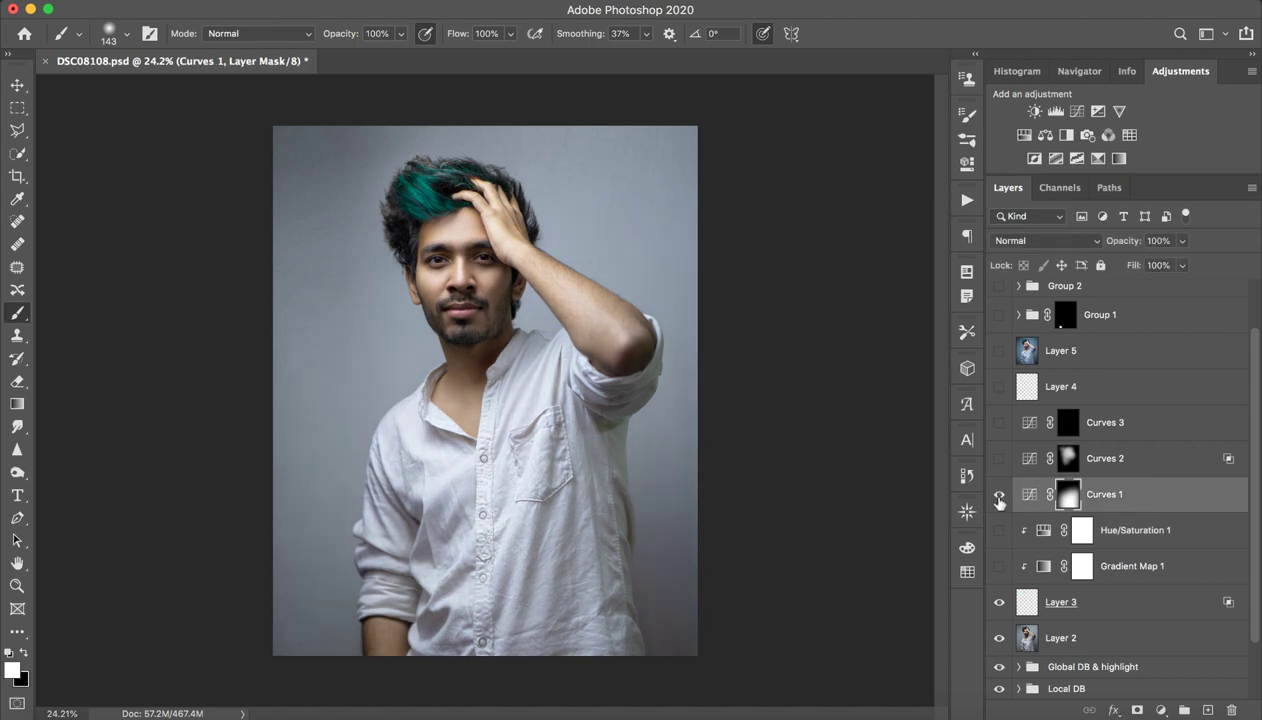
pyautogui.click(1000, 503)
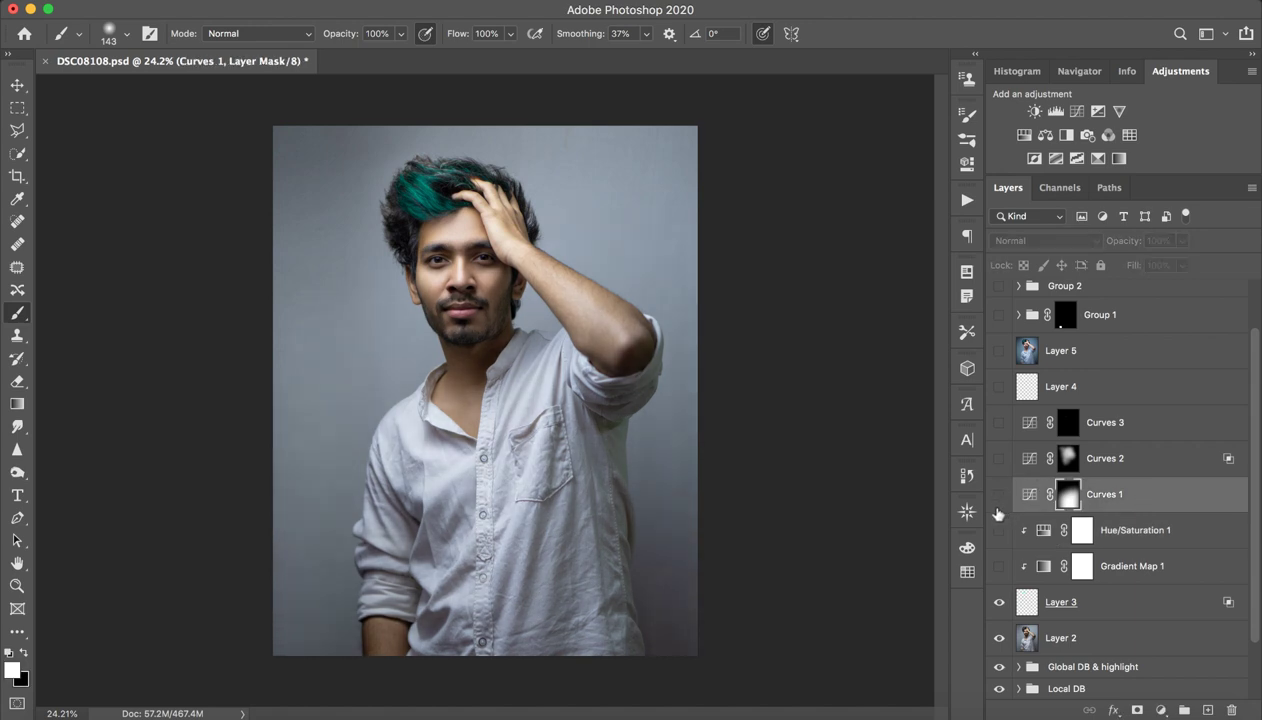
pyautogui.click(999, 494)
pyautogui.click(999, 494)
pyautogui.click(999, 494)
pyautogui.doubleClick(1029, 494)
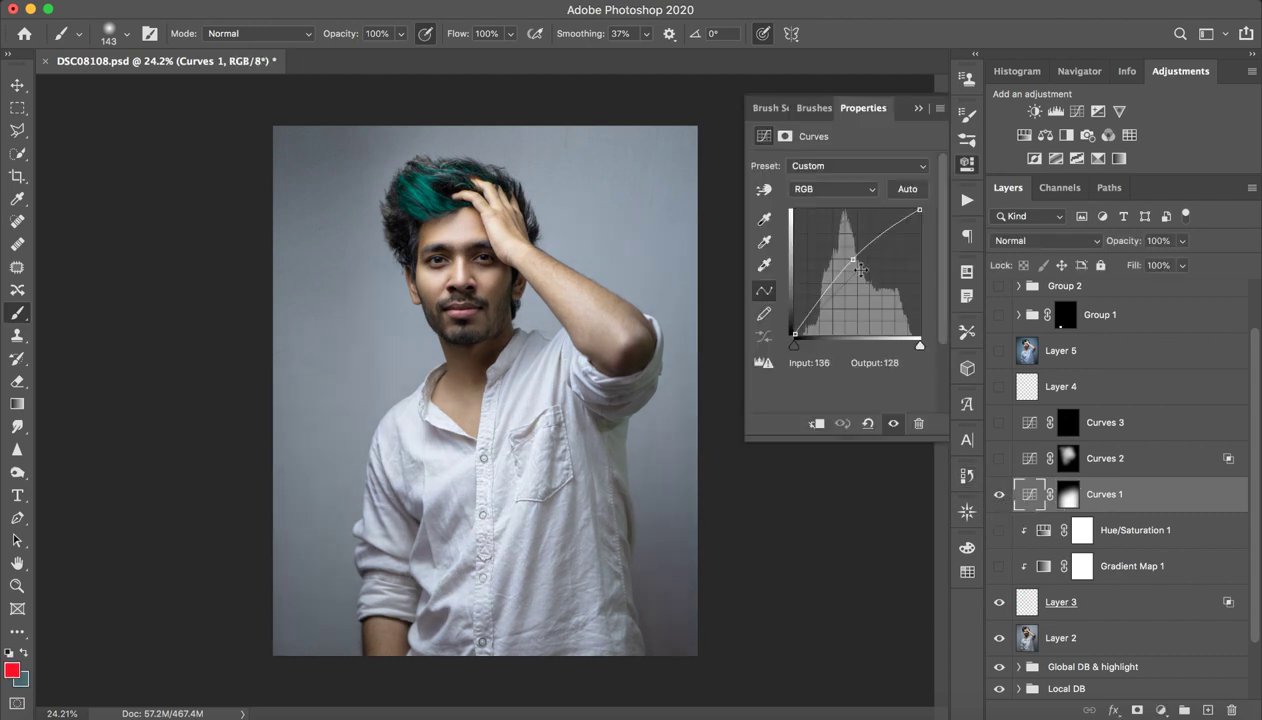
pyautogui.click(912, 108)
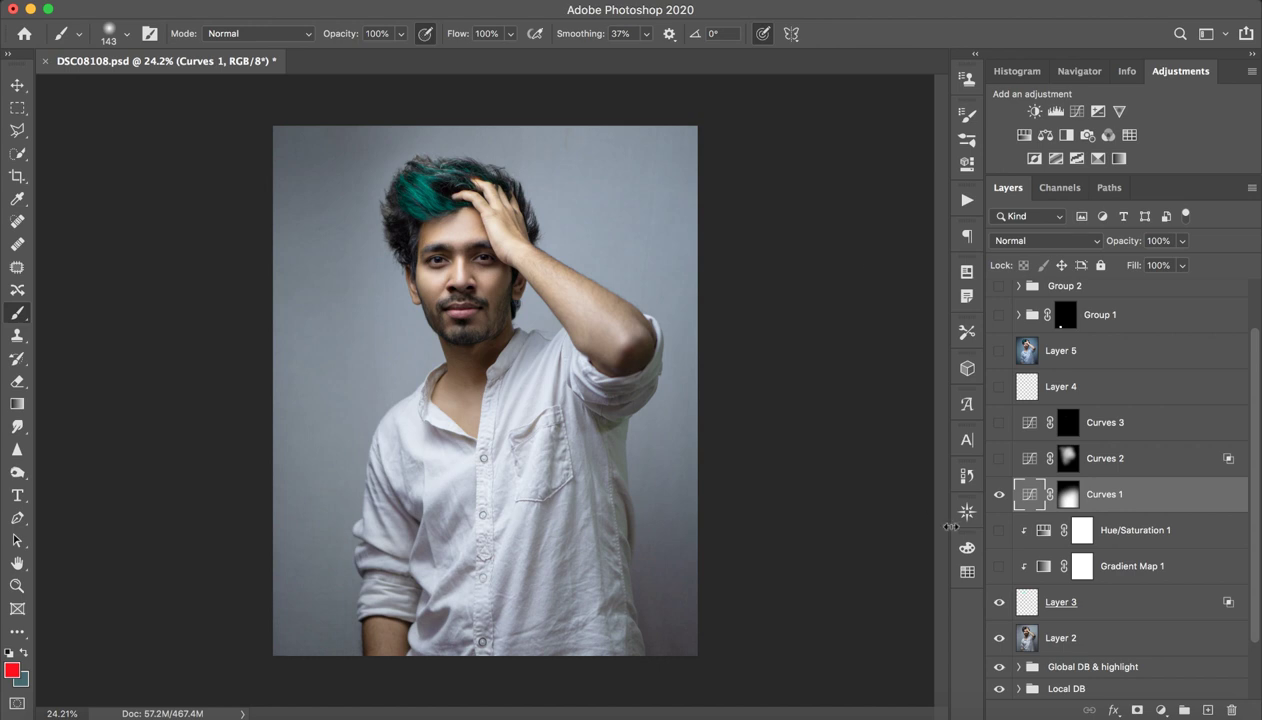
pyautogui.click(999, 494)
pyautogui.click(999, 494)
# Step: Turn on Curves 2 and check its curve, then zoom in on the eyes
pyautogui.click(1125, 455)
pyautogui.click(999, 458)
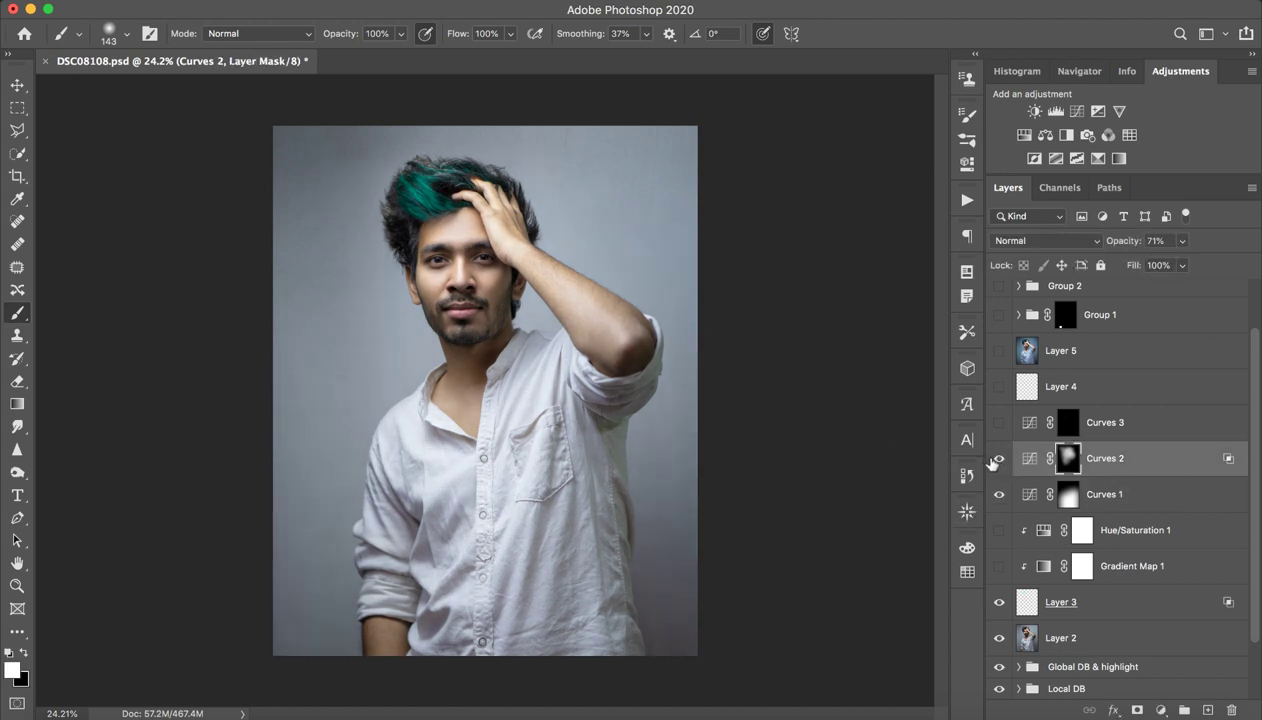
pyautogui.doubleClick(1029, 458)
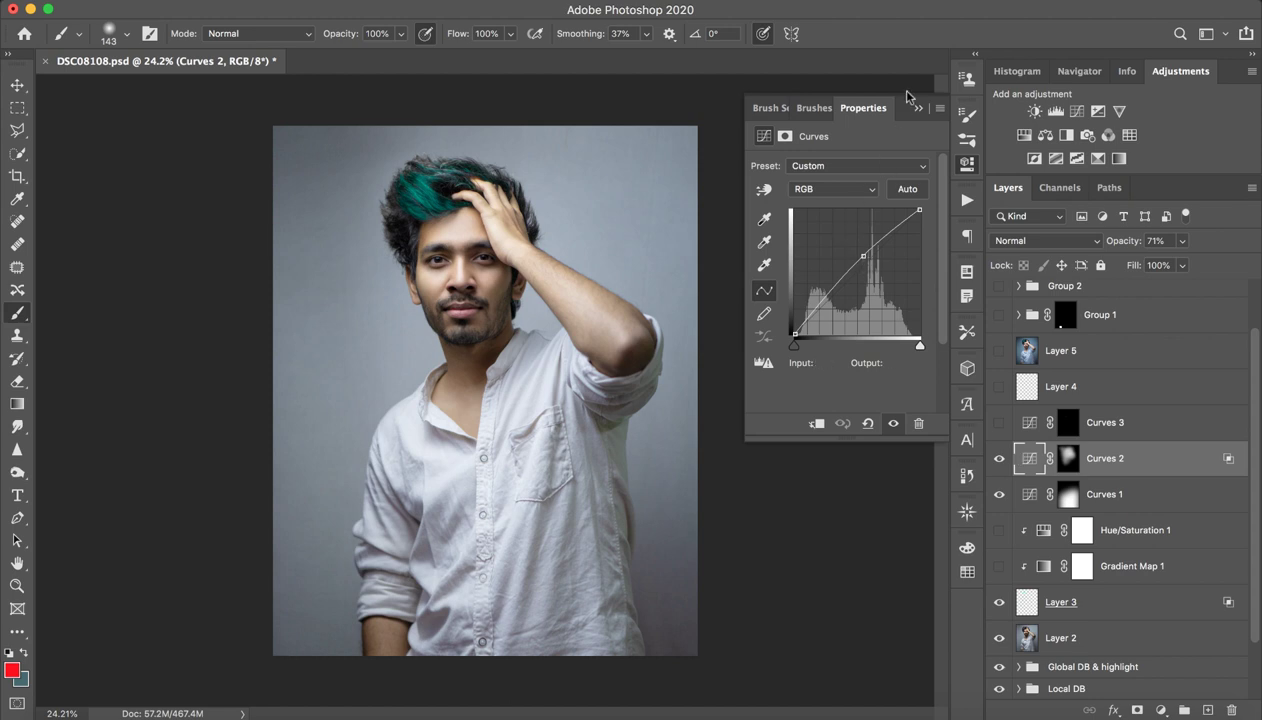
pyautogui.click(918, 107)
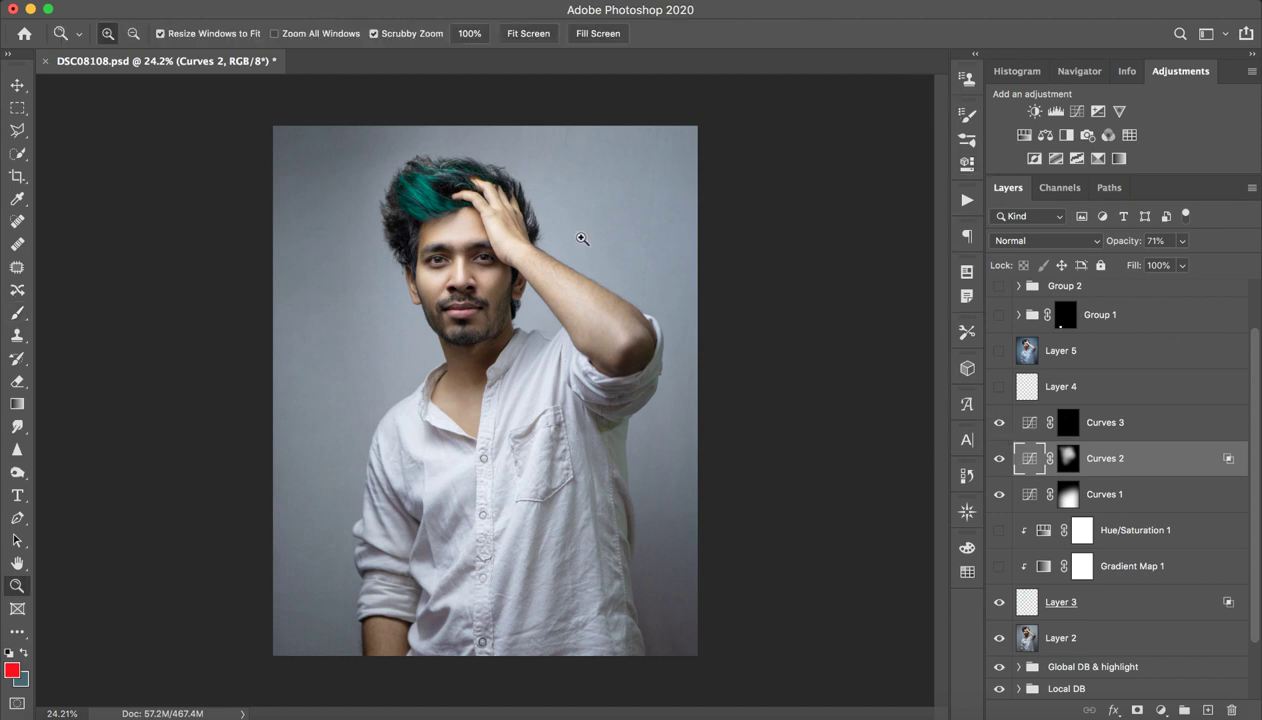
pyautogui.moveTo(578, 242); pyautogui.dragTo(368, 231)
pyautogui.scroll(-2, 368, 231)
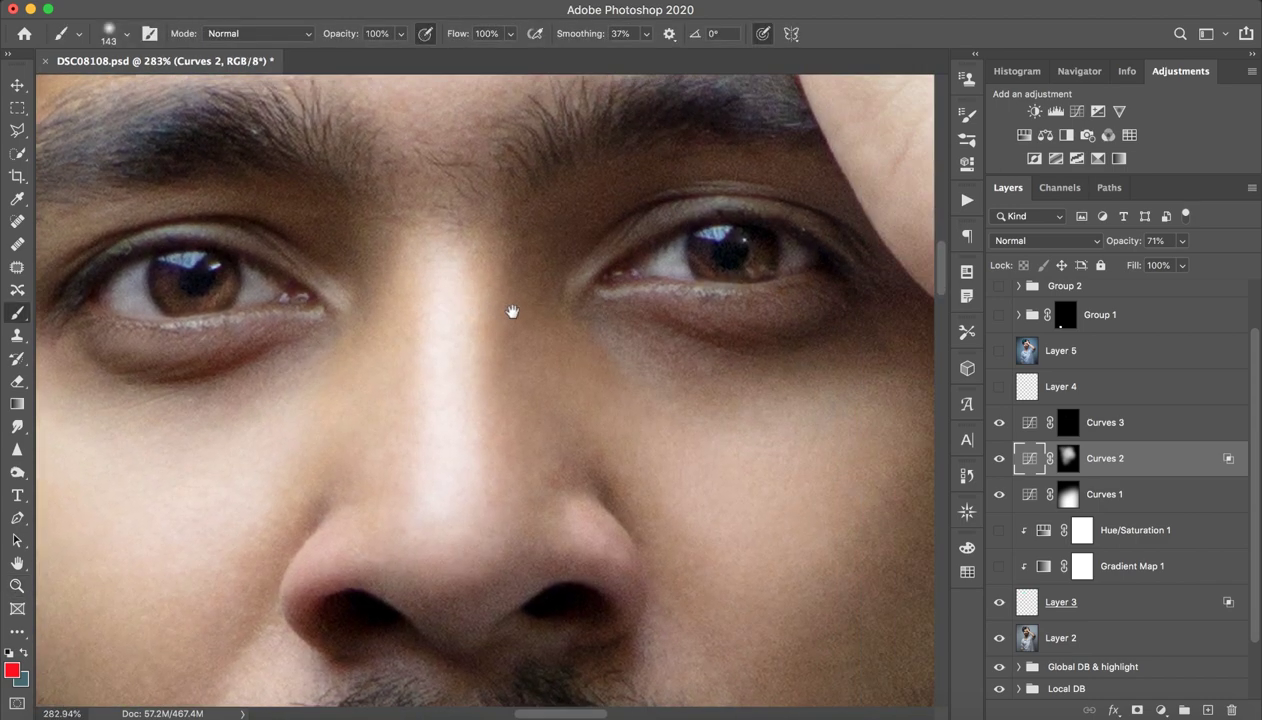
pyautogui.press('z')
pyautogui.scroll(-2, 614, 332)
pyautogui.click(1093, 425)
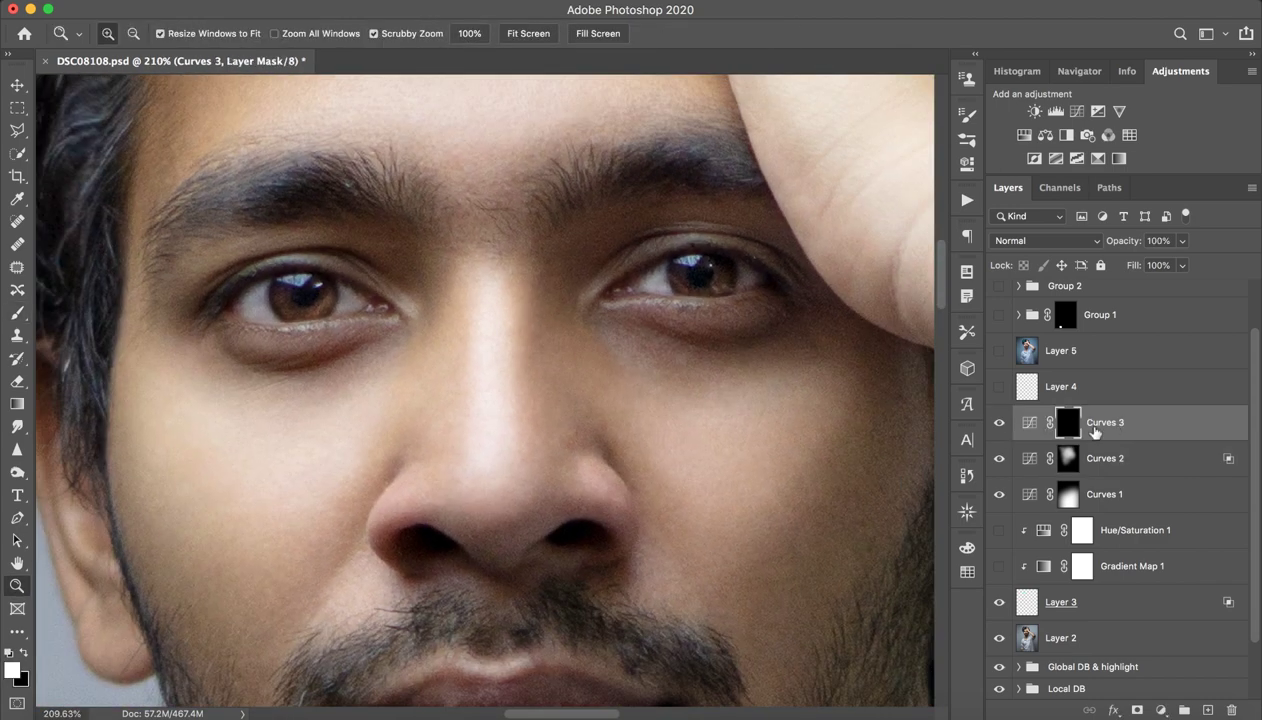
# Step: Compare Curves 3 on and off, then raise a point on its brightening curve
pyautogui.click(998, 422)
pyautogui.click(998, 422)
pyautogui.click(998, 422)
pyautogui.doubleClick(1029, 422)
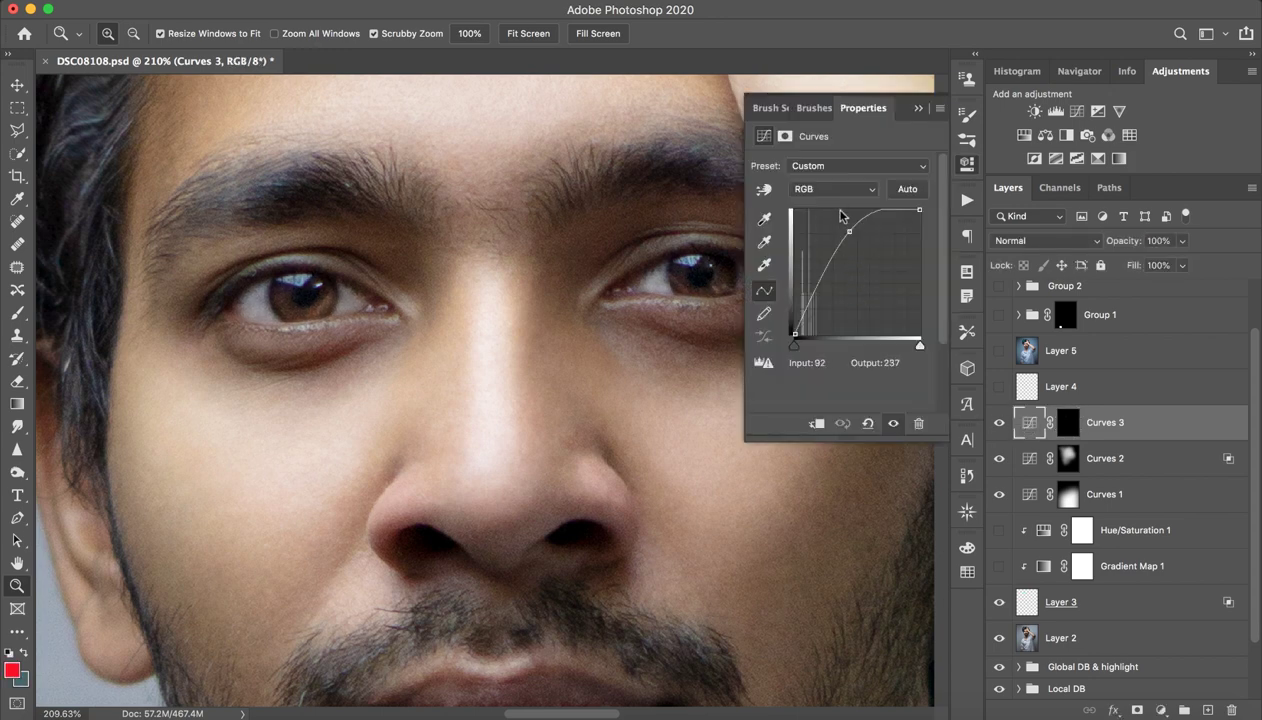
pyautogui.moveTo(849, 231)
pyautogui.mouseDown()
pyautogui.moveTo(896, 301)
pyautogui.moveTo(806, 227)
pyautogui.moveTo(848, 218)
pyautogui.mouseUp()
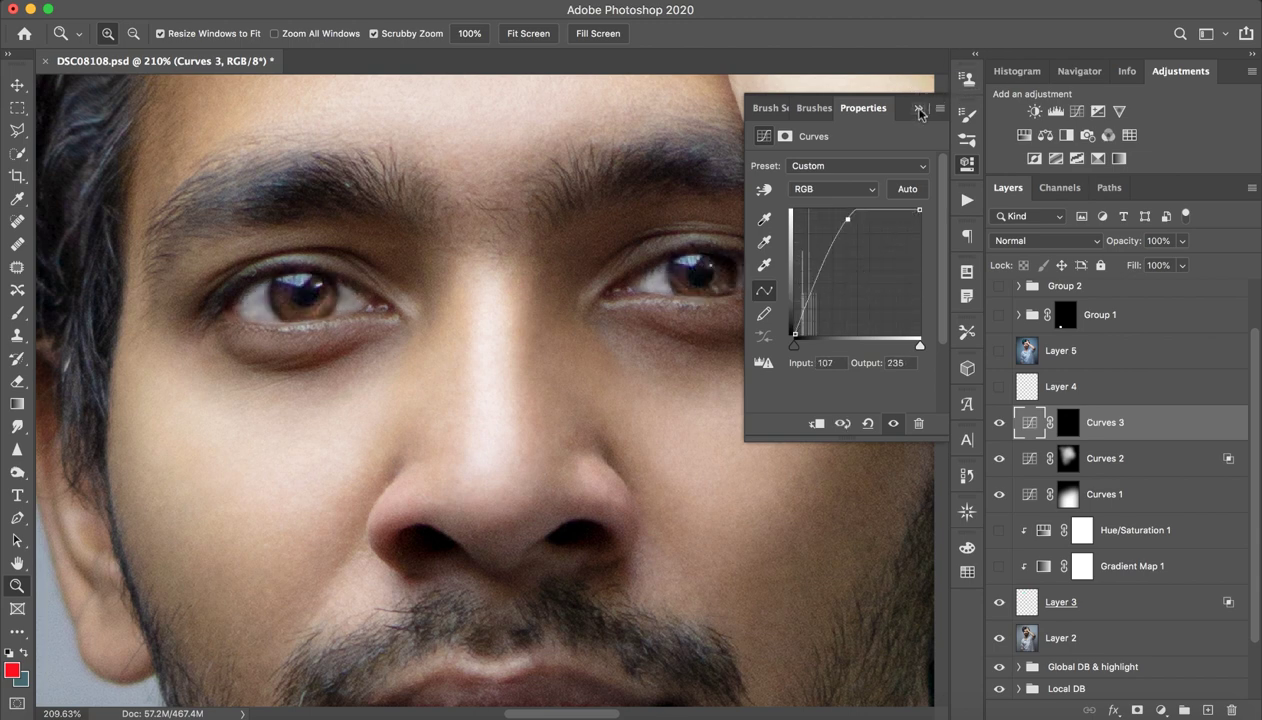
pyautogui.click(919, 110)
# Step: Target the Curves 3 mask with the Brush tool under the eyes, then select Layer 4
pyautogui.moveTo(734, 437)
pyautogui.mouseDown()
pyautogui.moveTo(685, 461)
pyautogui.moveTo(800, 456)
pyautogui.mouseUp()
pyautogui.click(1064, 426)
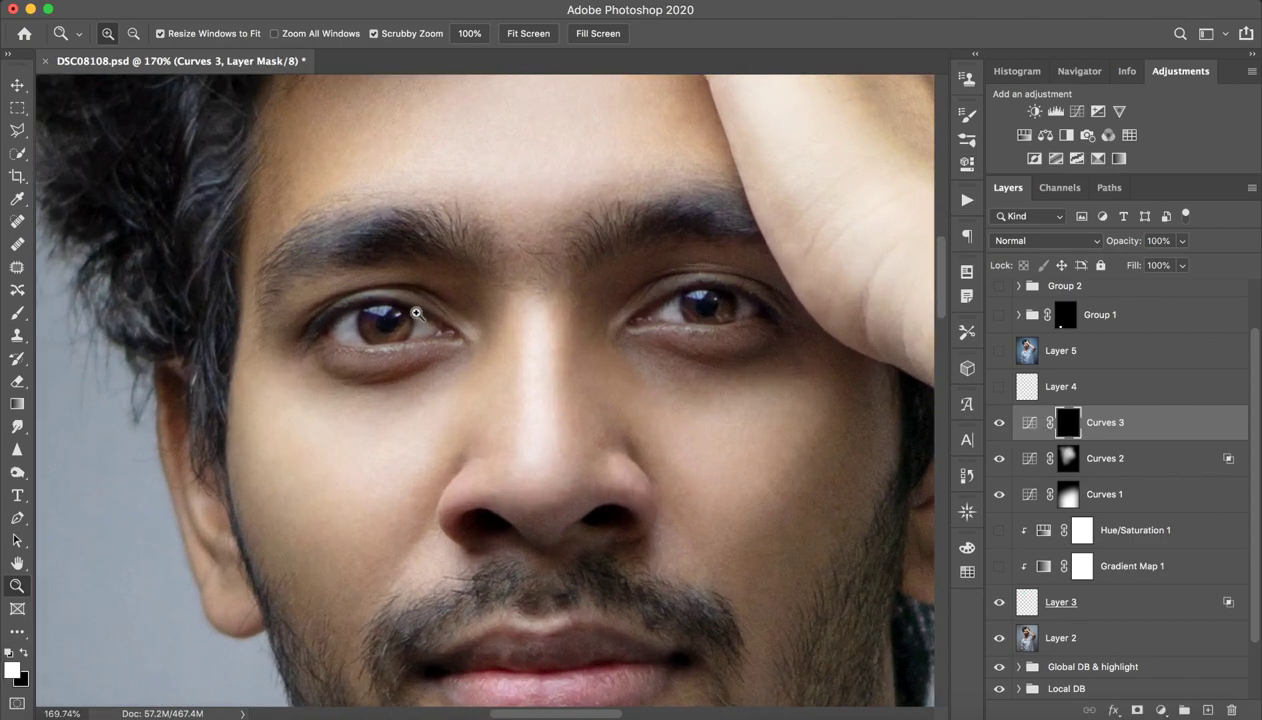
pyautogui.press('b')
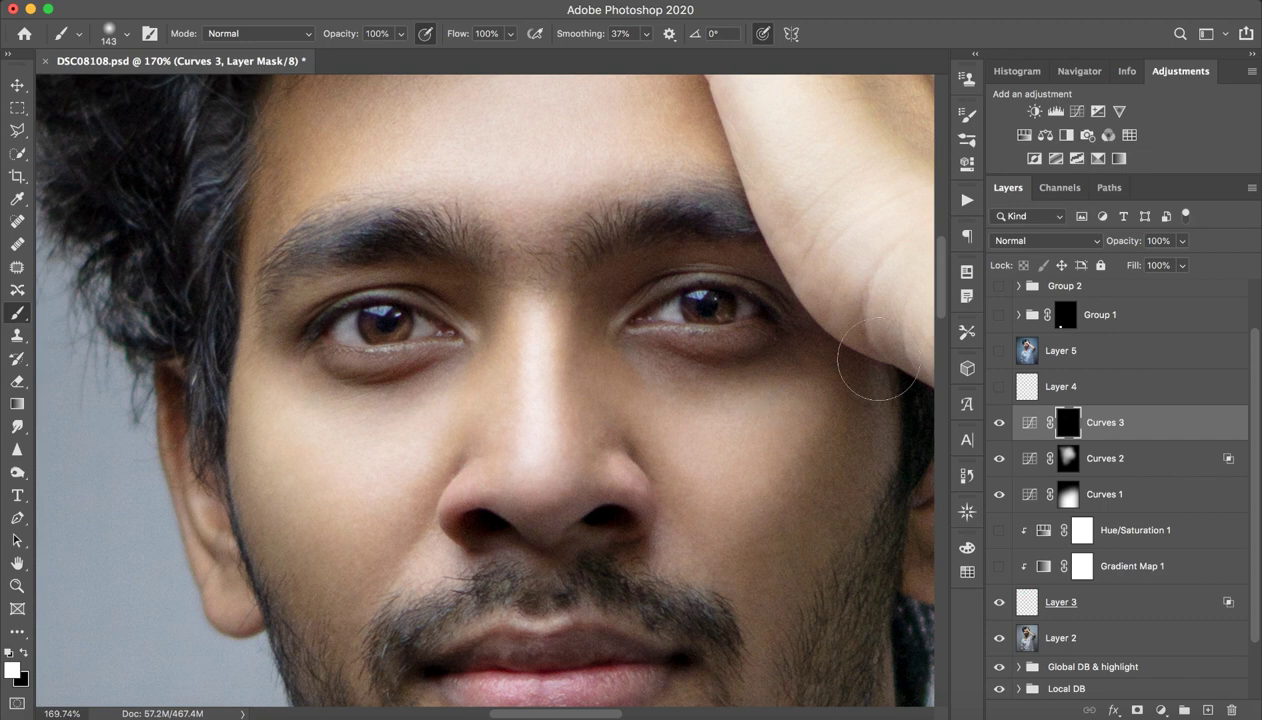
pyautogui.press('z')
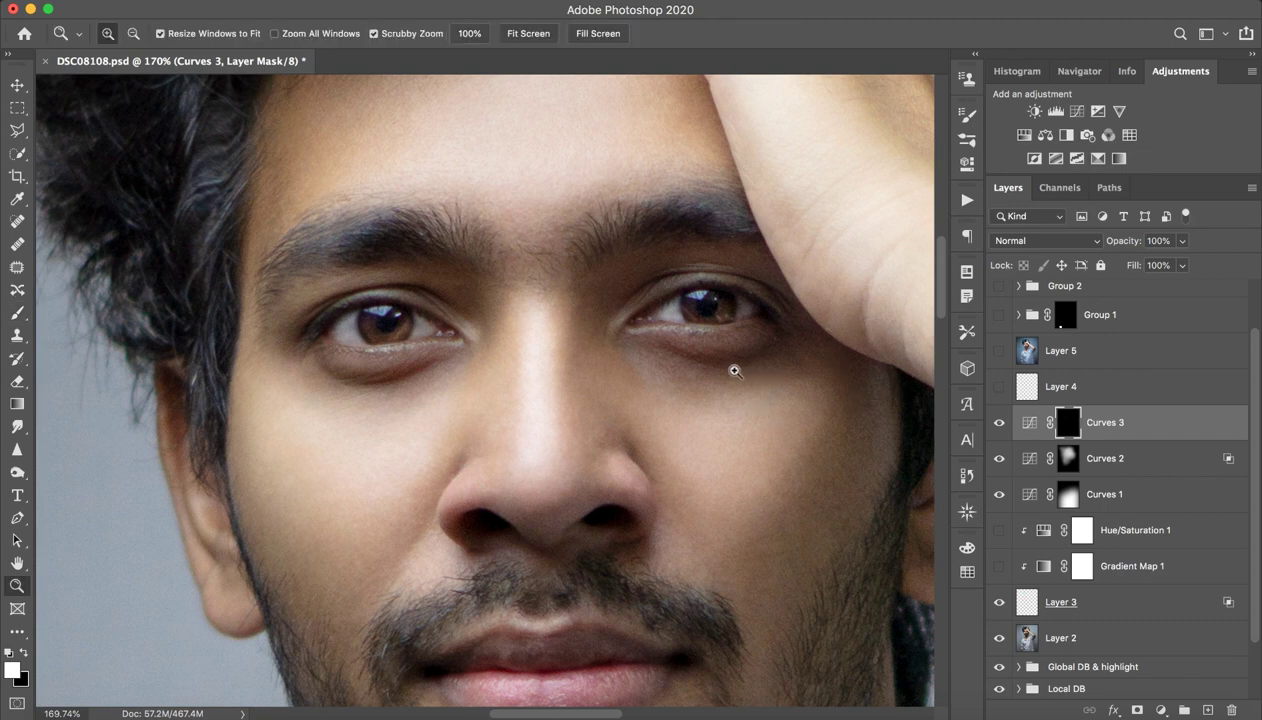
pyautogui.moveTo(758, 393); pyautogui.dragTo(730, 410)
pyautogui.press('b')
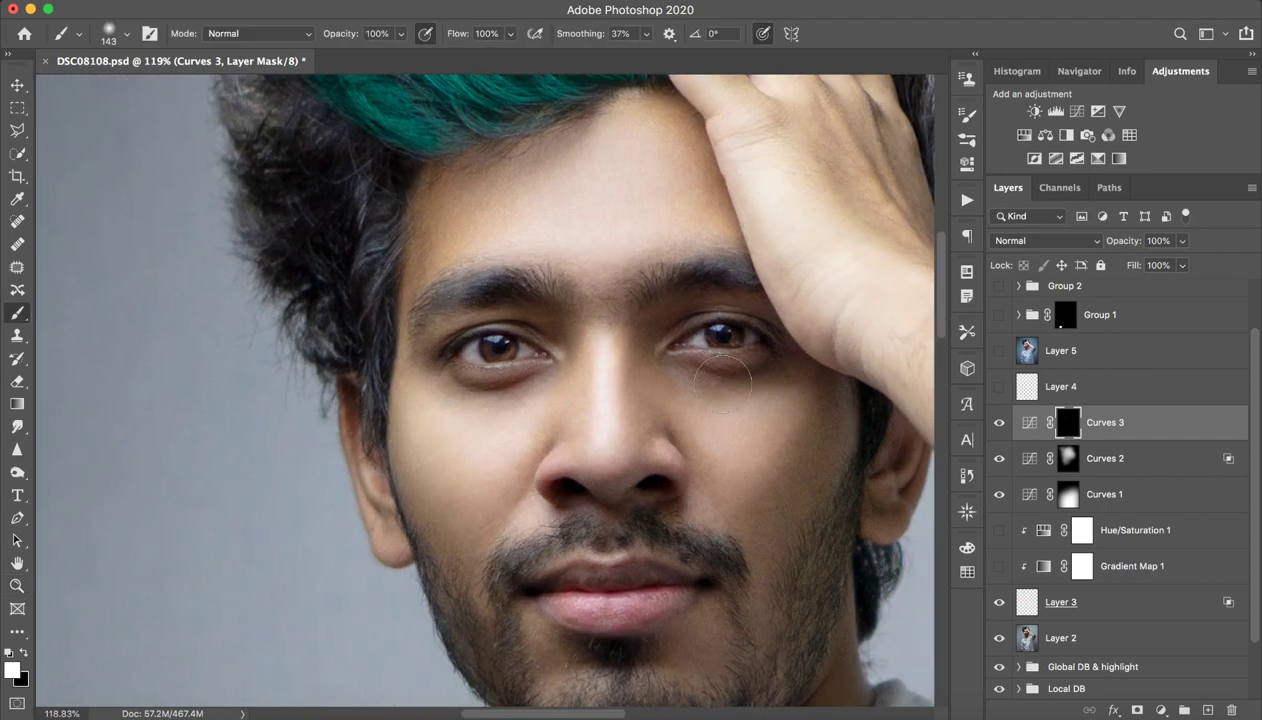
pyautogui.hscroll(5, 676, 394)
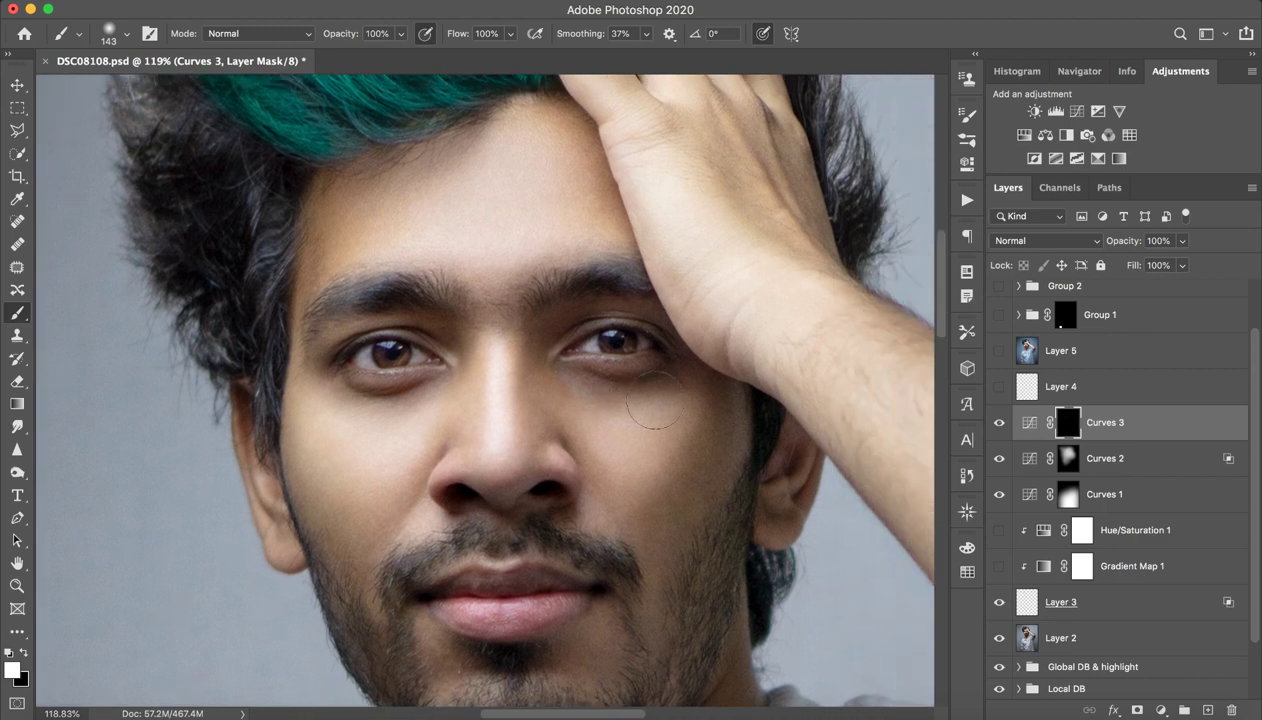
pyautogui.click(1060, 386)
# Step: Frame the whole portrait and toggle Layer 4's teal hair overlay off and on
pyautogui.press('z')
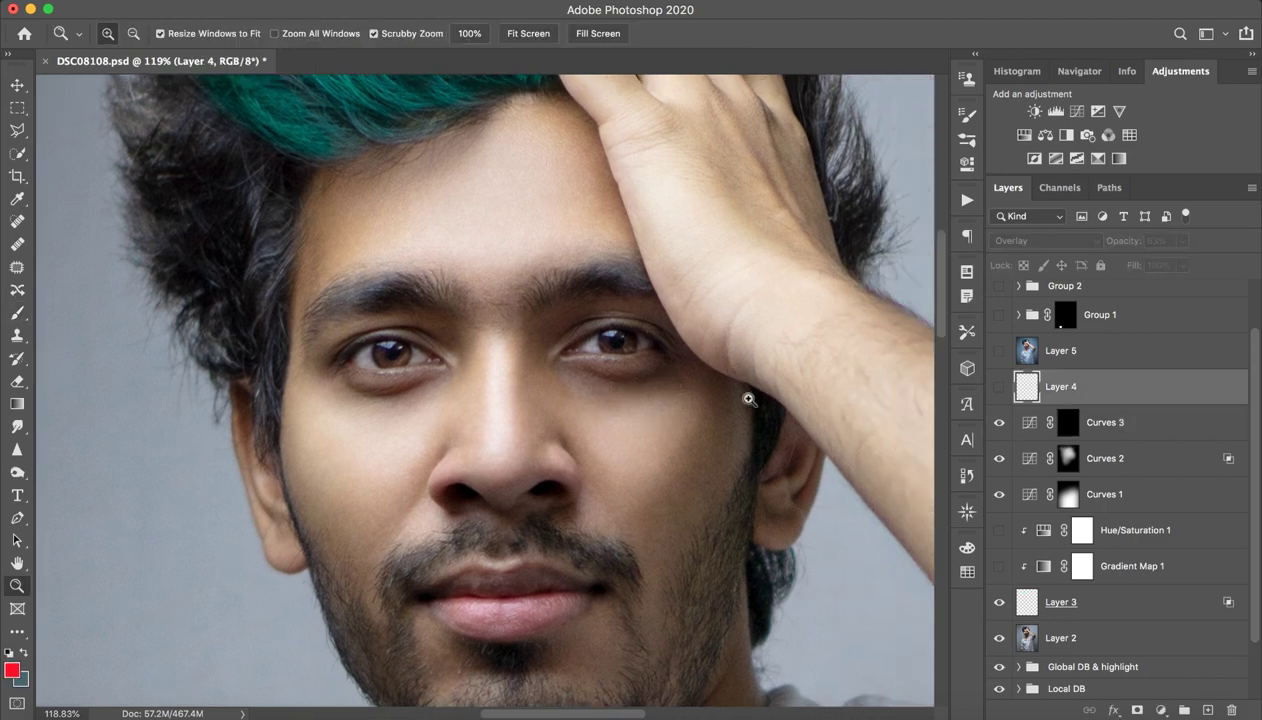
pyautogui.moveTo(749, 400); pyautogui.dragTo(625, 408)
pyautogui.press('b')
pyautogui.press('z')
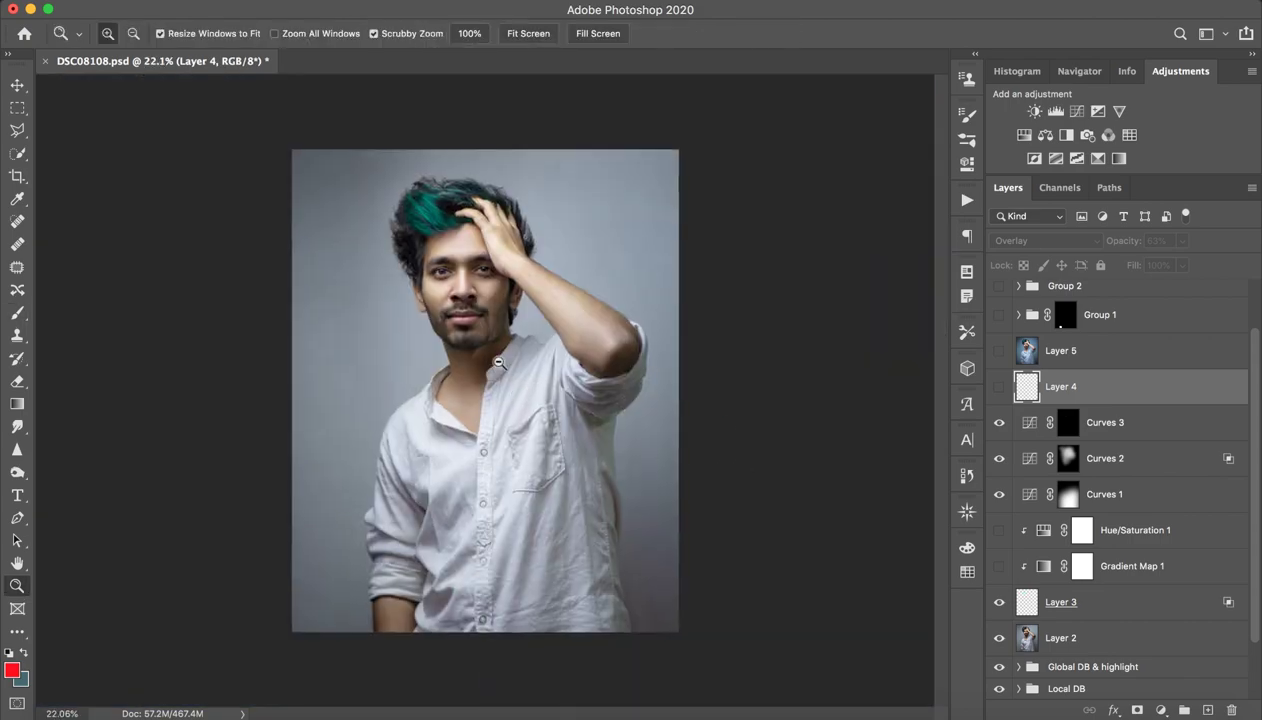
pyautogui.moveTo(455, 310); pyautogui.dragTo(475, 308)
pyautogui.press('b')
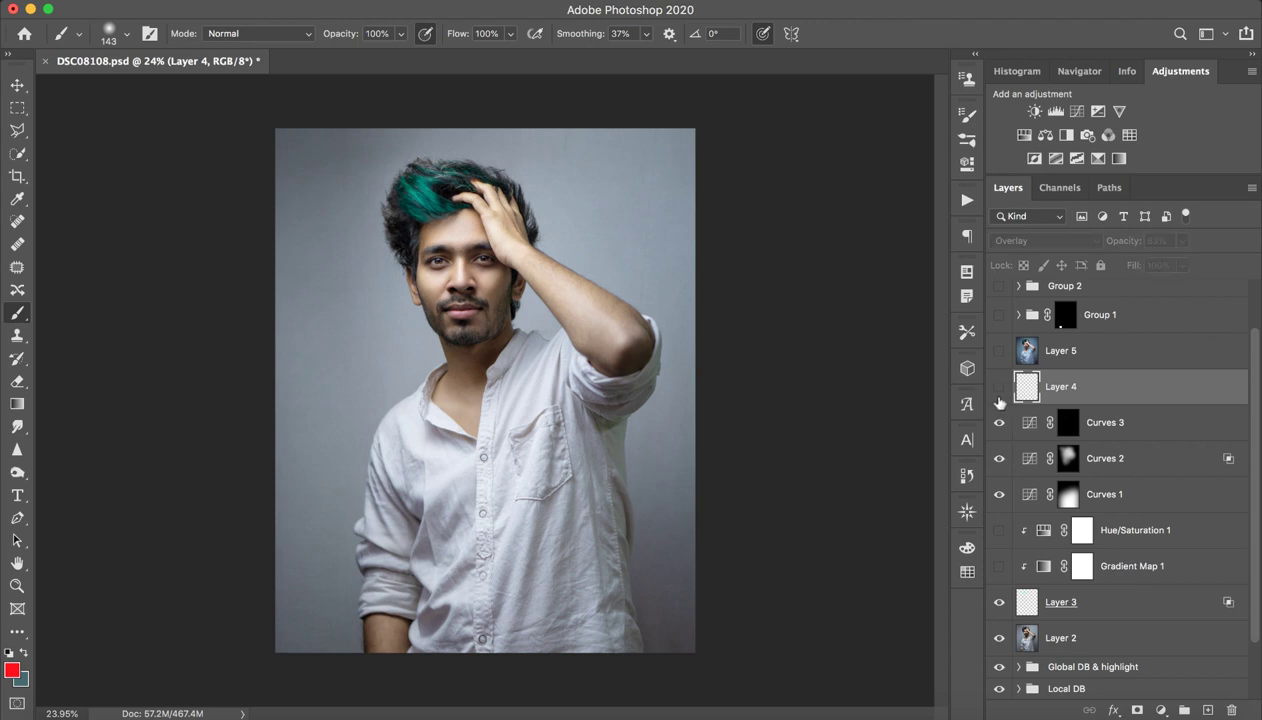
pyautogui.click(998, 388)
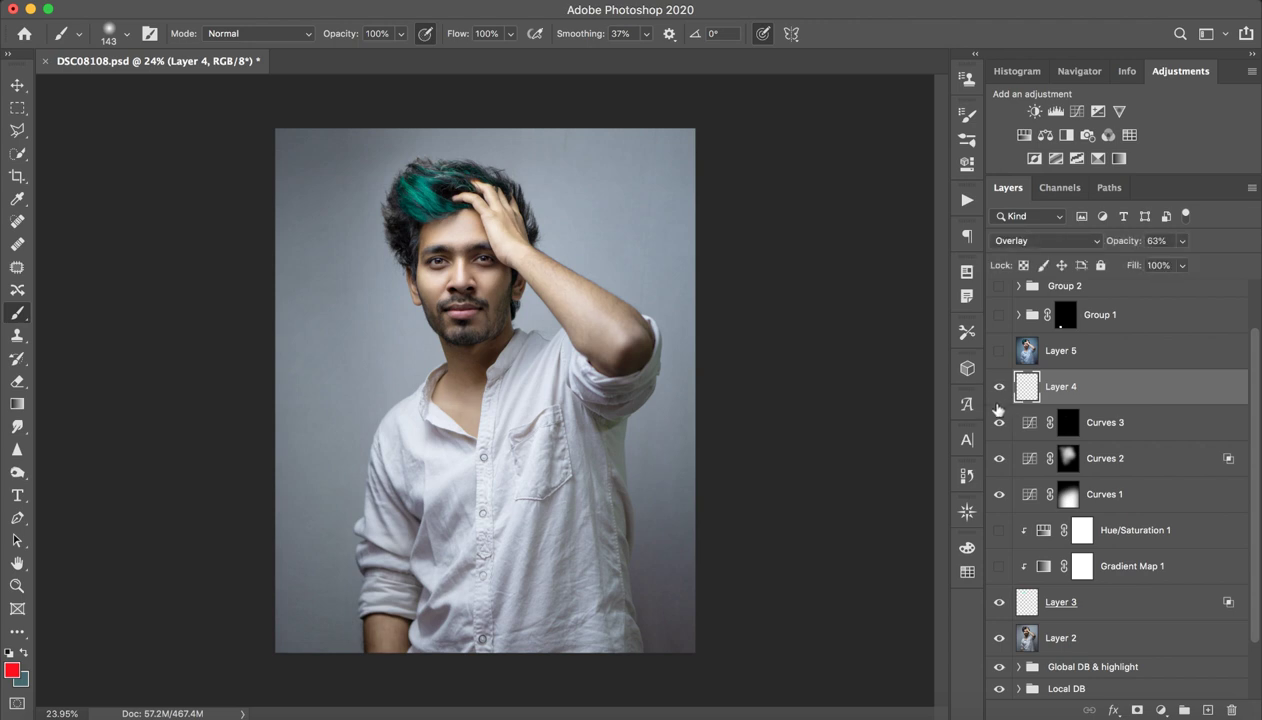
pyautogui.click(1000, 393)
# Step: Up close on the face, compare the hair with and without Layer 4, leaving it on
pyautogui.moveTo(410, 210)
pyautogui.mouseDown()
pyautogui.moveTo(668, 304)
pyautogui.moveTo(569, 268)
pyautogui.moveTo(664, 391)
pyautogui.mouseUp()
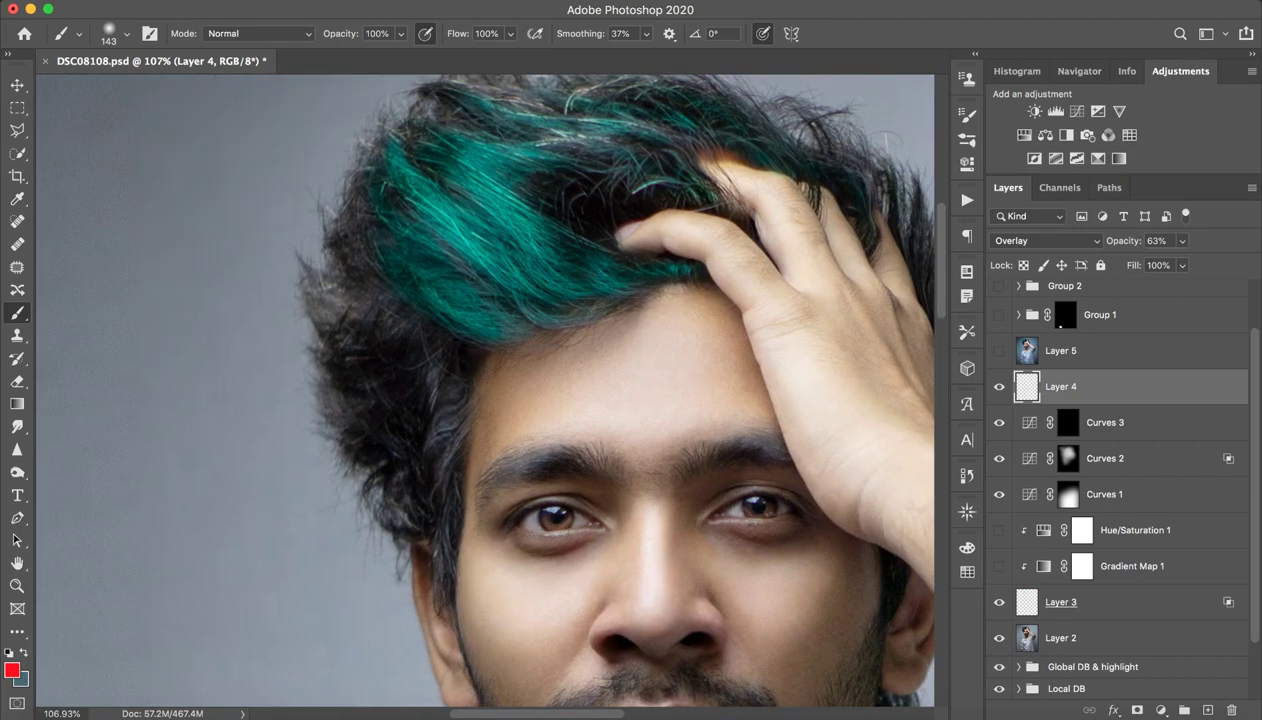
pyautogui.click(998, 388)
pyautogui.doubleClick(998, 388)
pyautogui.doubleClick(1000, 389)
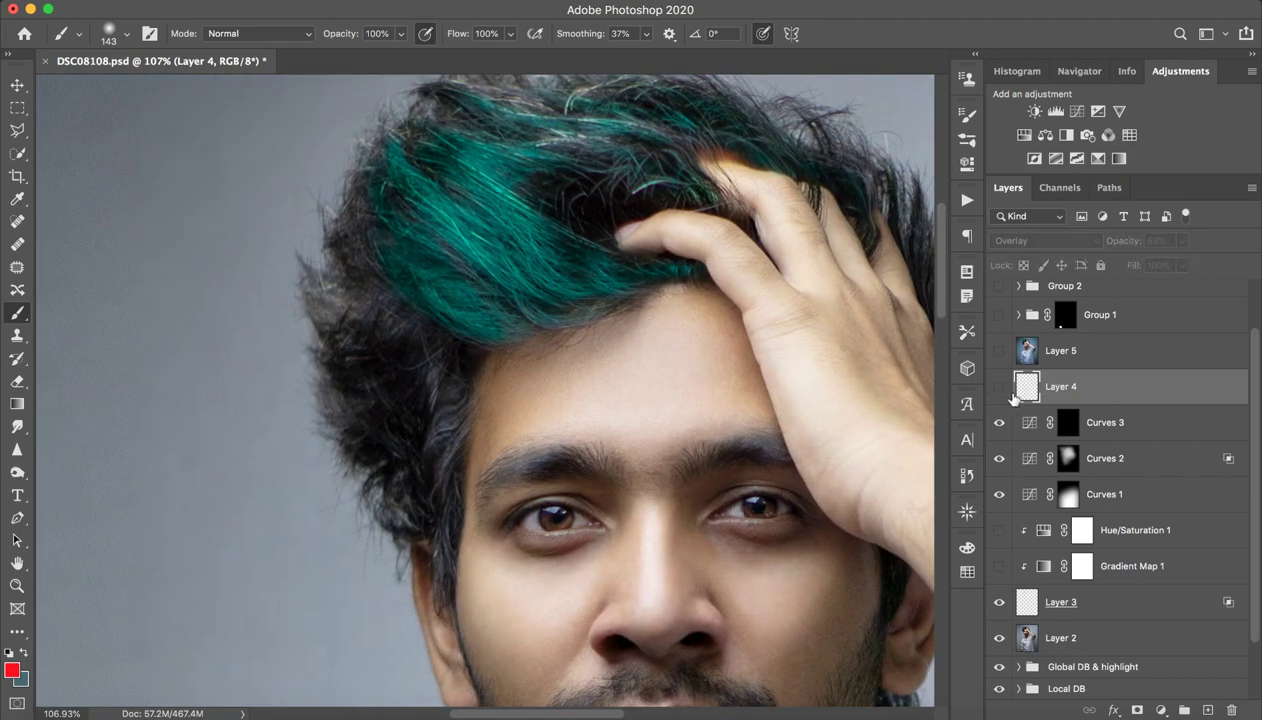
pyautogui.click(999, 388)
pyautogui.scroll(-5, 930, 380)
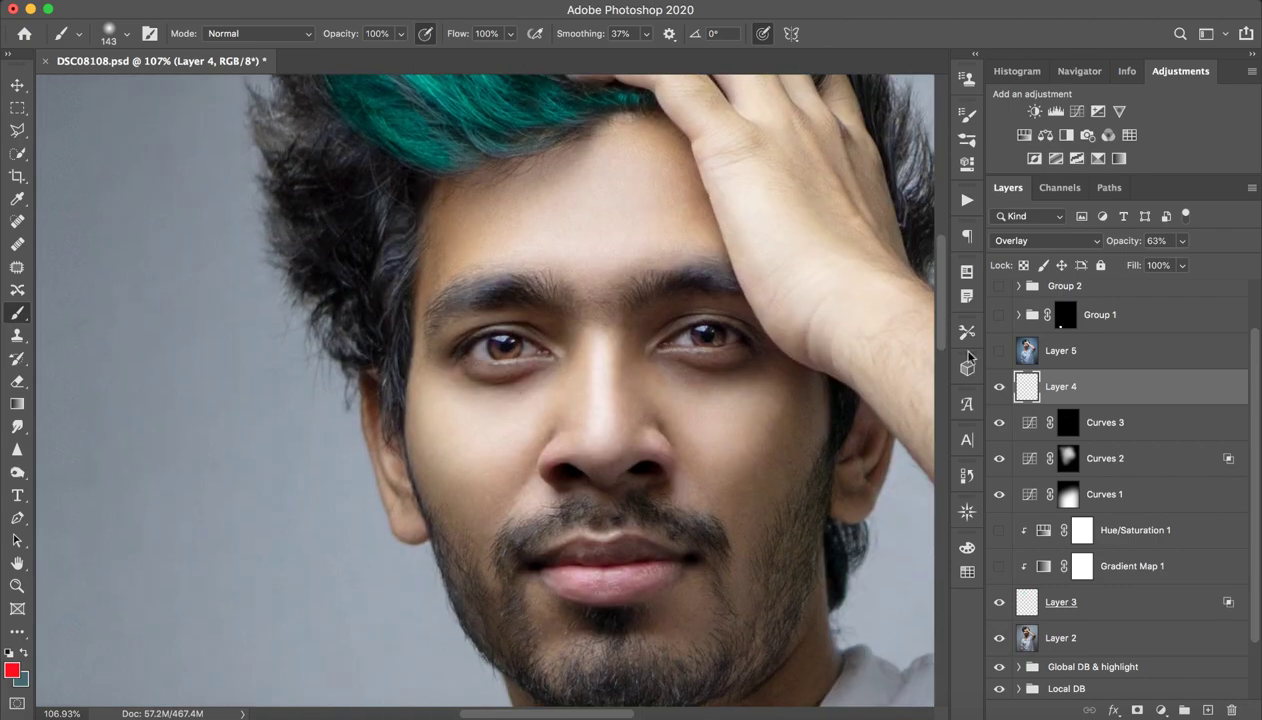
pyautogui.doubleClick(999, 388)
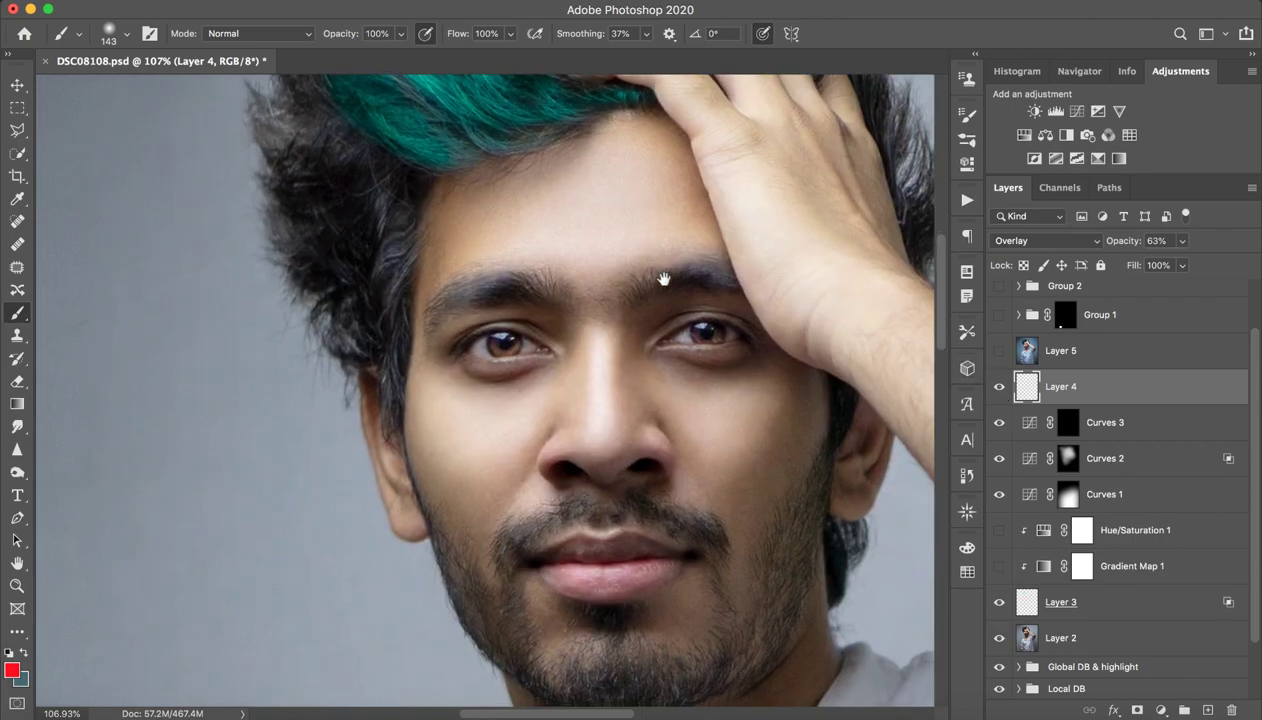
pyautogui.moveTo(663, 279); pyautogui.dragTo(670, 323)
pyautogui.moveTo(704, 408); pyautogui.dragTo(640, 408)
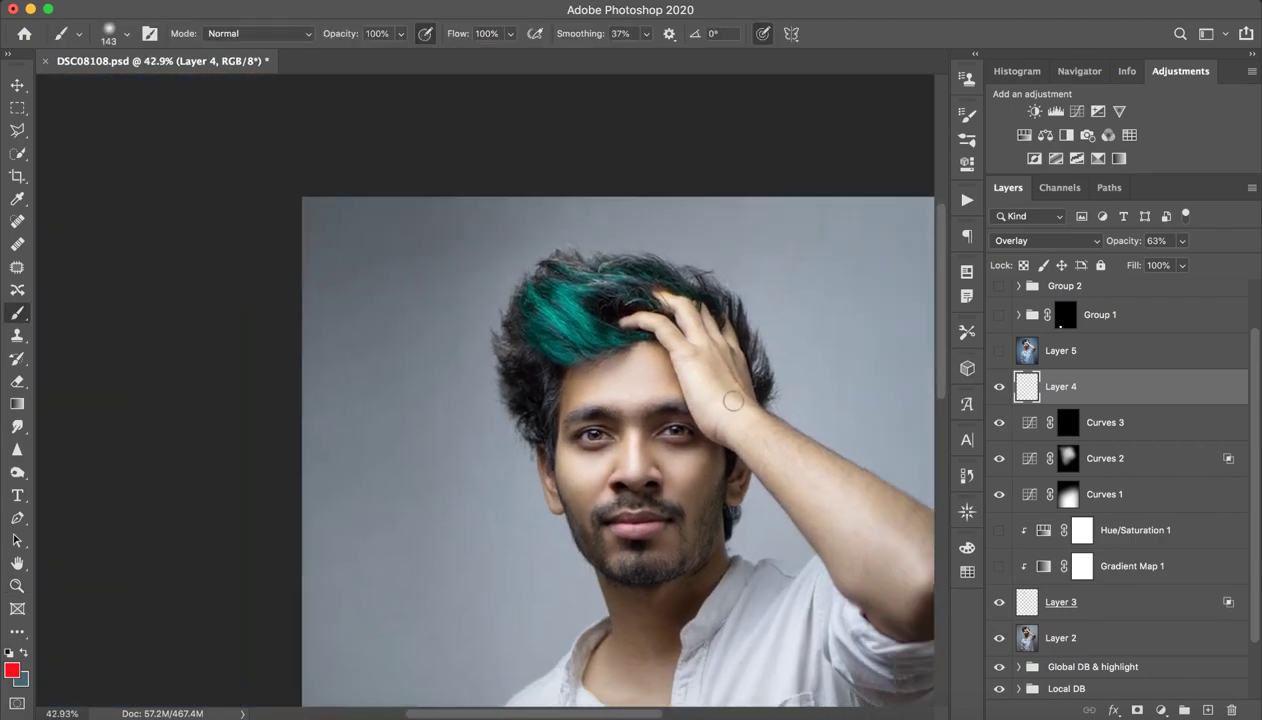
# Step: Add Layer 7 above Layer 4 in Overlay mode, with Layer 4 hidden
pyautogui.click(1207, 709)
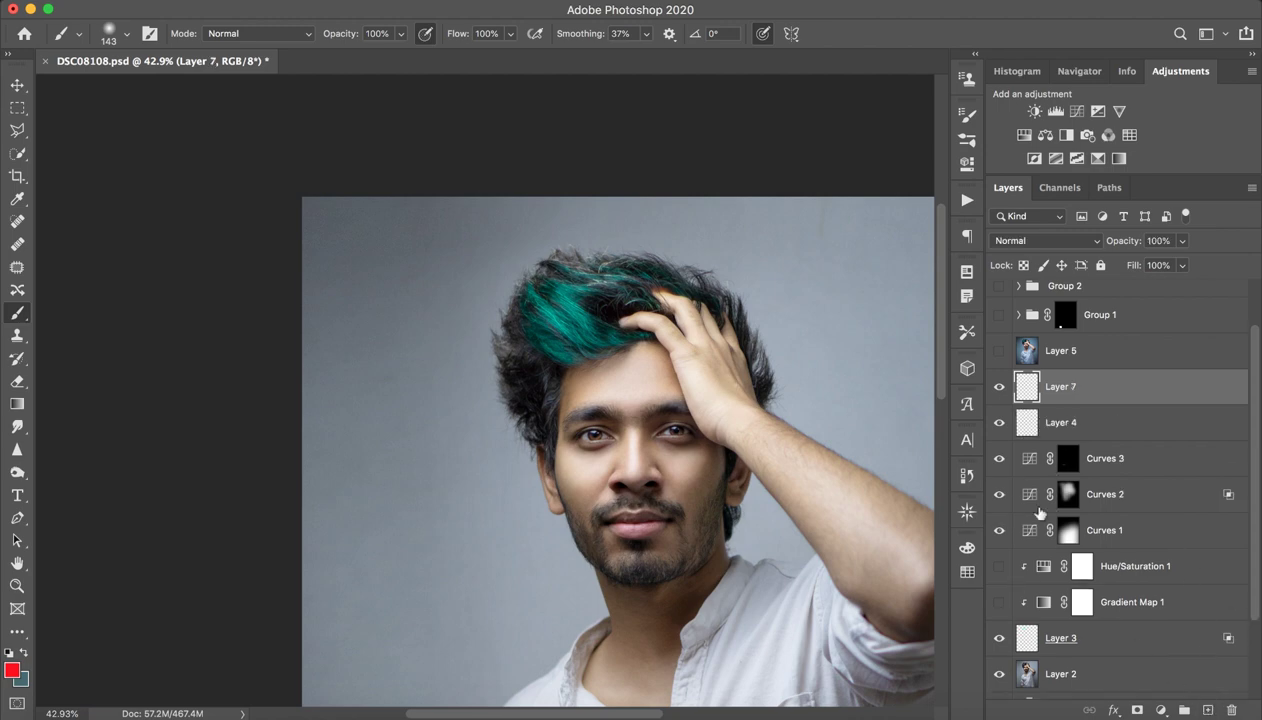
pyautogui.click(999, 424)
pyautogui.click(1045, 240)
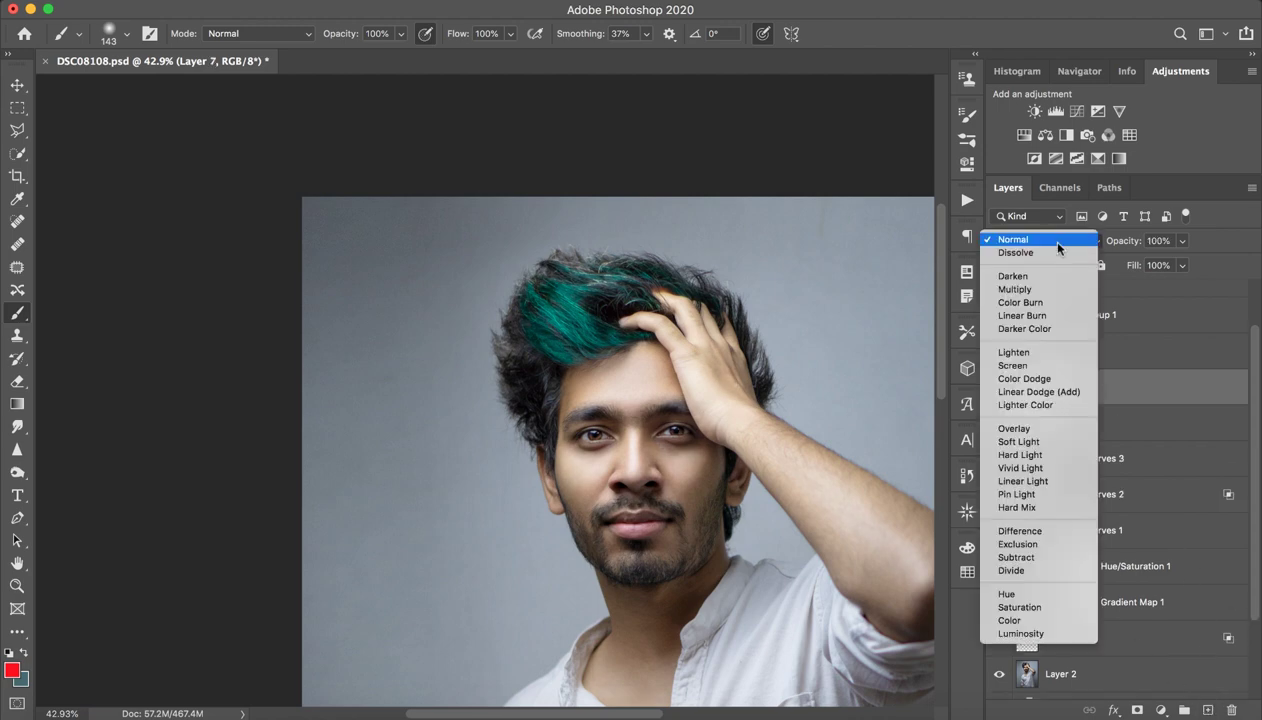
pyautogui.click(1040, 429)
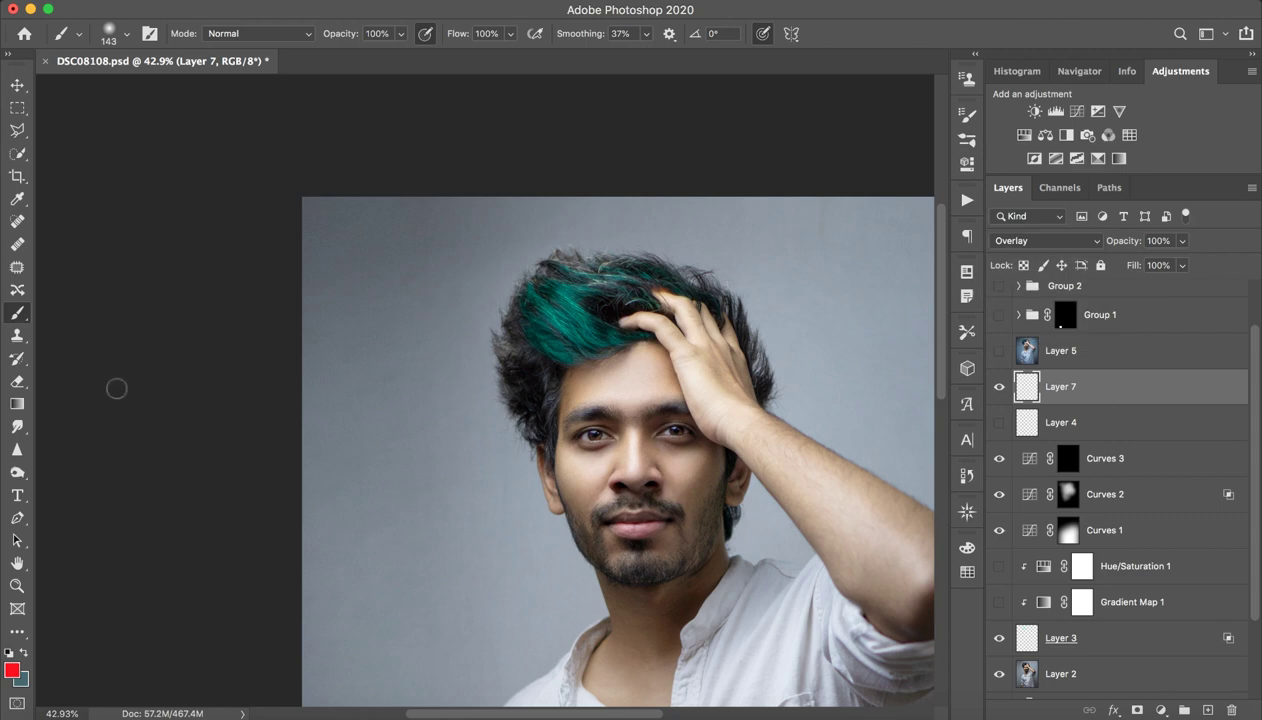
# Step: Softly lighten the forehead with white at 4% brush flow on Layer 7
pyautogui.press('d')
pyautogui.press('x')
pyautogui.click(12, 668)
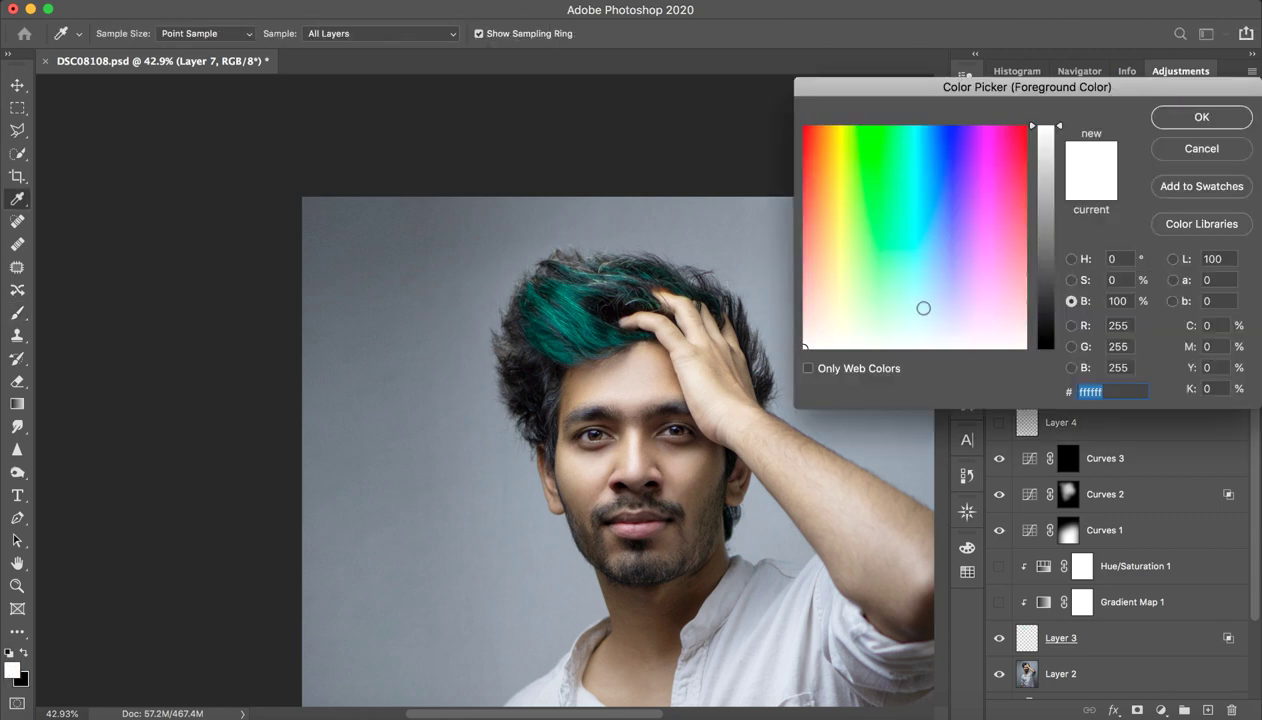
pyautogui.click(1170, 116)
pyautogui.press('z')
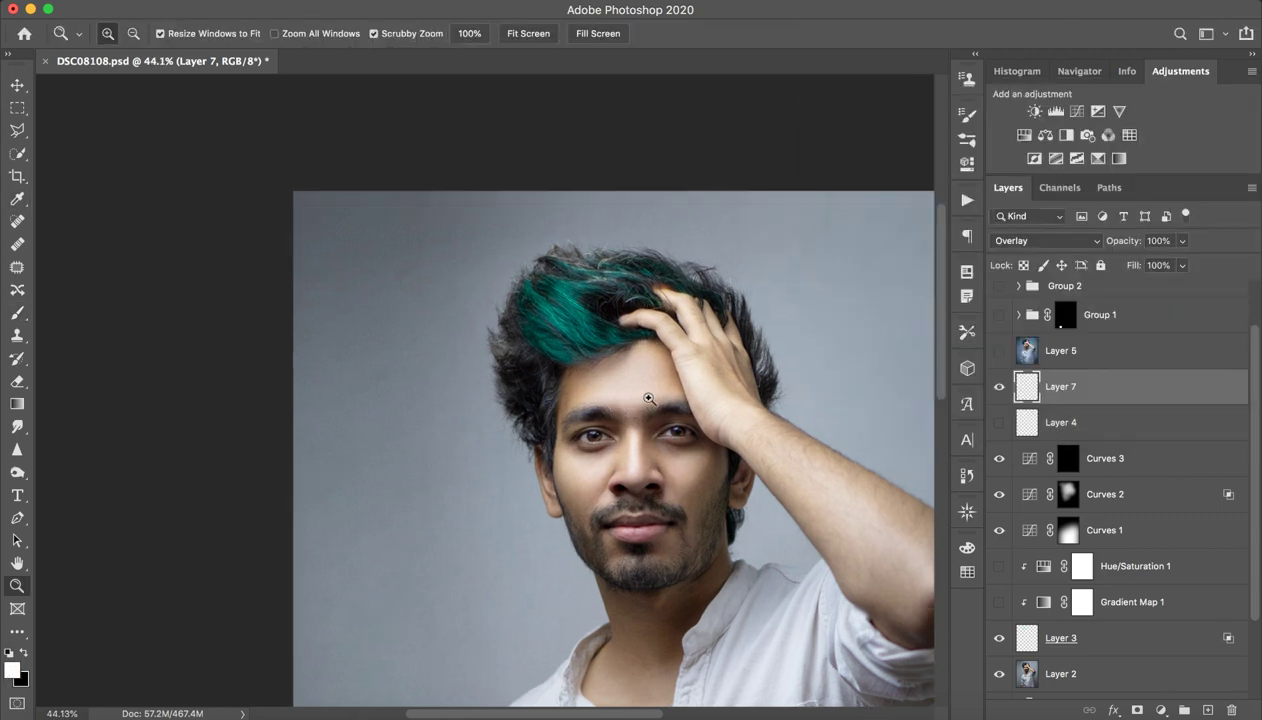
pyautogui.moveTo(590, 370); pyautogui.dragTo(660, 398)
pyautogui.press('b')
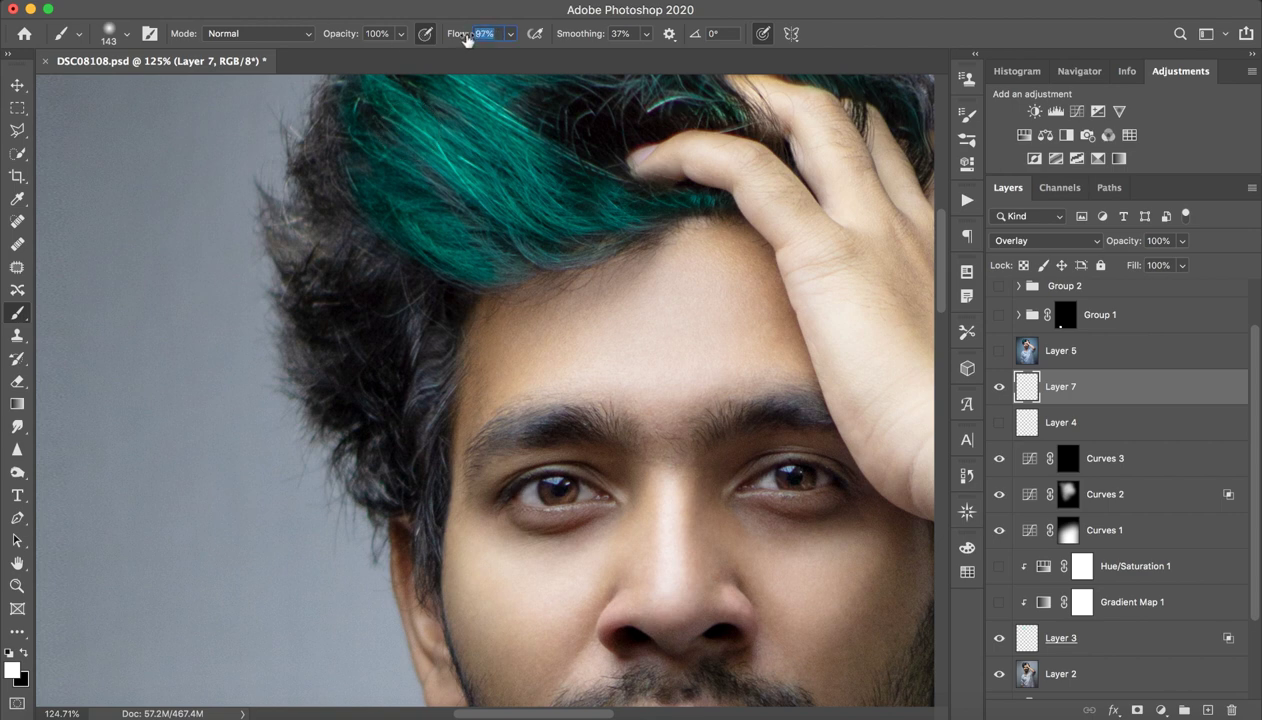
pyautogui.moveTo(462, 38); pyautogui.dragTo(380, 48)
pyautogui.moveTo(609, 287)
pyautogui.mouseDown()
pyautogui.moveTo(612, 366)
pyautogui.moveTo(792, 352)
pyautogui.moveTo(760, 320)
pyautogui.moveTo(766, 252)
pyautogui.moveTo(716, 256)
pyautogui.moveTo(512, 325)
pyautogui.moveTo(515, 370)
pyautogui.moveTo(492, 398)
pyautogui.mouseUp()
# Step: Compare the forehead with and without the lightening, then delete Layer 7
pyautogui.moveTo(643, 418)
pyautogui.mouseDown()
pyautogui.moveTo(690, 290)
pyautogui.moveTo(659, 290)
pyautogui.mouseUp()
pyautogui.click(999, 386)
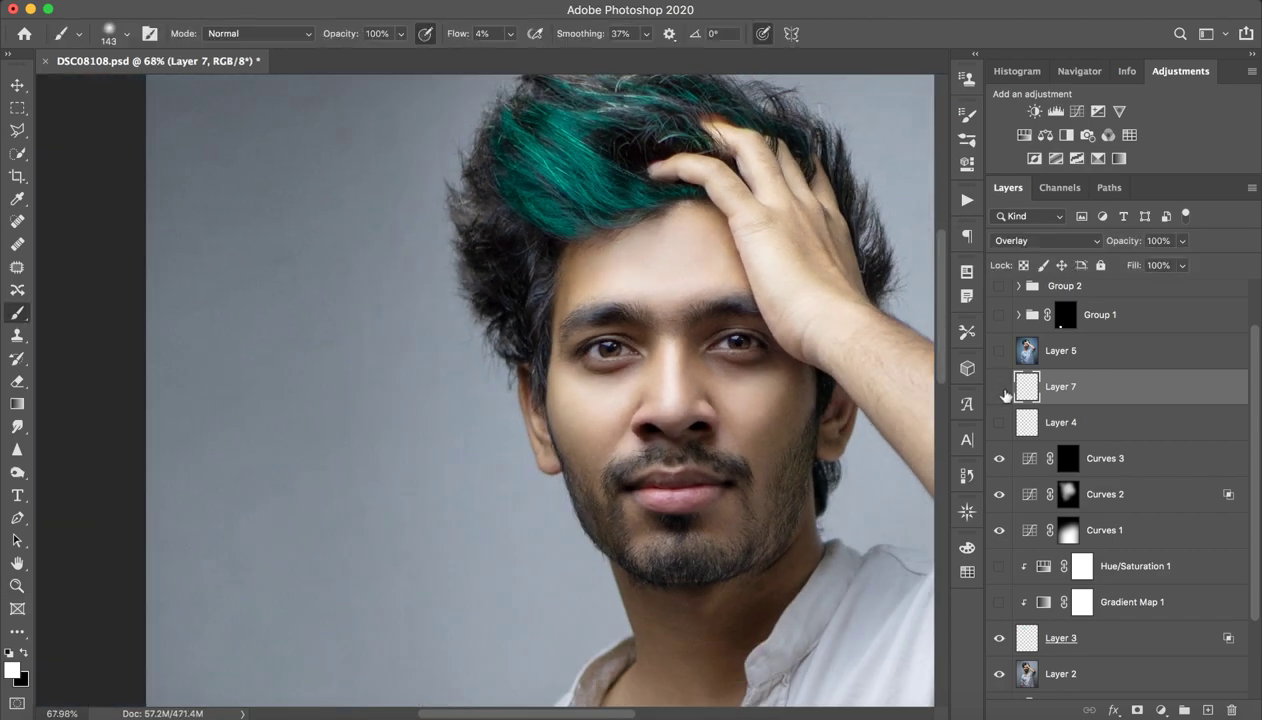
pyautogui.click(1000, 388)
pyautogui.click(1000, 388)
pyautogui.click(1000, 388)
pyautogui.click(1001, 389)
pyautogui.click(1001, 389)
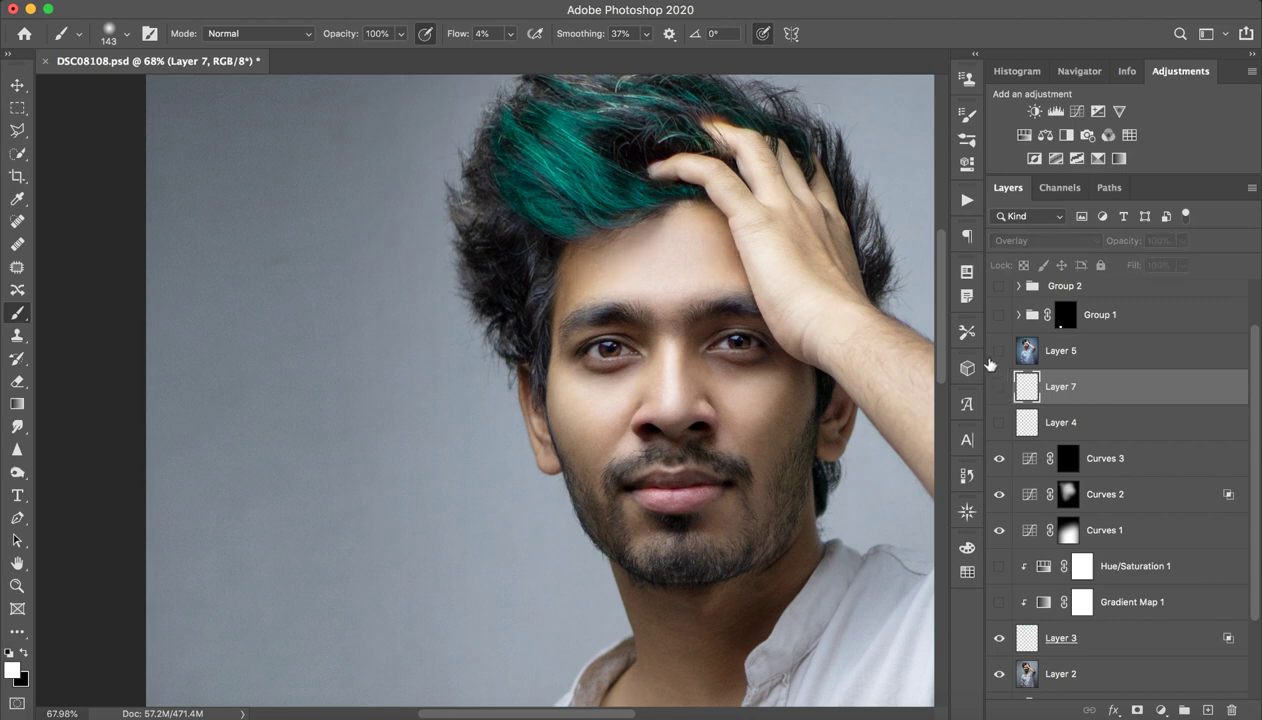
pyautogui.click(1231, 710)
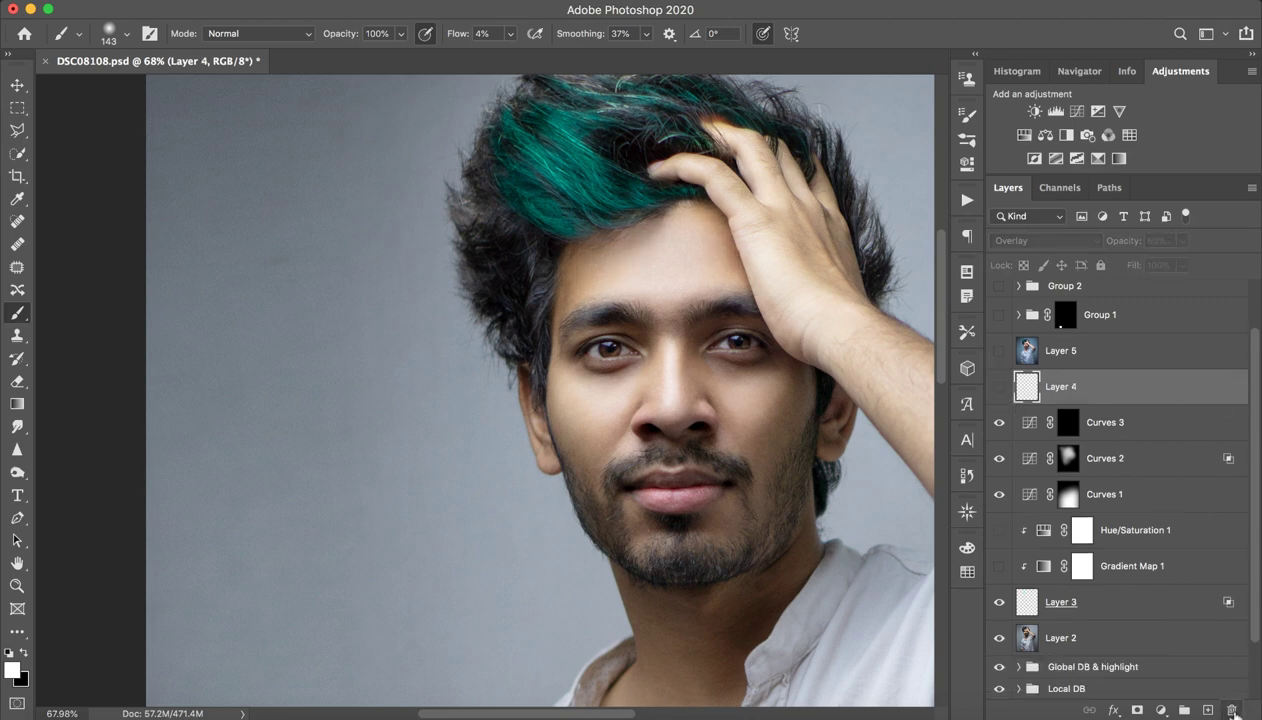
# Step: Turn Layer 4's teal hair colouring back on after comparing, and view the full photo
pyautogui.click(997, 391)
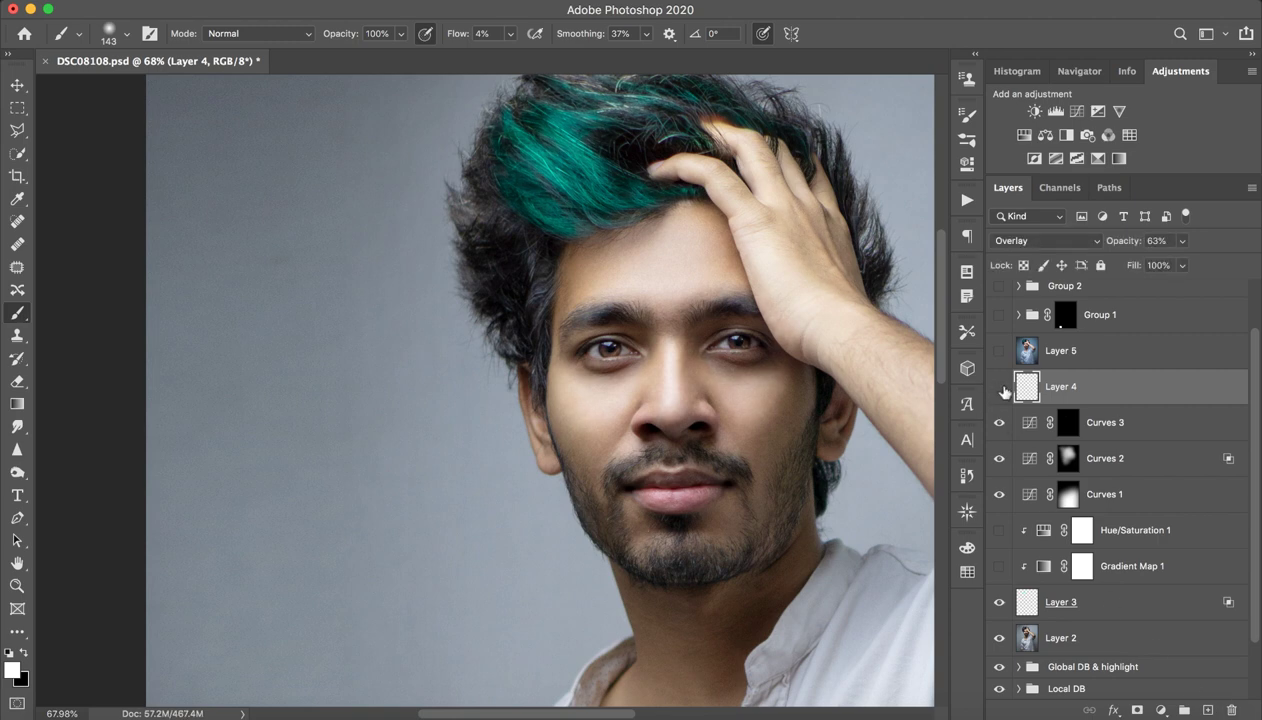
pyautogui.click(999, 389)
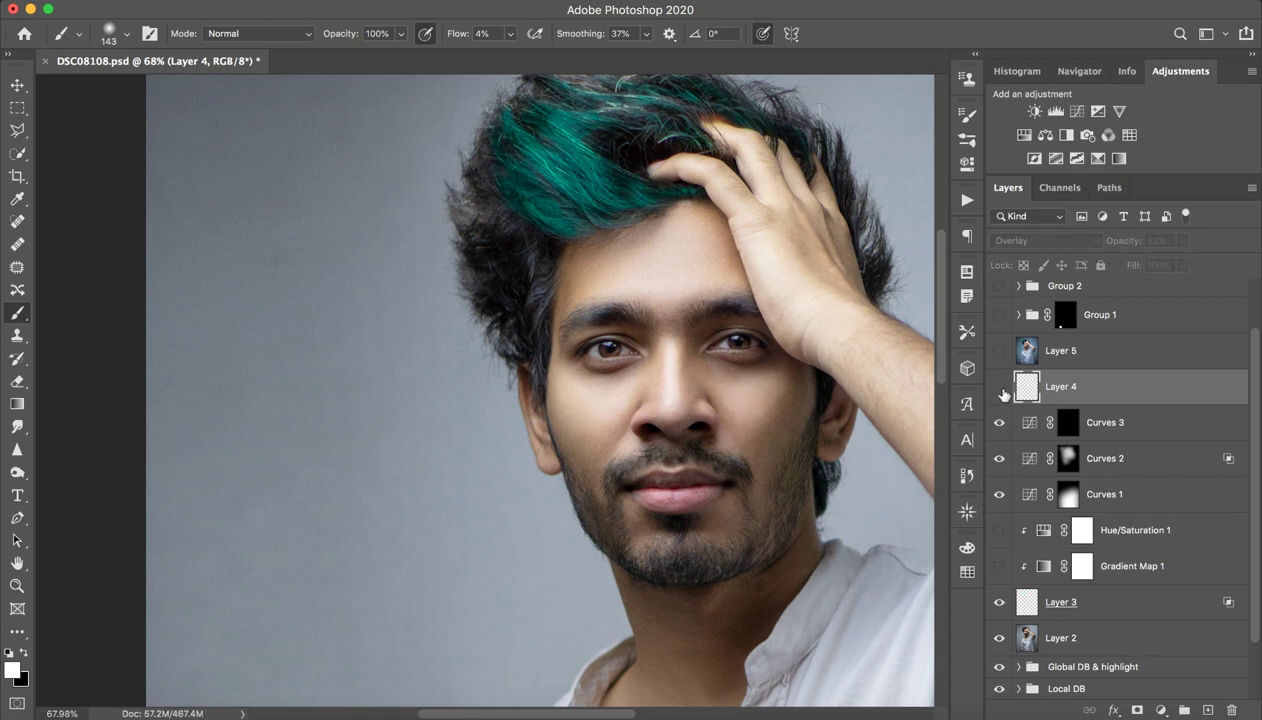
pyautogui.click(999, 387)
pyautogui.hscroll(5, 650, 340)
pyautogui.scroll(2, 650, 340)
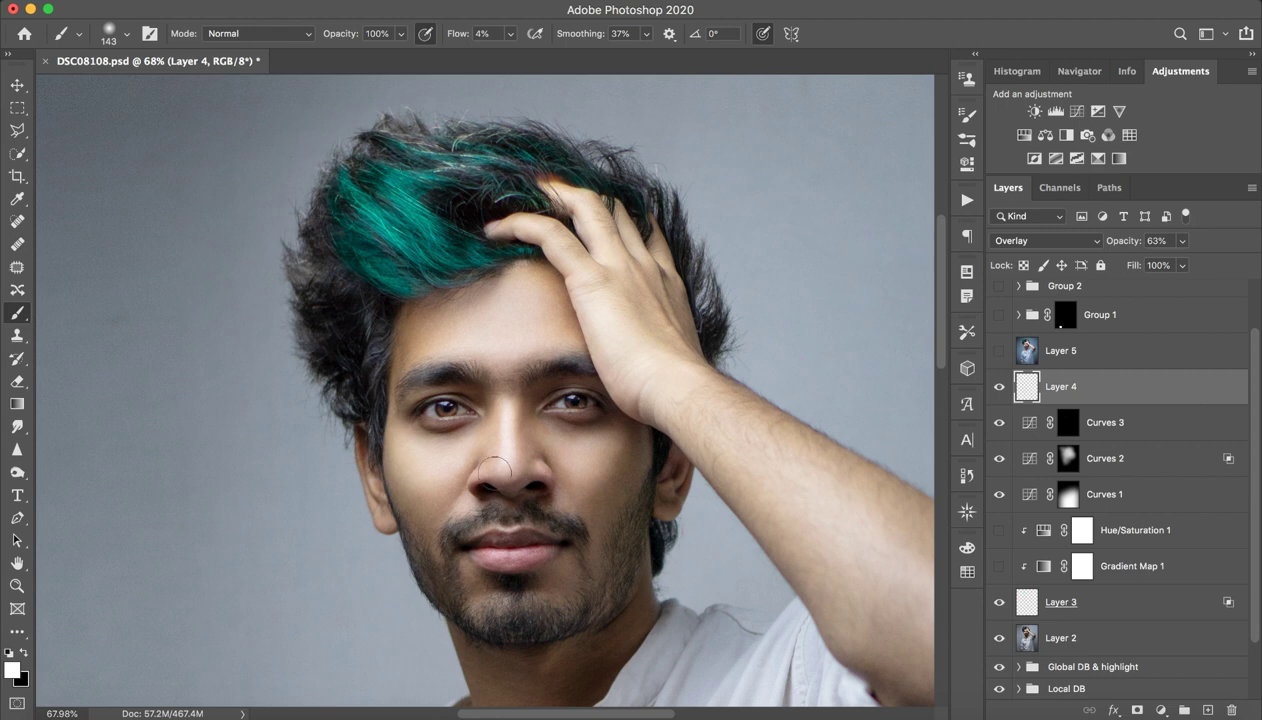
pyautogui.click(999, 387)
pyautogui.click(999, 387)
pyautogui.press('z')
pyautogui.moveTo(676, 465); pyautogui.dragTo(661, 457)
pyautogui.press('b')
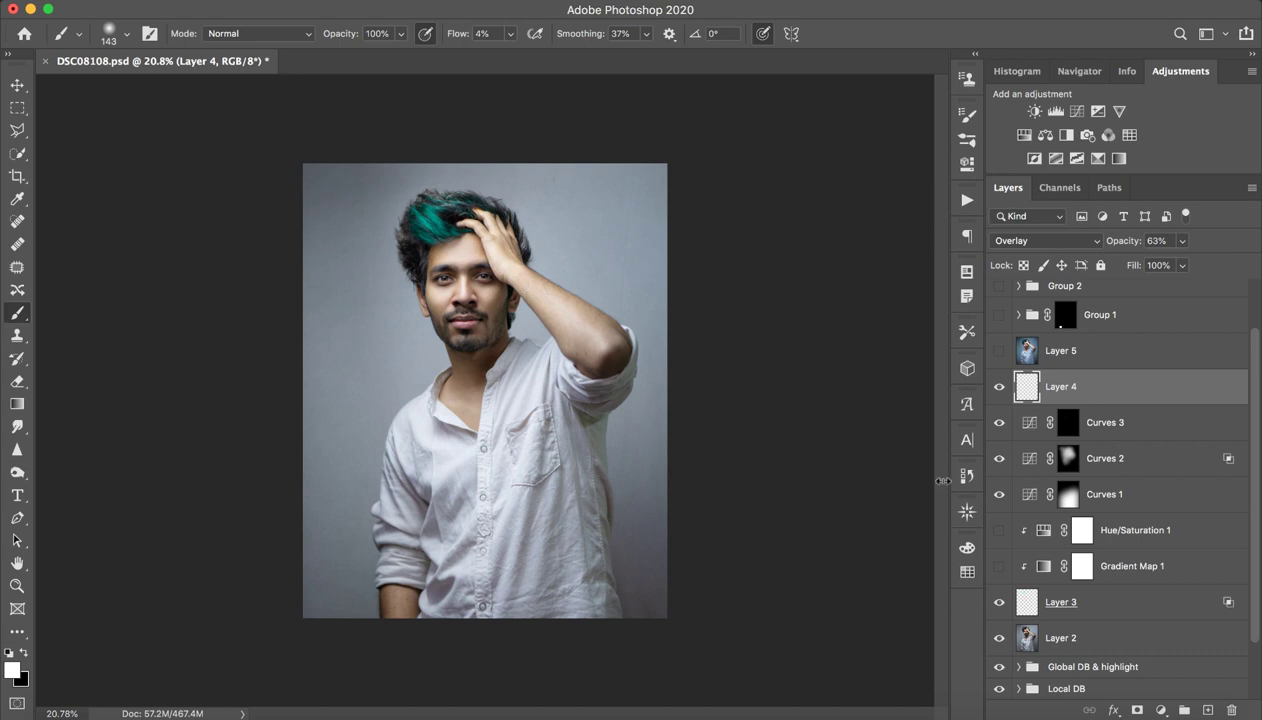
# Step: Select Layer 5 and make its cooler blue grade visible, checking the face up close
pyautogui.click(1068, 354)
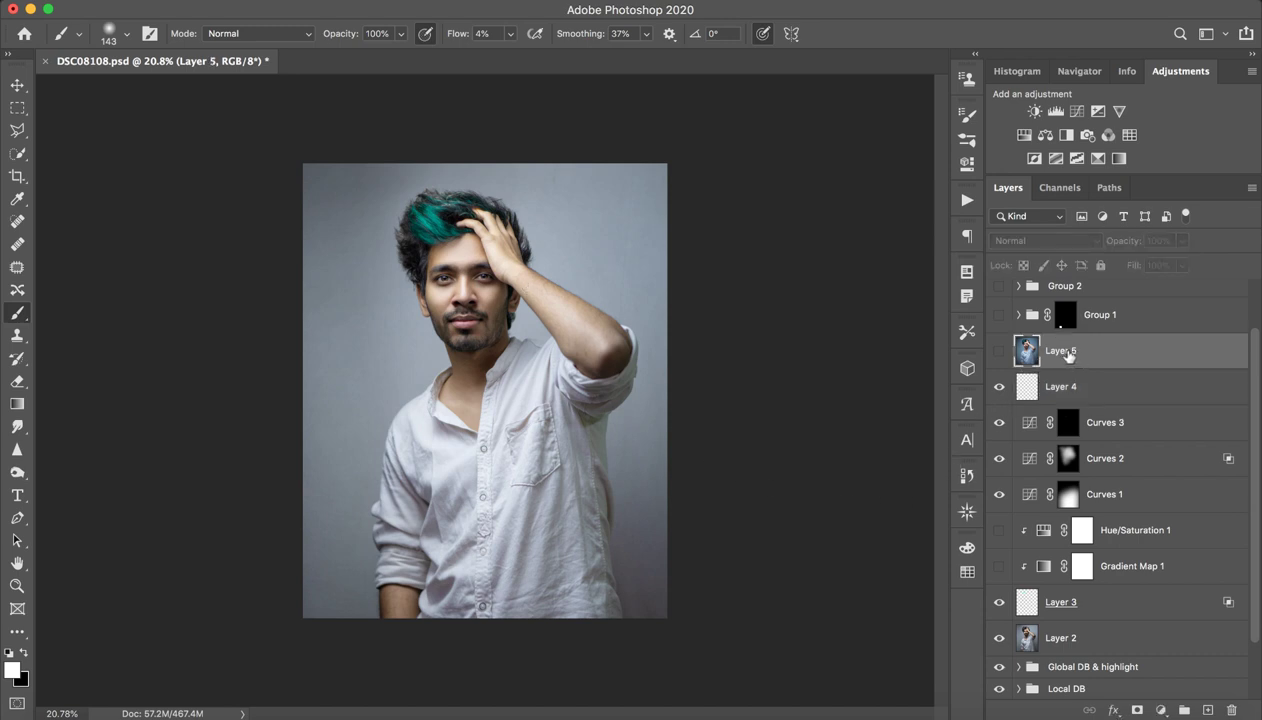
pyautogui.click(999, 351)
pyautogui.press('z')
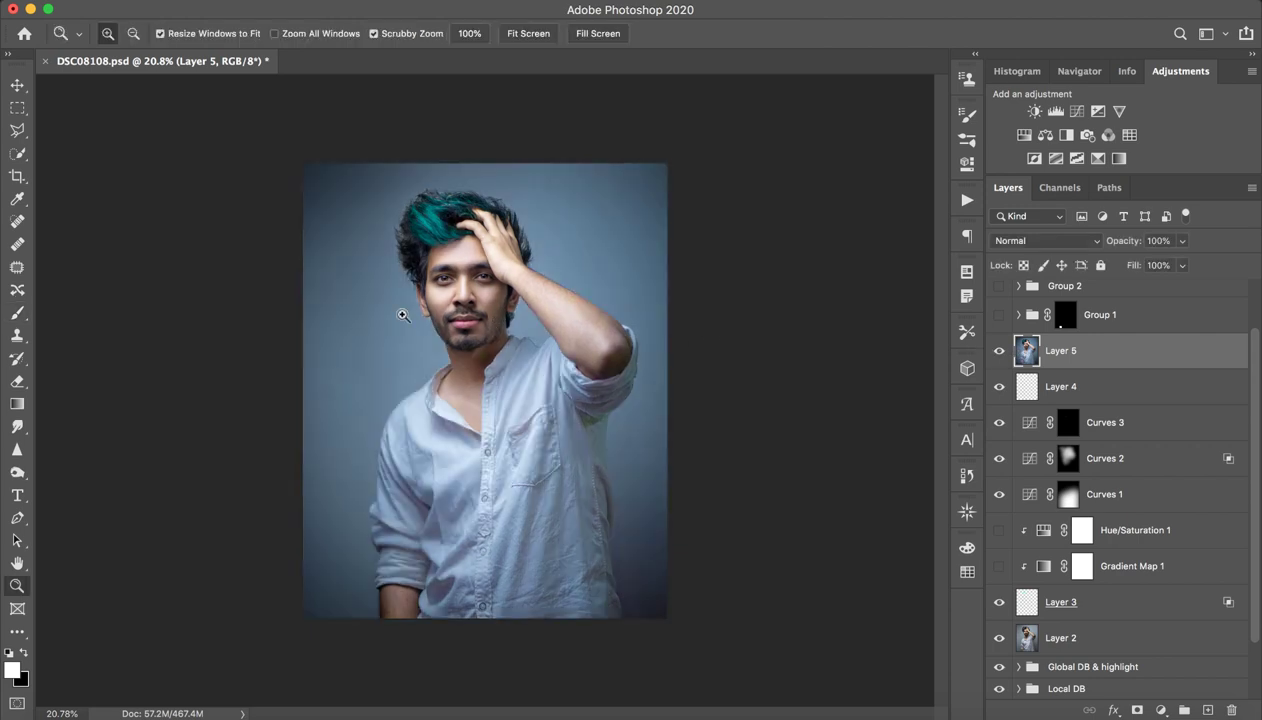
pyautogui.moveTo(405, 312); pyautogui.dragTo(560, 418)
pyautogui.press('b')
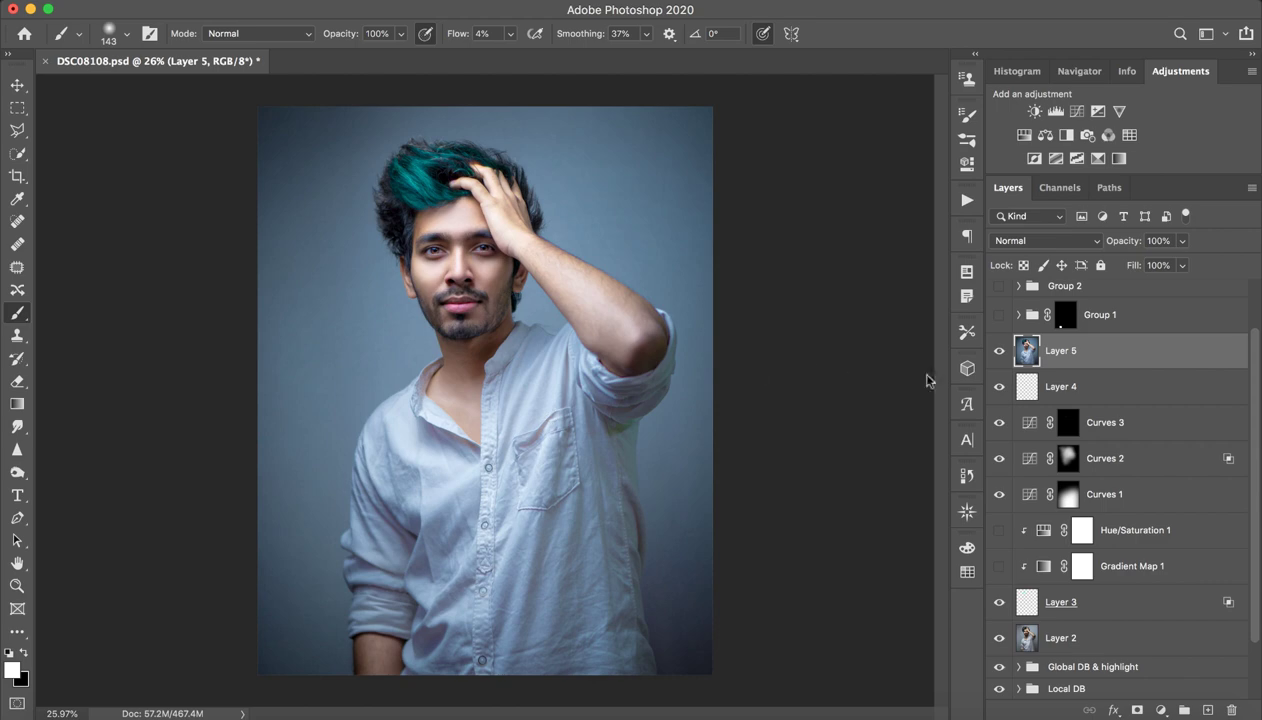
pyautogui.press('z')
pyautogui.moveTo(483, 235)
pyautogui.mouseDown()
pyautogui.moveTo(594, 245)
pyautogui.moveTo(501, 225)
pyautogui.moveTo(490, 256)
pyautogui.mouseUp()
pyautogui.press('b')
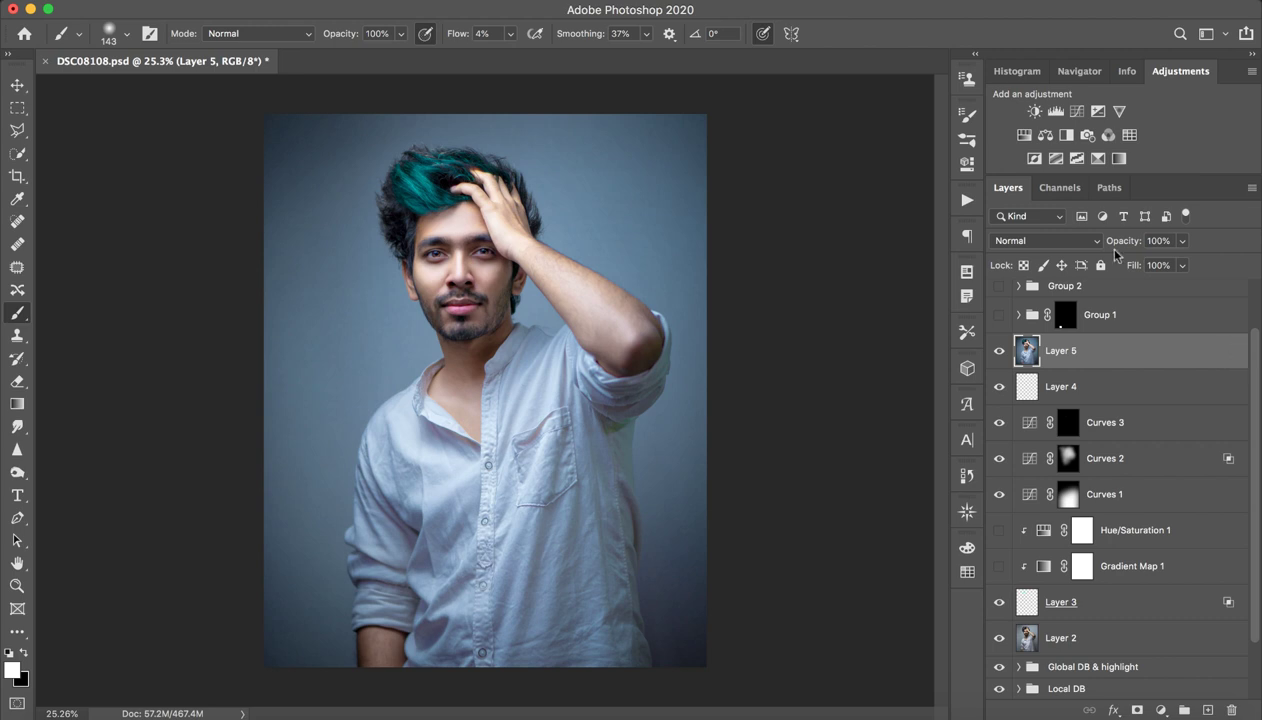
# Step: Preview the Kellan - Portrait Camera Raw preset on Layer 5, then cancel without applying
pyautogui.press('shift+super+a')
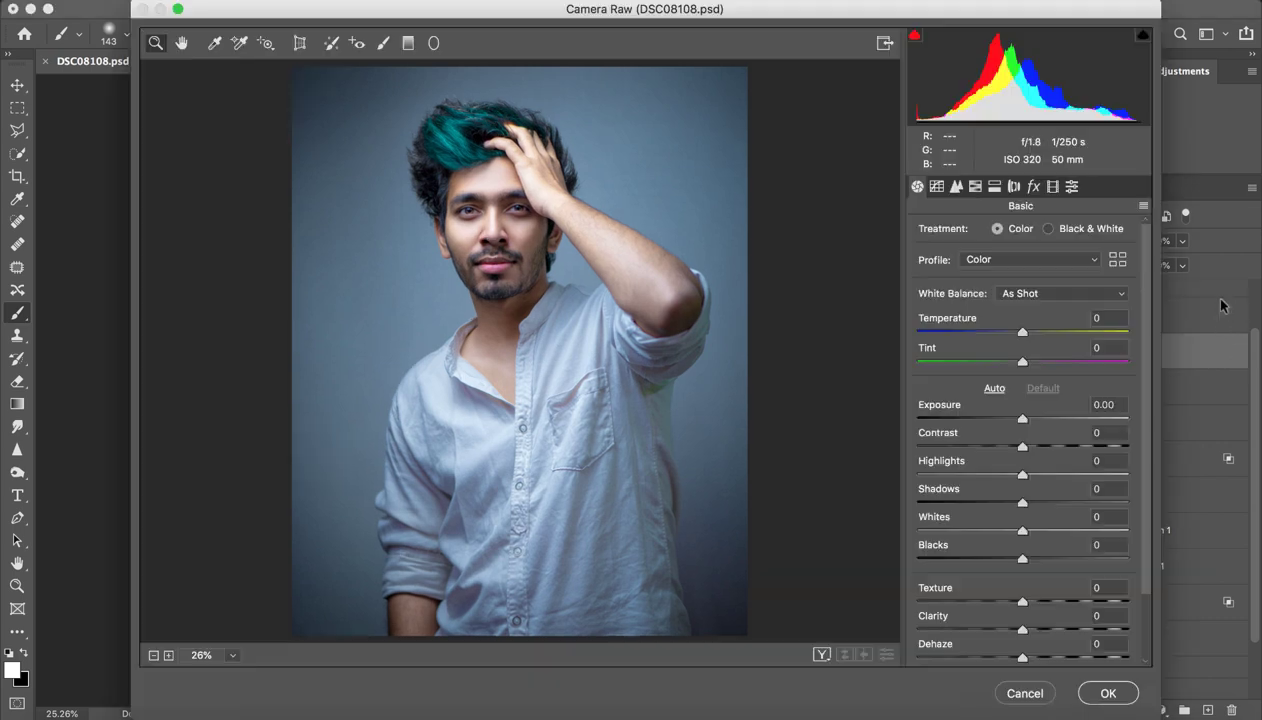
pyautogui.click(1073, 187)
pyautogui.scroll(-1, 1106, 289)
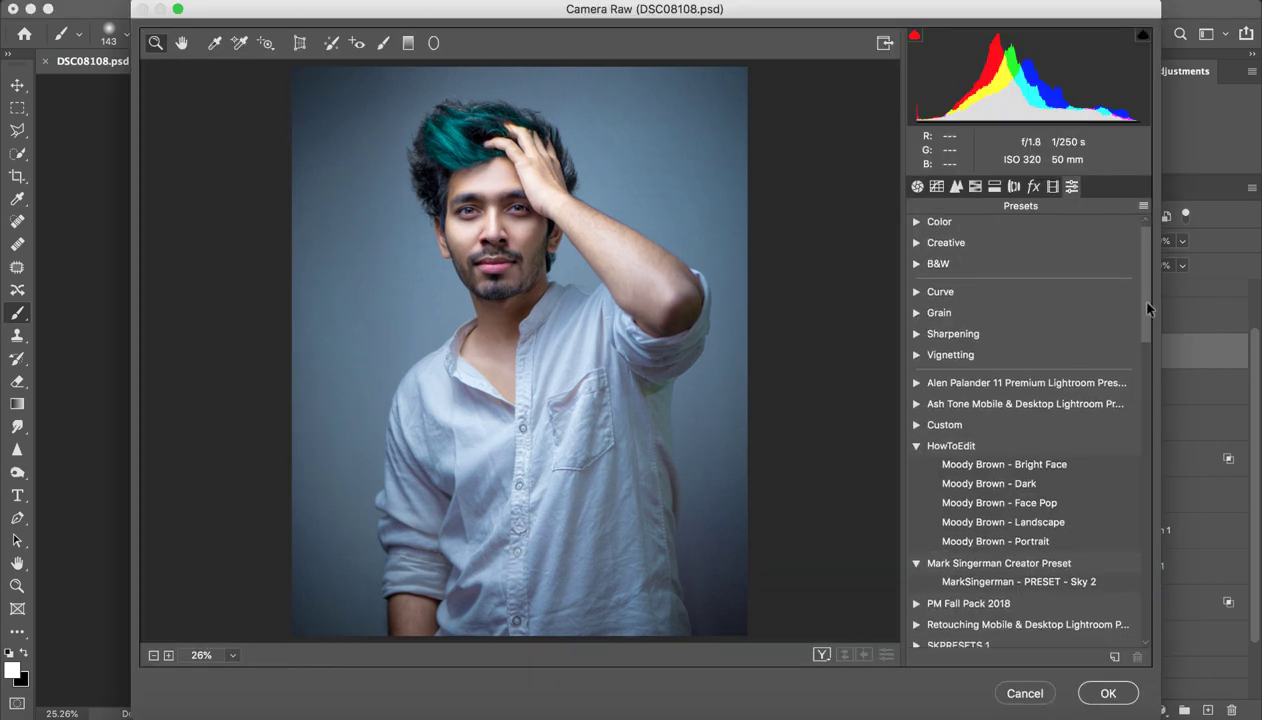
pyautogui.scroll(-5, 1110, 330)
pyautogui.scroll(-5, 1128, 369)
pyautogui.scroll(-4, 1147, 514)
pyautogui.scroll(2, 1125, 515)
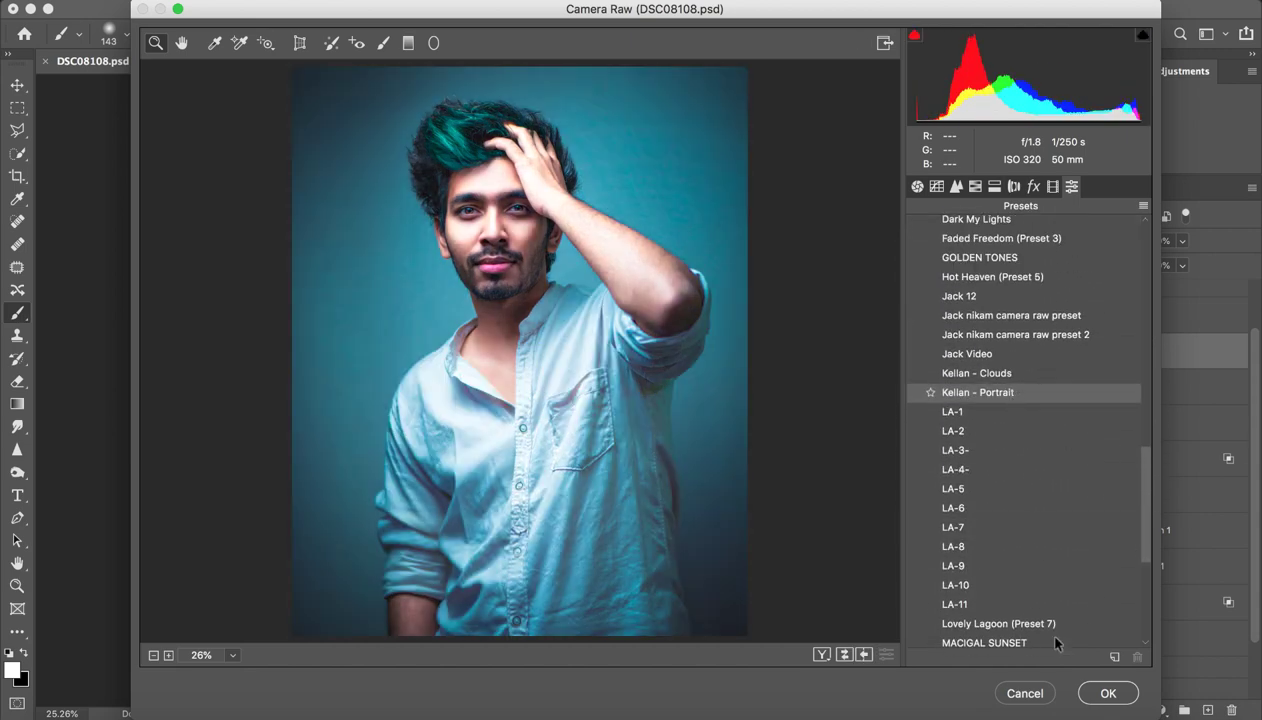
pyautogui.click(1025, 693)
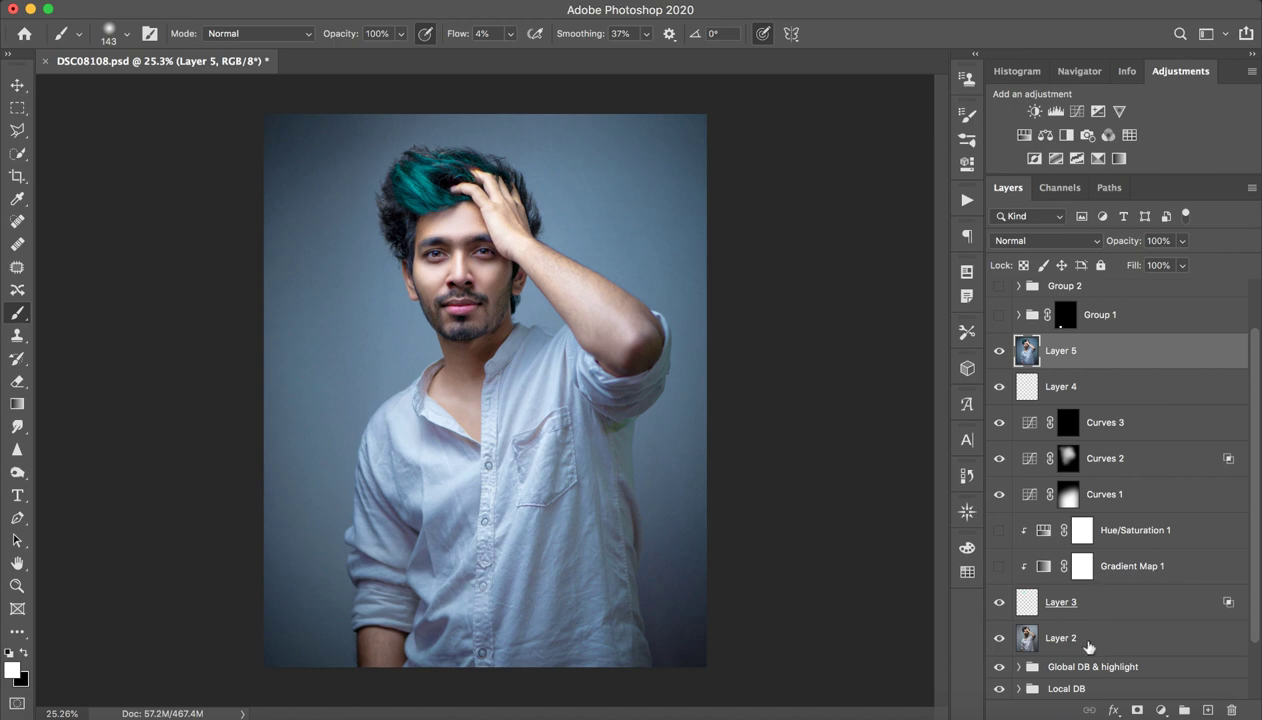
# Step: Select Layer 2, hide Layer 5's blue grade, and open the Camera Raw Filter
pyautogui.click(1072, 633)
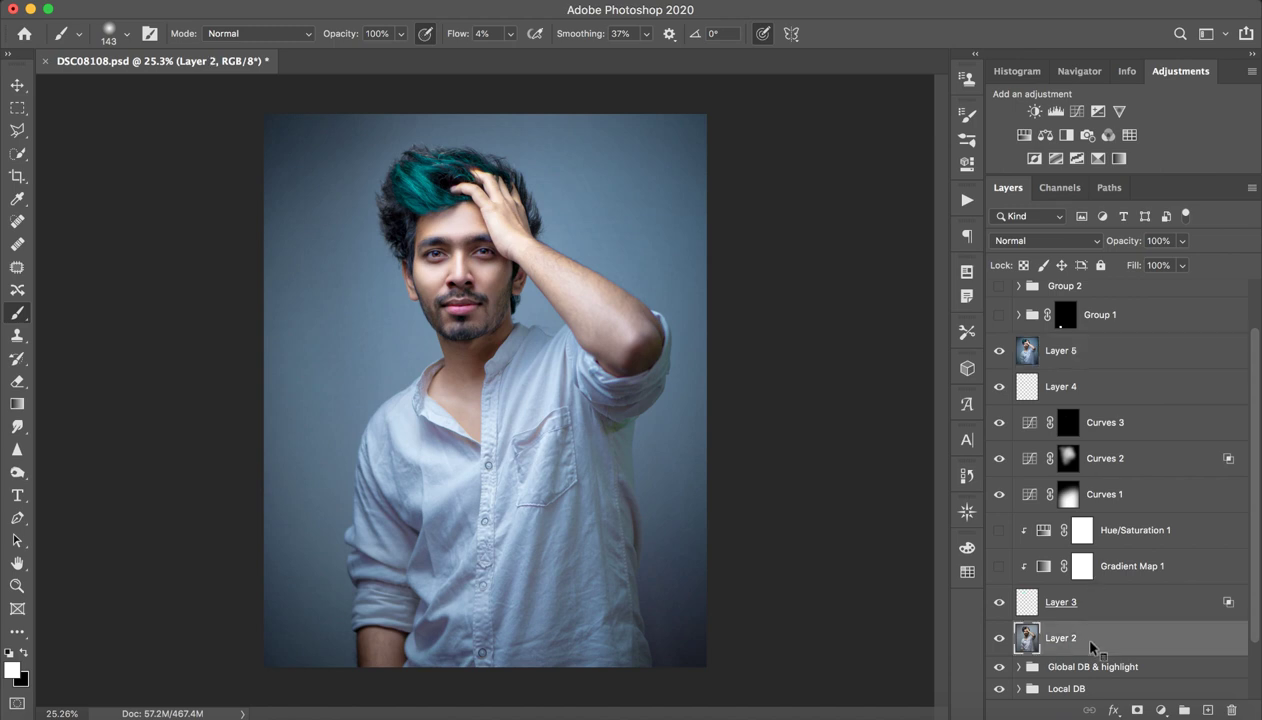
pyautogui.click(1003, 351)
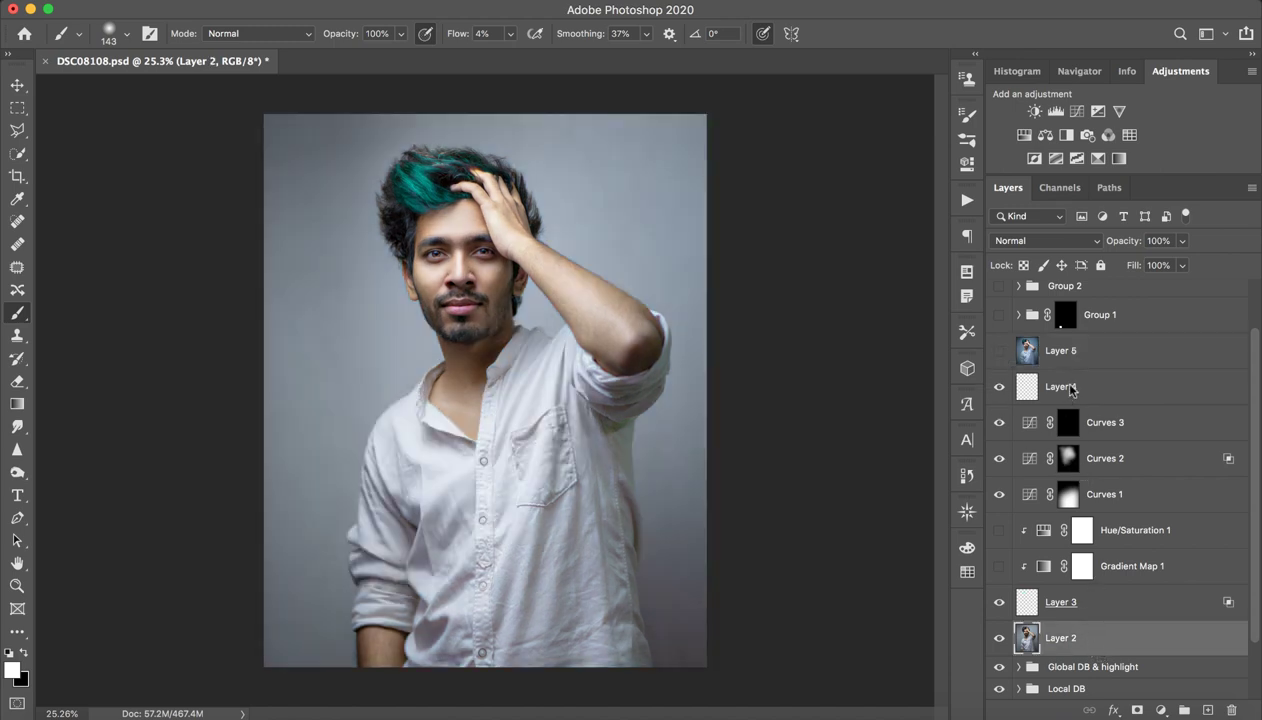
pyautogui.hotkey('ctrl', 'shift', 'a')
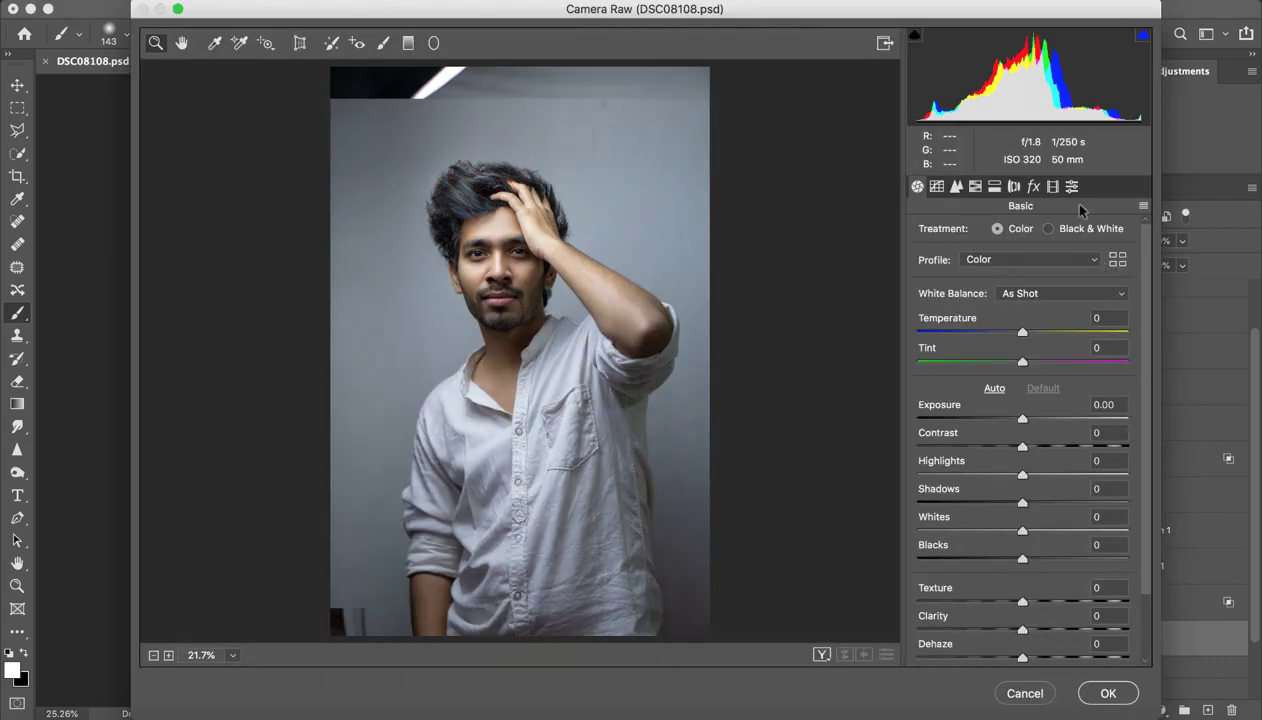
# Step: Compare the Kellan - Portrait and Kellan - Clouds presets, then cancel without applying
pyautogui.click(1072, 187)
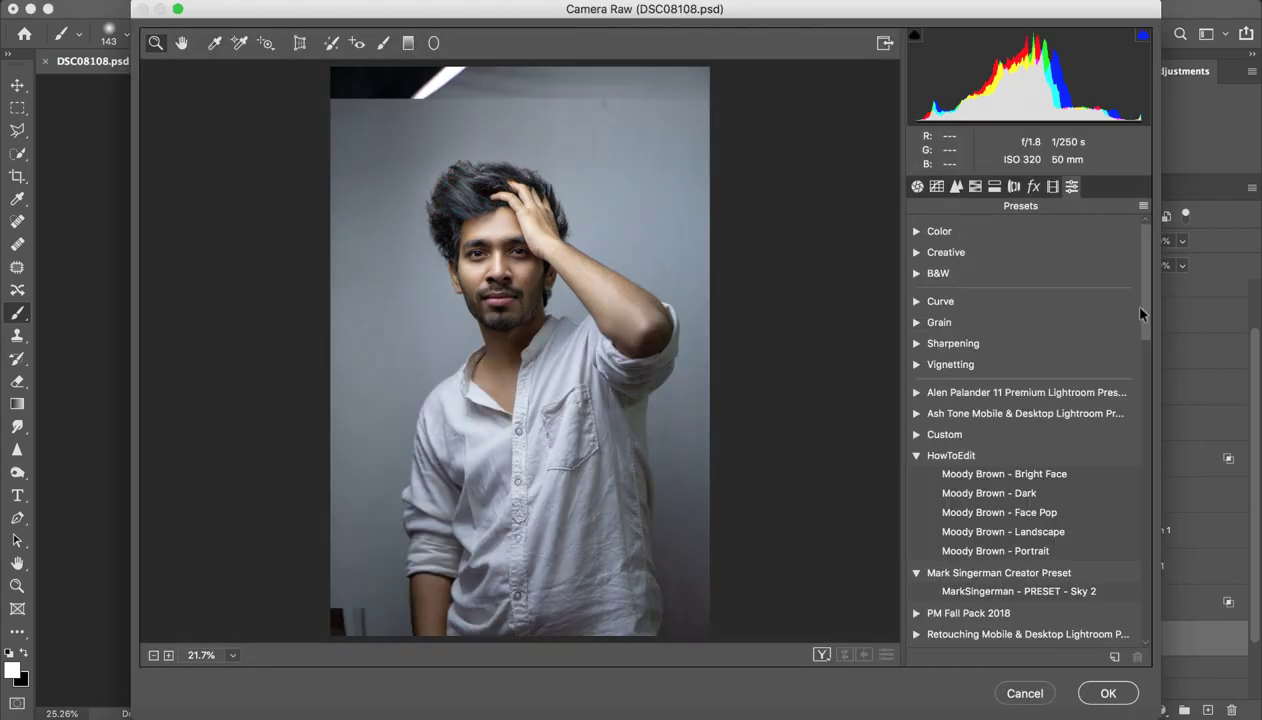
pyautogui.moveTo(1140, 314)
pyautogui.mouseDown()
pyautogui.moveTo(1133, 622)
pyautogui.moveTo(1141, 520)
pyautogui.mouseUp()
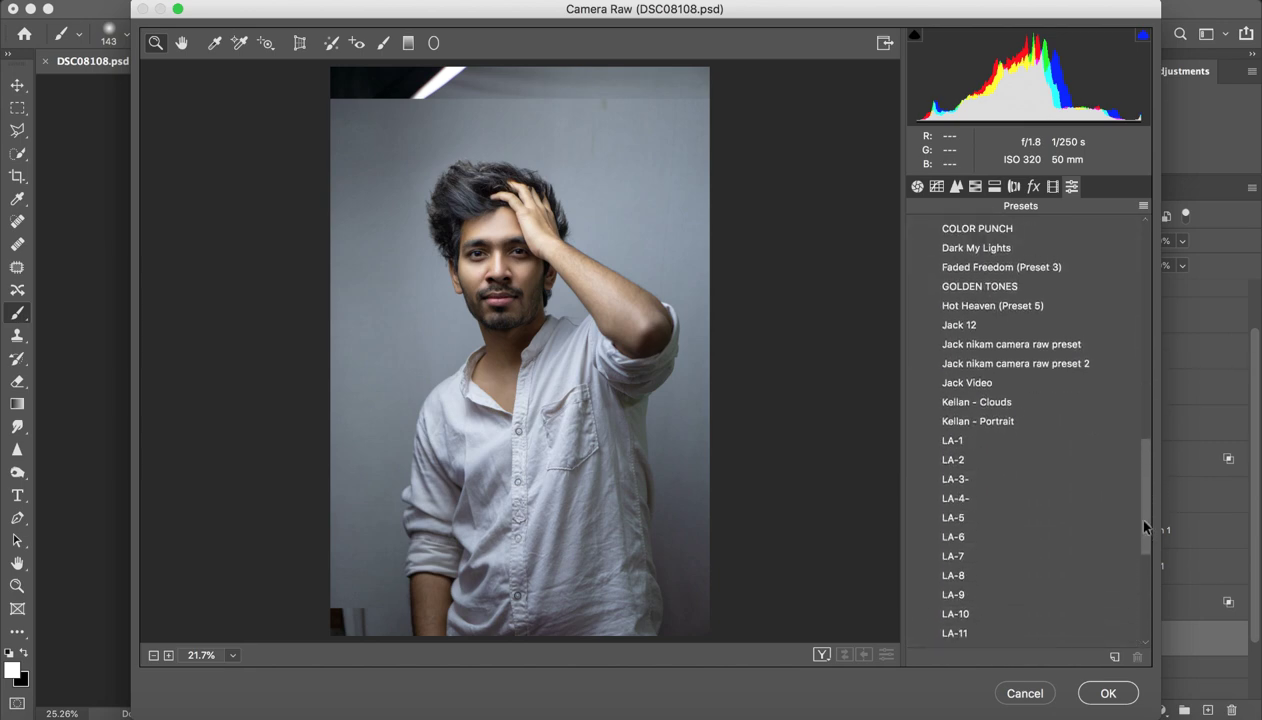
pyautogui.click(1003, 421)
pyautogui.click(1000, 402)
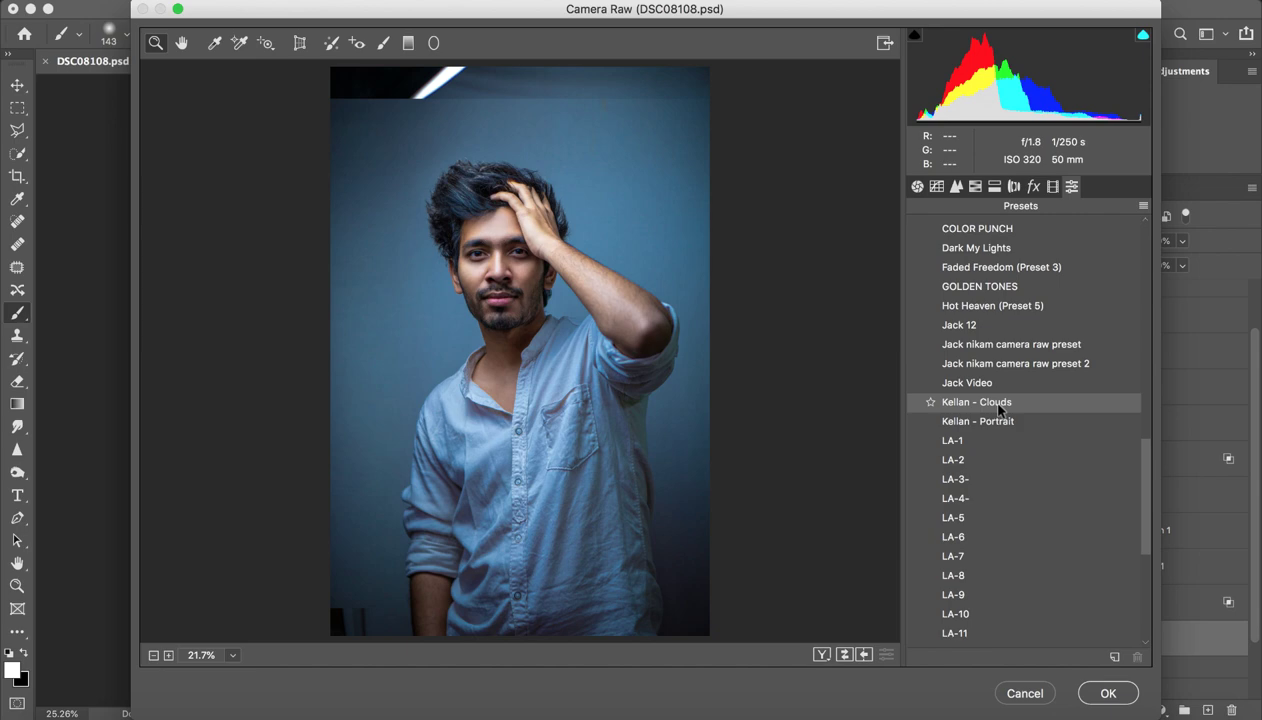
pyautogui.click(996, 420)
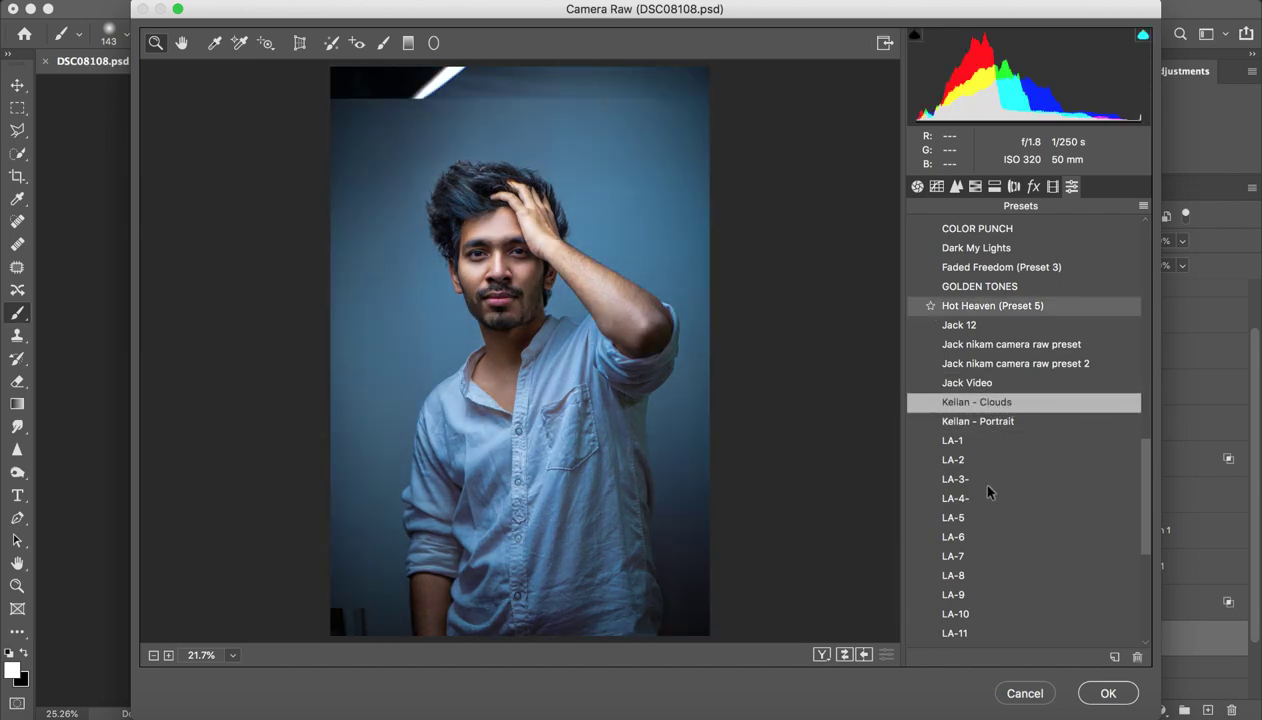
pyautogui.click(1040, 697)
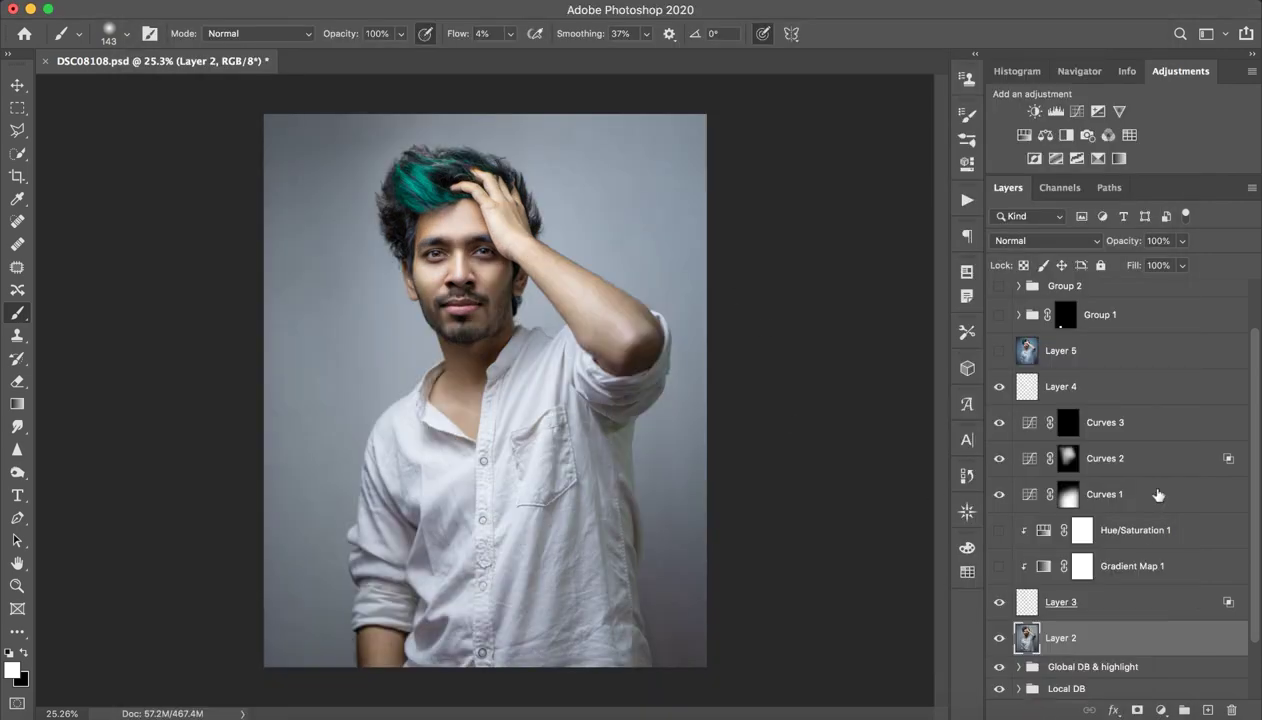
# Step: Turn Layer 5's cool blue grade back on over the portrait
pyautogui.press('z')
pyautogui.moveTo(520, 292)
pyautogui.mouseDown()
pyautogui.moveTo(501, 292)
pyautogui.moveTo(525, 292)
pyautogui.mouseUp()
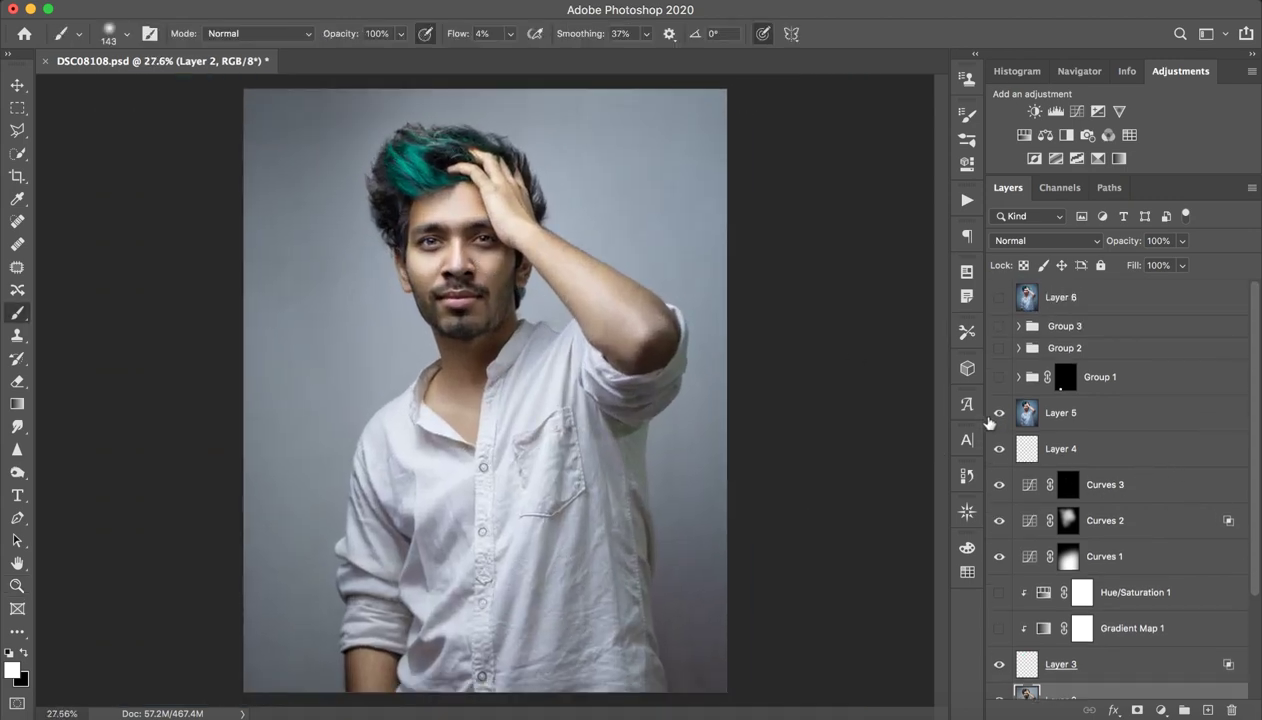
pyautogui.click(999, 412)
pyautogui.press('z')
pyautogui.moveTo(384, 280); pyautogui.dragTo(360, 280)
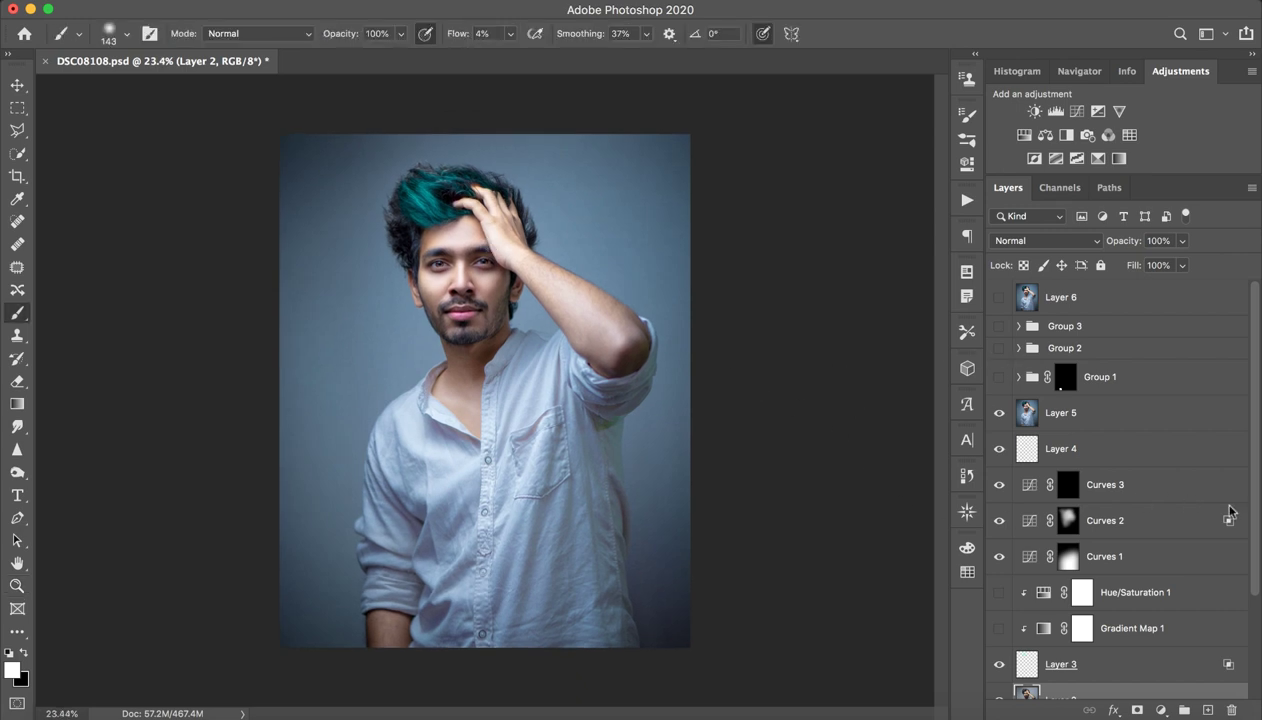
# Step: Show Group 1 to reveal the forearm tattoo, comparing it off and on
pyautogui.press('z')
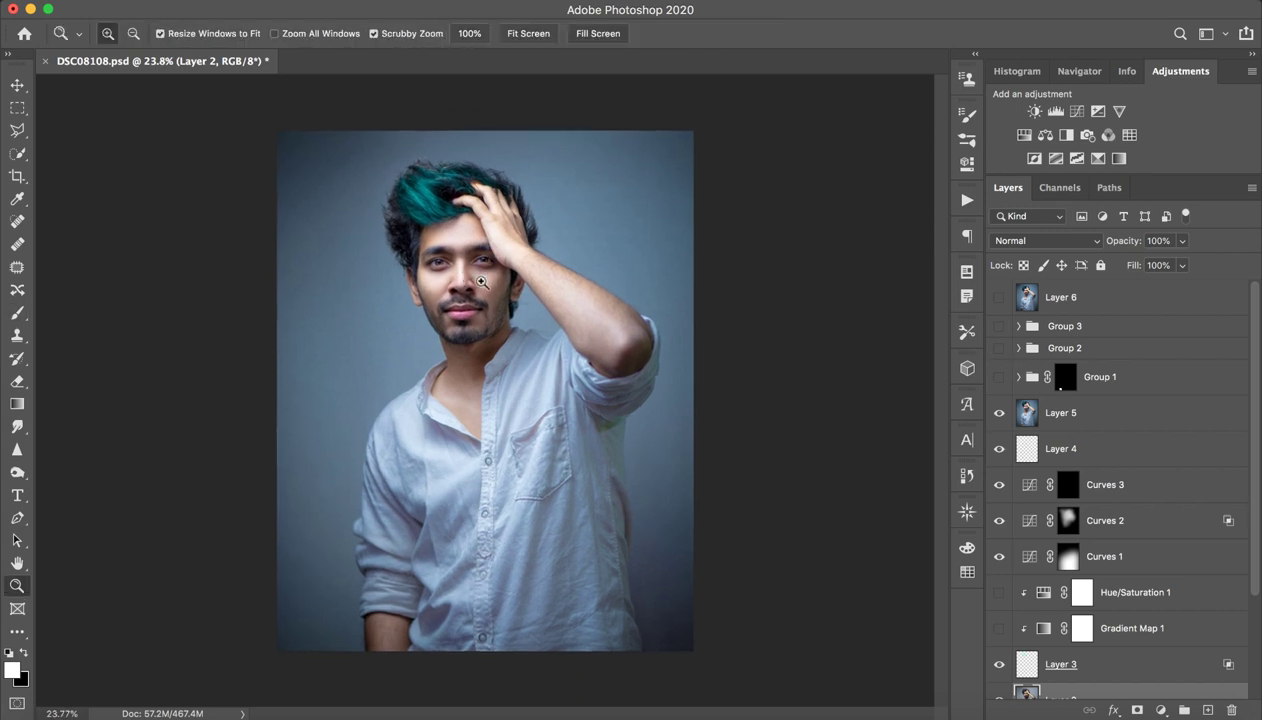
pyautogui.moveTo(840, 364); pyautogui.dragTo(861, 364)
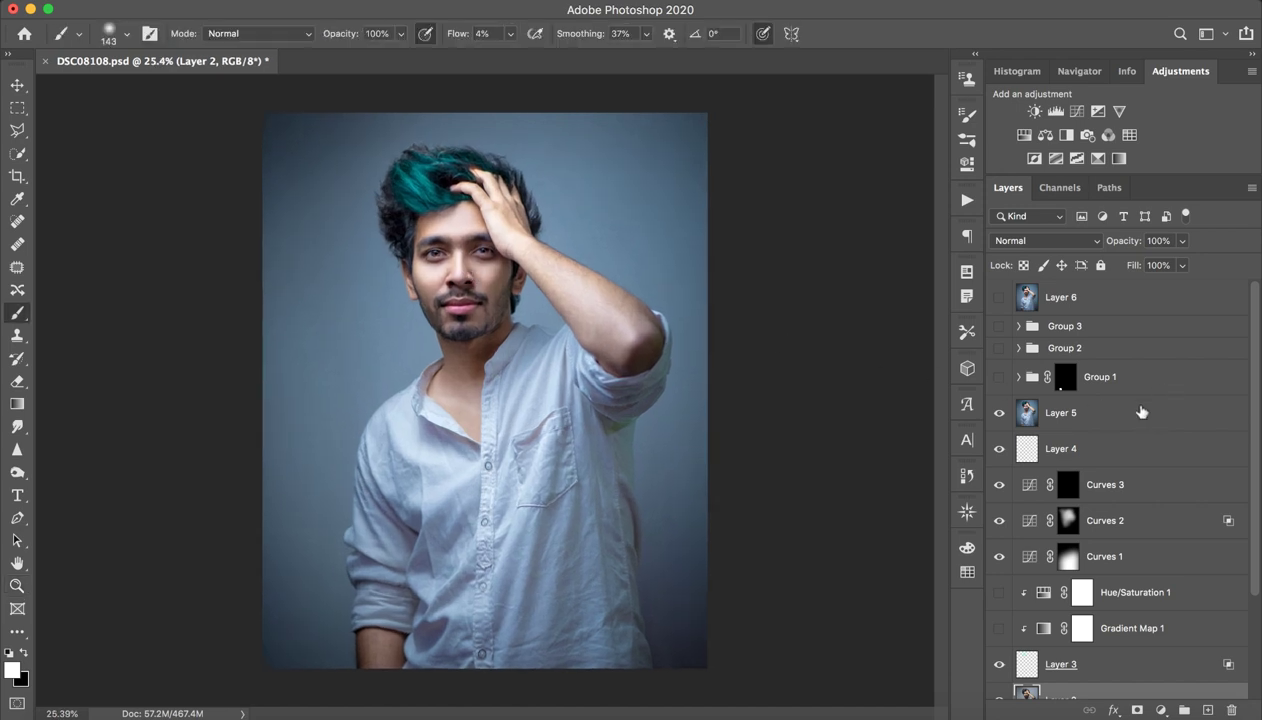
pyautogui.click(998, 378)
pyautogui.click(998, 378)
pyautogui.press('z')
pyautogui.moveTo(436, 593)
pyautogui.mouseDown()
pyautogui.moveTo(423, 631)
pyautogui.moveTo(735, 487)
pyautogui.mouseUp()
pyautogui.press('z')
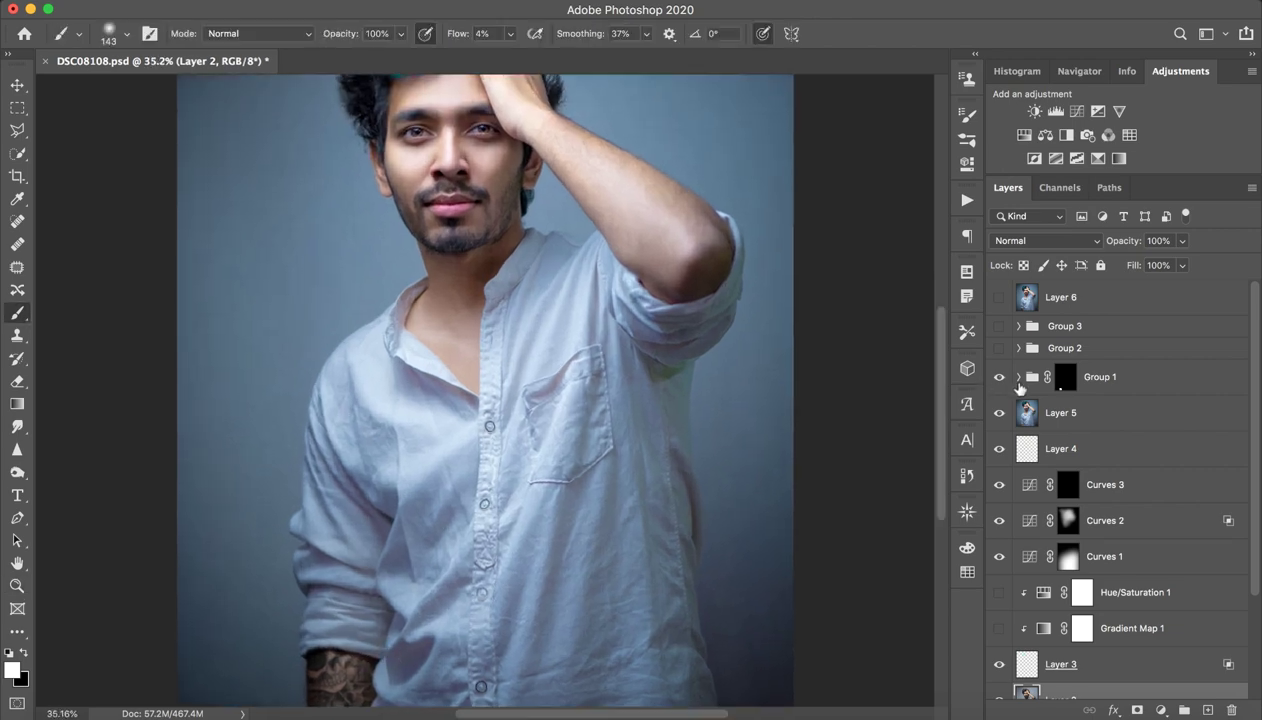
pyautogui.click(1018, 377)
pyautogui.scroll(-5, 782, 437)
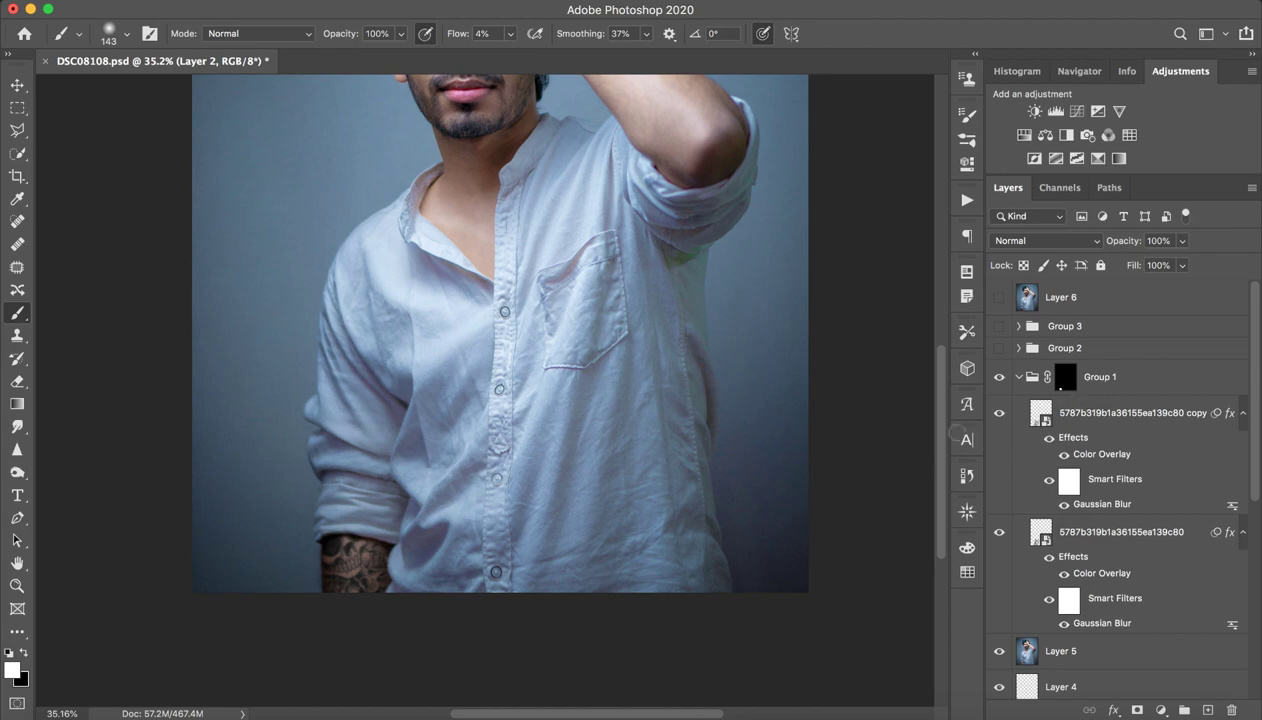
pyautogui.press('z')
pyautogui.moveTo(470, 500)
pyautogui.mouseDown()
pyautogui.moveTo(524, 501)
pyautogui.moveTo(423, 495)
pyautogui.mouseUp()
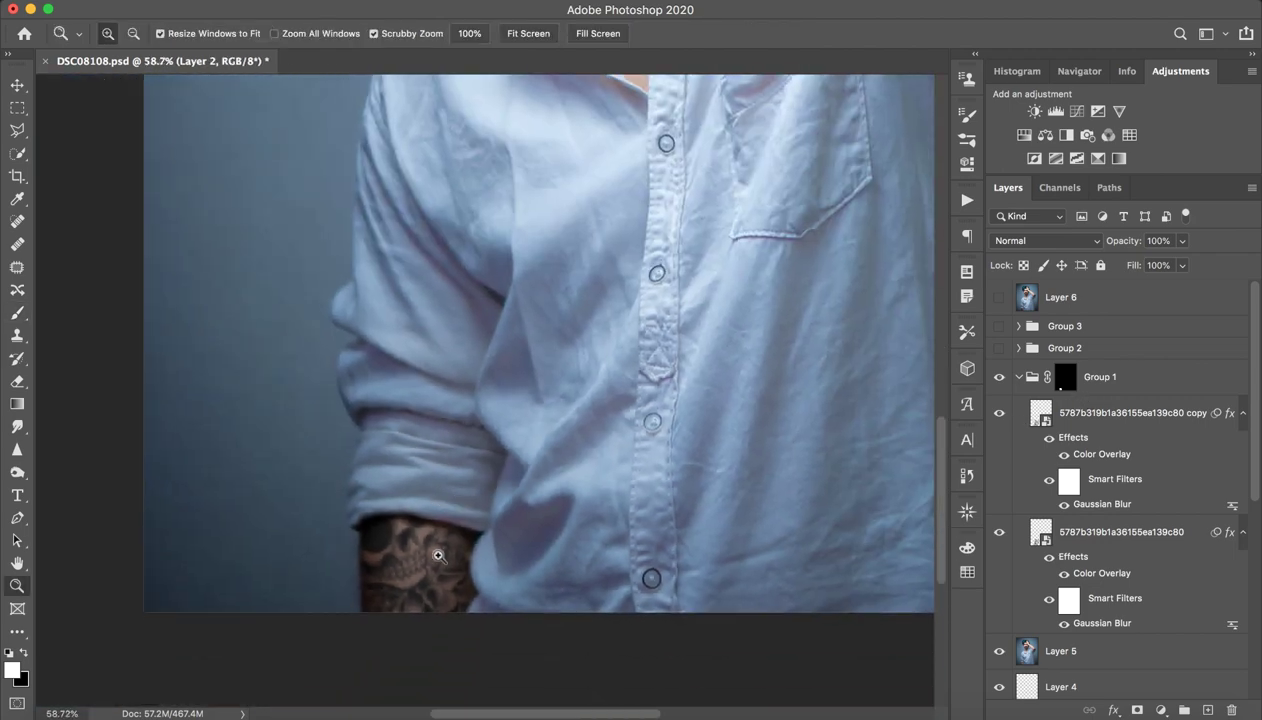
pyautogui.click(1112, 413)
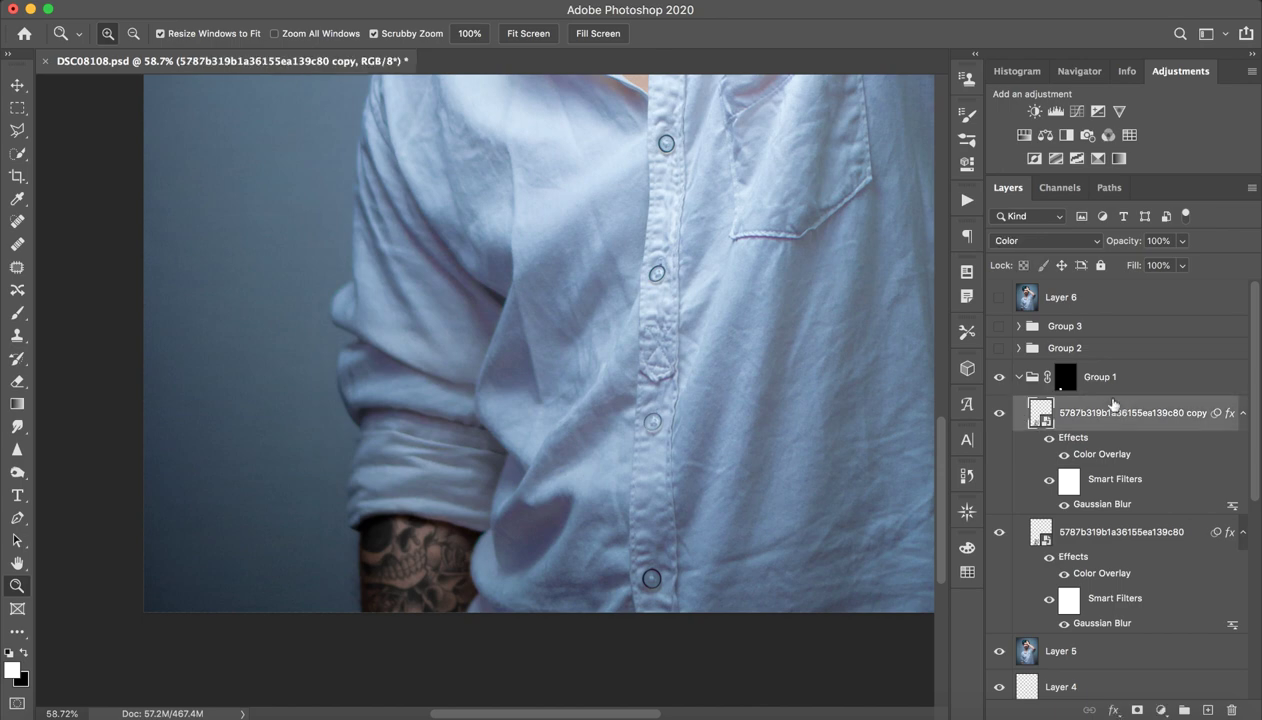
pyautogui.click(999, 413)
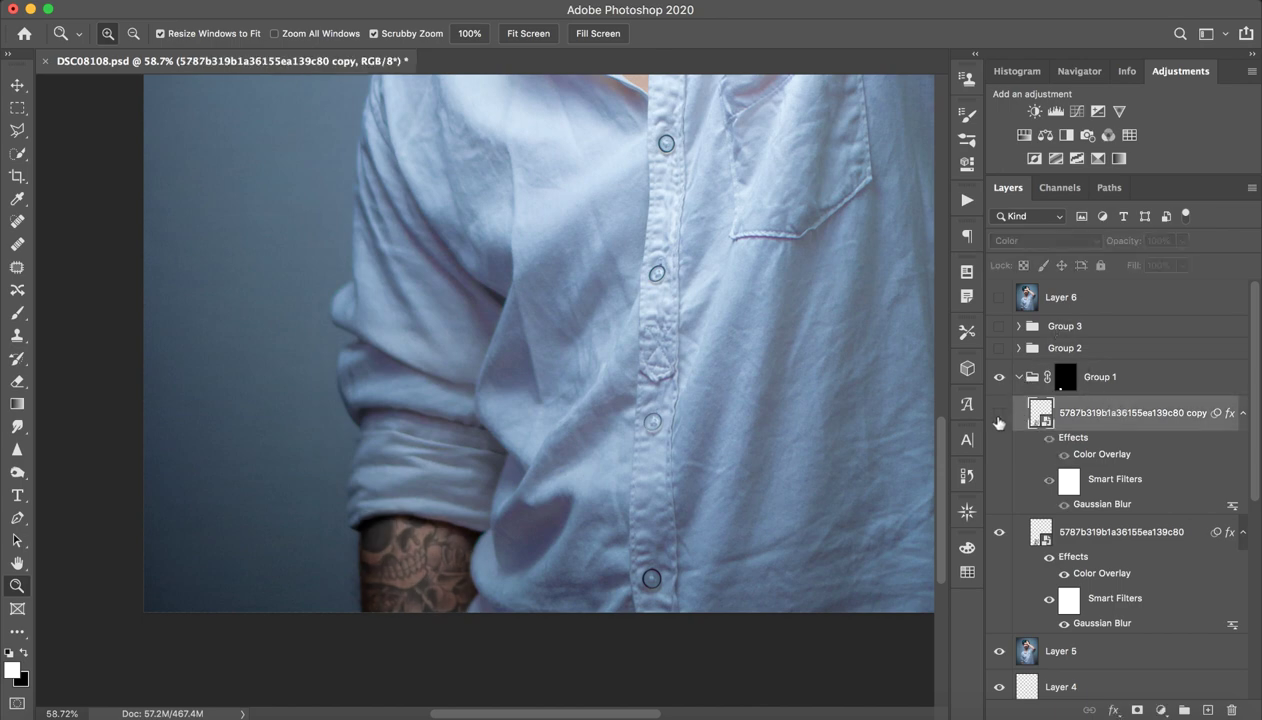
pyautogui.doubleClick(1095, 455)
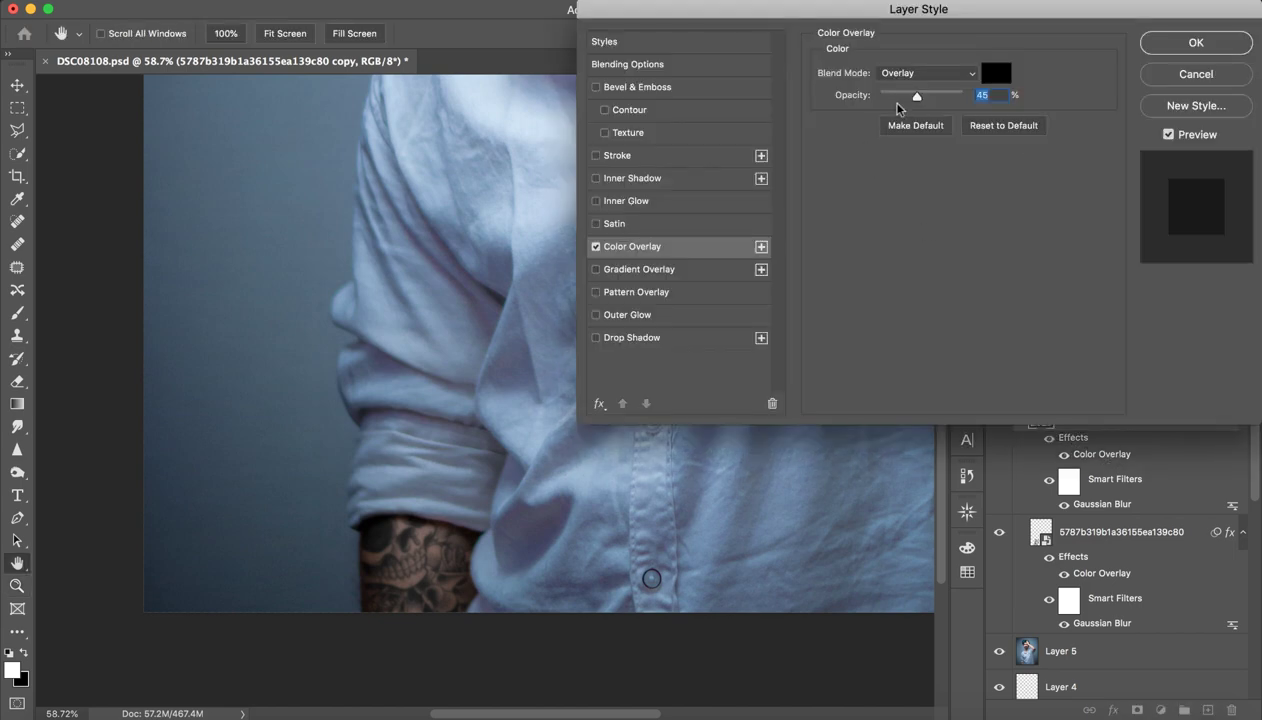
pyautogui.click(1180, 74)
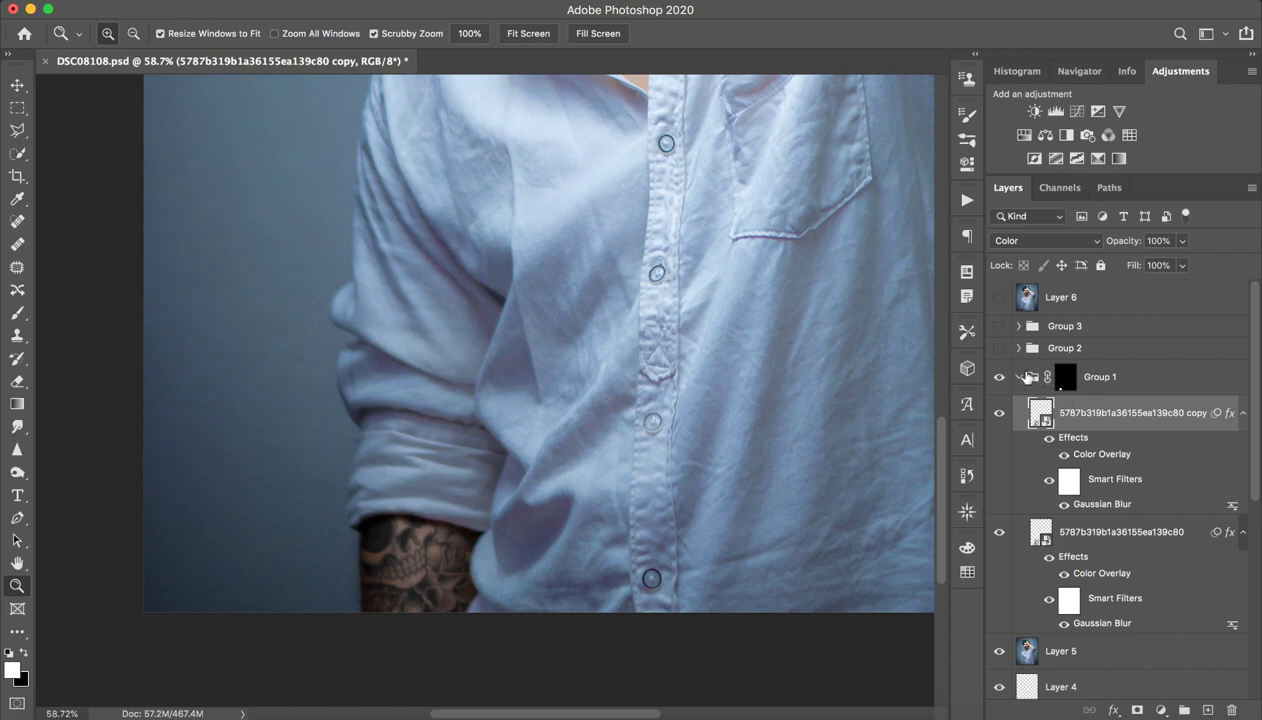
pyautogui.click(1019, 377)
pyautogui.click(1037, 241)
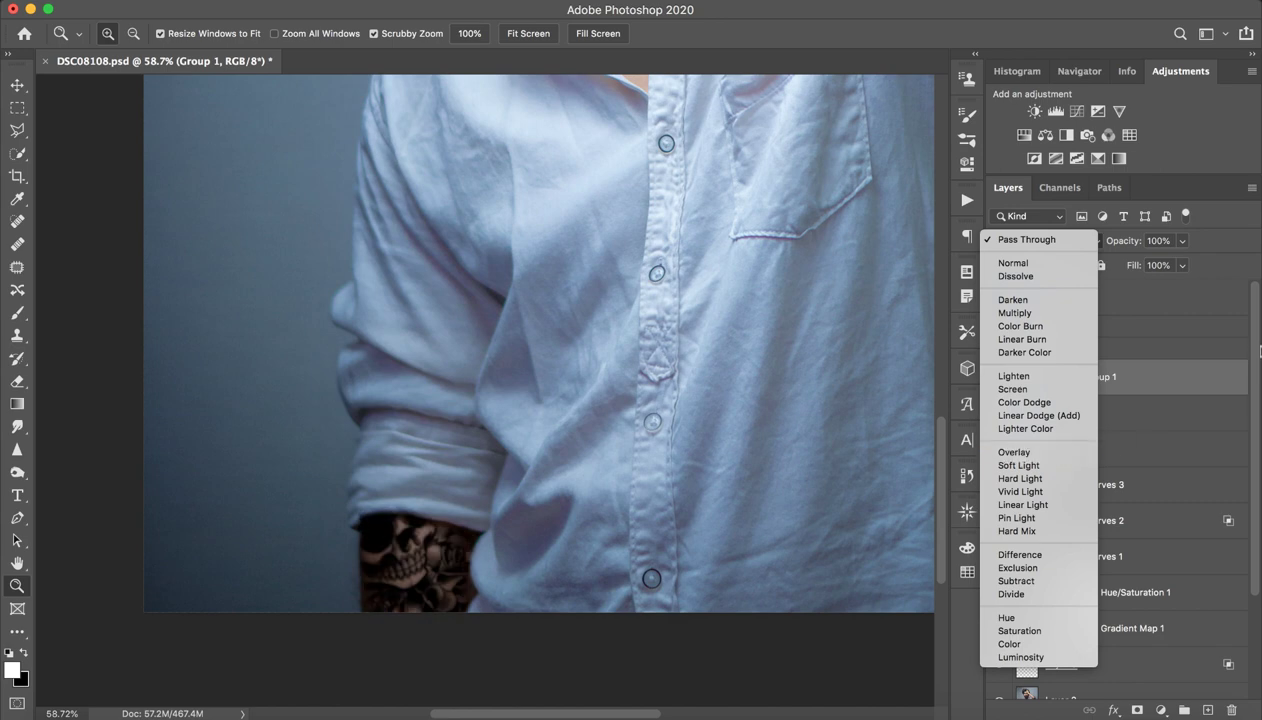
pyautogui.click(1204, 332)
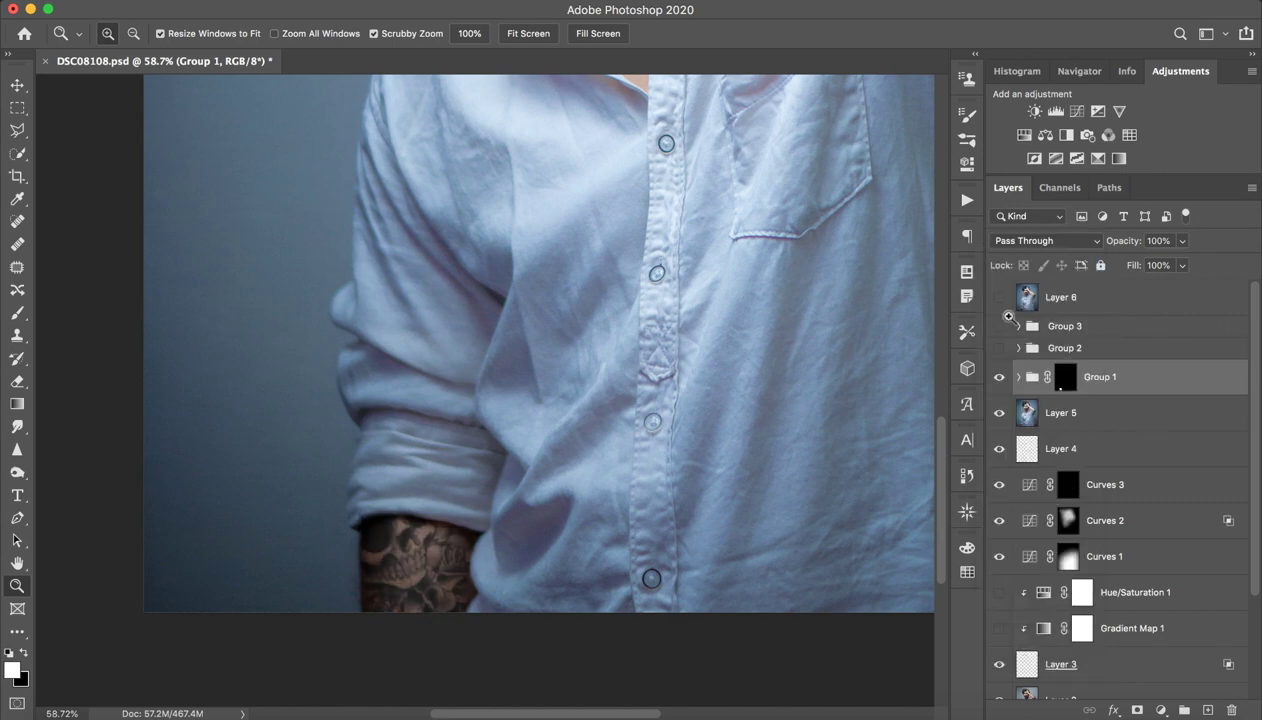
# Step: Show Group 2 and inspect its lettering above the shirt pocket up close
pyautogui.moveTo(718, 367)
pyautogui.mouseDown()
pyautogui.moveTo(756, 428)
pyautogui.moveTo(718, 436)
pyautogui.mouseUp()
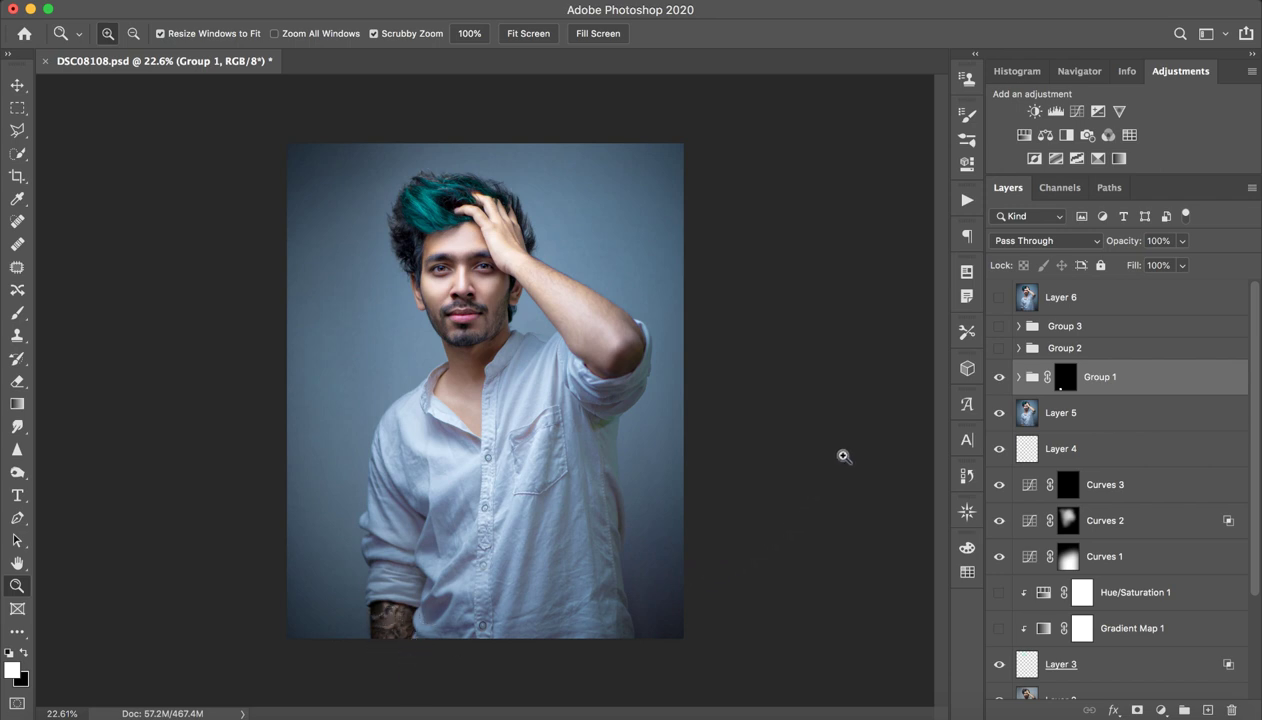
pyautogui.click(1040, 357)
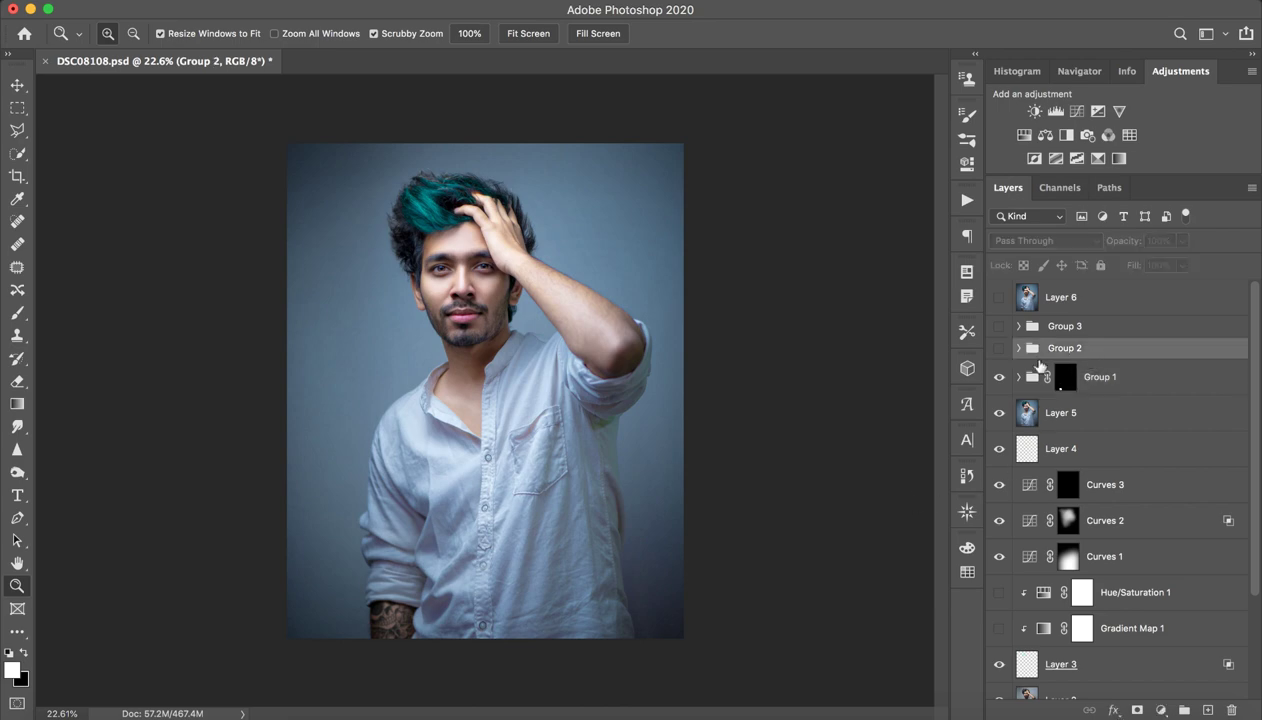
pyautogui.click(998, 348)
pyautogui.moveTo(436, 245)
pyautogui.mouseDown()
pyautogui.moveTo(470, 235)
pyautogui.moveTo(415, 240)
pyautogui.mouseUp()
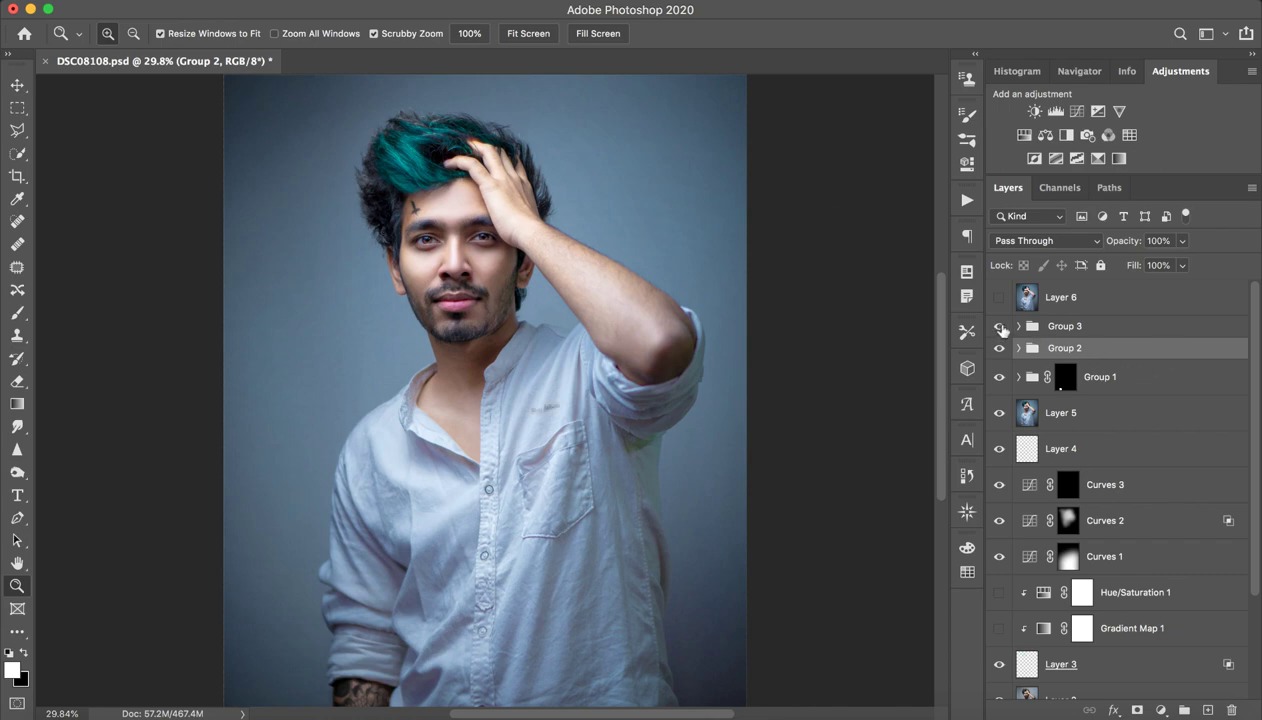
pyautogui.moveTo(554, 426); pyautogui.dragTo(690, 394)
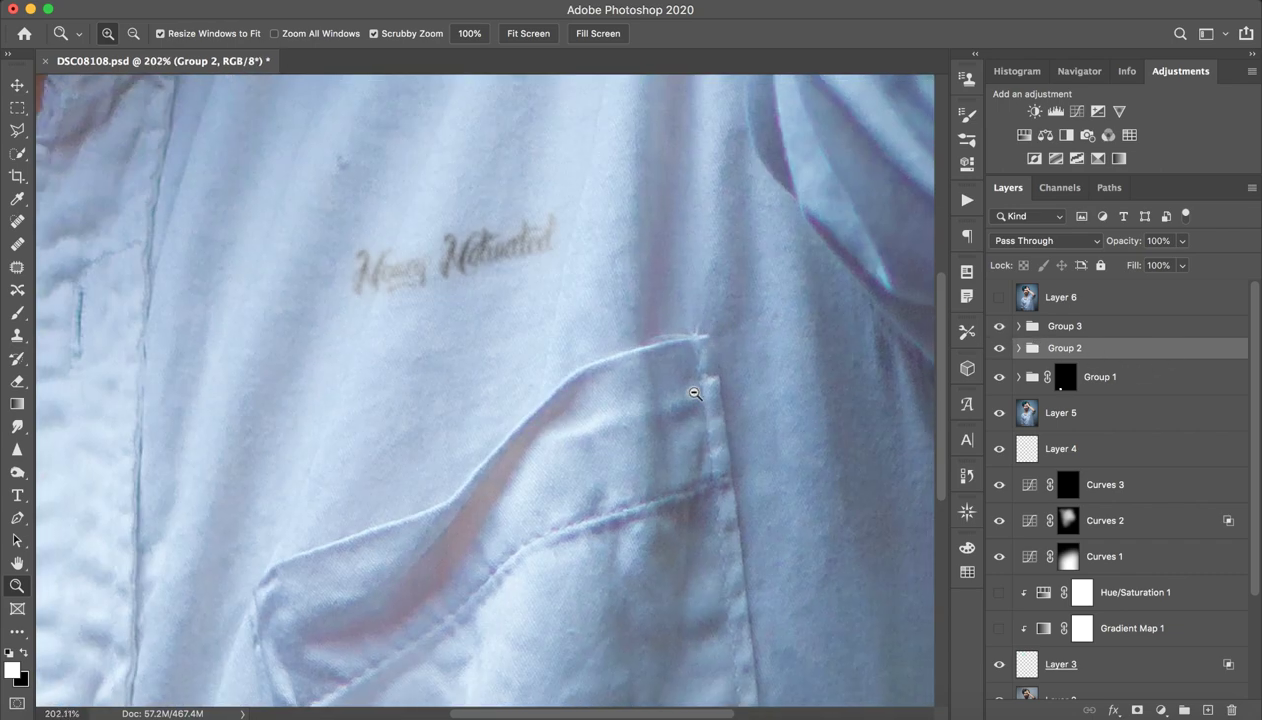
pyautogui.moveTo(630, 254)
pyautogui.mouseDown()
pyautogui.moveTo(507, 317)
pyautogui.moveTo(698, 338)
pyautogui.mouseUp()
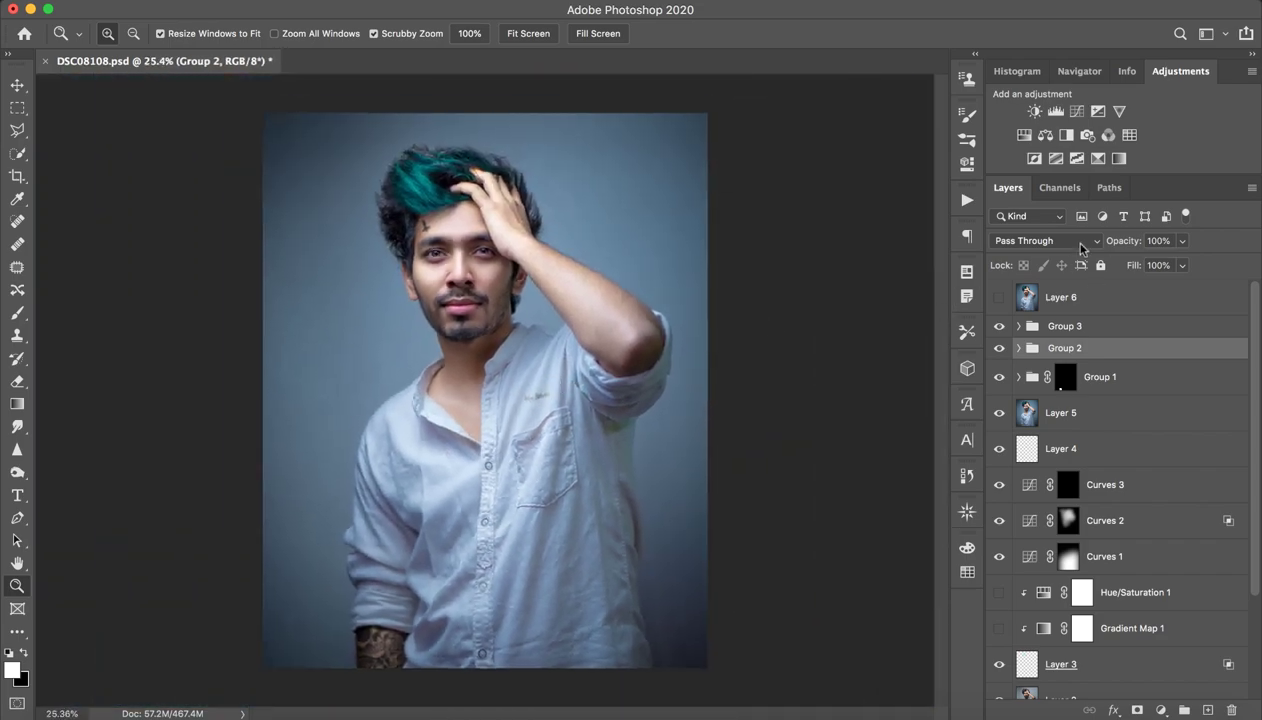
# Step: Keep Group 2's blend mode at Pass Through, then select and show Layer 6
pyautogui.click(1081, 246)
pyautogui.click(1194, 266)
pyautogui.click(1138, 308)
pyautogui.click(999, 298)
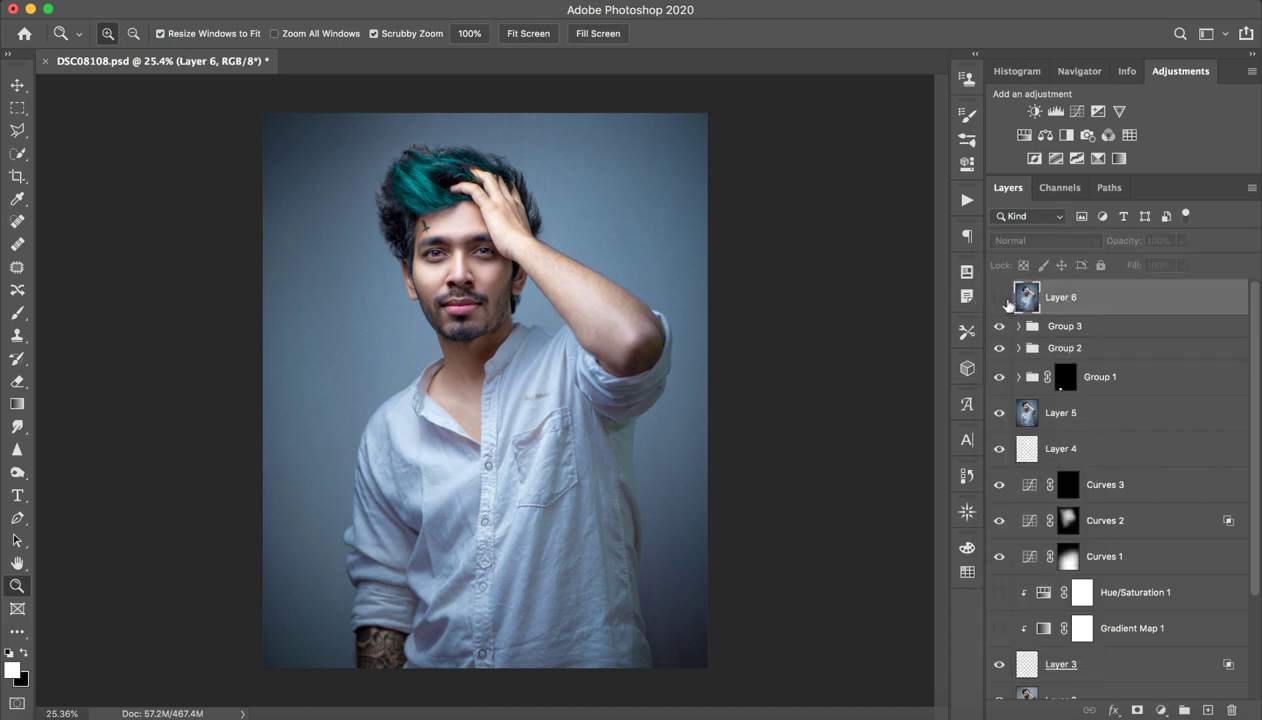
# Step: Compare Layer 6 off and on, then clone clean background over the stray hair edge
pyautogui.click(999, 297)
pyautogui.moveTo(370, 261); pyautogui.dragTo(599, 425)
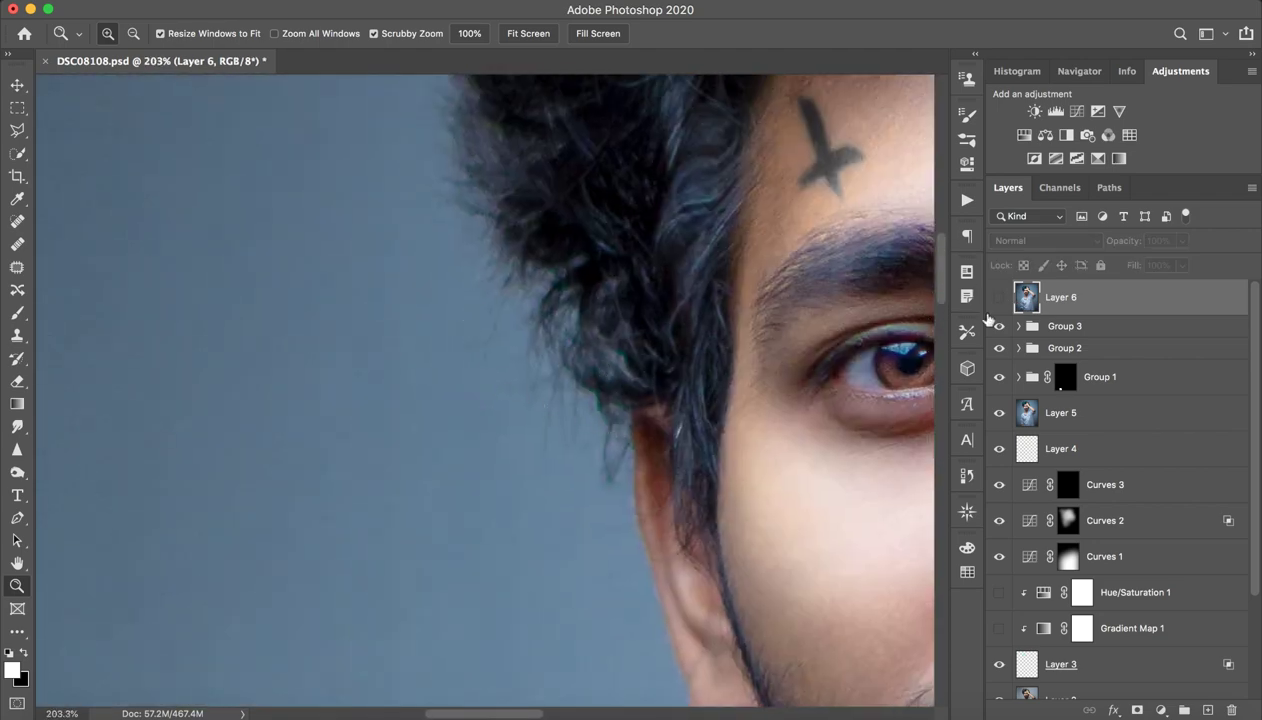
pyautogui.click(999, 297)
pyautogui.moveTo(760, 318); pyautogui.dragTo(725, 318)
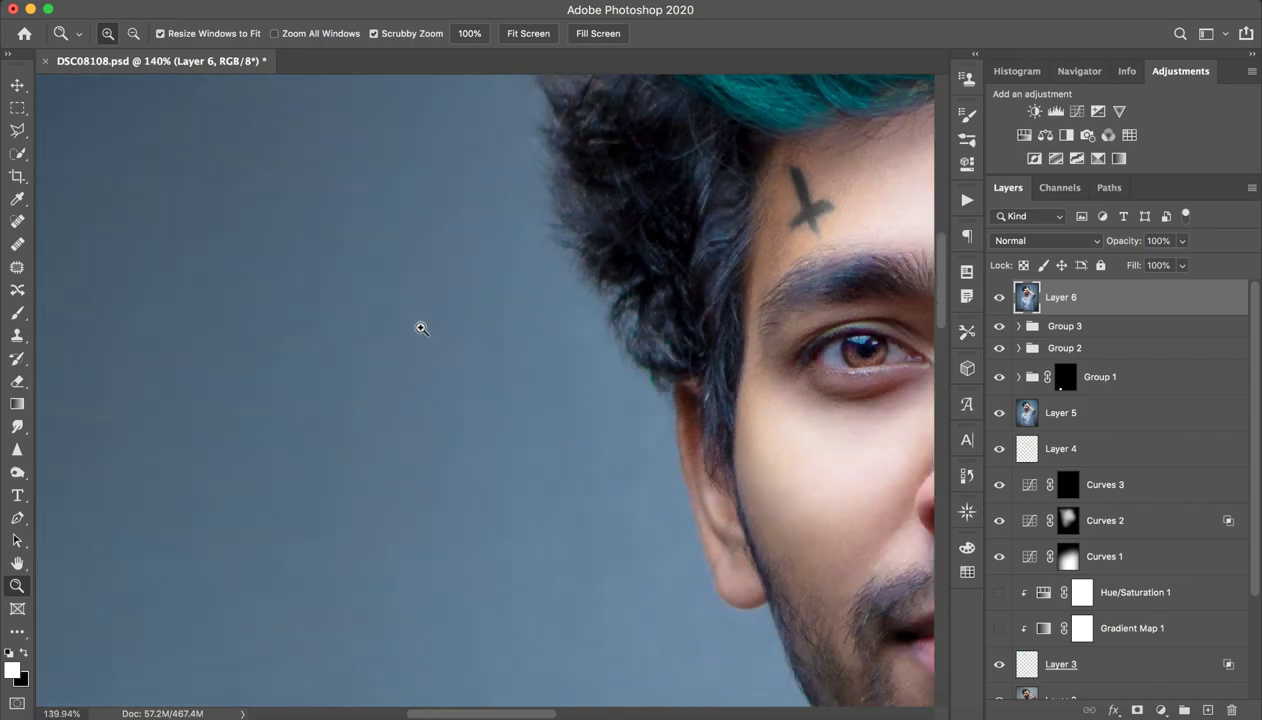
pyautogui.click(17, 335)
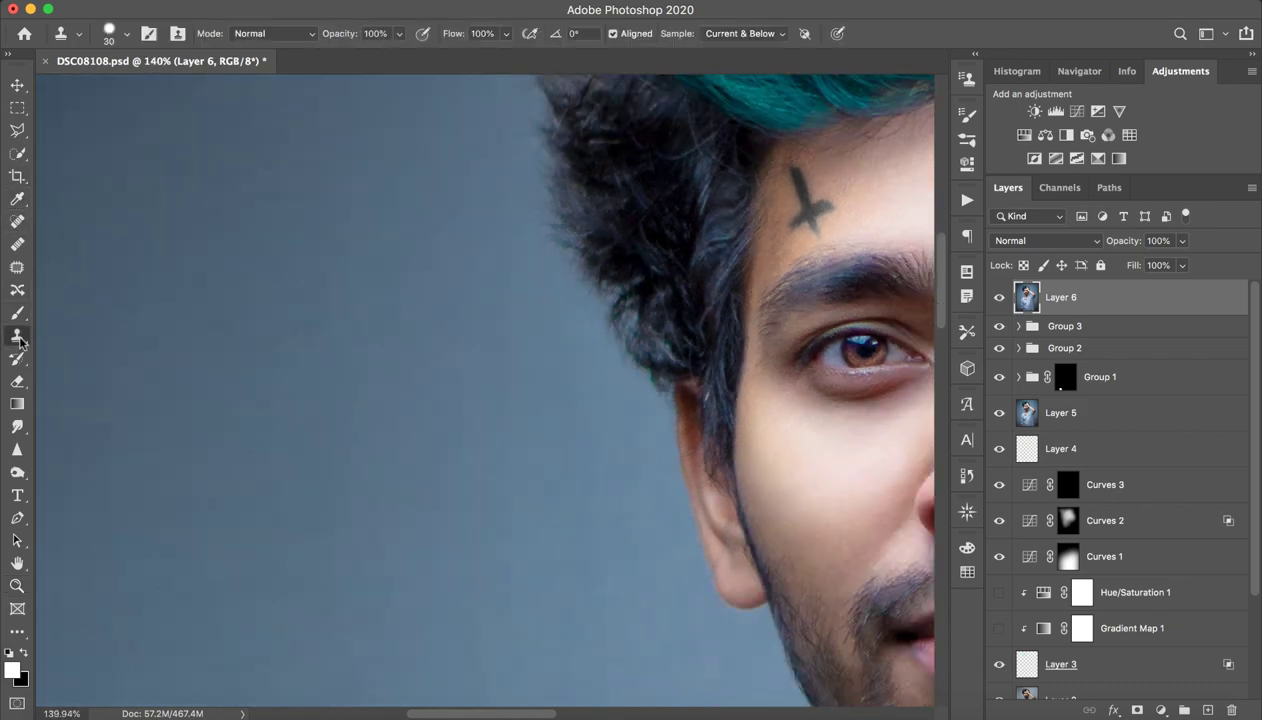
pyautogui.keyDown('alt'); pyautogui.click(512, 436); pyautogui.keyUp('alt')
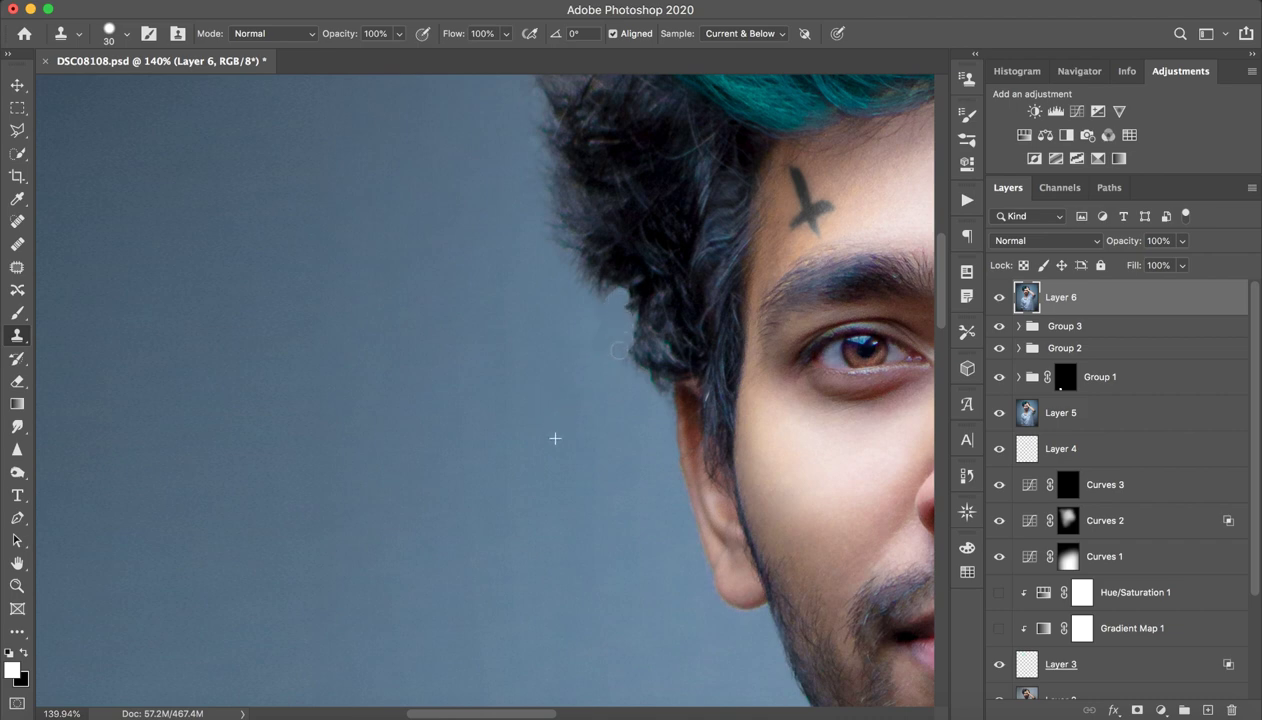
pyautogui.moveTo(607, 332)
pyautogui.mouseDown()
pyautogui.moveTo(600, 276)
pyautogui.moveTo(553, 201)
pyautogui.mouseUp()
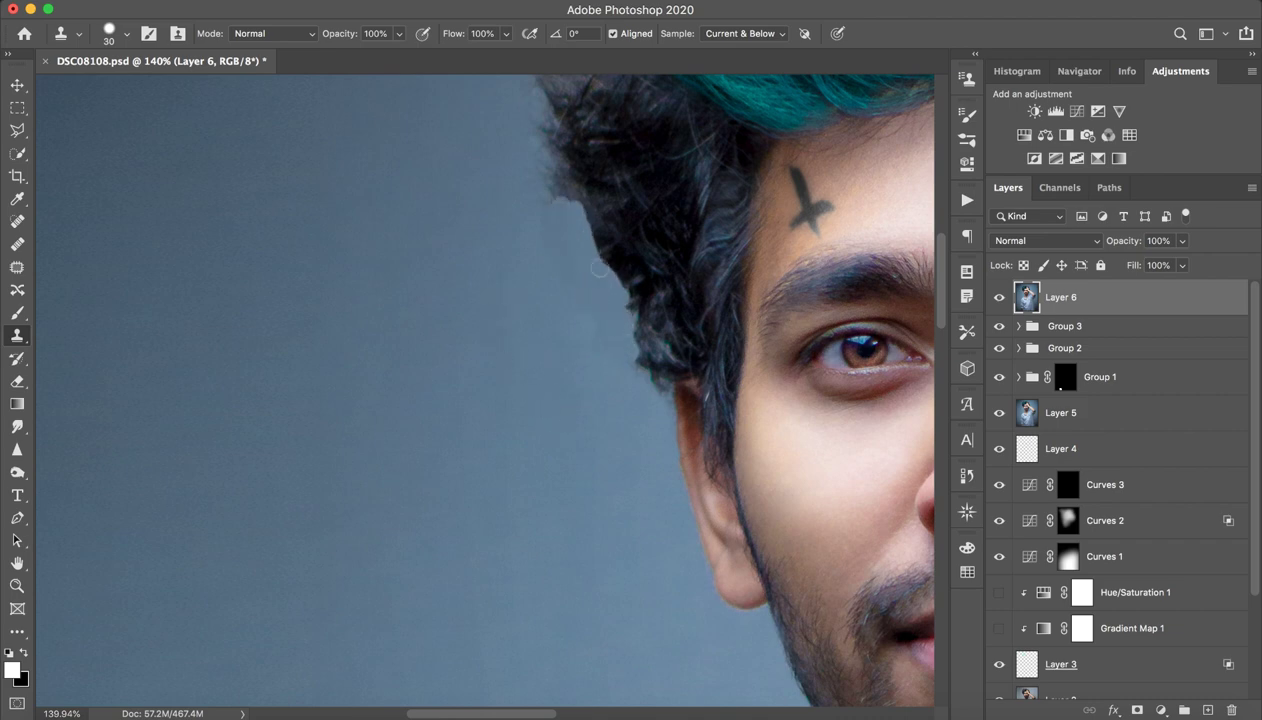
# Step: Redo the cleanup with a 107 px clone brush over the remaining stray hair fringe
pyautogui.hotkey('ctrl', 'z')
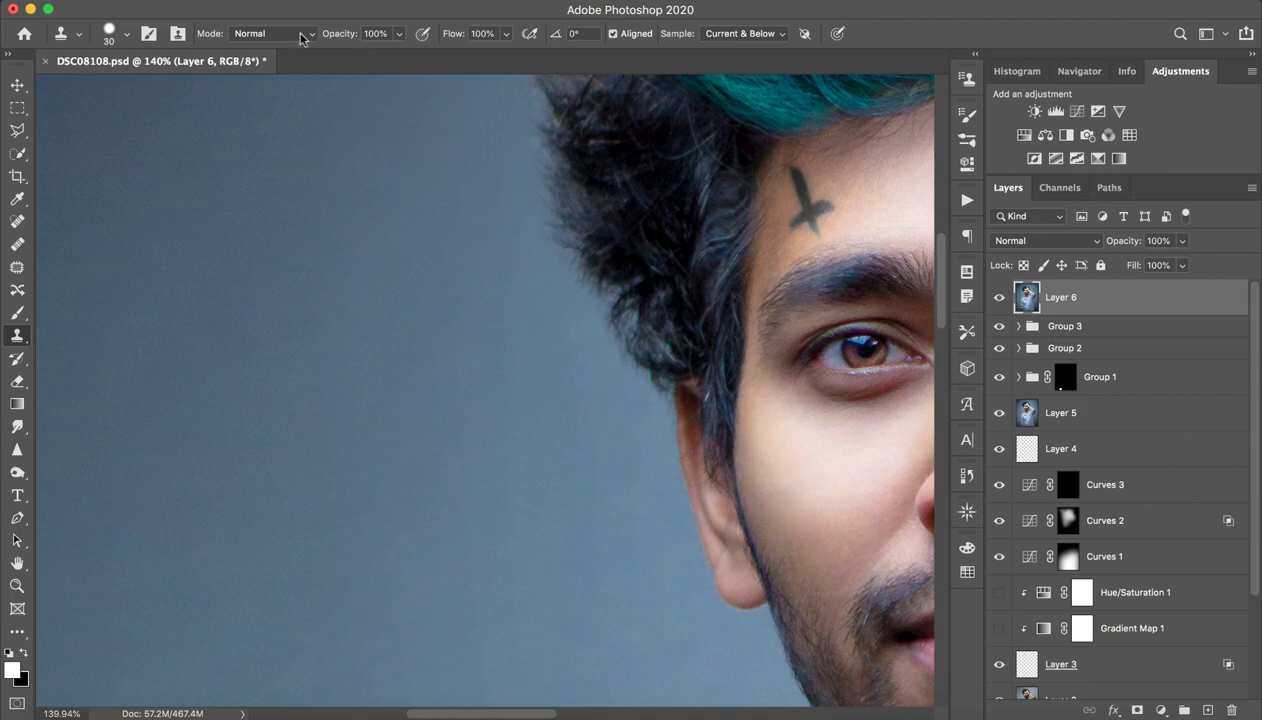
pyautogui.moveTo(447, 401); pyautogui.dragTo(464, 334)
pyautogui.moveTo(552, 366)
pyautogui.mouseDown()
pyautogui.moveTo(590, 362)
pyautogui.moveTo(582, 296)
pyautogui.mouseUp()
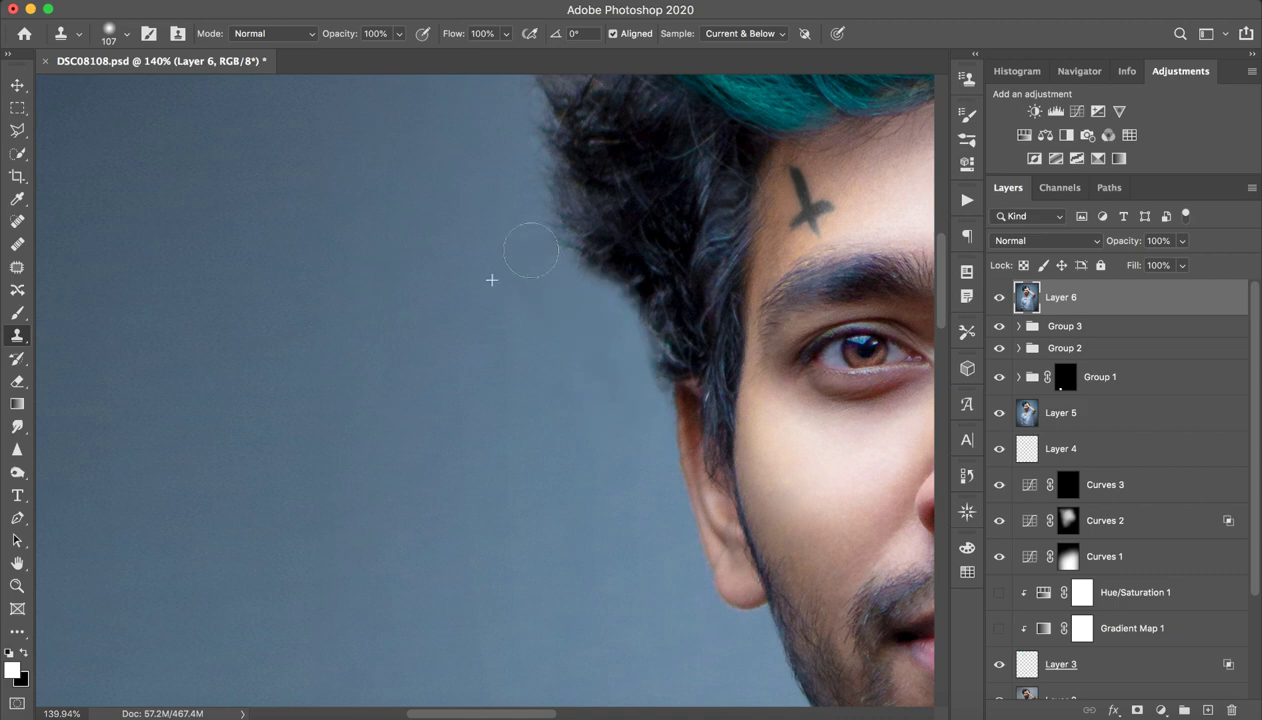
pyautogui.moveTo(530, 250)
pyautogui.mouseDown()
pyautogui.moveTo(552, 248)
pyautogui.moveTo(507, 169)
pyautogui.mouseUp()
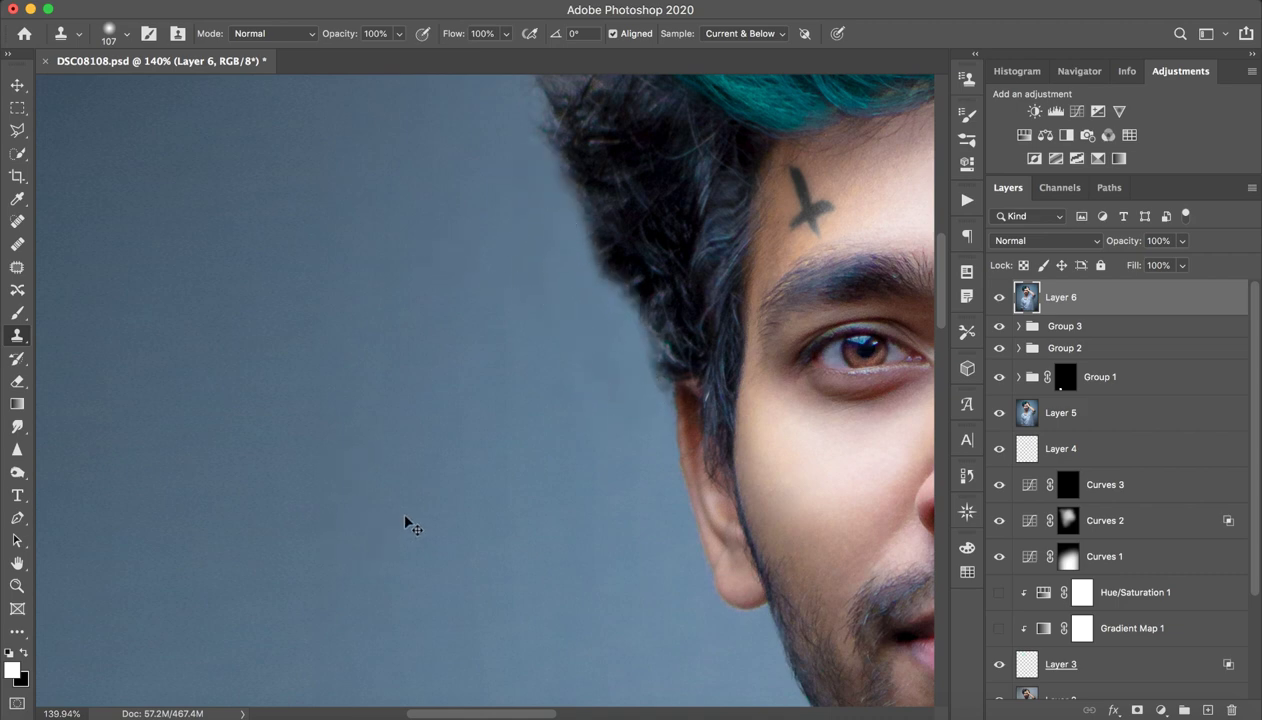
pyautogui.press('z')
pyautogui.moveTo(467, 461); pyautogui.dragTo(407, 441)
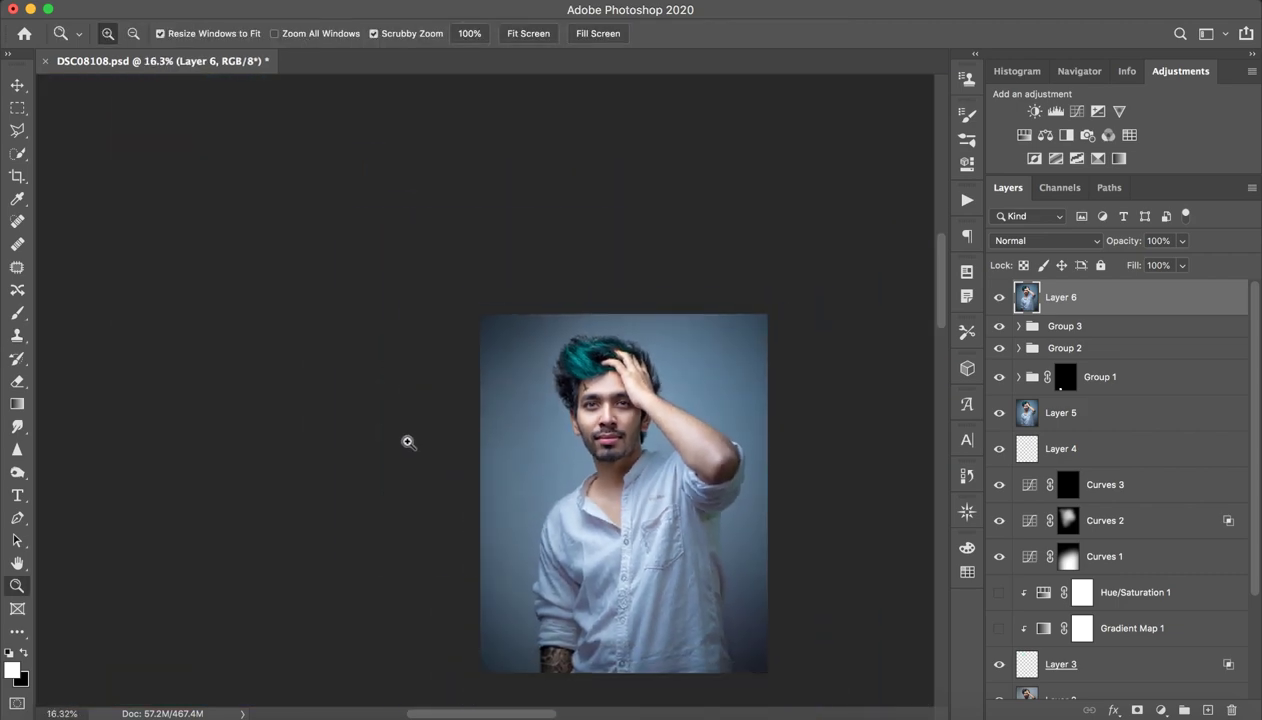
pyautogui.click(489, 225)
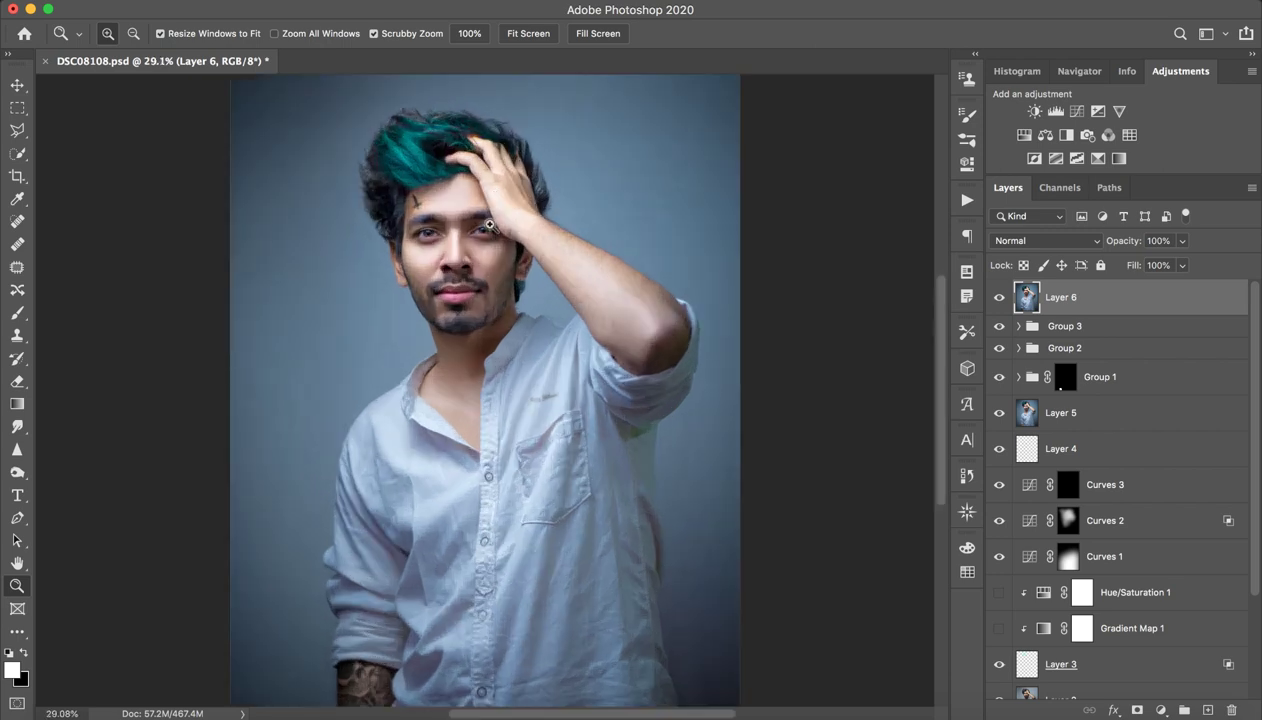
pyautogui.press('f')
pyautogui.press('f')
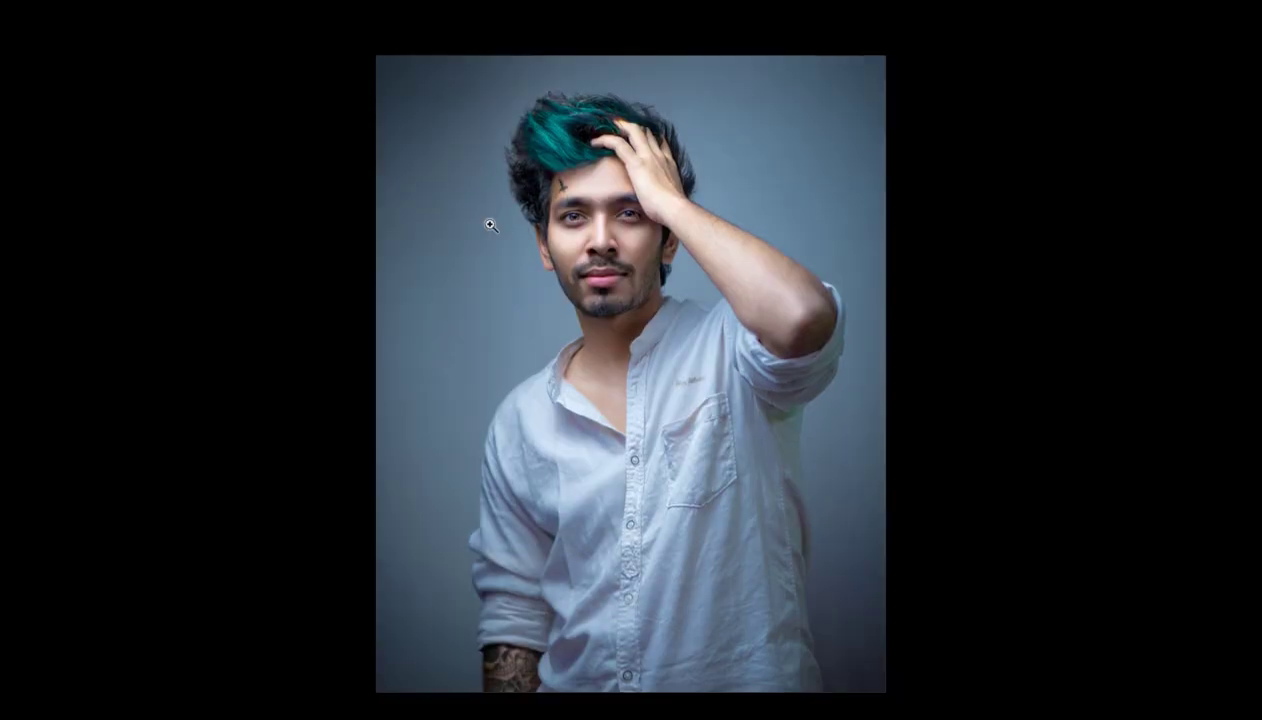
pyautogui.scroll(3, 645, 382)
pyautogui.scroll(-3, 645, 382)
pyautogui.scroll(2, 660, 384)
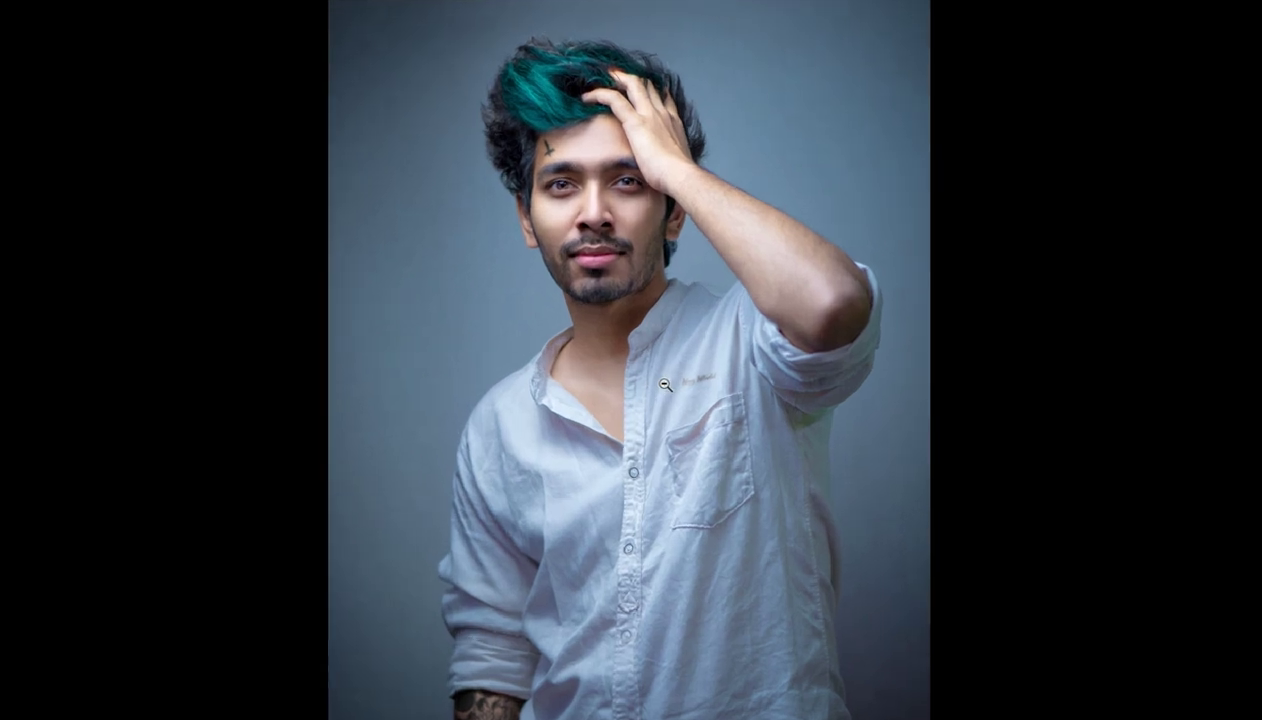
pyautogui.scroll(1, 665, 384)
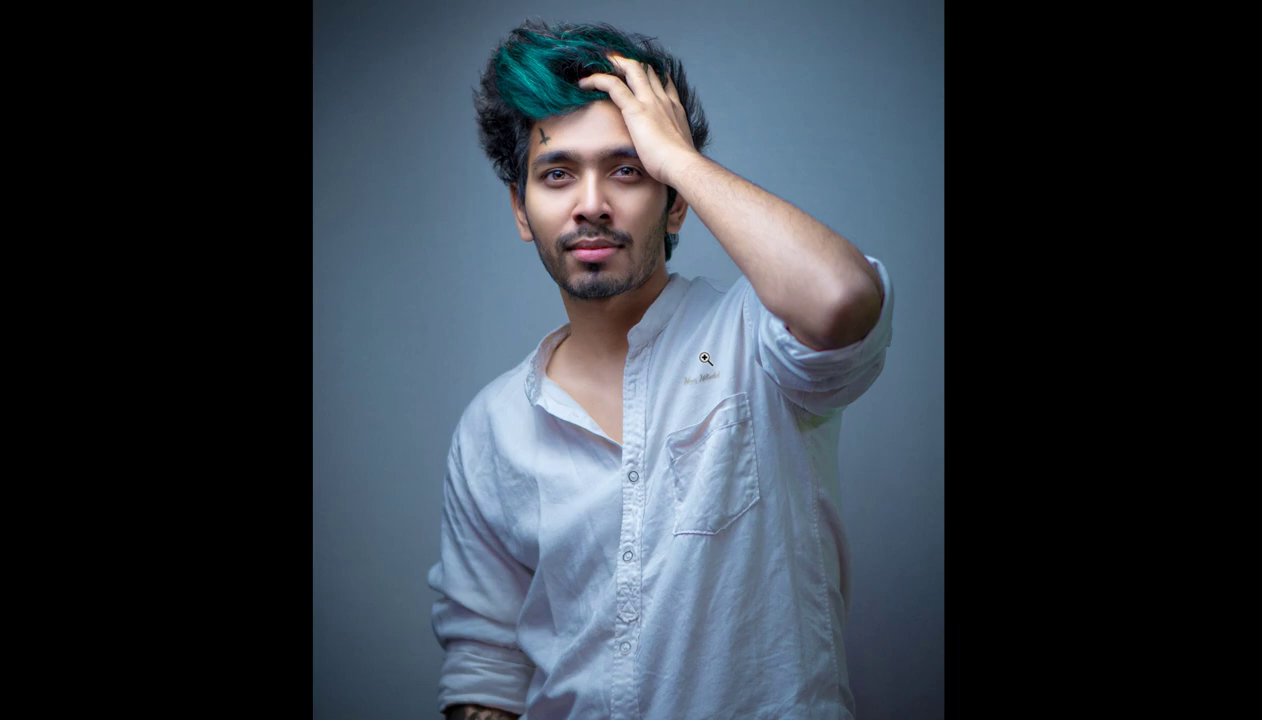
pyautogui.press('f')
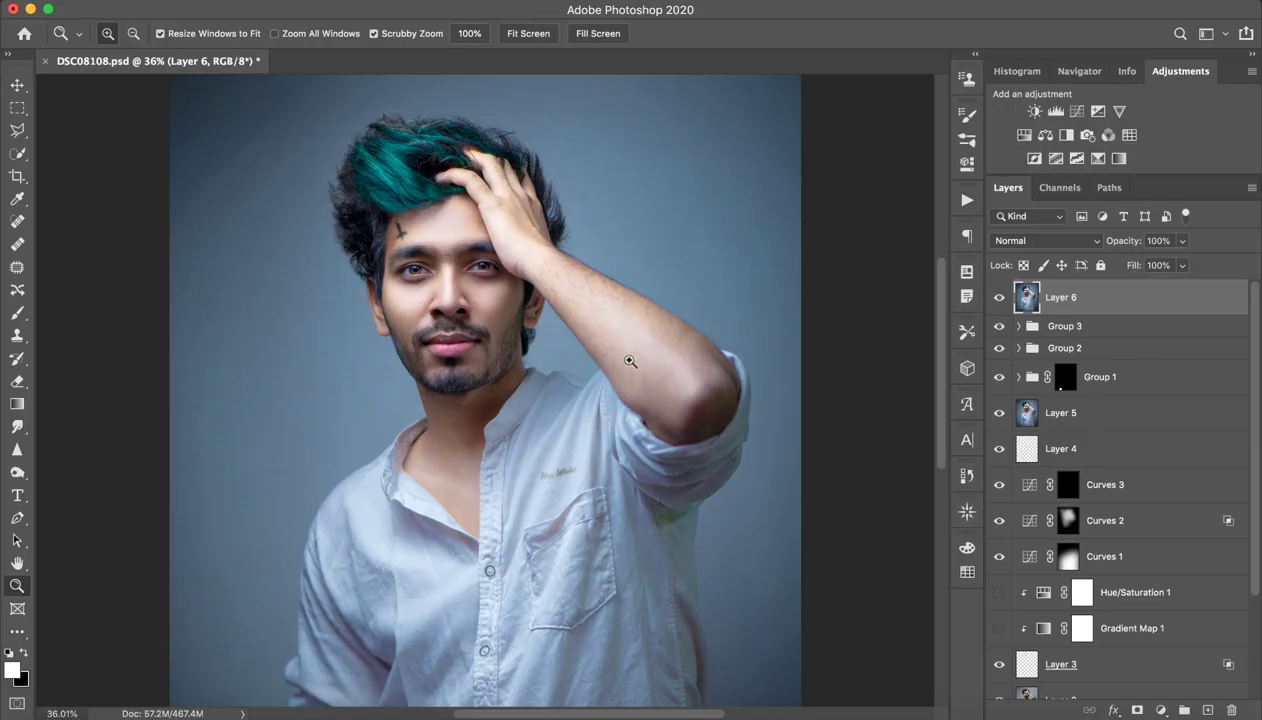
pyautogui.click(846, 12)
pyautogui.click(855, 6)
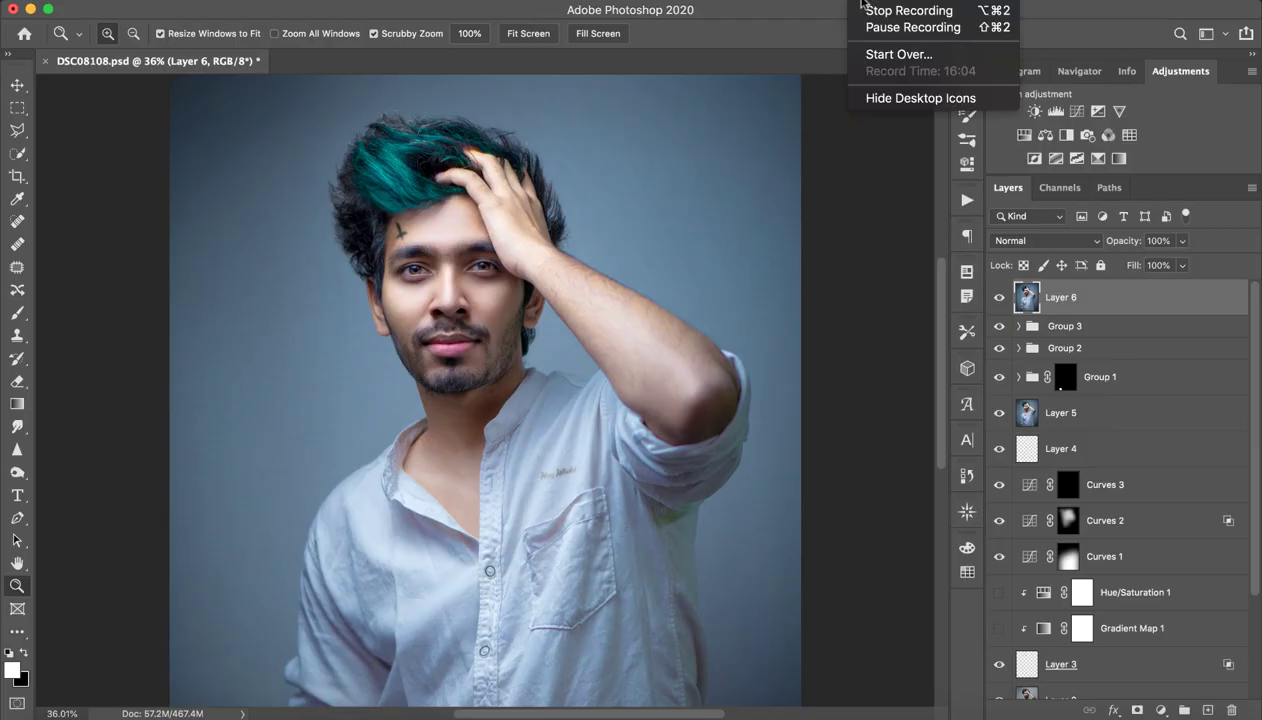